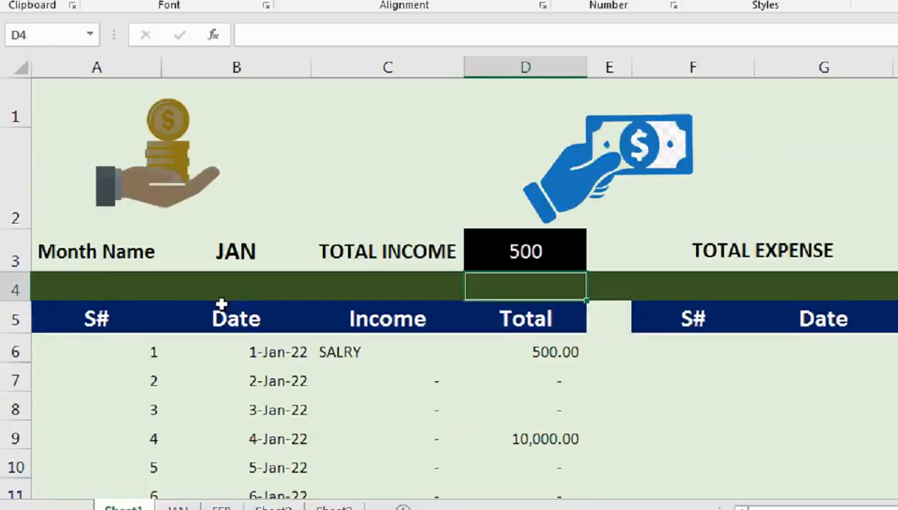
Step: Fill the month name cell B3 with white and choose FEB as its month
{"action": "left_click", "coordinate": [178, 289]}
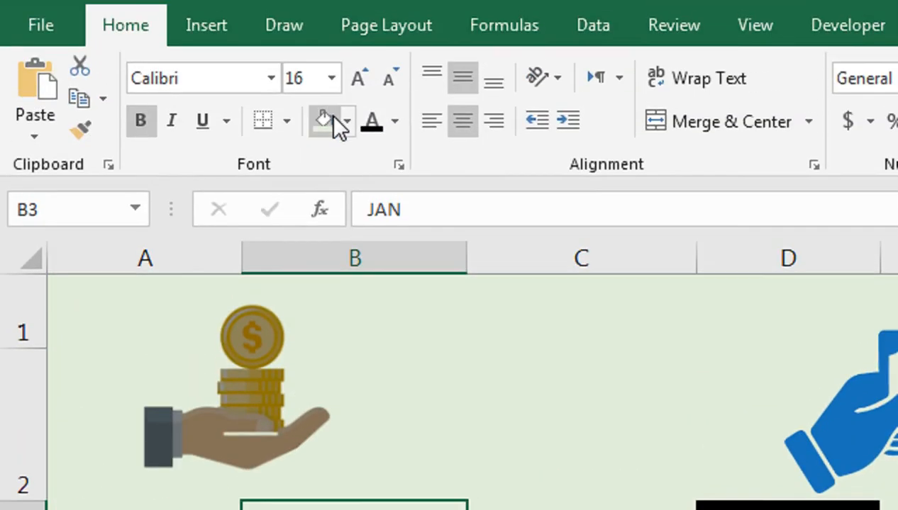
{"action": "left_click", "coordinate": [346, 120]}
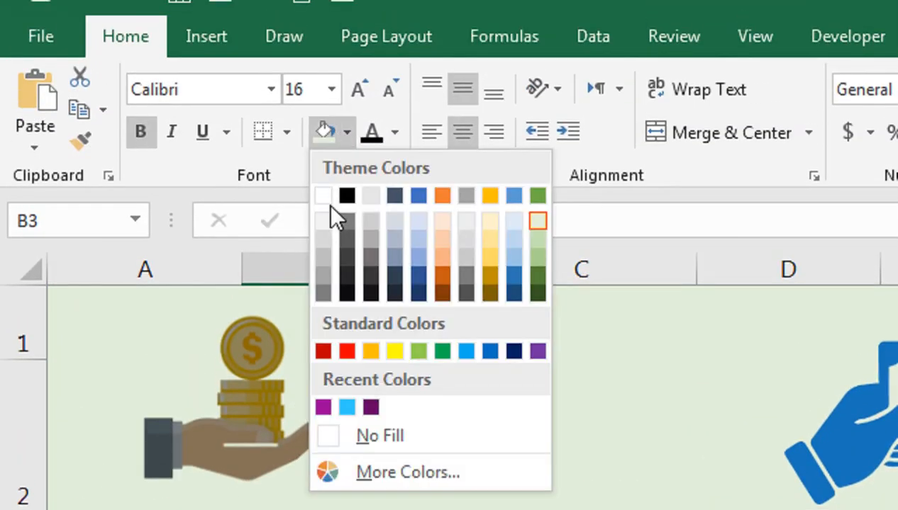
{"action": "left_click", "coordinate": [327, 202]}
{"action": "left_click", "coordinate": [437, 383]}
{"action": "left_click", "coordinate": [450, 303]}
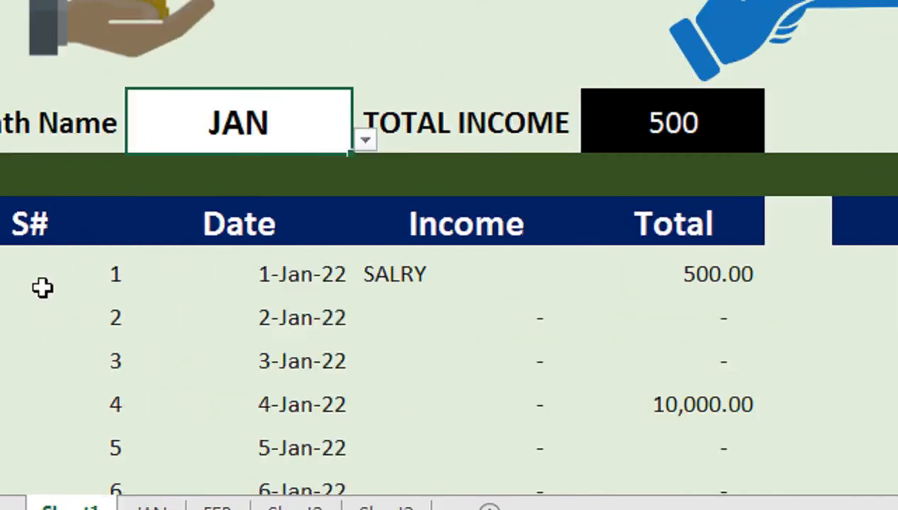
{"action": "left_click", "coordinate": [480, 139]}
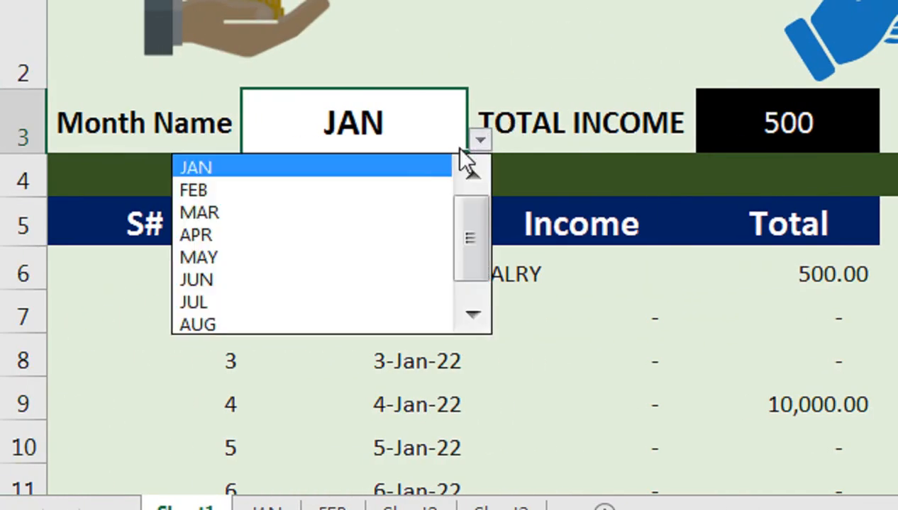
{"action": "left_click", "coordinate": [415, 188]}
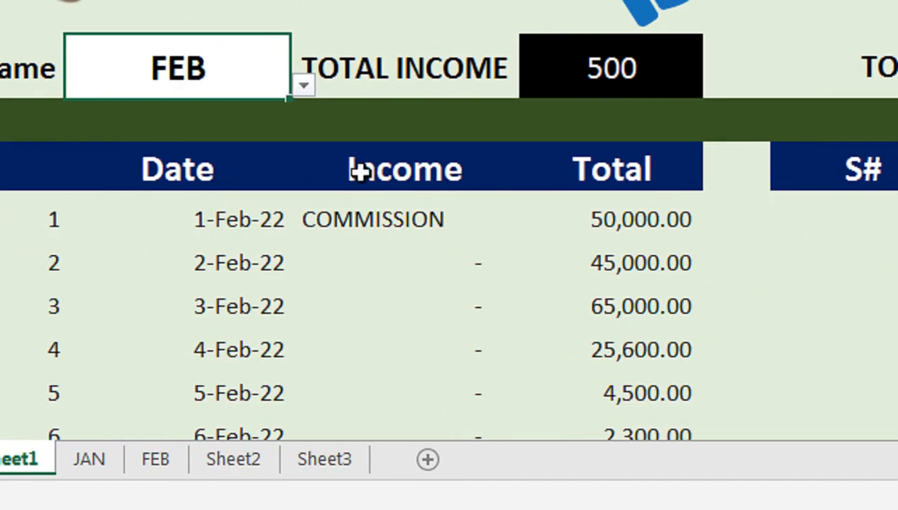
Step: Clear the values in the total income and total expense cells in row 3
{"action": "left_click", "coordinate": [602, 83]}
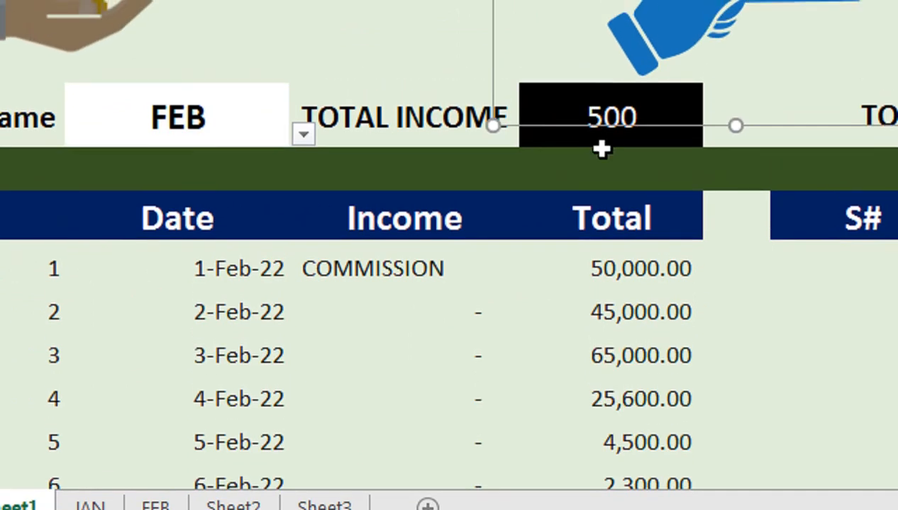
{"action": "left_click", "coordinate": [602, 92]}
{"action": "key", "text": "Delete"}
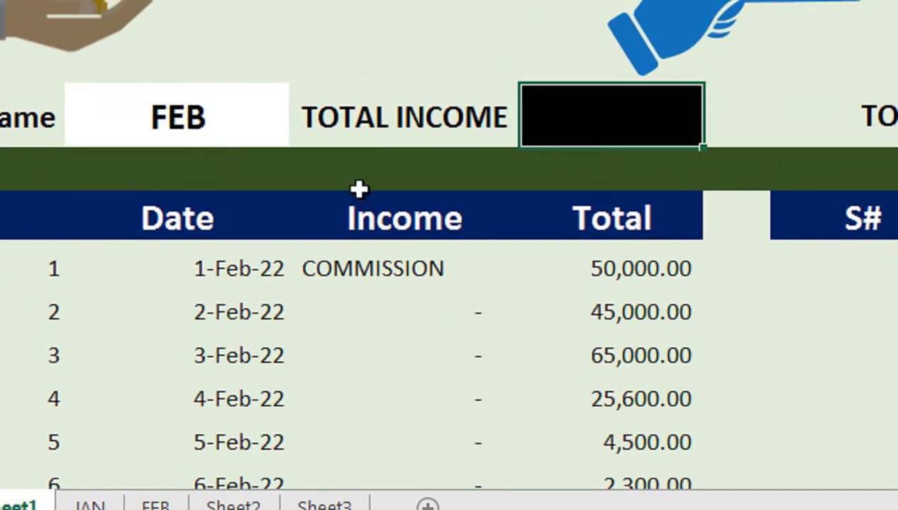
{"action": "left_click", "coordinate": [717, 125]}
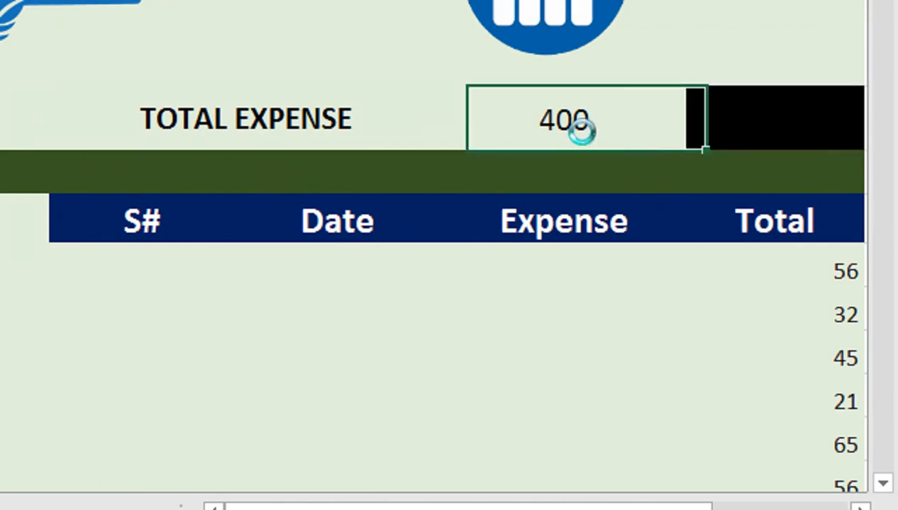
{"action": "left_click", "coordinate": [262, 168]}
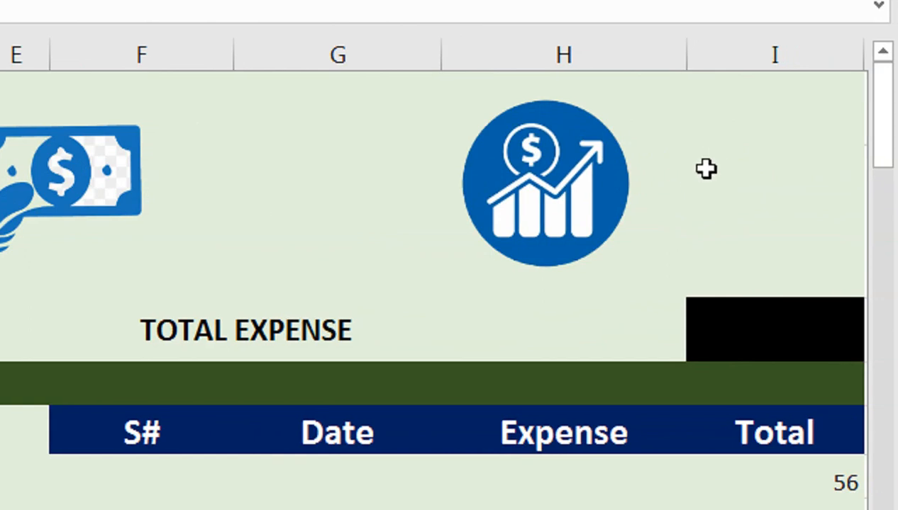
Step: Examine the formula behind the dates using cell B7 in the Date column
{"action": "left_click", "coordinate": [215, 196]}
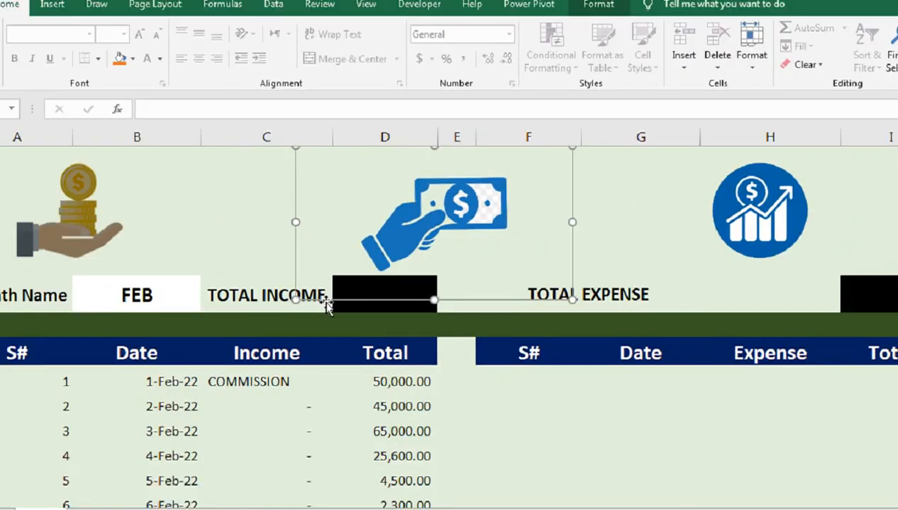
{"action": "left_click", "coordinate": [233, 378]}
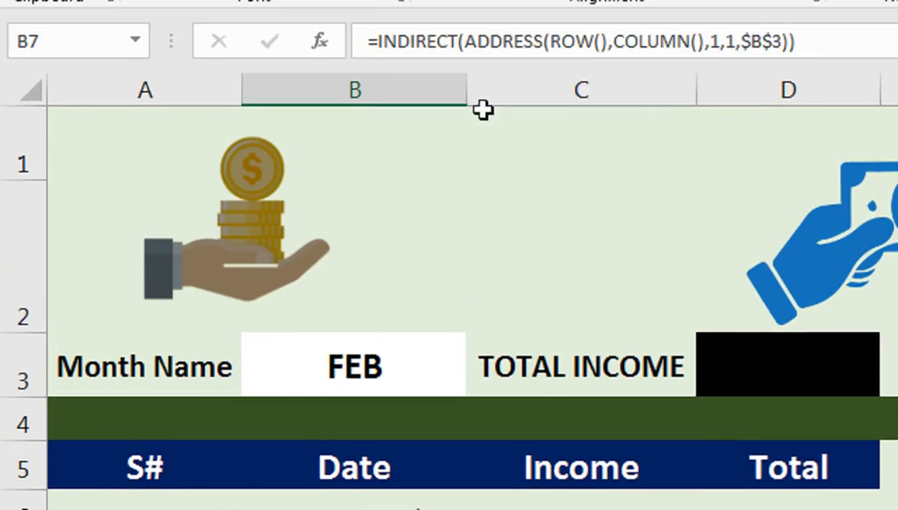
{"action": "left_click", "coordinate": [478, 196]}
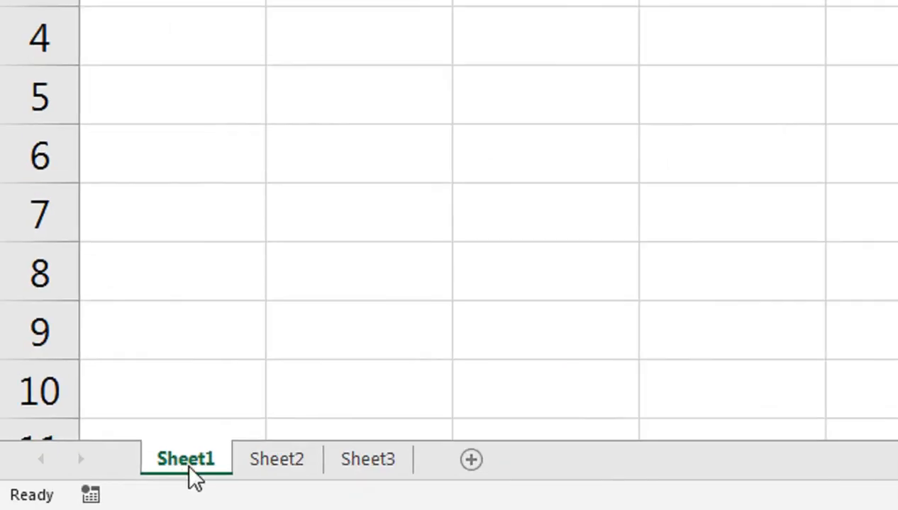
Step: Rename the new workbook's three sheets as Master, Jan and Feb
{"action": "double_click", "coordinate": [95, 488]}
{"action": "type", "text": "Master"}
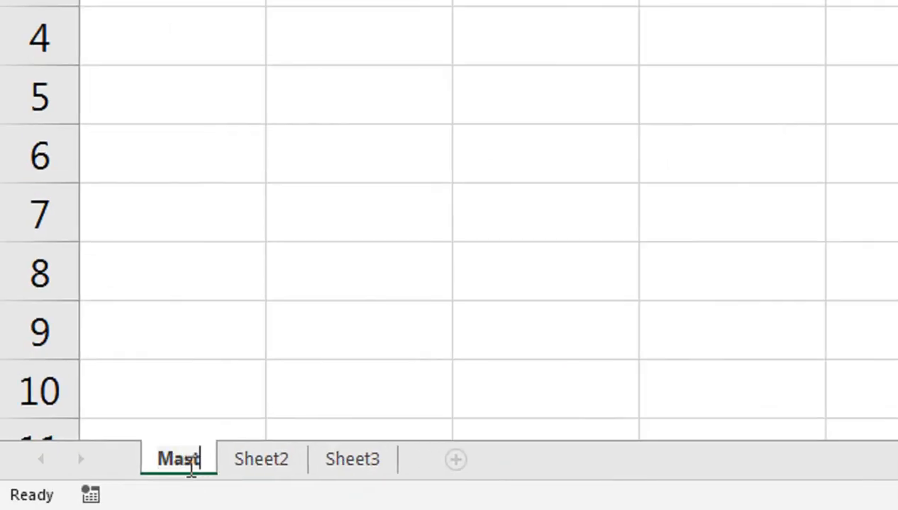
{"action": "double_click", "coordinate": [287, 459]}
{"action": "type", "text": "Jan"}
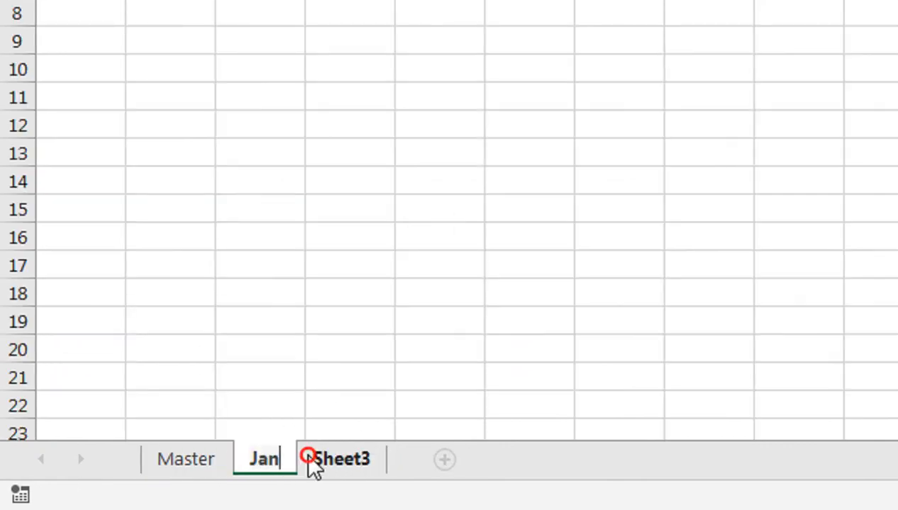
{"action": "double_click", "coordinate": [311, 463]}
{"action": "type", "text": "Feb"}
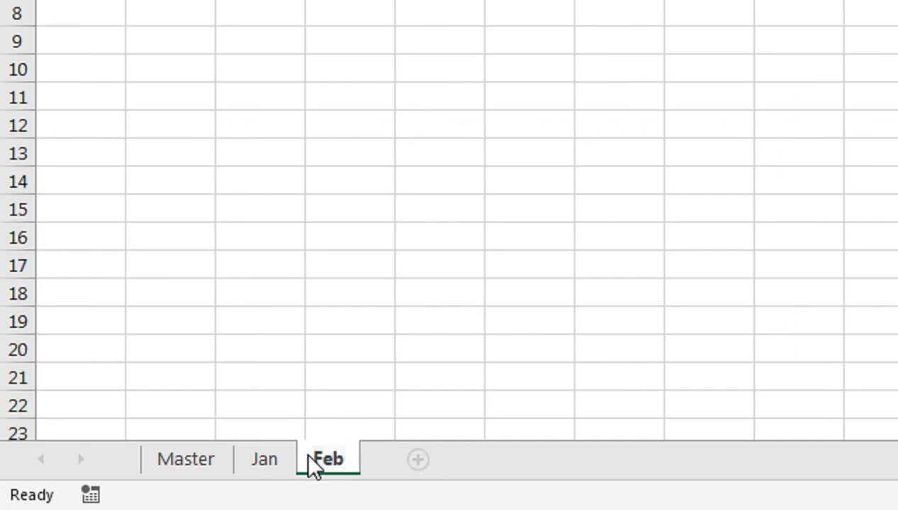
{"action": "left_click", "coordinate": [366, 426]}
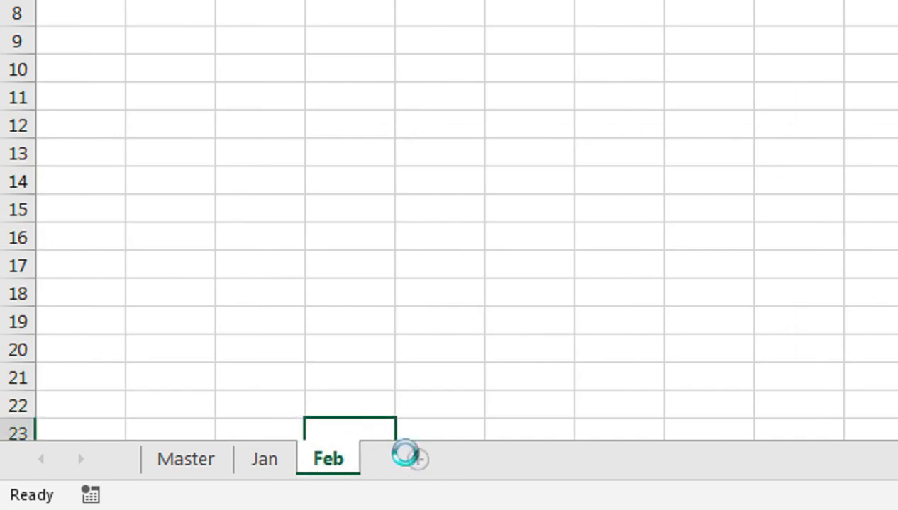
Step: Add a new sheet after Feb and name it Mar
{"action": "left_click", "coordinate": [415, 461]}
{"action": "double_click", "coordinate": [429, 461]}
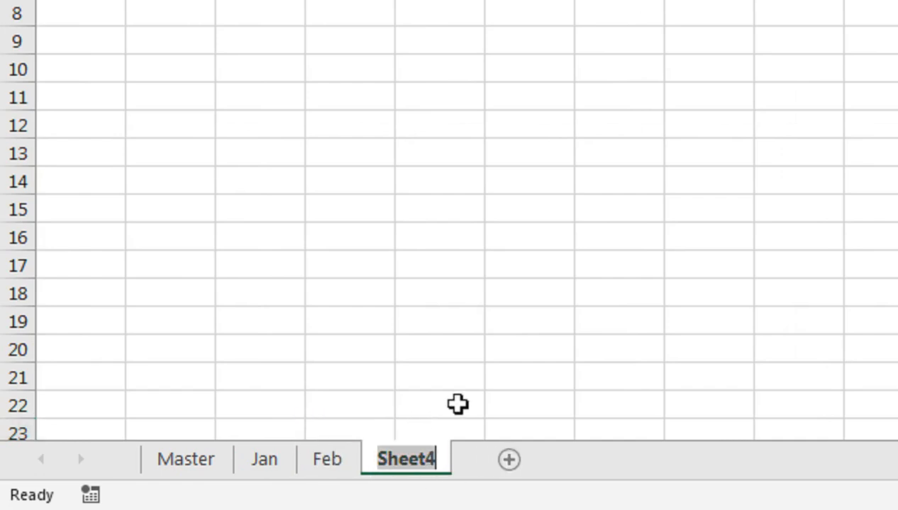
{"action": "type", "text": "Ma"}
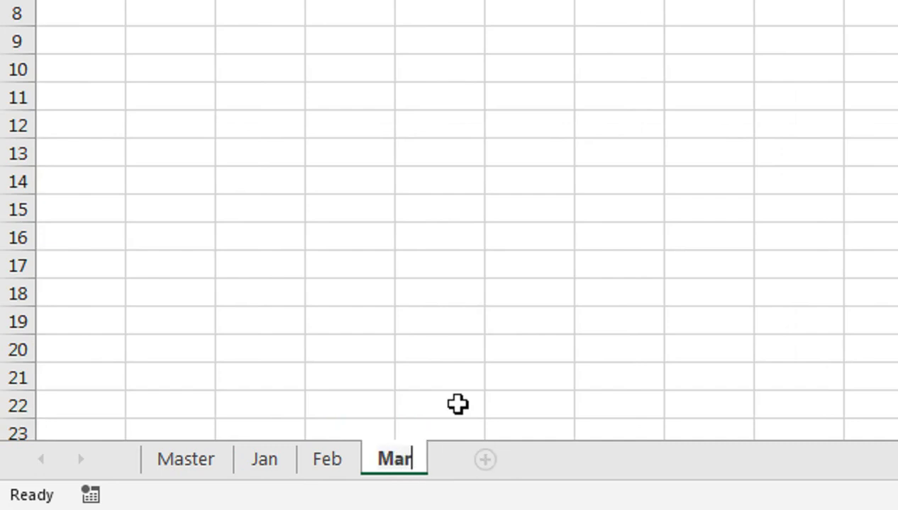
{"action": "type", "text": "r"}
{"action": "left_click", "coordinate": [458, 404]}
Step: On the Master sheet, enter the column header S# in cell A4
{"action": "left_click", "coordinate": [286, 461]}
{"action": "left_click", "coordinate": [323, 468]}
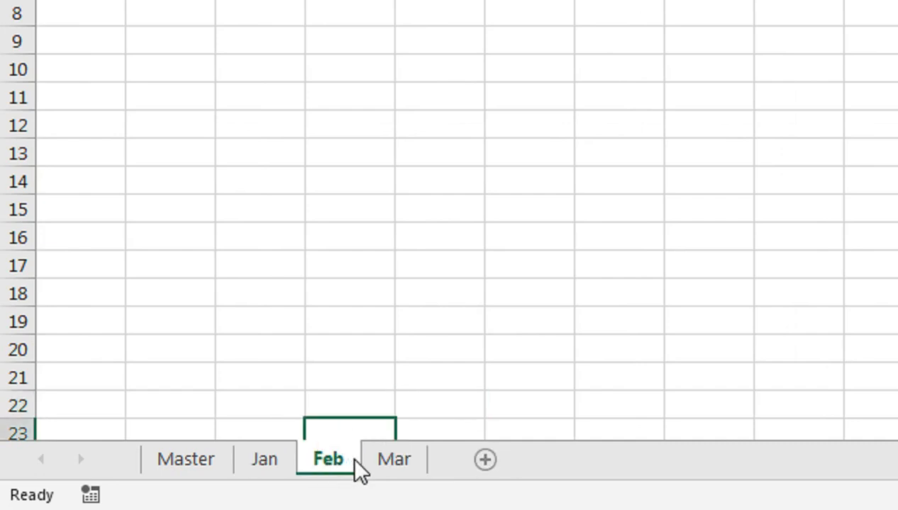
{"action": "left_click", "coordinate": [264, 464]}
{"action": "left_click", "coordinate": [198, 460]}
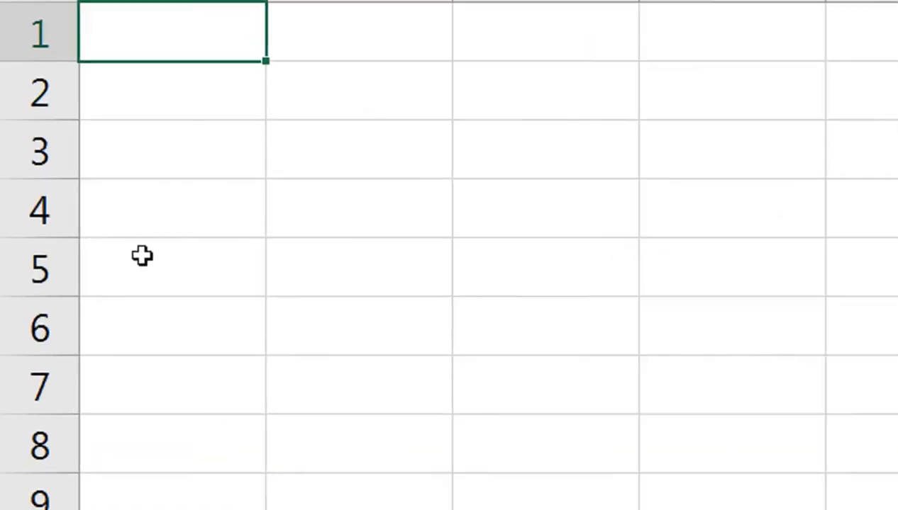
{"action": "left_click", "coordinate": [146, 216]}
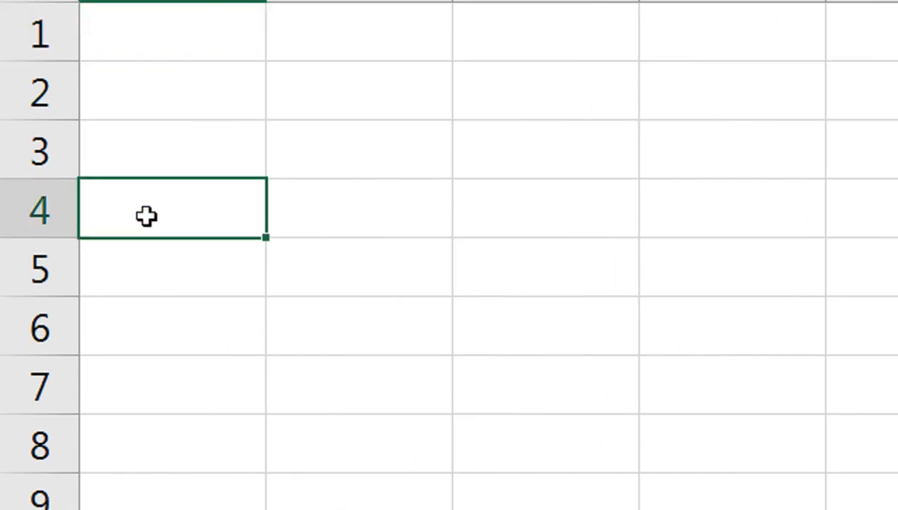
{"action": "type", "text": "S3"}
{"action": "key", "text": "BackSpace"}
{"action": "type", "text": "#"}
{"action": "key", "text": "Tab"}
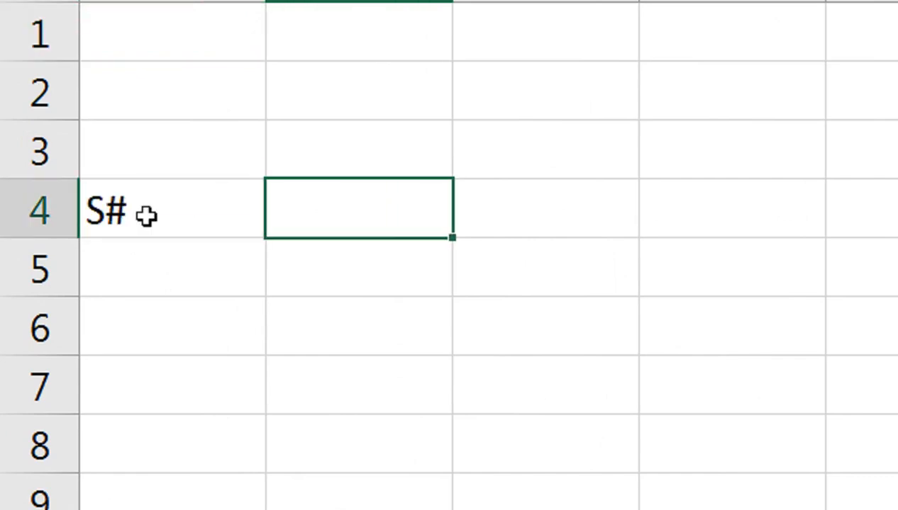
Step: Enter the headers Date, Income and Total in cells B4 to D4
{"action": "type", "text": "Datw"}
{"action": "key", "text": "Tab"}
{"action": "key", "text": "Left"}
{"action": "key", "text": "F2"}
{"action": "key", "text": "BackSpace"}
{"action": "type", "text": "3"}
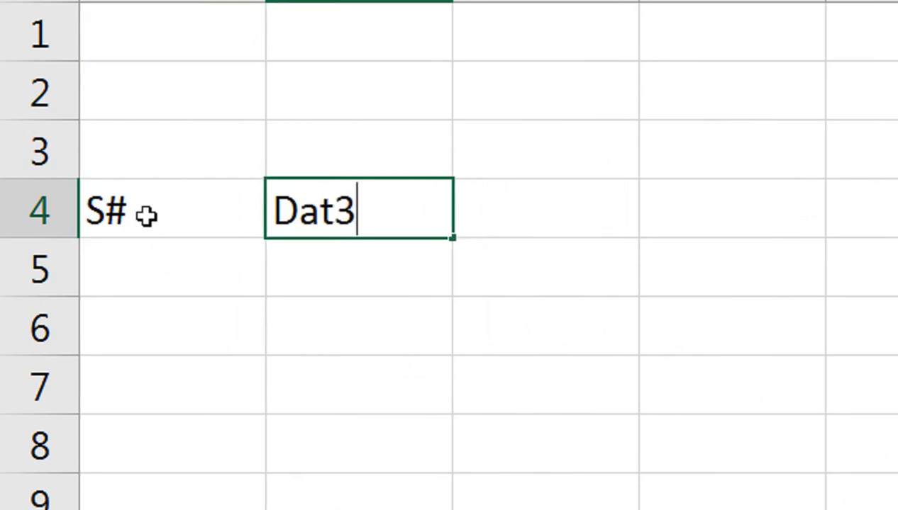
{"action": "type", "text": "e"}
{"action": "key", "text": "Tab"}
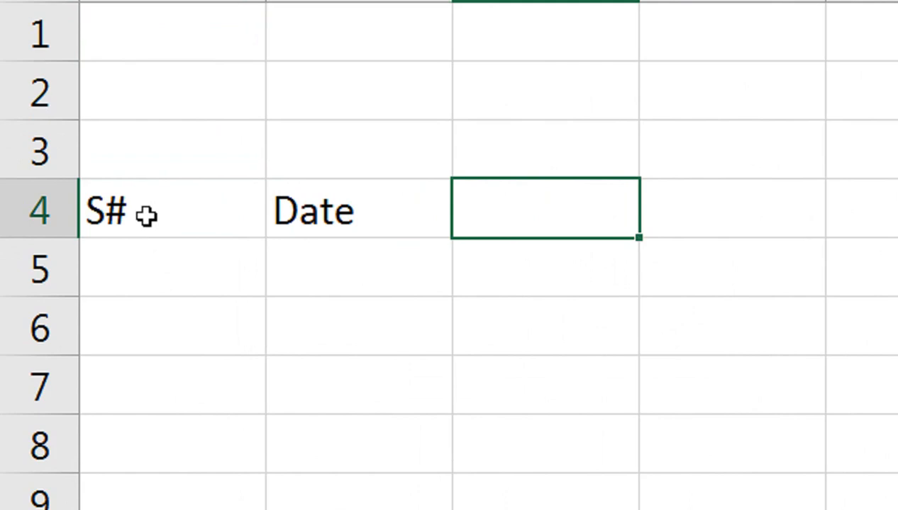
{"action": "type", "text": "Income"}
{"action": "key", "text": "Tab"}
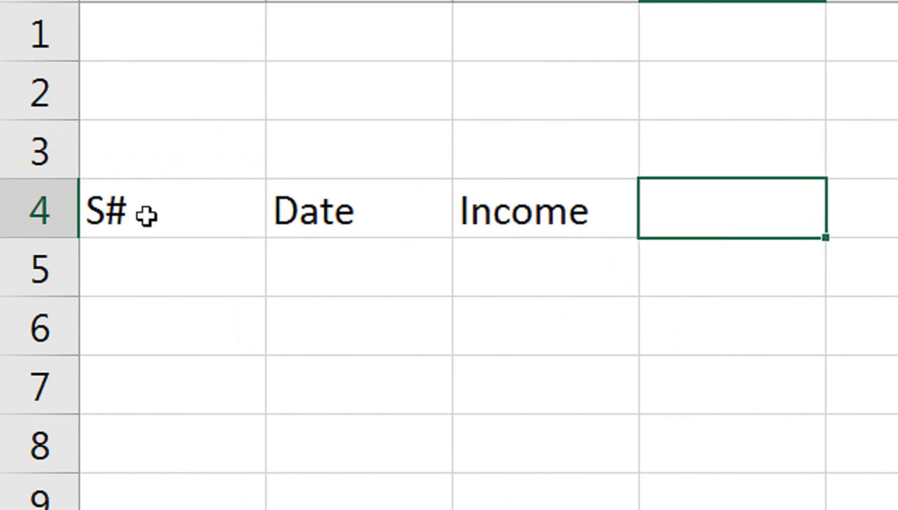
{"action": "type", "text": "Total"}
{"action": "key", "text": "Tab"}
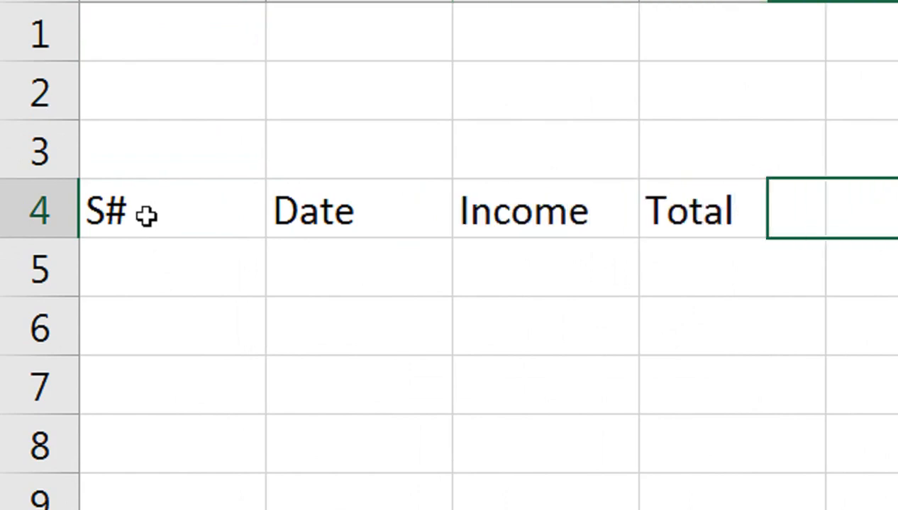
Step: Copy the four headers in A4:D4 to F4:I4, leaving column E empty between them
{"action": "left_click_drag", "start_coordinate": [142, 212], "coordinate": [642, 206]}
{"action": "key", "text": "ctrl+c"}
{"action": "left_click", "coordinate": [696, 201]}
{"action": "key", "text": "ctrl+v"}
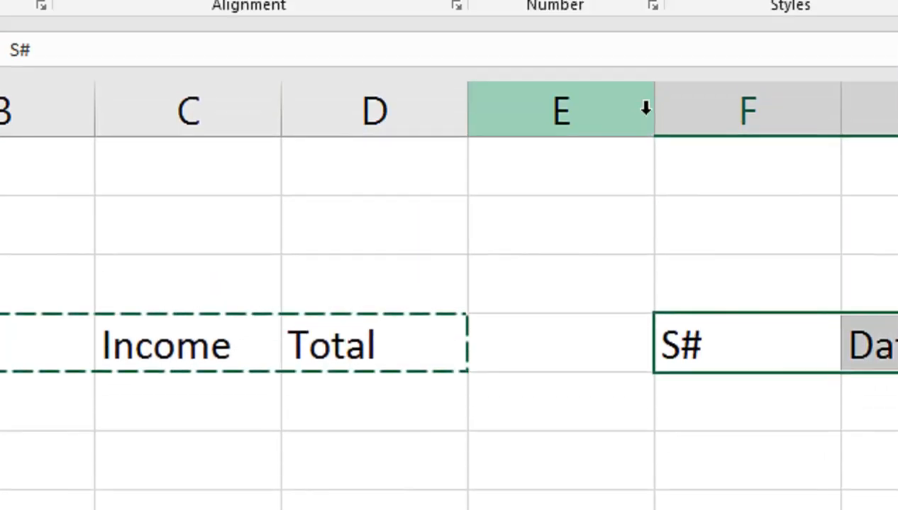
Step: Narrow the empty column E to a slim spacer and widen columns C and H equally
{"action": "left_click_drag", "start_coordinate": [653, 112], "coordinate": [523, 178]}
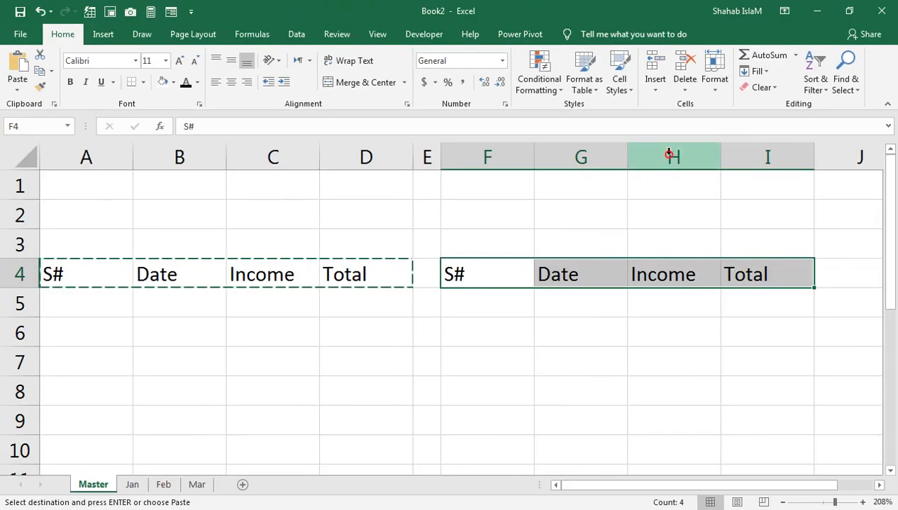
{"action": "left_click", "coordinate": [668, 154]}
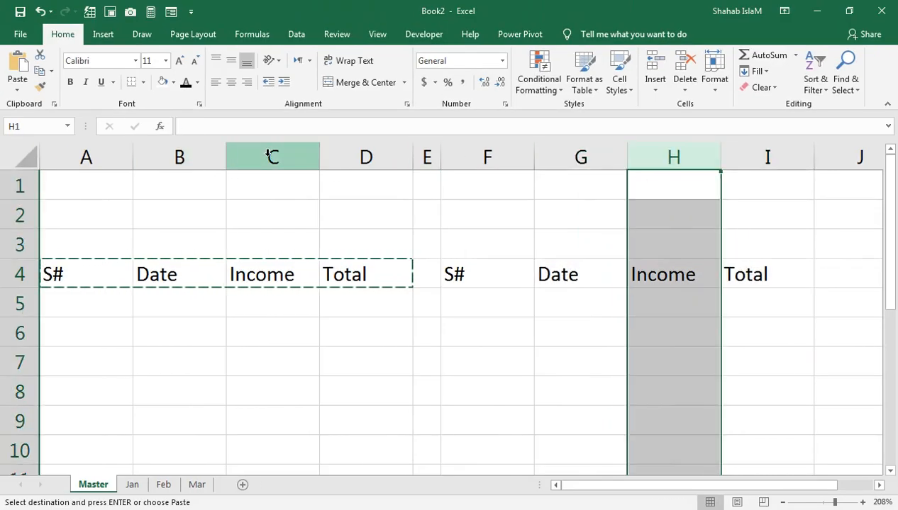
{"action": "left_click", "coordinate": [270, 155], "text": "ctrl"}
{"action": "left_click_drag", "start_coordinate": [321, 157], "coordinate": [346, 159]}
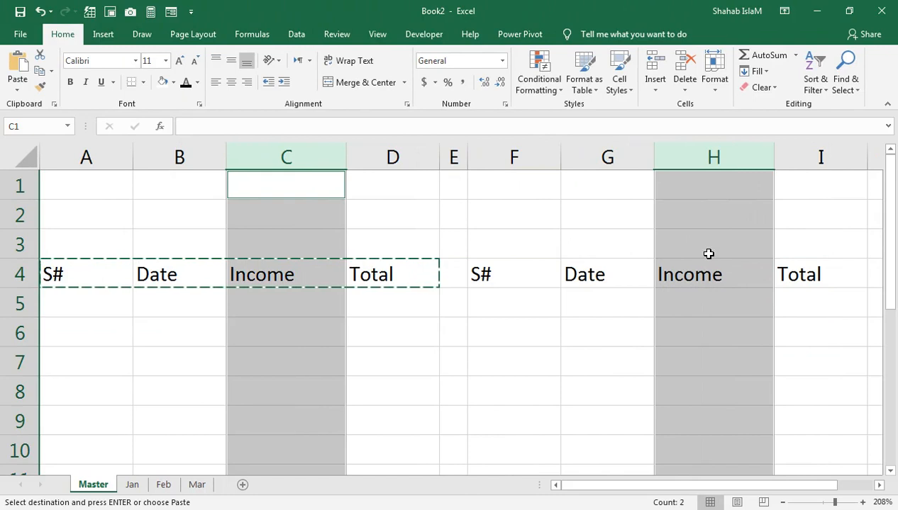
Step: Replace the header in H4 of the second header group with Expense
{"action": "left_click", "coordinate": [707, 253]}
{"action": "left_click", "coordinate": [697, 275]}
{"action": "type", "text": "Expense"}
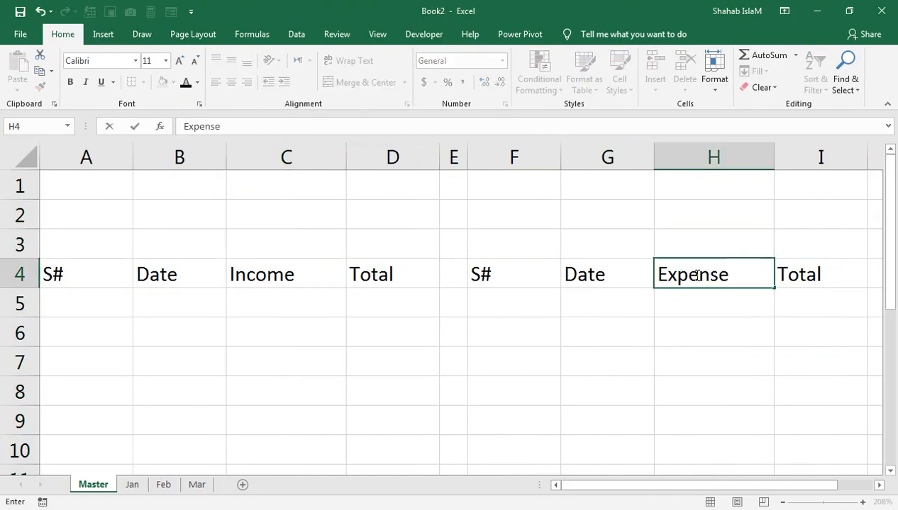
{"action": "key", "text": "Return"}
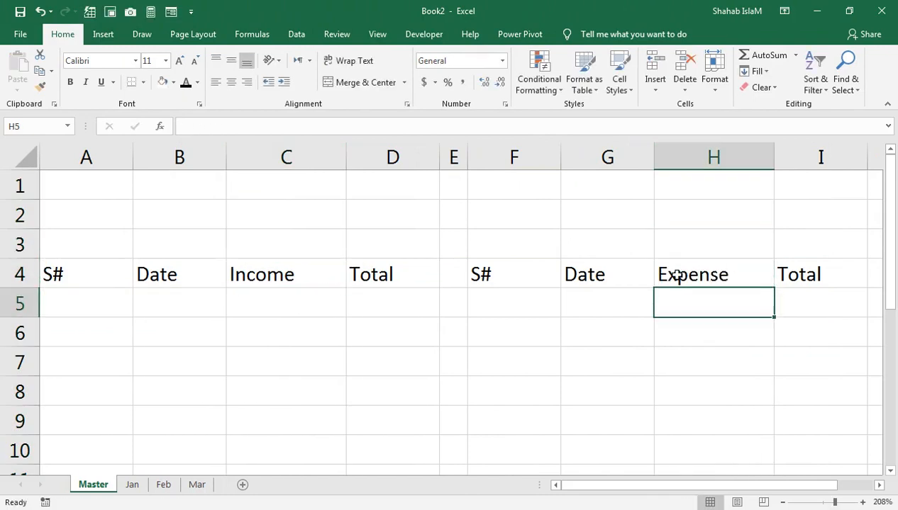
Step: Centre the header text in row 4 horizontally and make it bold
{"action": "left_click", "coordinate": [7, 273]}
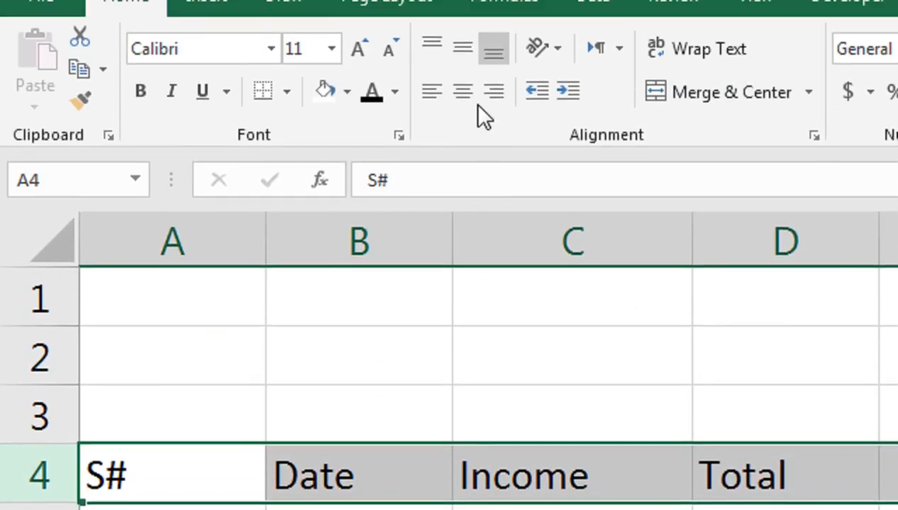
{"action": "left_click", "coordinate": [462, 92]}
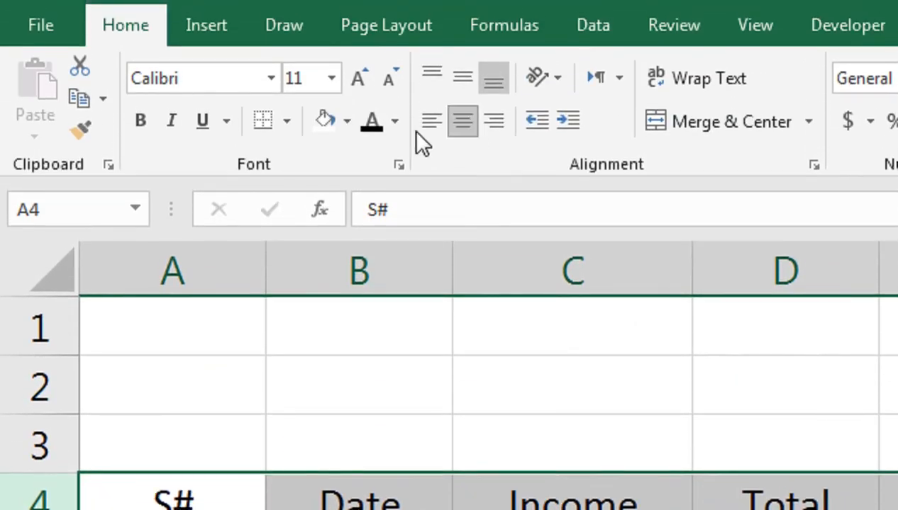
{"action": "left_click", "coordinate": [140, 91]}
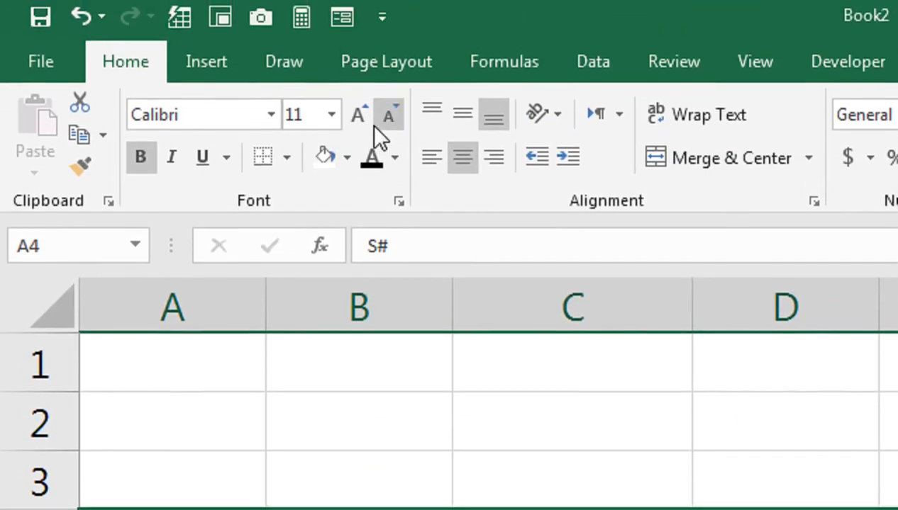
Step: Increase the header text to font size 12 and insert an empty row above the header row
{"action": "left_click", "coordinate": [358, 116]}
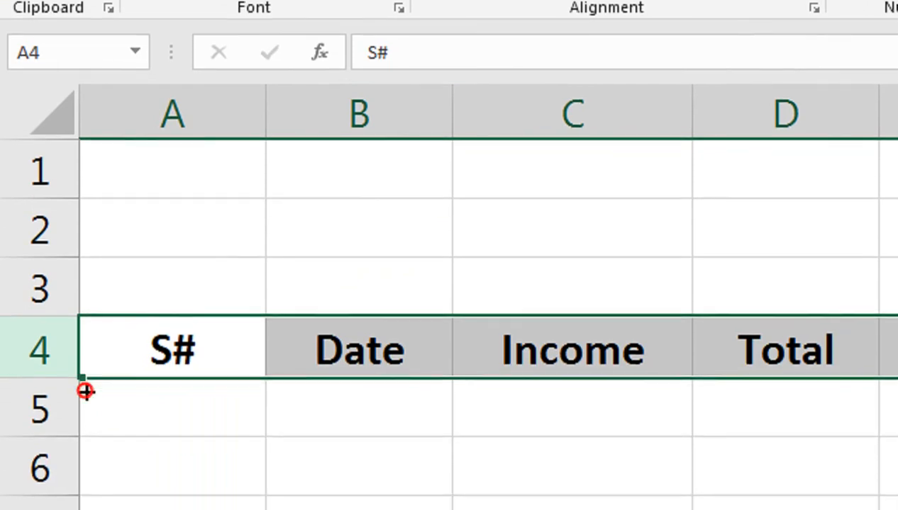
{"action": "left_click", "coordinate": [62, 285]}
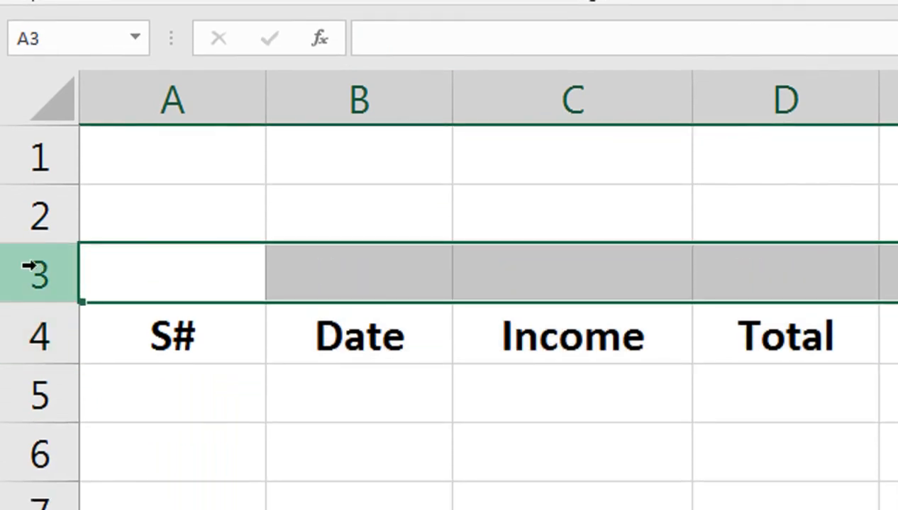
{"action": "key", "text": "ctrl+shift+plus"}
{"action": "left_click", "coordinate": [32, 332]}
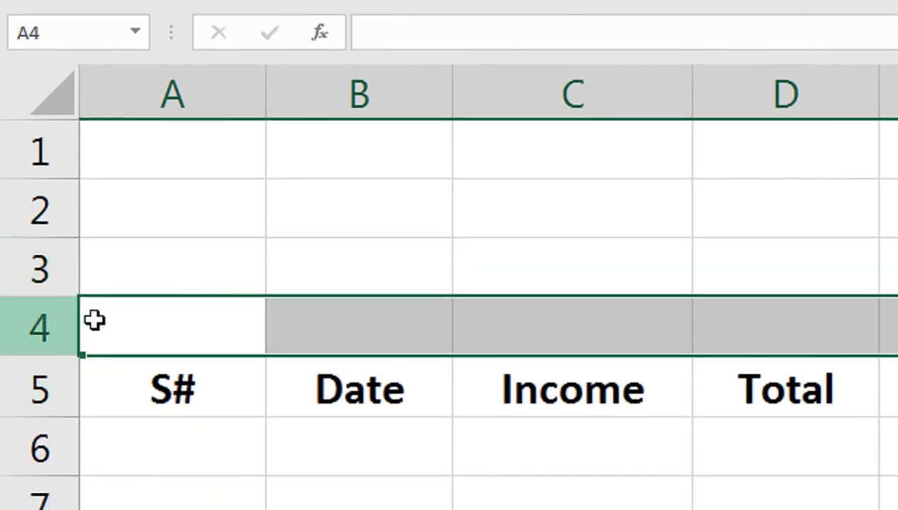
Step: Fill the empty range A4:I4 above the headers with dark red
{"action": "left_click_drag", "start_coordinate": [95, 320], "coordinate": [897, 291]}
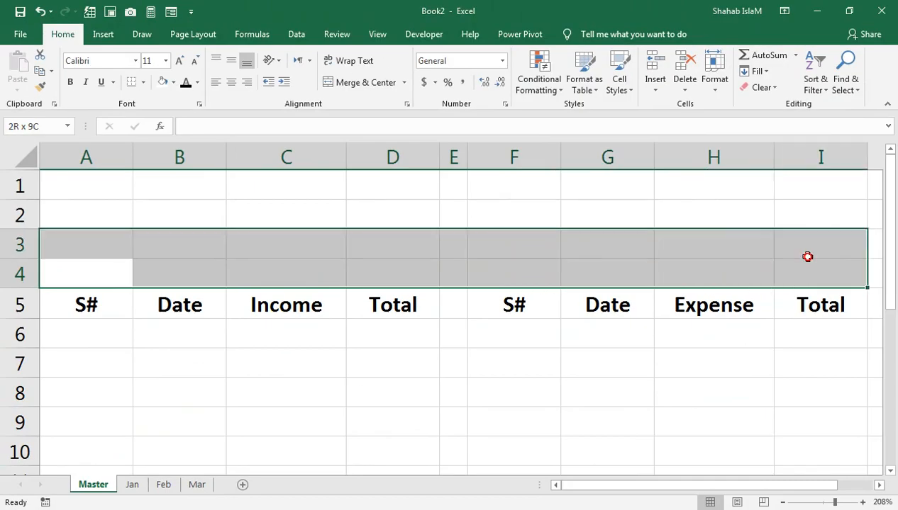
{"action": "left_click_drag", "start_coordinate": [807, 256], "coordinate": [808, 273]}
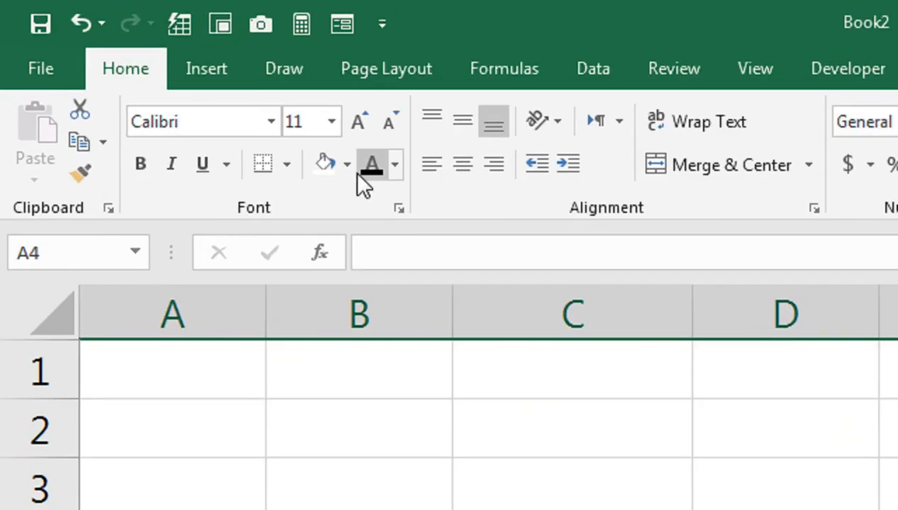
{"action": "left_click", "coordinate": [173, 82]}
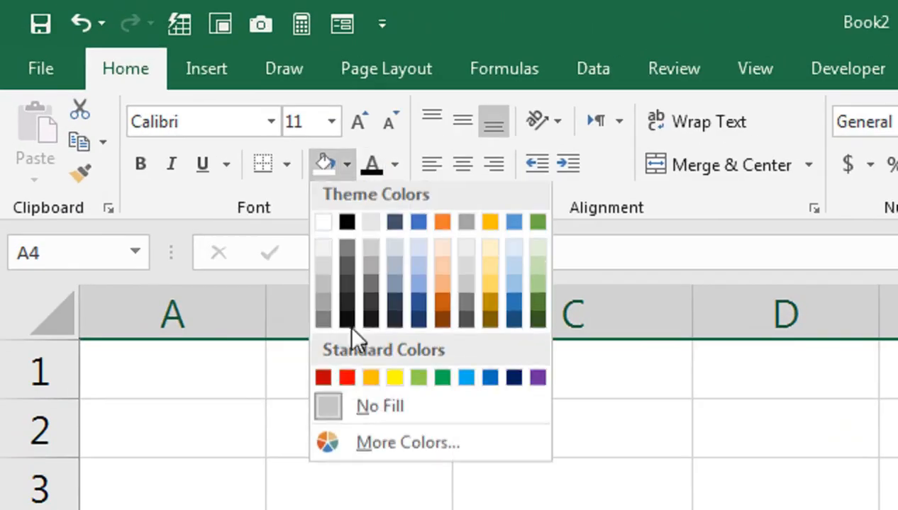
{"action": "left_click", "coordinate": [162, 191]}
Step: Fill the range A1:I3 with Green, Accent 6, Lighter 80%
{"action": "left_click_drag", "start_coordinate": [238, 363], "coordinate": [897, 455]}
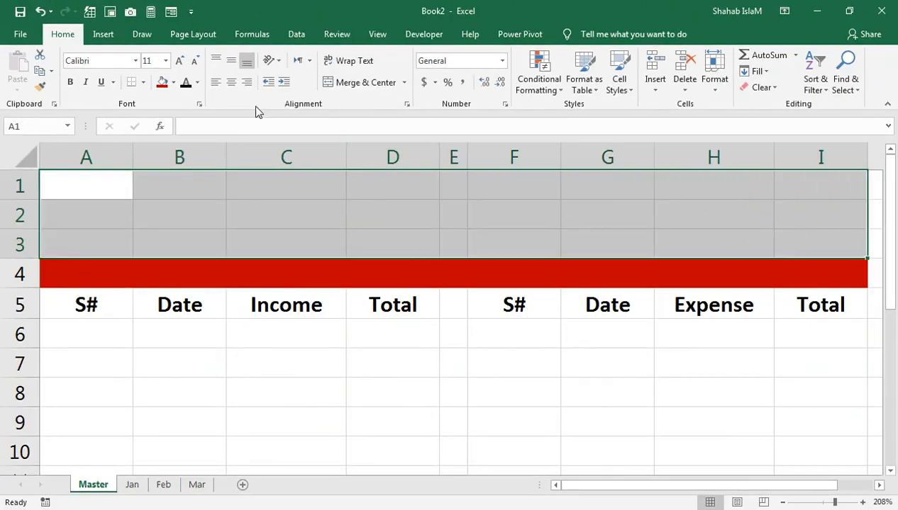
{"action": "left_click", "coordinate": [173, 83]}
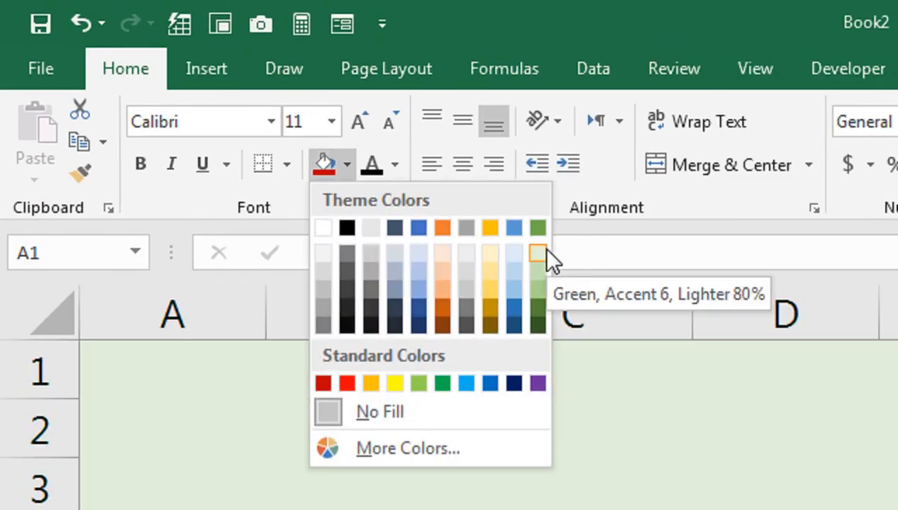
{"action": "left_click", "coordinate": [541, 251]}
{"action": "left_click", "coordinate": [209, 345]}
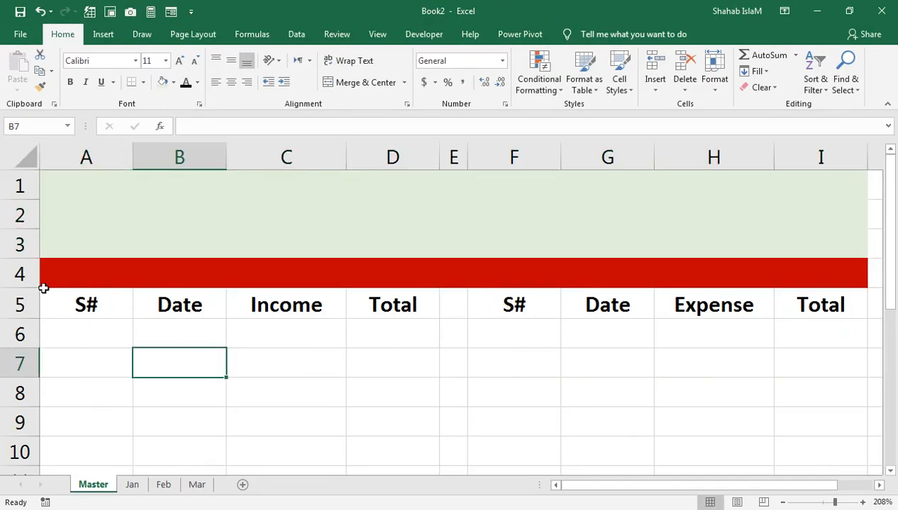
Step: Make rows 4 and 5 slightly taller and align the headers in A5:I5 vertically to the middle
{"action": "left_click_drag", "start_coordinate": [37, 288], "coordinate": [37, 292]}
{"action": "left_click_drag", "start_coordinate": [88, 306], "coordinate": [820, 309]}
{"action": "left_click_drag", "start_coordinate": [19, 323], "coordinate": [20, 327]}
{"action": "left_click", "coordinate": [231, 60]}
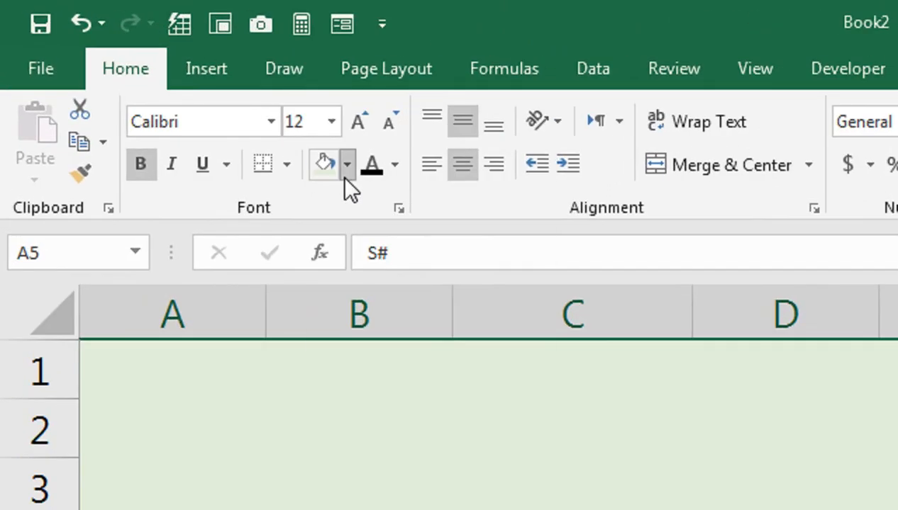
Step: Fill the header range A5:I5 with purple and set its text colour to white
{"action": "left_click", "coordinate": [173, 82]}
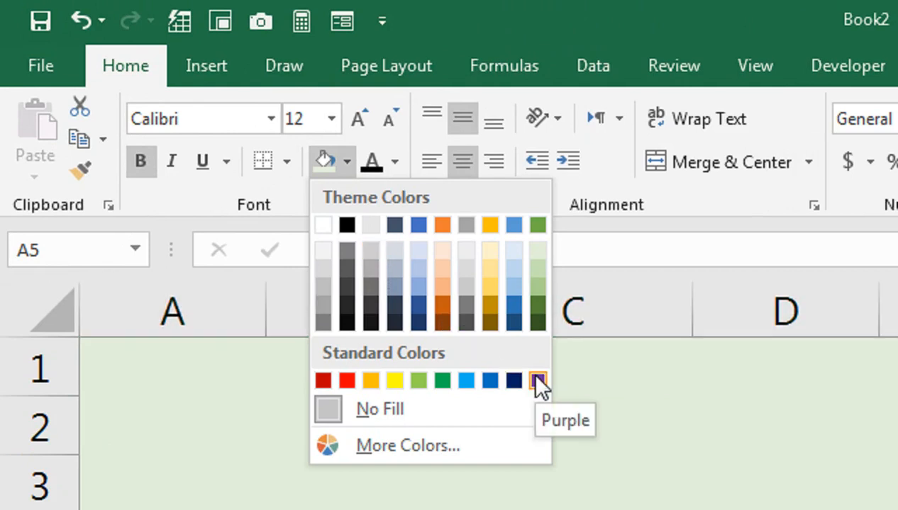
{"action": "left_click", "coordinate": [537, 379]}
{"action": "left_click", "coordinate": [394, 165]}
{"action": "left_click", "coordinate": [381, 258]}
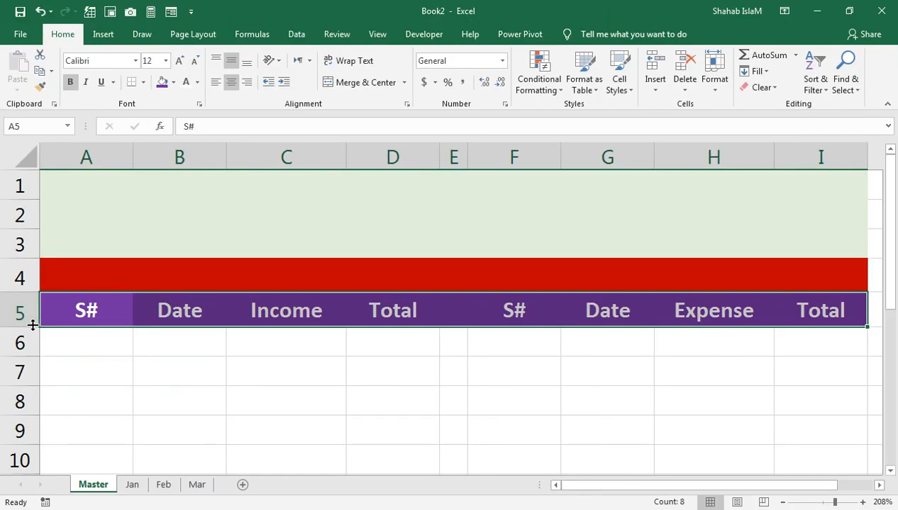
Step: Make row 5 slightly taller and row 2 more than twice as tall, and widen column B slightly
{"action": "left_click_drag", "start_coordinate": [32, 326], "coordinate": [32, 331]}
{"action": "left_click", "coordinate": [136, 262]}
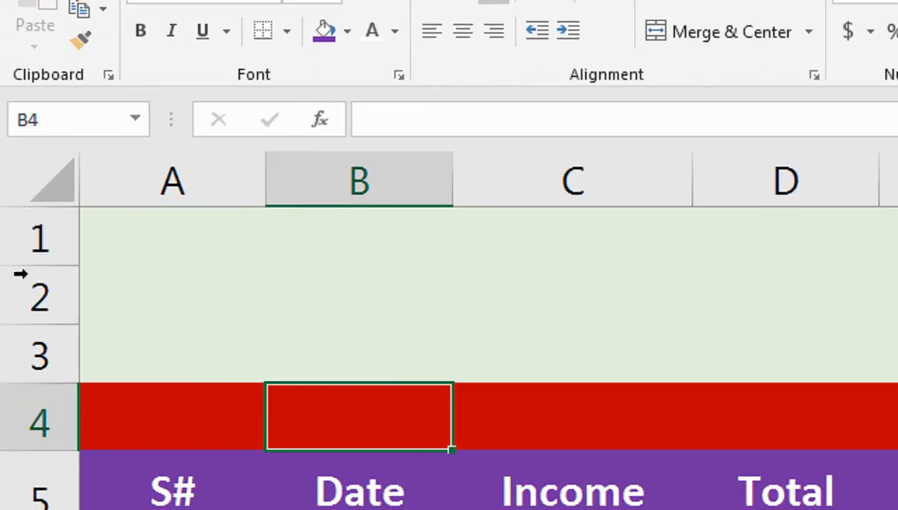
{"action": "left_click", "coordinate": [20, 274]}
{"action": "left_click_drag", "start_coordinate": [35, 324], "coordinate": [34, 401]}
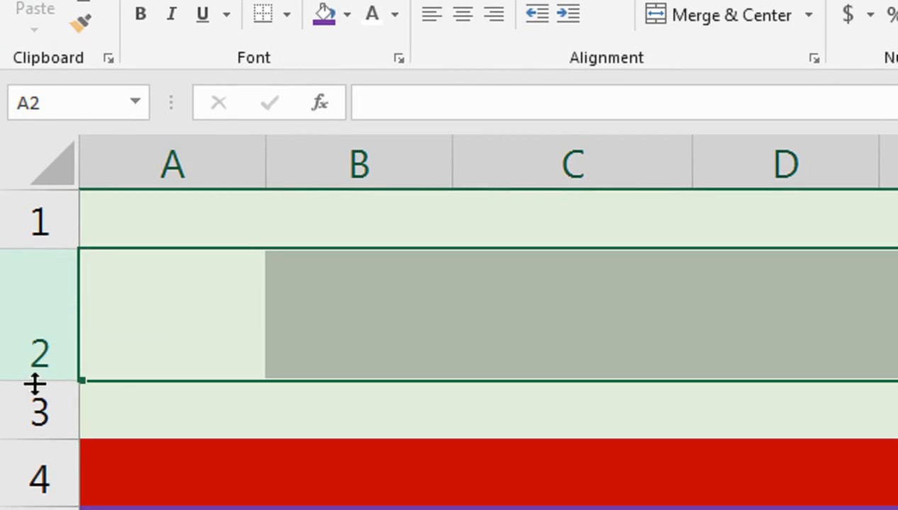
{"action": "left_click", "coordinate": [359, 335]}
{"action": "left_click_drag", "start_coordinate": [451, 164], "coordinate": [463, 168]}
{"action": "left_click", "coordinate": [579, 305]}
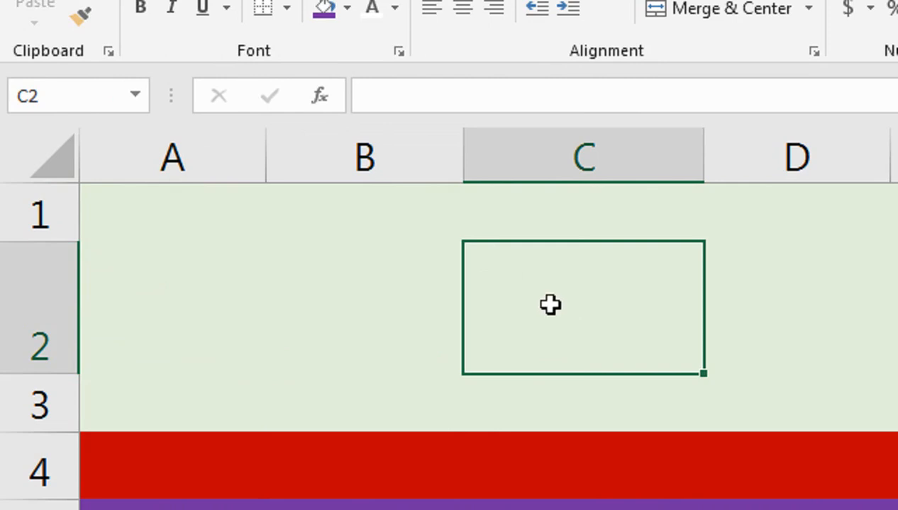
{"action": "left_click", "coordinate": [804, 282]}
{"action": "left_click", "coordinate": [731, 277]}
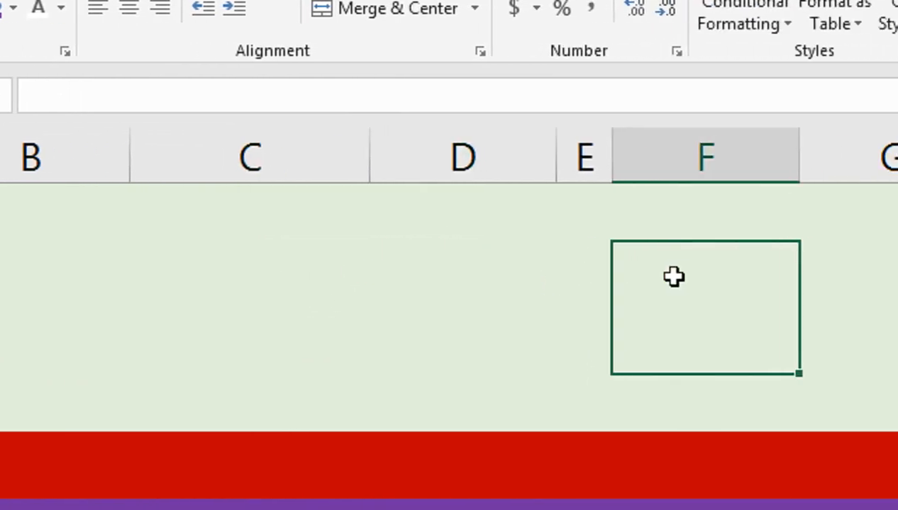
{"action": "left_click", "coordinate": [64, 290]}
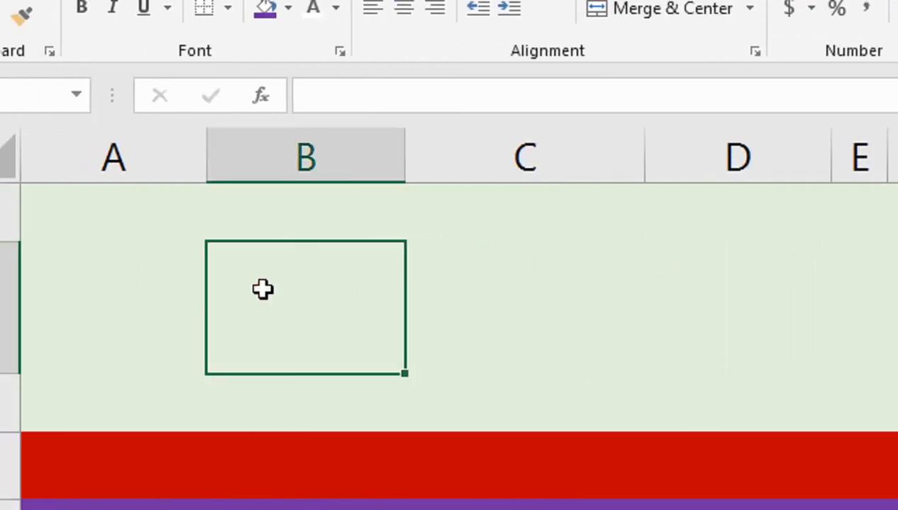
{"action": "left_click", "coordinate": [703, 293]}
{"action": "left_click", "coordinate": [709, 315]}
{"action": "left_click", "coordinate": [683, 285]}
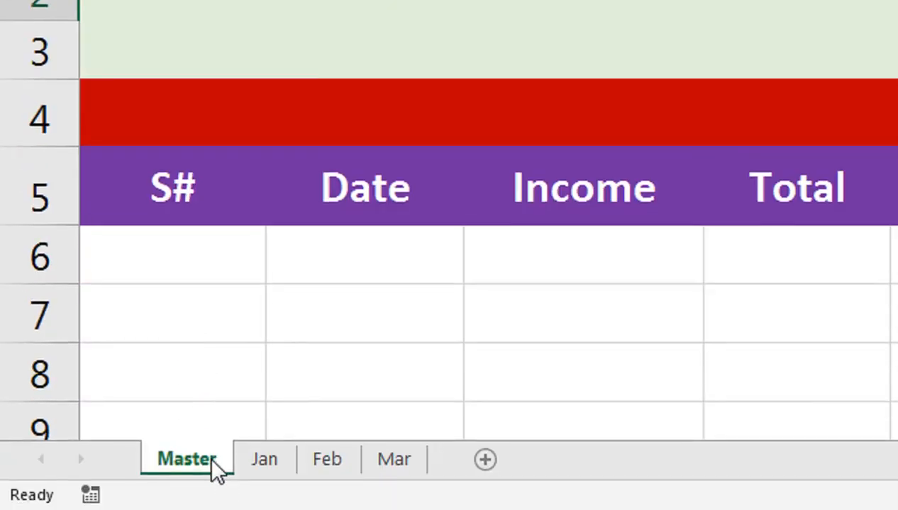
{"action": "right_click", "coordinate": [215, 471]}
{"action": "left_click", "coordinate": [292, 222]}
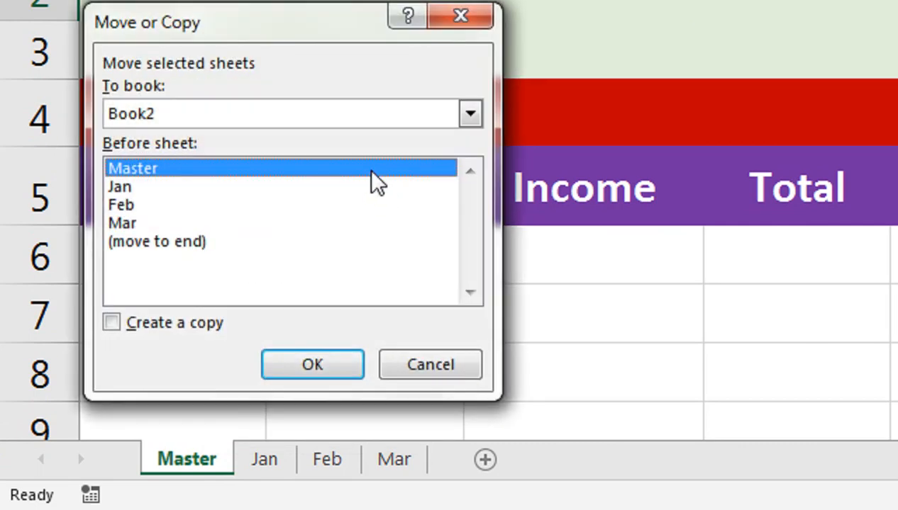
{"action": "left_click", "coordinate": [397, 367]}
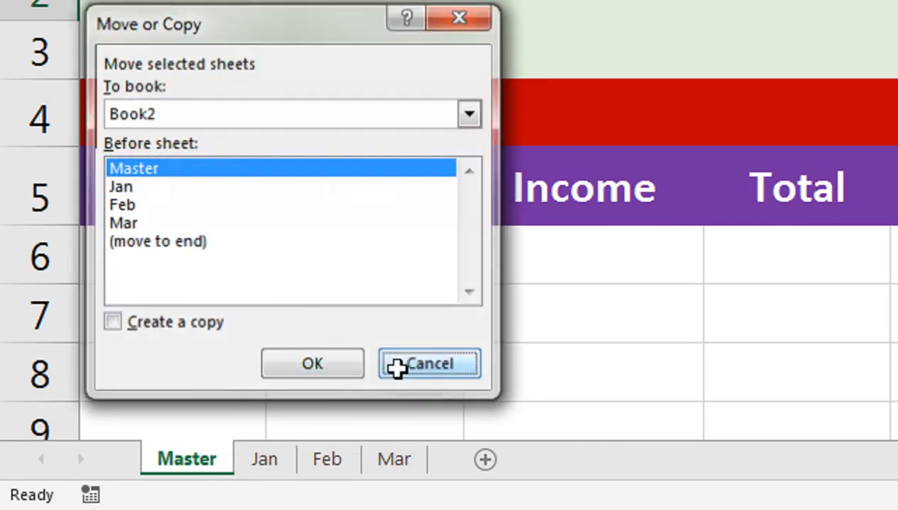
Step: Delete the three month sheets Jan, Feb and Mar together, keeping only the Master sheet
{"action": "left_click", "coordinate": [390, 463]}
{"action": "left_click", "coordinate": [273, 465], "text": "shift"}
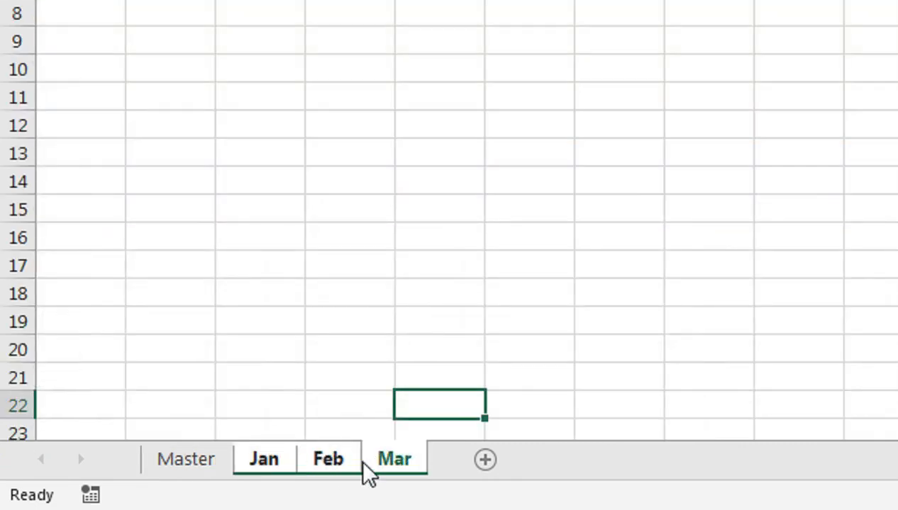
{"action": "right_click", "coordinate": [363, 465]}
{"action": "left_click", "coordinate": [420, 140]}
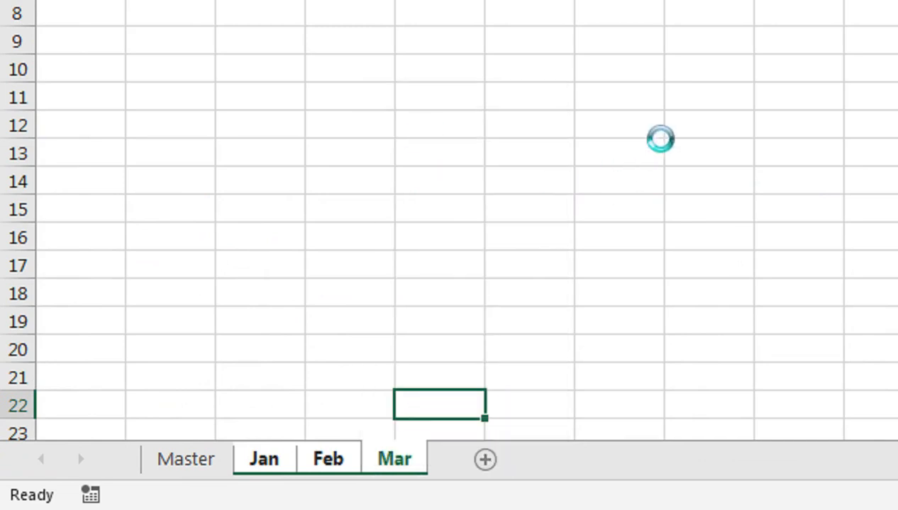
Step: Create a copy of the Master sheet in the same workbook and rename the copy Jan
{"action": "right_click", "coordinate": [202, 469]}
{"action": "left_click", "coordinate": [284, 233]}
{"action": "left_click", "coordinate": [122, 351]}
{"action": "left_click", "coordinate": [277, 390]}
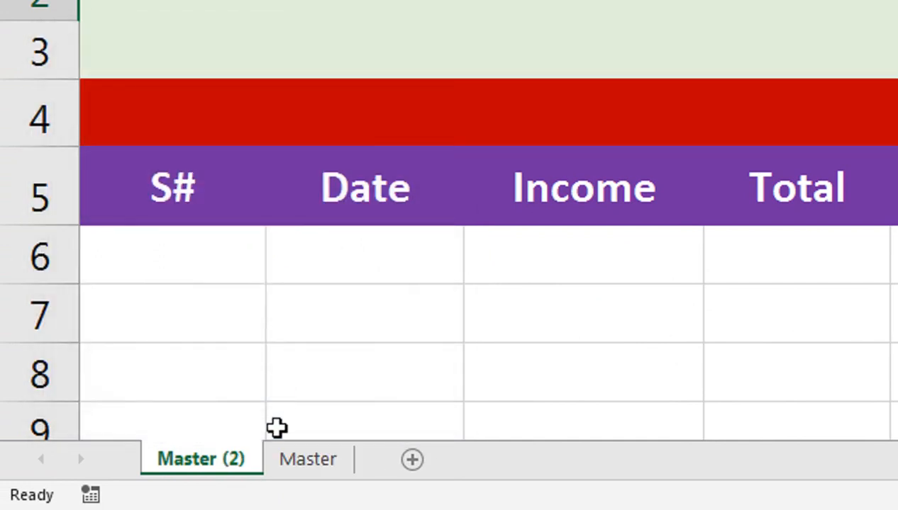
{"action": "double_click", "coordinate": [264, 459]}
{"action": "double_click", "coordinate": [247, 459]}
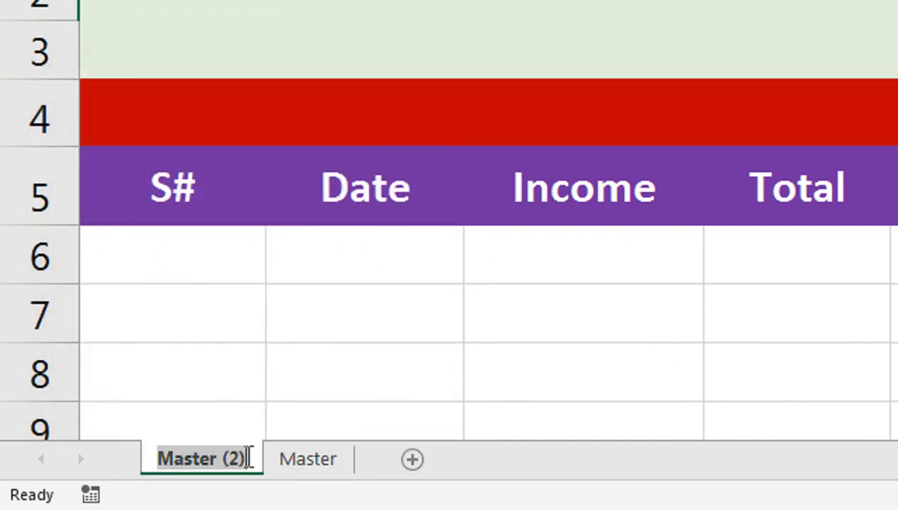
{"action": "type", "text": "Jan"}
{"action": "key", "text": "Return"}
Step: Create a copy of the Jan sheet and rename the copy Feb
{"action": "left_click", "coordinate": [245, 460]}
{"action": "left_click", "coordinate": [162, 470]}
{"action": "right_click", "coordinate": [159, 470]}
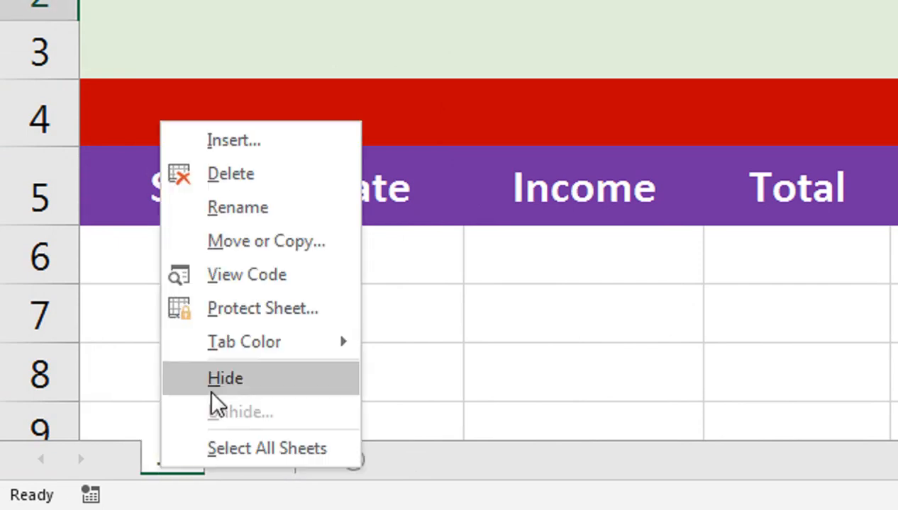
{"action": "left_click", "coordinate": [229, 232]}
{"action": "left_click", "coordinate": [79, 340]}
{"action": "left_click", "coordinate": [267, 388]}
{"action": "left_click", "coordinate": [175, 469]}
{"action": "double_click", "coordinate": [175, 469]}
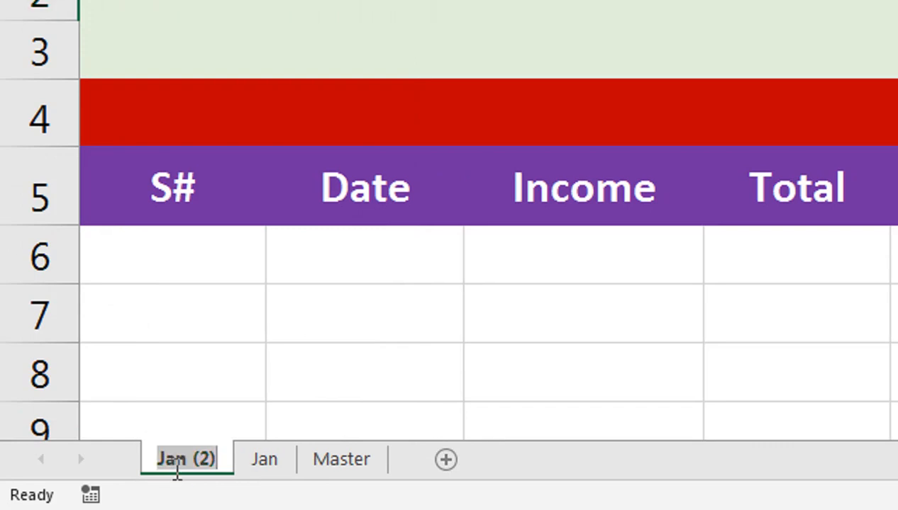
{"action": "type", "text": "Feb"}
{"action": "left_click", "coordinate": [117, 409]}
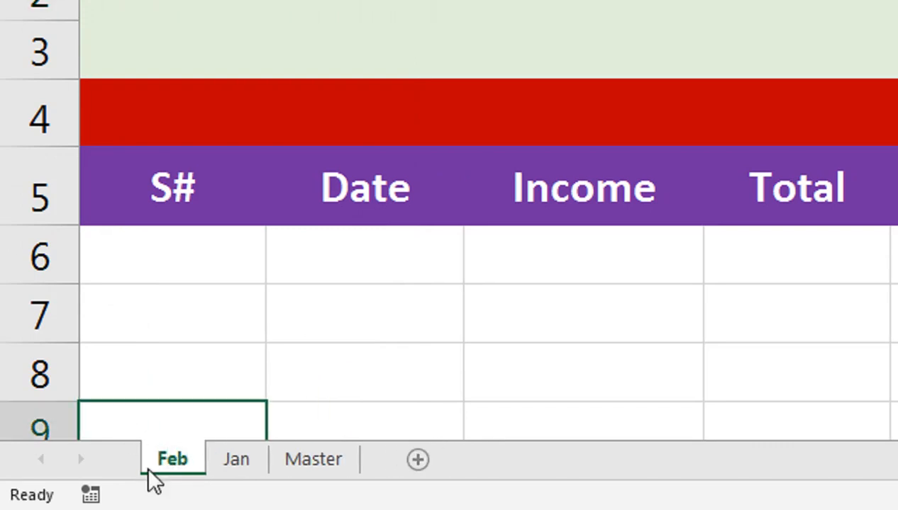
Step: Create a copy of the Feb sheet and rename the copy Mar
{"action": "right_click", "coordinate": [187, 472]}
{"action": "left_click", "coordinate": [280, 243]}
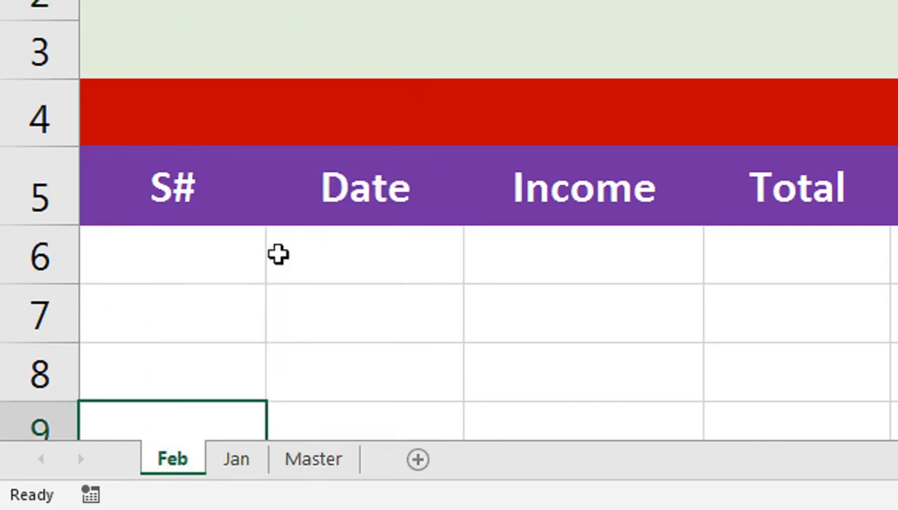
{"action": "left_click", "coordinate": [187, 364]}
{"action": "left_click", "coordinate": [282, 409]}
{"action": "double_click", "coordinate": [181, 461]}
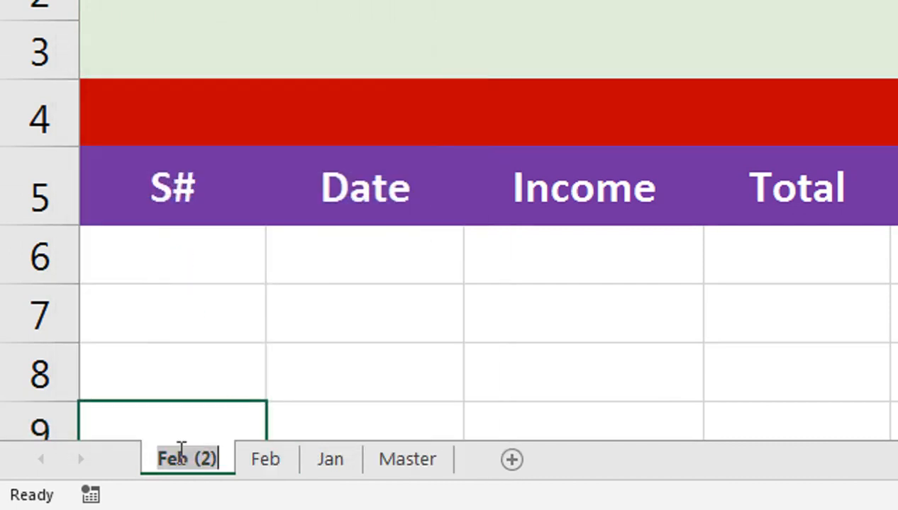
{"action": "type", "text": "Mar"}
{"action": "left_click", "coordinate": [268, 402]}
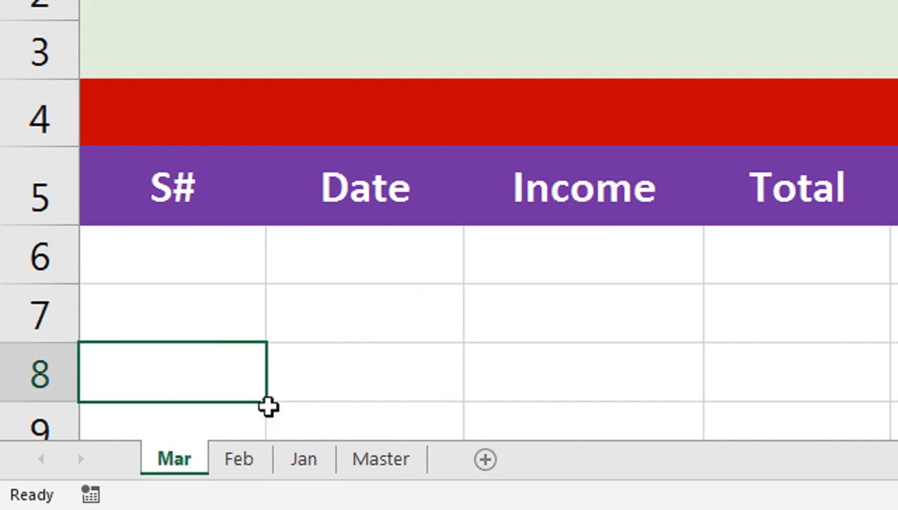
Step: Reorder the sheets as Master, Jan, Feb, Mar
{"action": "left_click_drag", "start_coordinate": [302, 470], "coordinate": [437, 471]}
{"action": "mouse_move", "coordinate": [260, 467]}
{"action": "left_mouse_down"}
{"action": "mouse_move", "coordinate": [453, 471]}
{"action": "mouse_move", "coordinate": [454, 461]}
{"action": "left_mouse_up"}
{"action": "left_click_drag", "start_coordinate": [176, 465], "coordinate": [451, 472]}
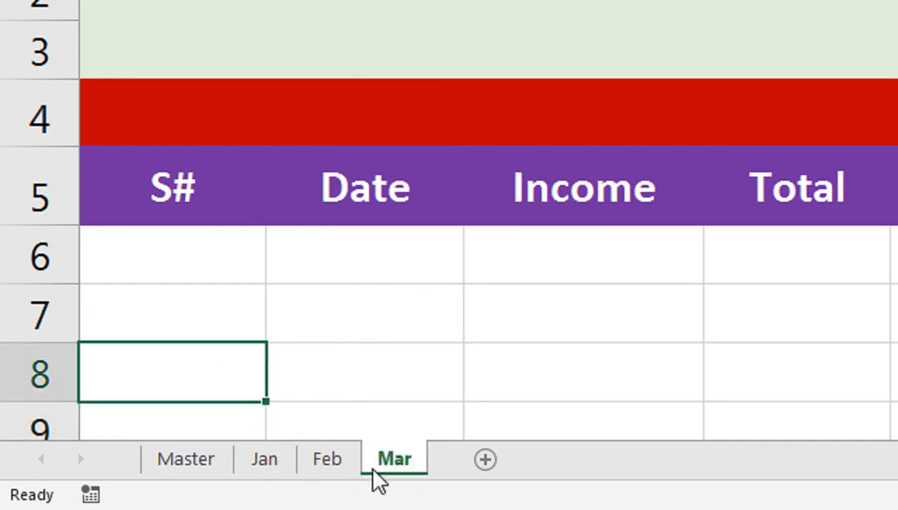
Step: Enter the month label jan in cell B1 of the Jan sheet
{"action": "left_click", "coordinate": [275, 470]}
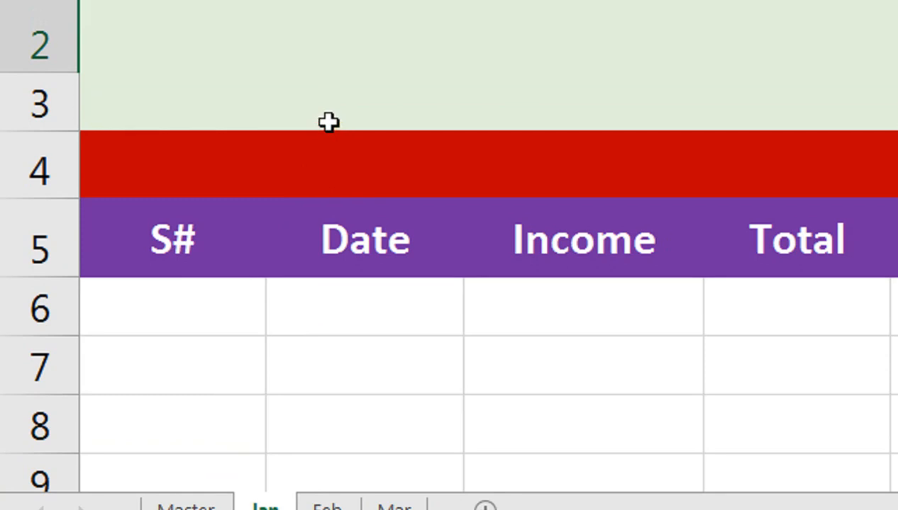
{"action": "left_click", "coordinate": [356, 32]}
{"action": "left_click", "coordinate": [307, 24]}
{"action": "left_click", "coordinate": [333, 51]}
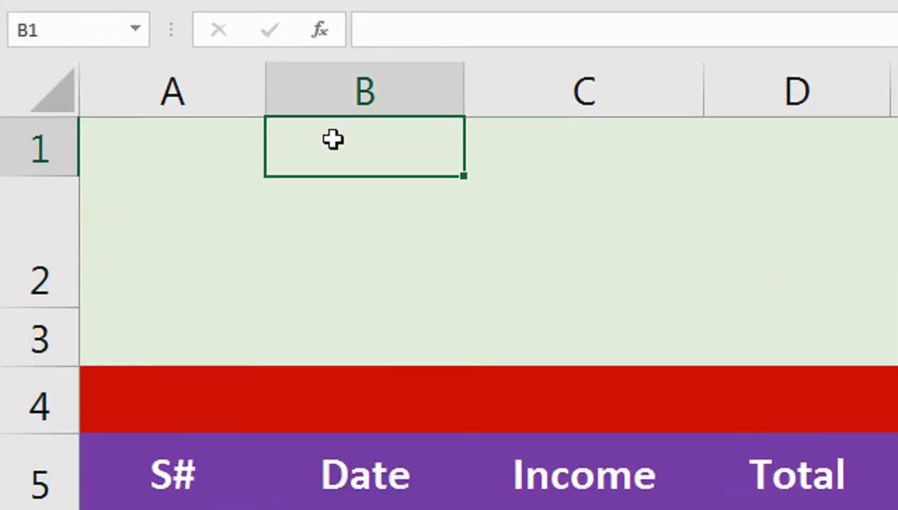
{"action": "type", "text": "jan"}
{"action": "key", "text": "Return"}
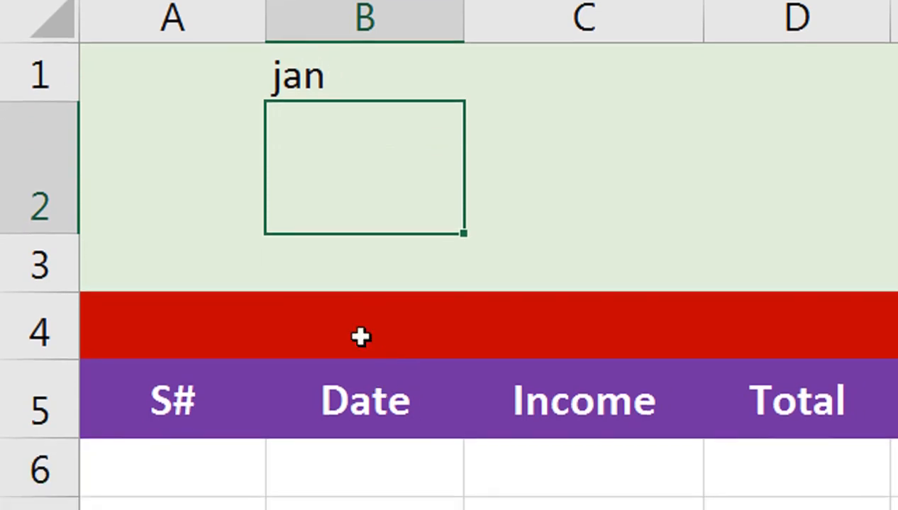
{"action": "left_click", "coordinate": [305, 151]}
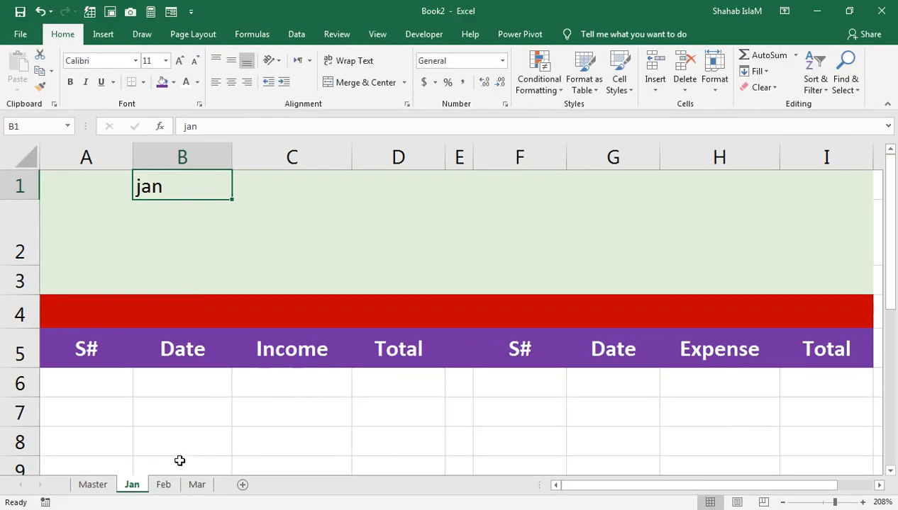
Step: Enter the month label Feb in cell B1 of the Feb sheet and Mar in cell B1 of the Mar sheet
{"action": "left_click", "coordinate": [163, 485]}
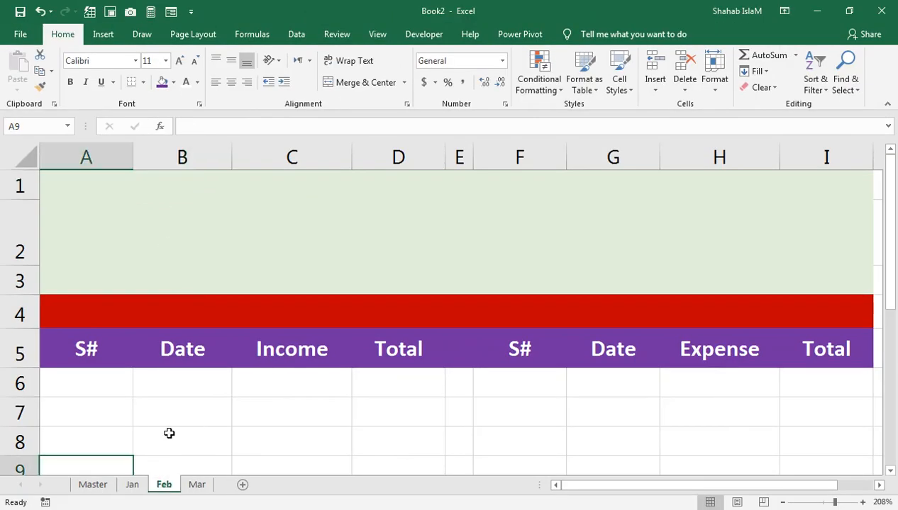
{"action": "left_click", "coordinate": [160, 182]}
{"action": "type", "text": "Feb"}
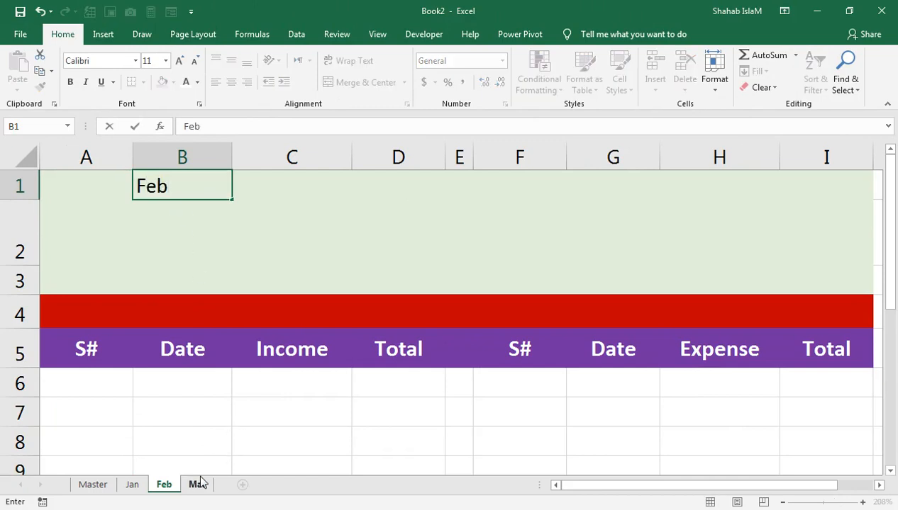
{"action": "left_click", "coordinate": [198, 484]}
{"action": "left_click", "coordinate": [165, 189]}
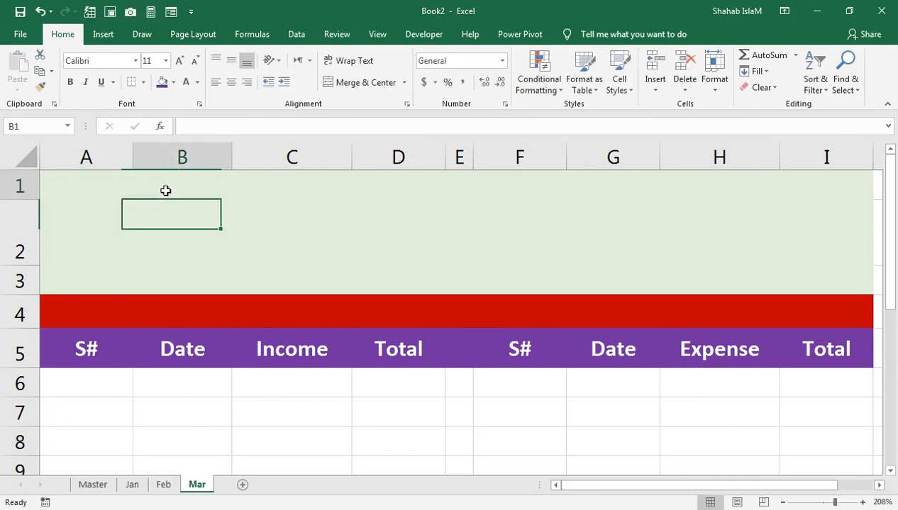
{"action": "type", "text": "Mar"}
{"action": "left_click", "coordinate": [208, 316]}
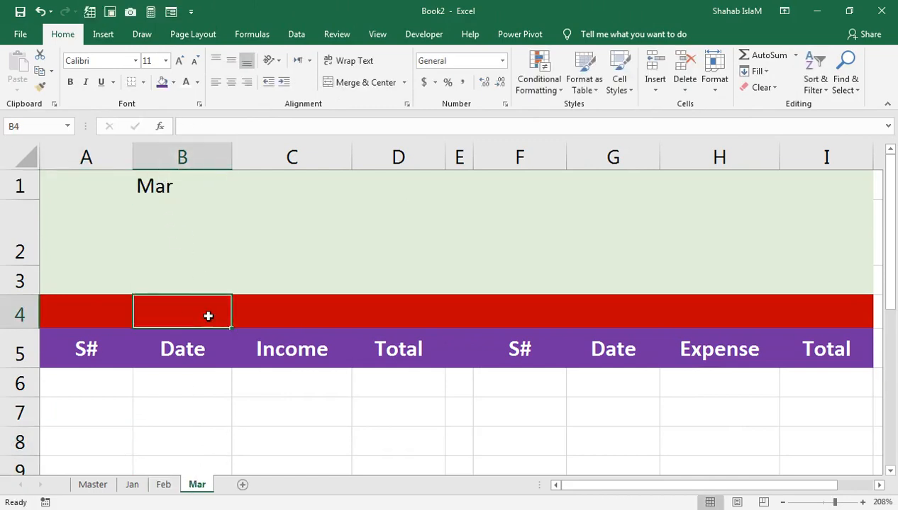
Step: Enter the label Select Month in cell A1 of the Master sheet
{"action": "left_click", "coordinate": [99, 484]}
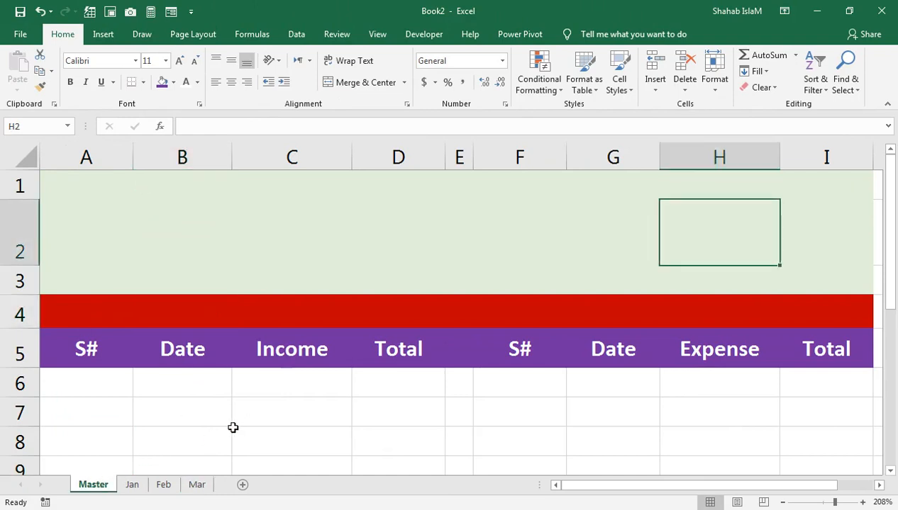
{"action": "left_click", "coordinate": [199, 230]}
{"action": "left_click", "coordinate": [88, 212]}
{"action": "left_click", "coordinate": [88, 196]}
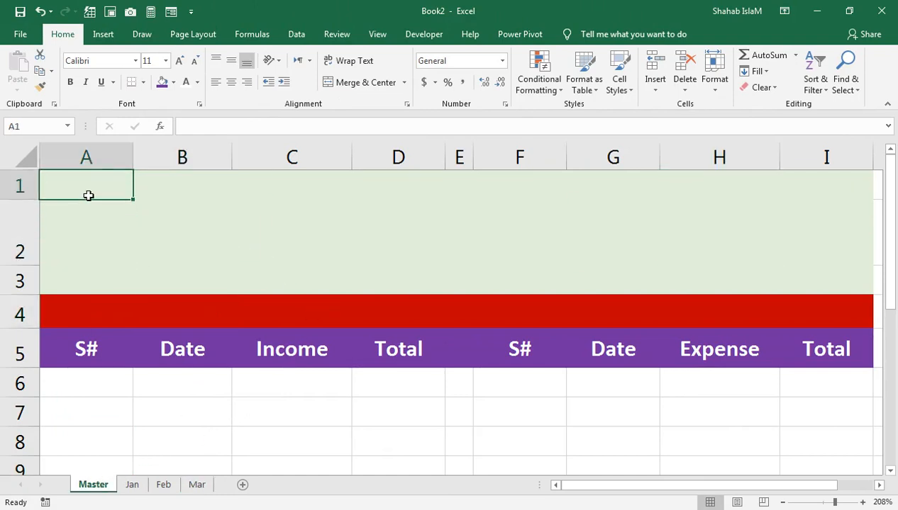
{"action": "type", "text": "Sl"}
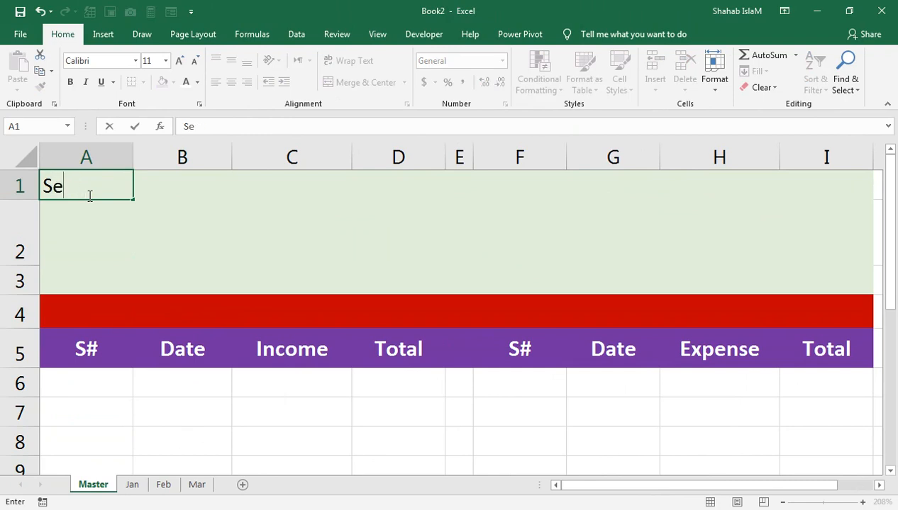
{"action": "type", "text": "lect MOn"}
{"action": "key", "text": "Return"}
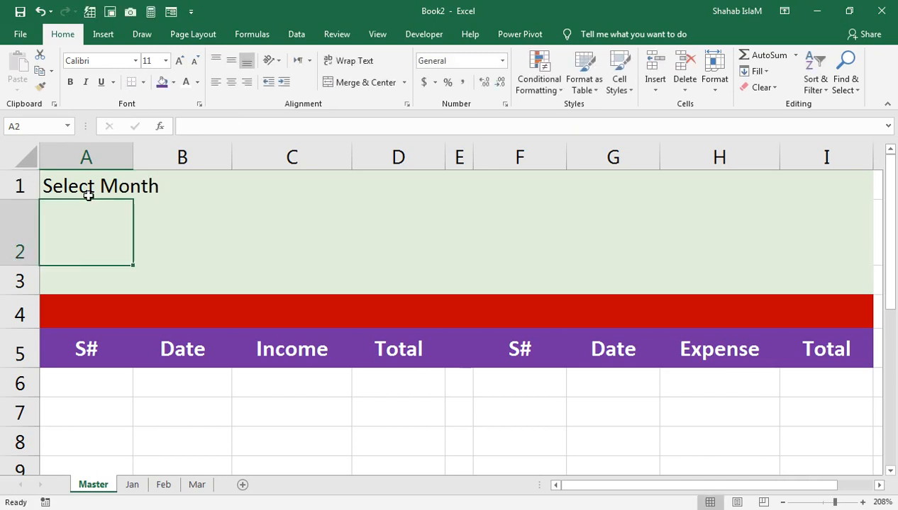
Step: List the twelve months on the Master sheet in K3:K14, starting with jan and filling the series down
{"action": "key", "text": "Up"}
{"action": "key", "text": "Right"}
{"action": "key", "text": "Right"}
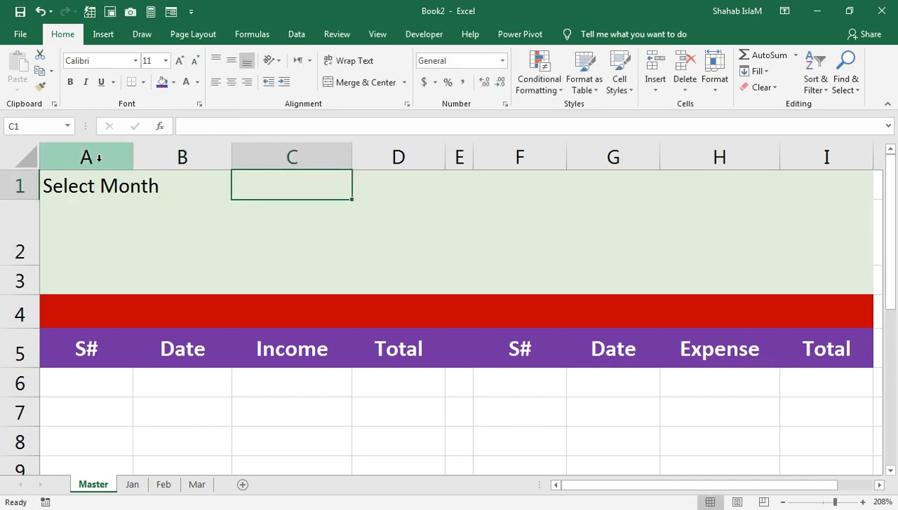
{"action": "left_click_drag", "start_coordinate": [796, 391], "coordinate": [702, 411]}
{"action": "left_click", "coordinate": [723, 239]}
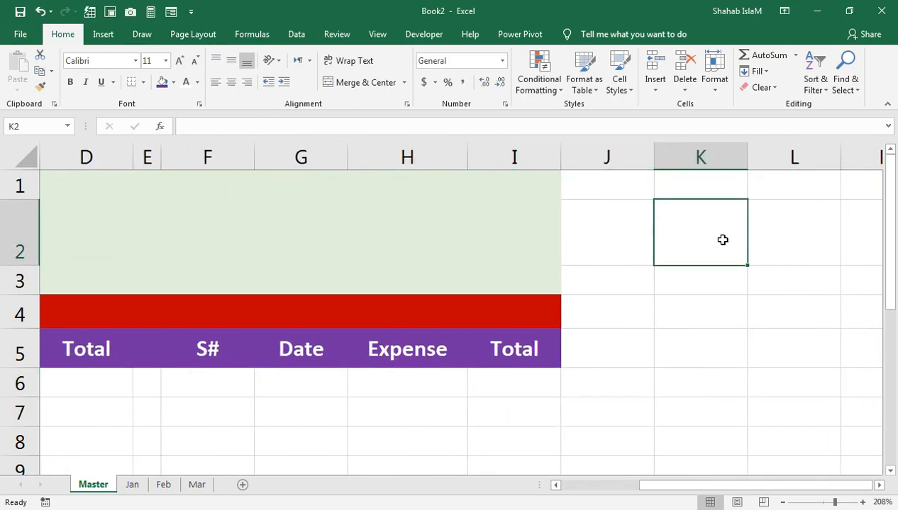
{"action": "key", "text": "Down"}
{"action": "type", "text": "jan"}
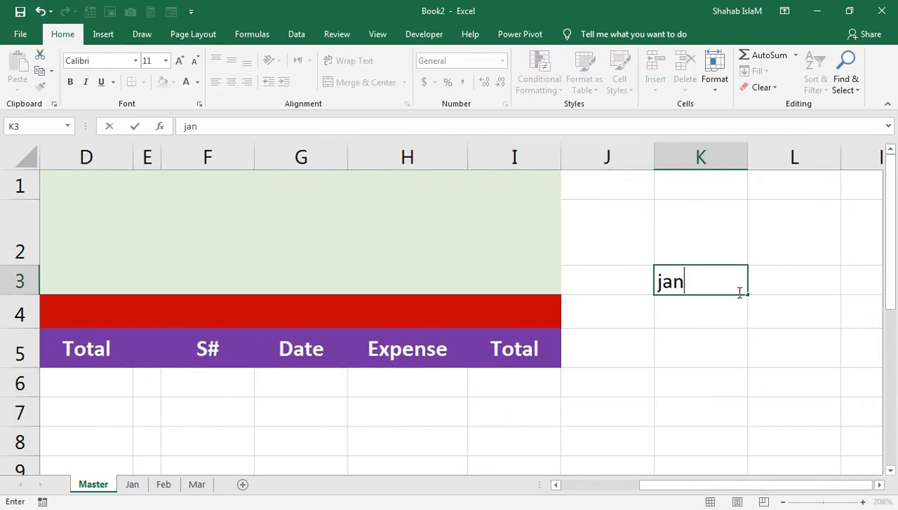
{"action": "left_click_drag", "start_coordinate": [748, 294], "coordinate": [739, 468]}
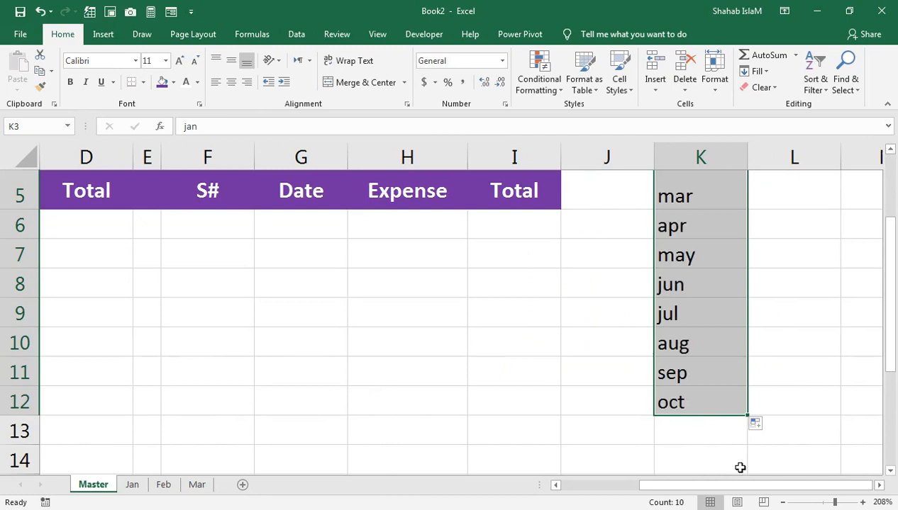
{"action": "left_click_drag", "start_coordinate": [745, 417], "coordinate": [744, 461]}
Step: Create a data validation rule for cell C1 of the Master sheet that allows a List
{"action": "scroll", "coordinate": [454, 326], "scroll_direction": "up", "scroll_amount": 2}
{"action": "left_click_drag", "start_coordinate": [62, 202], "coordinate": [176, 188]}
{"action": "left_click", "coordinate": [265, 180]}
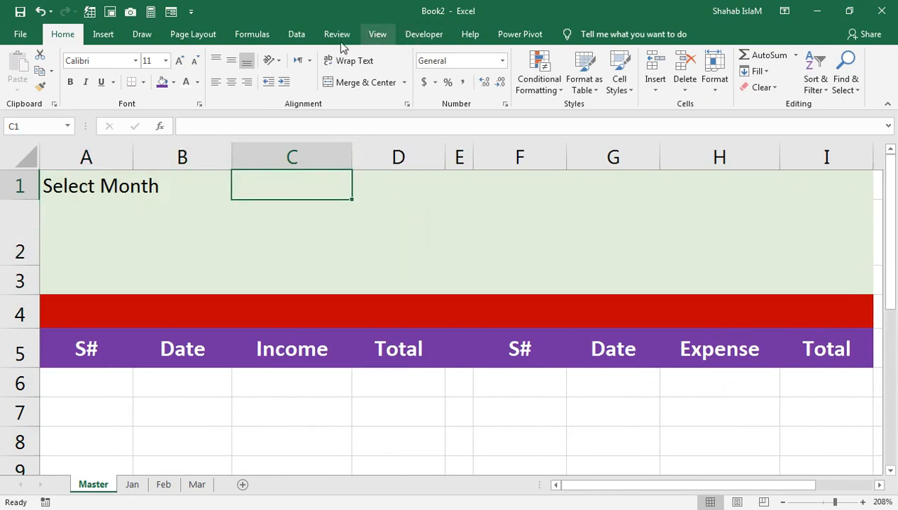
{"action": "left_click", "coordinate": [301, 37]}
{"action": "left_click", "coordinate": [569, 88]}
{"action": "left_click", "coordinate": [571, 106]}
{"action": "left_click", "coordinate": [512, 263]}
{"action": "left_click", "coordinate": [510, 295]}
{"action": "left_click", "coordinate": [504, 266]}
{"action": "left_click", "coordinate": [500, 304]}
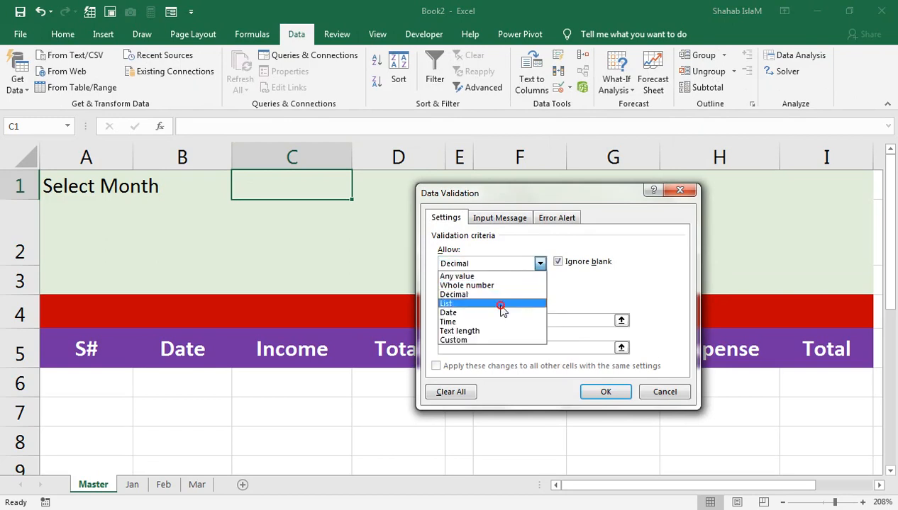
Step: Set the validation list's source to =$K$3:$K$14 and apply the rule
{"action": "left_click", "coordinate": [501, 325]}
{"action": "left_click_drag", "start_coordinate": [875, 424], "coordinate": [877, 423]}
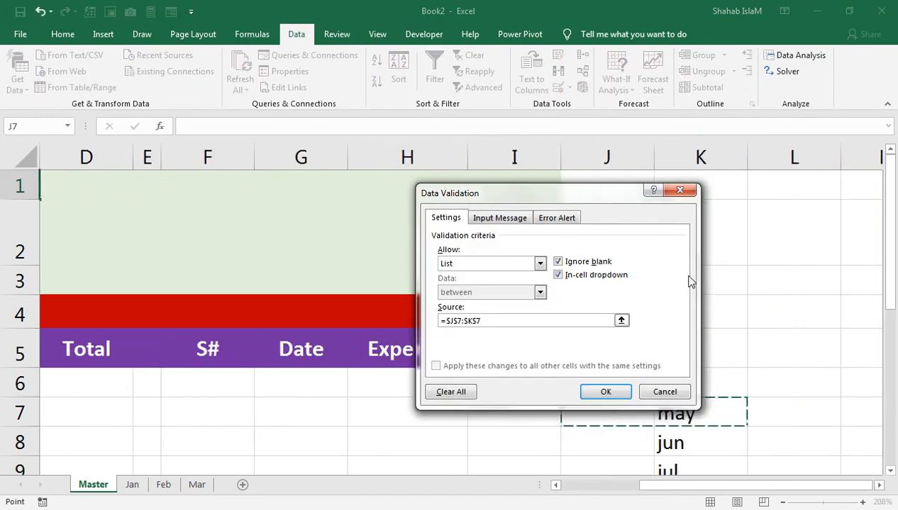
{"action": "left_click_drag", "start_coordinate": [627, 200], "coordinate": [447, 145]}
{"action": "left_click_drag", "start_coordinate": [682, 286], "coordinate": [713, 461]}
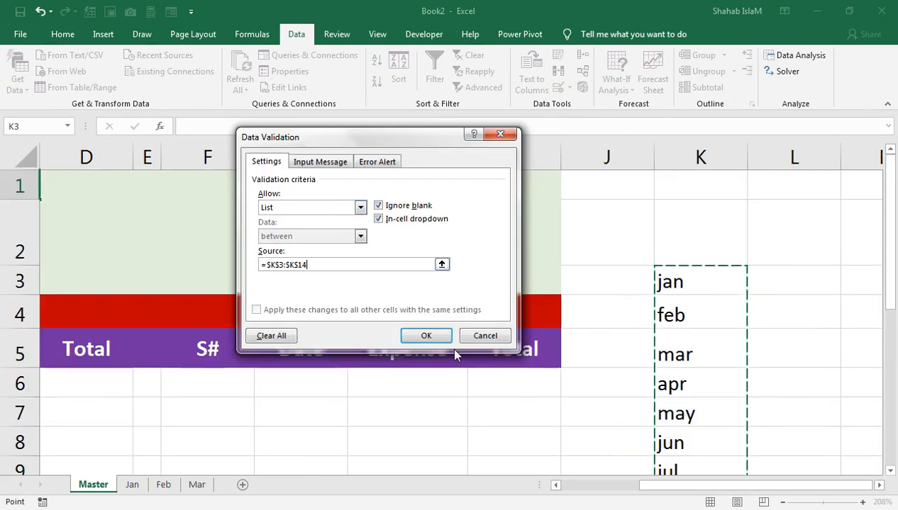
{"action": "left_click", "coordinate": [444, 340]}
Step: Fill the month selection cell C1 with white
{"action": "left_click_drag", "start_coordinate": [364, 387], "coordinate": [71, 382]}
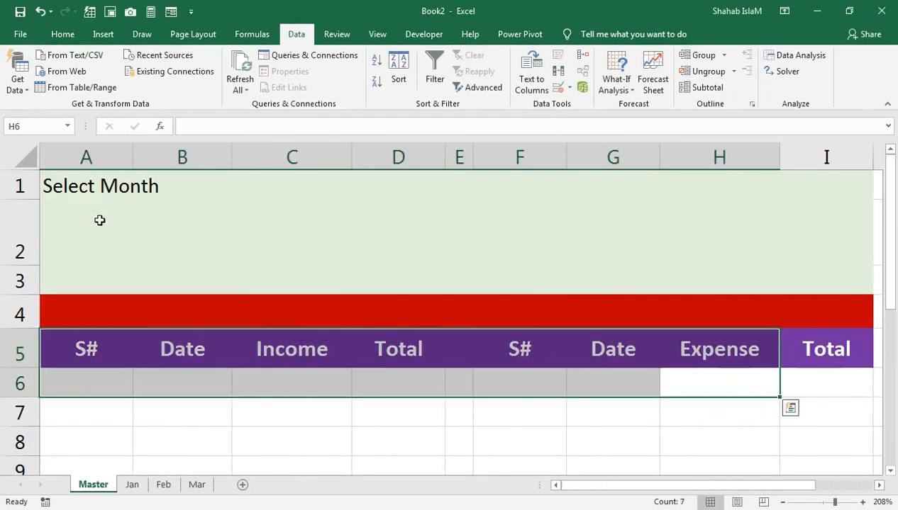
{"action": "left_click", "coordinate": [226, 186]}
{"action": "left_click", "coordinate": [301, 185]}
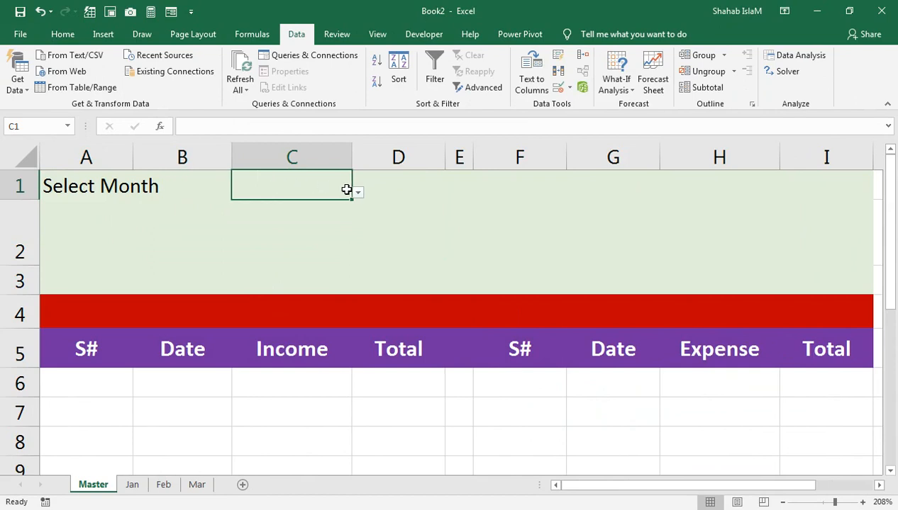
{"action": "left_click", "coordinate": [71, 36]}
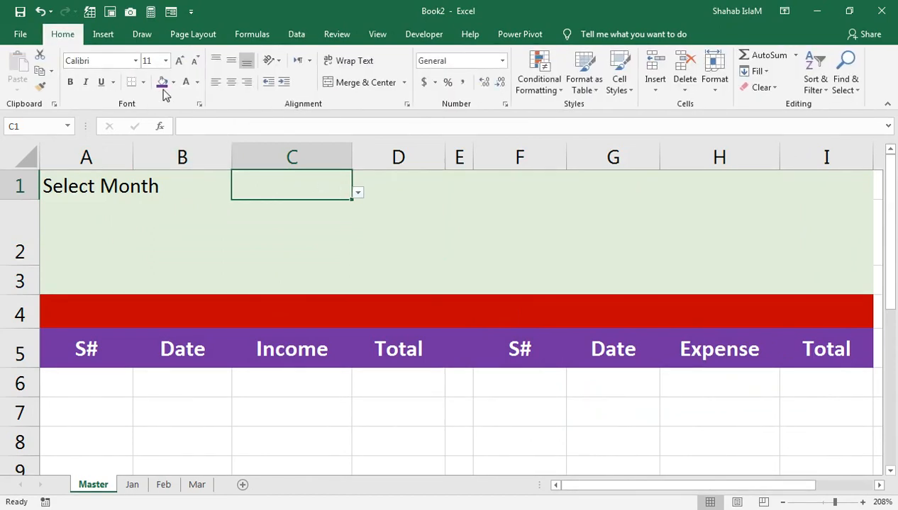
{"action": "left_click", "coordinate": [173, 82]}
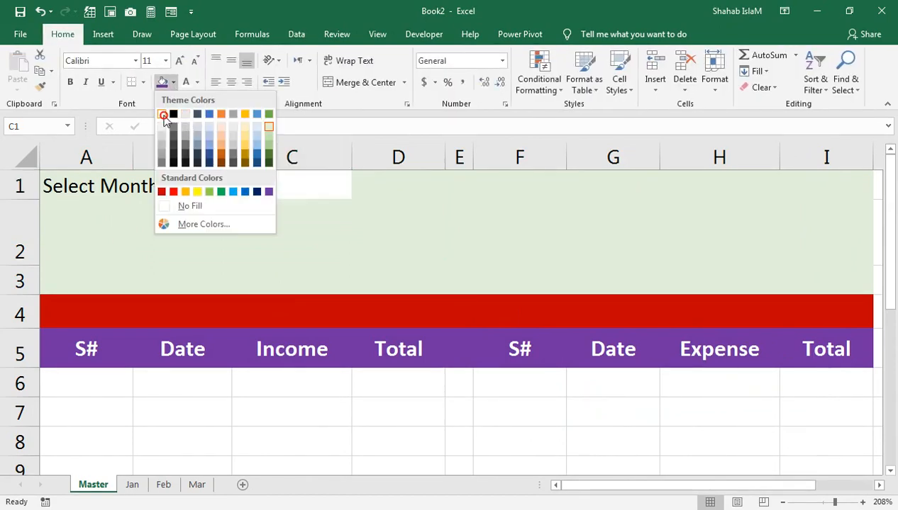
{"action": "left_click", "coordinate": [163, 115]}
Step: Try the month drop-down in C1 by choosing feb, and set the selection to jan
{"action": "left_click", "coordinate": [358, 193]}
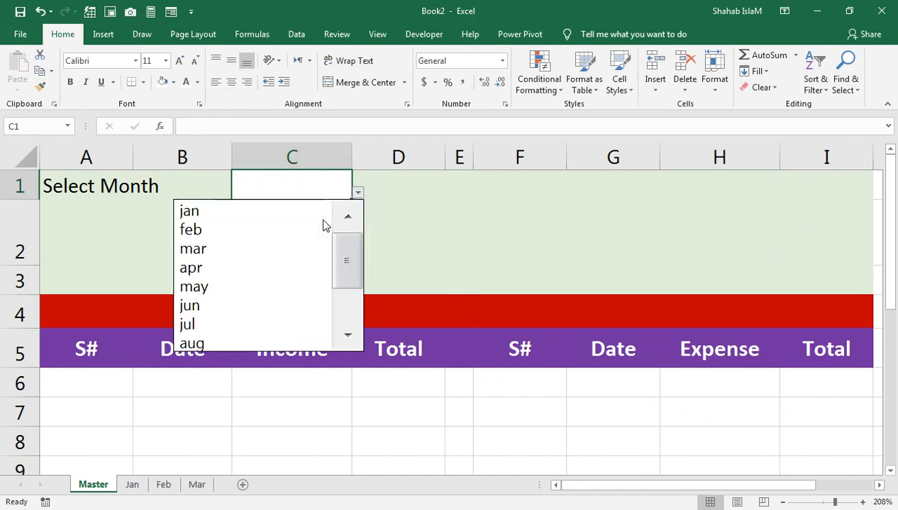
{"action": "left_click", "coordinate": [325, 226]}
{"action": "left_click", "coordinate": [323, 217]}
{"action": "left_click", "coordinate": [321, 192]}
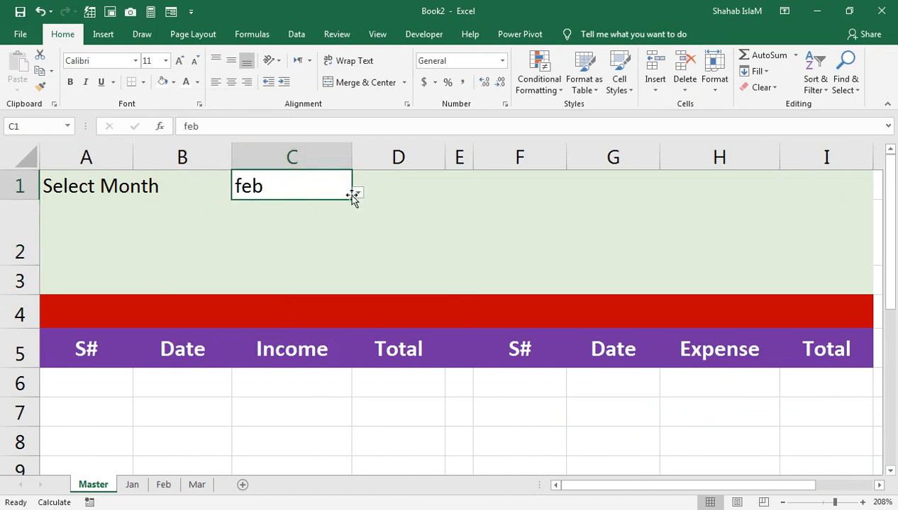
{"action": "left_click", "coordinate": [357, 194]}
{"action": "left_click", "coordinate": [348, 217]}
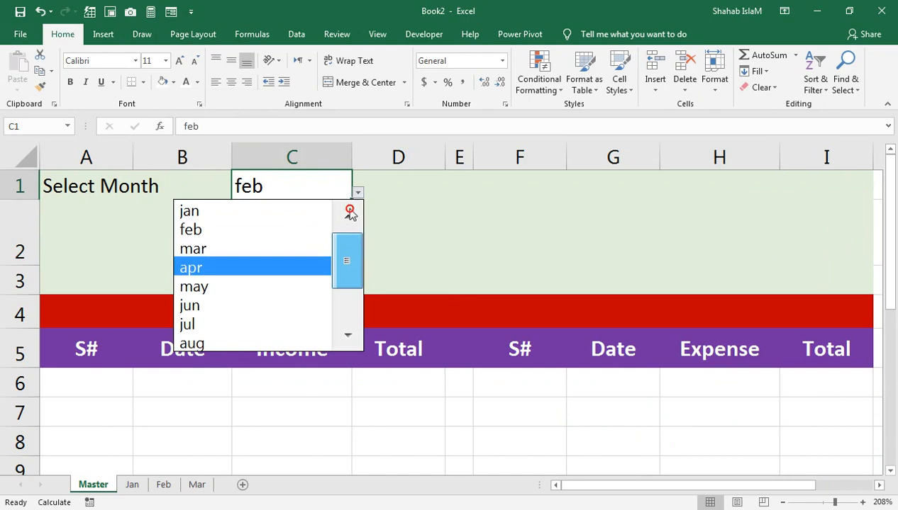
{"action": "left_click", "coordinate": [315, 209]}
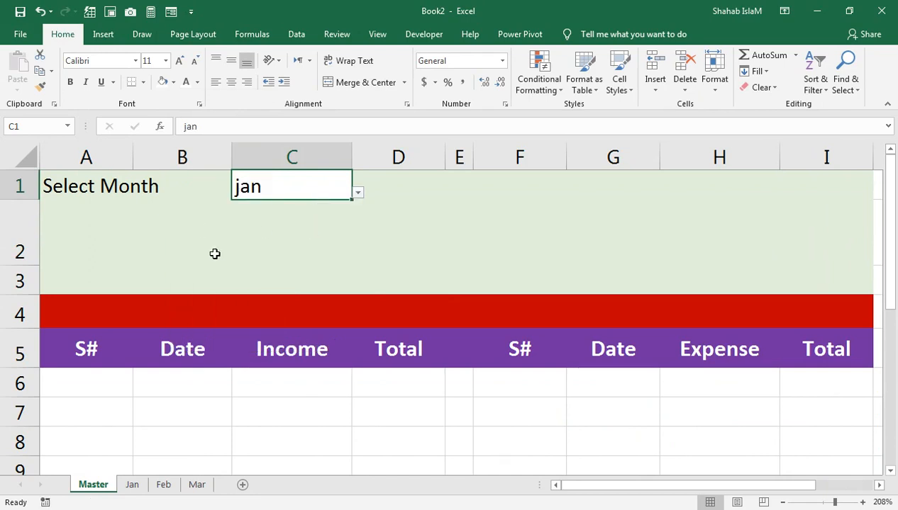
Step: Move the Select Month label from cell A1 to cell A4
{"action": "left_click", "coordinate": [178, 260]}
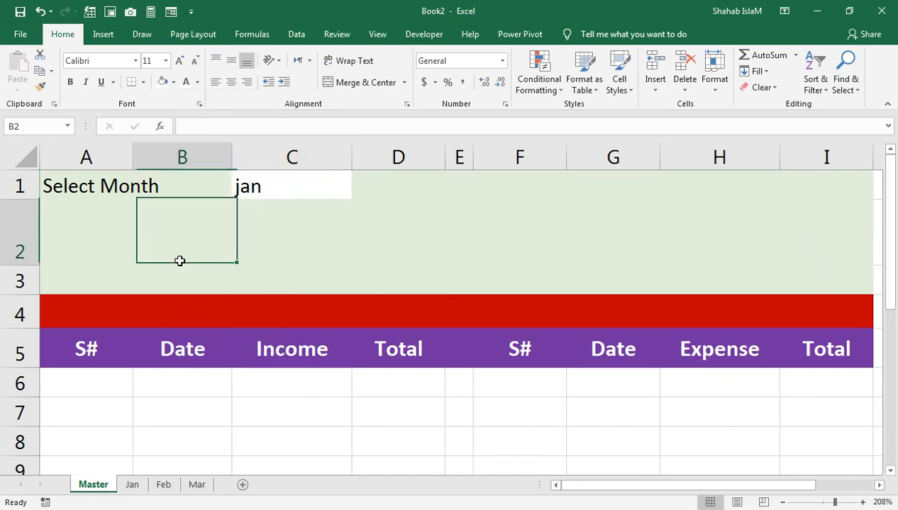
{"action": "left_click", "coordinate": [264, 193]}
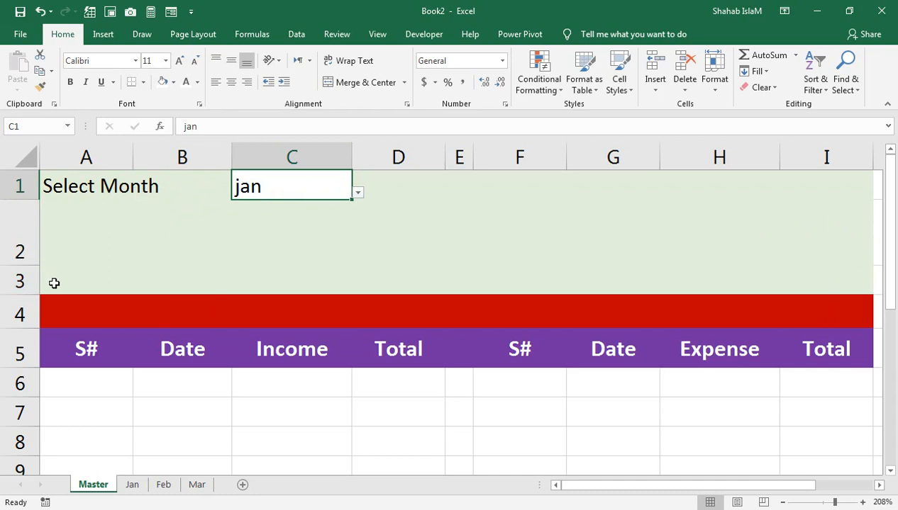
{"action": "left_click", "coordinate": [74, 311]}
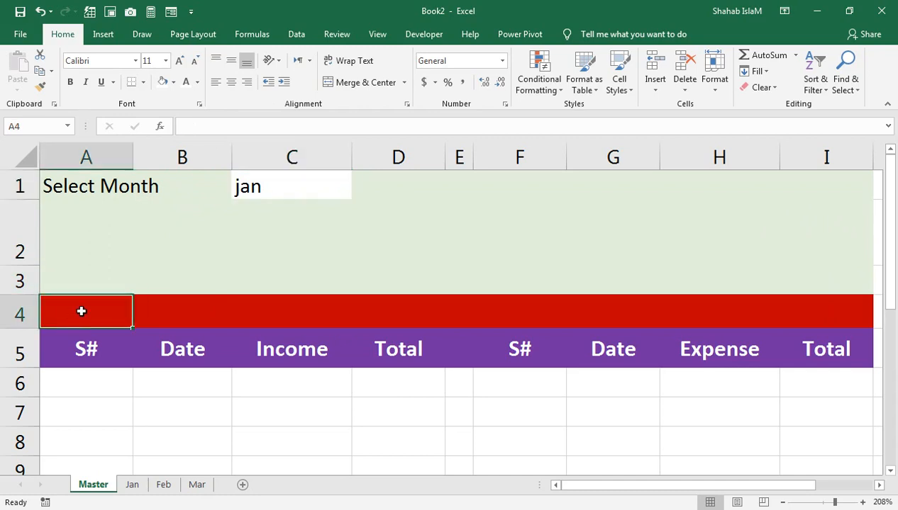
{"action": "left_click", "coordinate": [146, 202]}
{"action": "left_click", "coordinate": [91, 198]}
{"action": "left_click_drag", "start_coordinate": [92, 202], "coordinate": [99, 312]}
Step: Fill cell A1 with the header area's light green and move the month drop-down cell from C1 to C4
{"action": "left_click", "coordinate": [114, 195]}
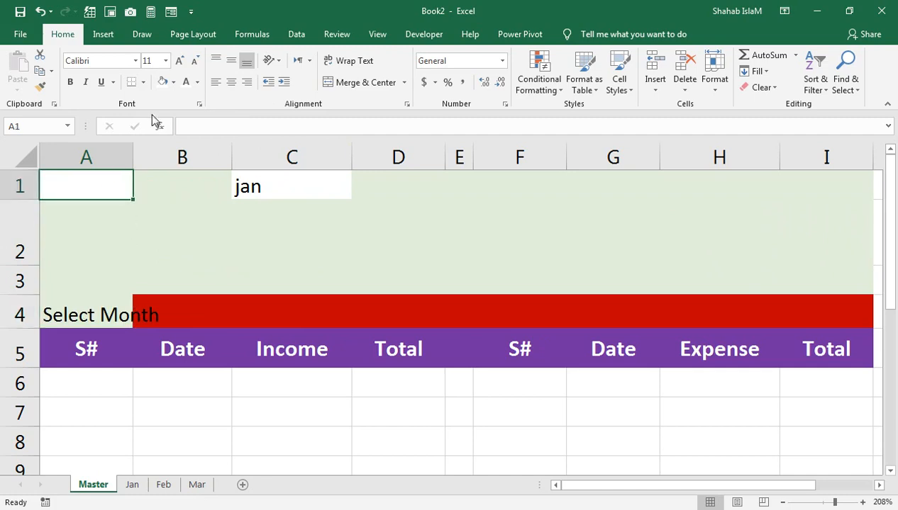
{"action": "left_click", "coordinate": [172, 84]}
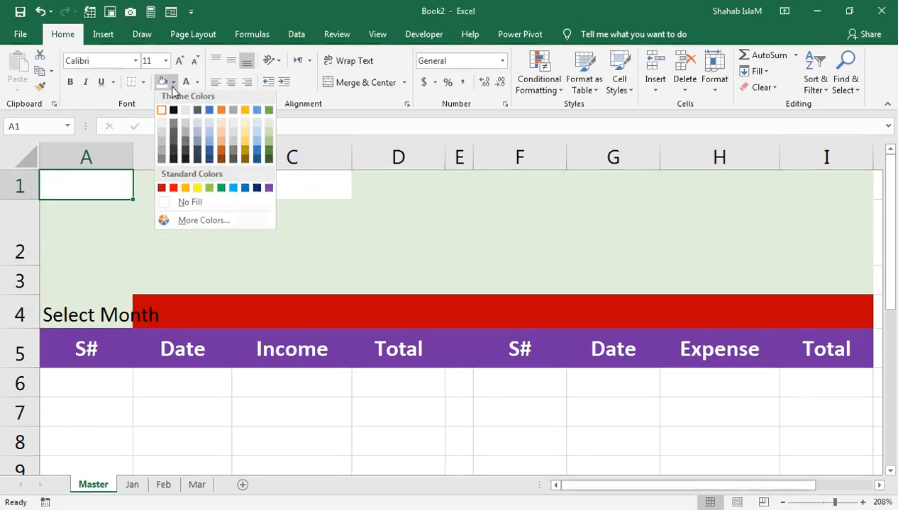
{"action": "left_click", "coordinate": [275, 132]}
{"action": "left_click", "coordinate": [279, 189]}
{"action": "left_click_drag", "start_coordinate": [280, 204], "coordinate": [103, 307]}
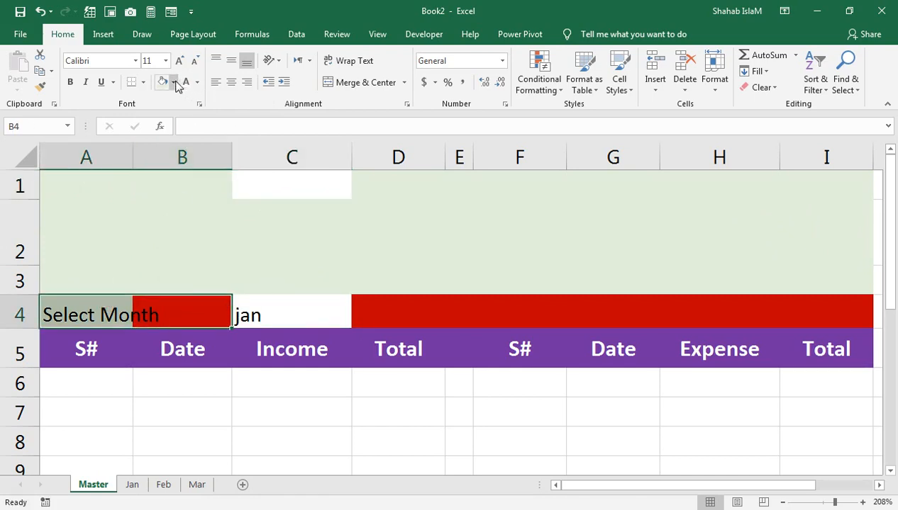
Step: Format the Select Month label in A4:B4 with a dark red fill and bold white text
{"action": "left_click", "coordinate": [174, 82]}
{"action": "left_click", "coordinate": [163, 190]}
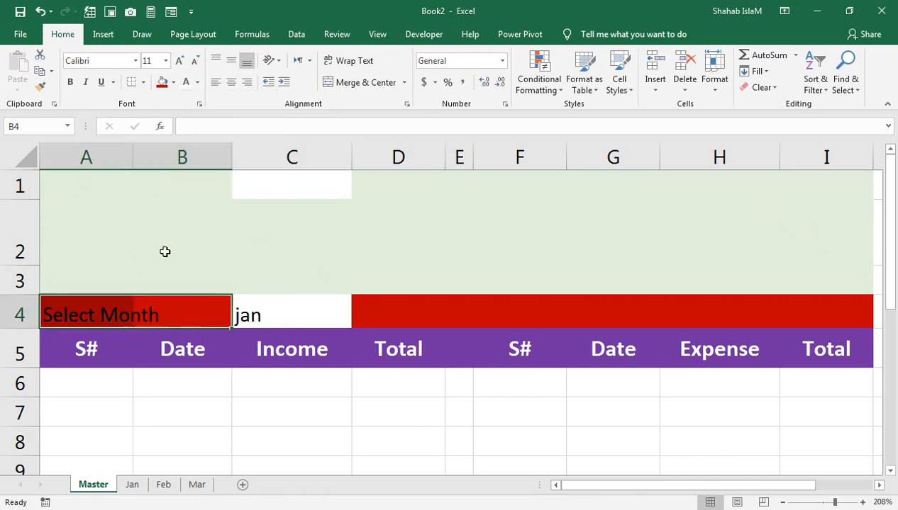
{"action": "left_click", "coordinate": [184, 83]}
{"action": "left_click", "coordinate": [70, 82]}
Step: Add a thick outside border around the month drop-down cell C4
{"action": "left_click", "coordinate": [291, 314]}
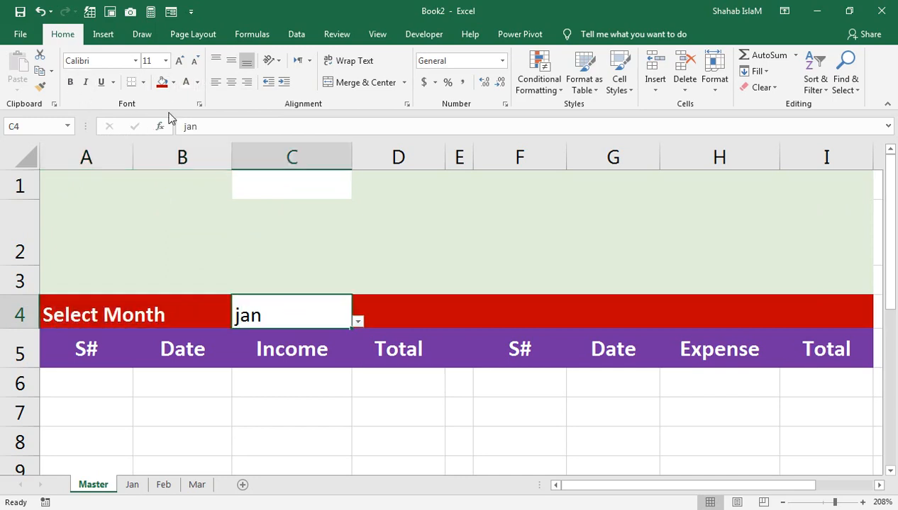
{"action": "left_click", "coordinate": [142, 83]}
{"action": "left_click", "coordinate": [156, 255]}
Step: Fill the white cell C1 with the header area's light green
{"action": "left_click", "coordinate": [296, 275]}
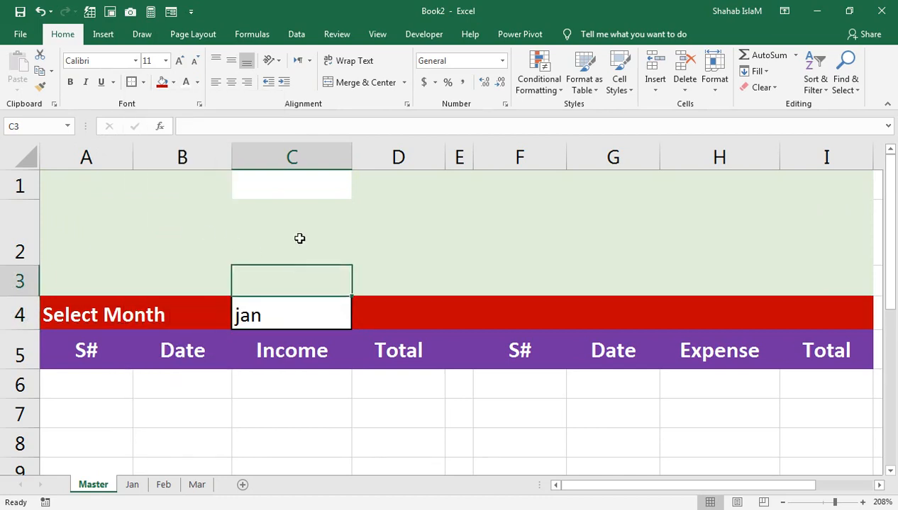
{"action": "left_click", "coordinate": [291, 180]}
{"action": "left_click", "coordinate": [173, 83]}
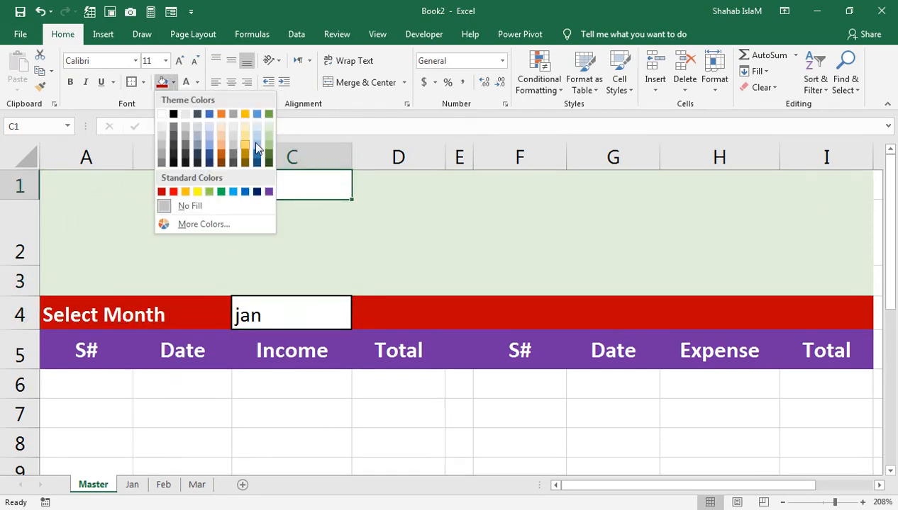
{"action": "left_click", "coordinate": [266, 126]}
{"action": "left_click", "coordinate": [181, 191]}
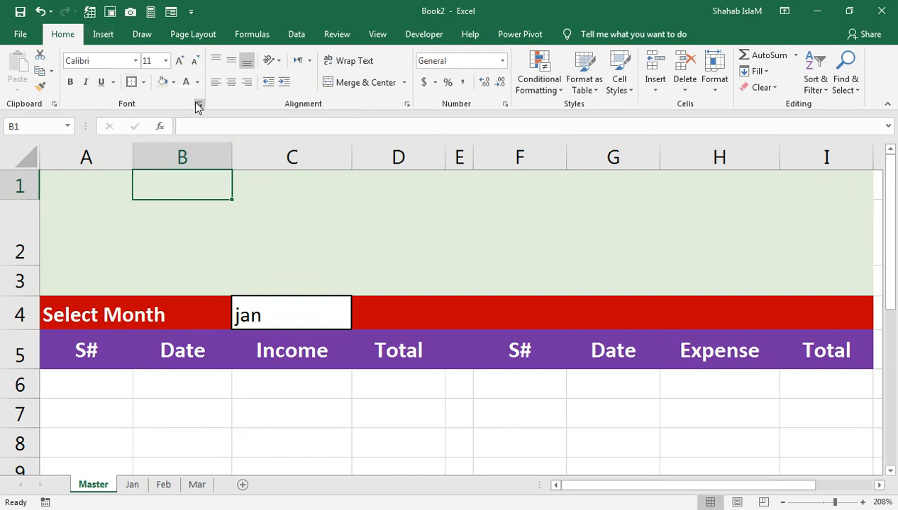
Step: Center the selected month horizontally in the drop-down cell C4
{"action": "left_click", "coordinate": [255, 327]}
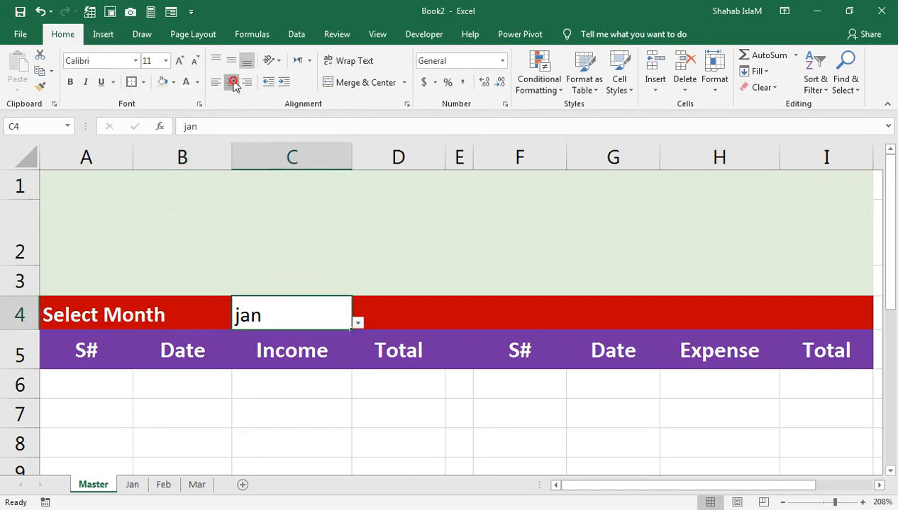
{"action": "left_click", "coordinate": [233, 82]}
{"action": "left_click", "coordinate": [178, 204]}
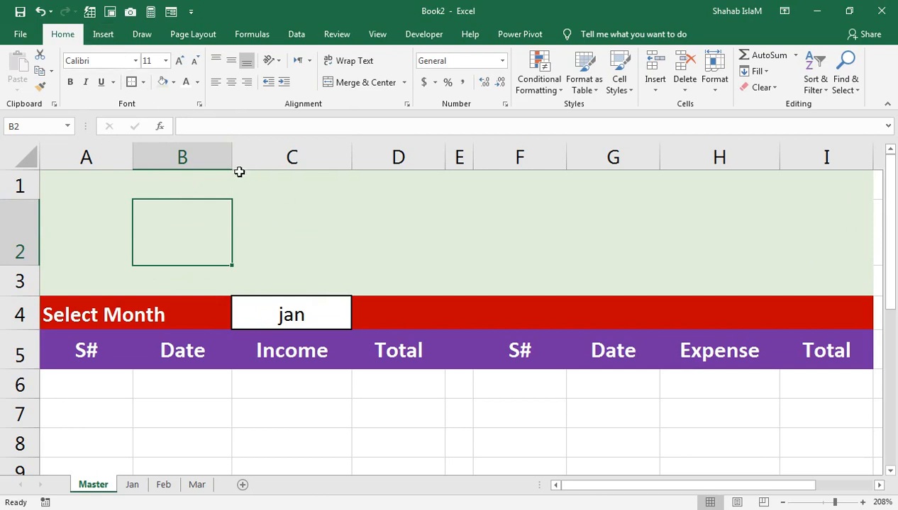
Step: Insert the header pictures and shrink the coins-in-hand picture to fit rows 1 to 3 over columns A and B
{"action": "left_click", "coordinate": [282, 192]}
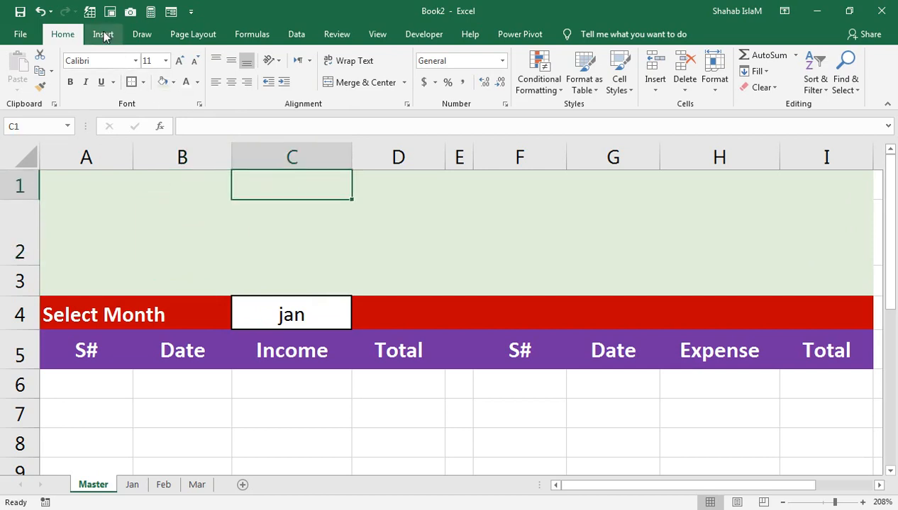
{"action": "left_click", "coordinate": [104, 36]}
{"action": "left_click", "coordinate": [169, 92]}
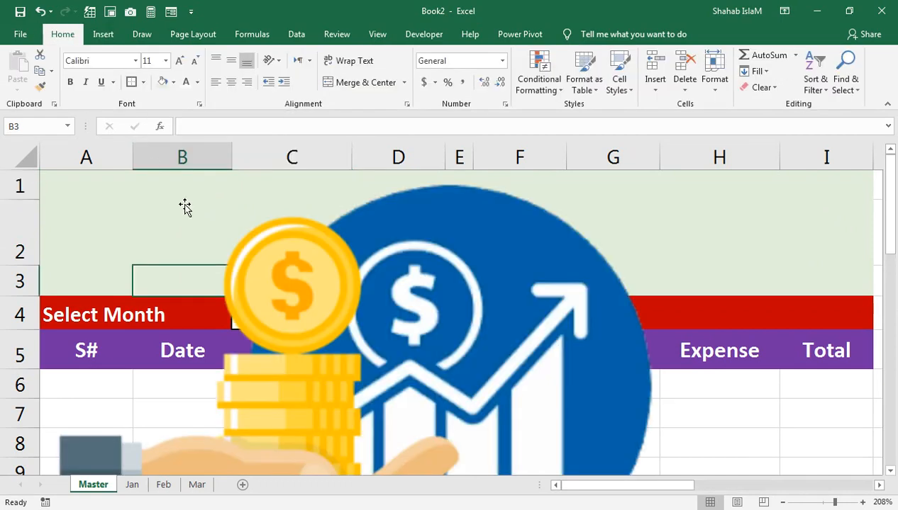
{"action": "left_click", "coordinate": [238, 253]}
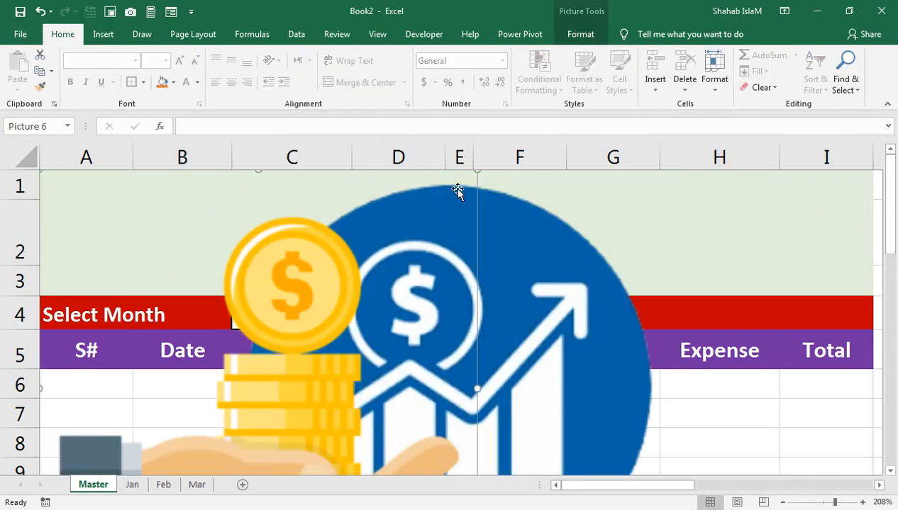
{"action": "left_click_drag", "start_coordinate": [250, 399], "coordinate": [249, 202]}
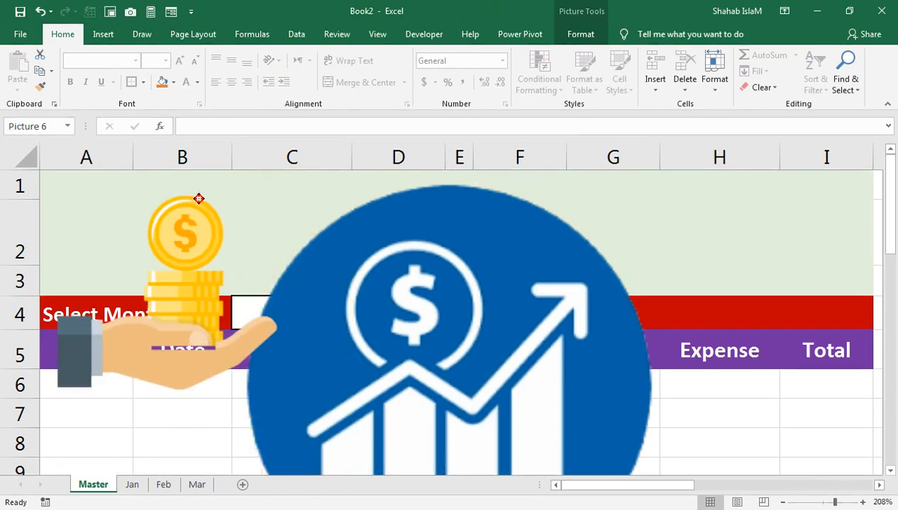
{"action": "left_click_drag", "start_coordinate": [42, 410], "coordinate": [144, 282]}
{"action": "left_click_drag", "start_coordinate": [221, 266], "coordinate": [166, 262]}
Step: Shrink the blue growth-chart picture to the header's height and place it over column G
{"action": "left_click", "coordinate": [401, 224]}
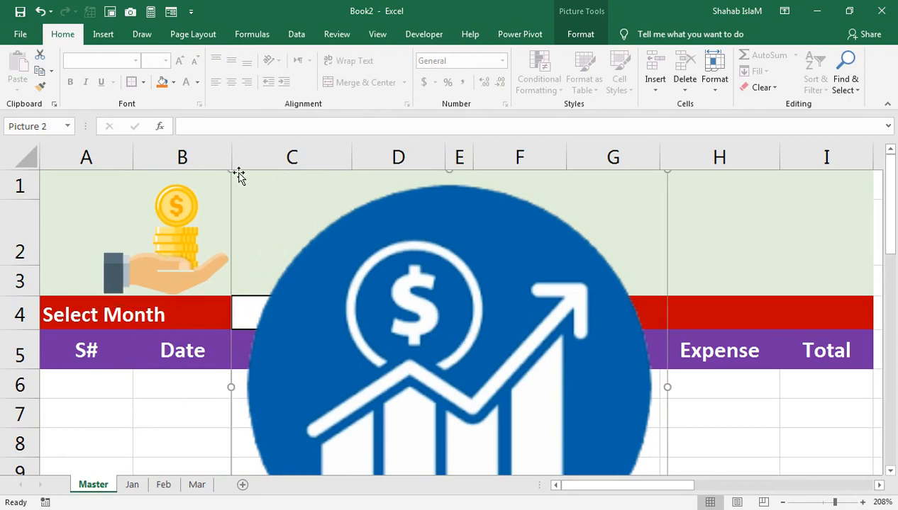
{"action": "left_click_drag", "start_coordinate": [234, 170], "coordinate": [501, 349]}
{"action": "left_click_drag", "start_coordinate": [561, 383], "coordinate": [670, 233]}
{"action": "left_click_drag", "start_coordinate": [520, 455], "coordinate": [643, 303]}
{"action": "left_click_drag", "start_coordinate": [706, 254], "coordinate": [616, 222]}
{"action": "left_click", "coordinate": [746, 251]}
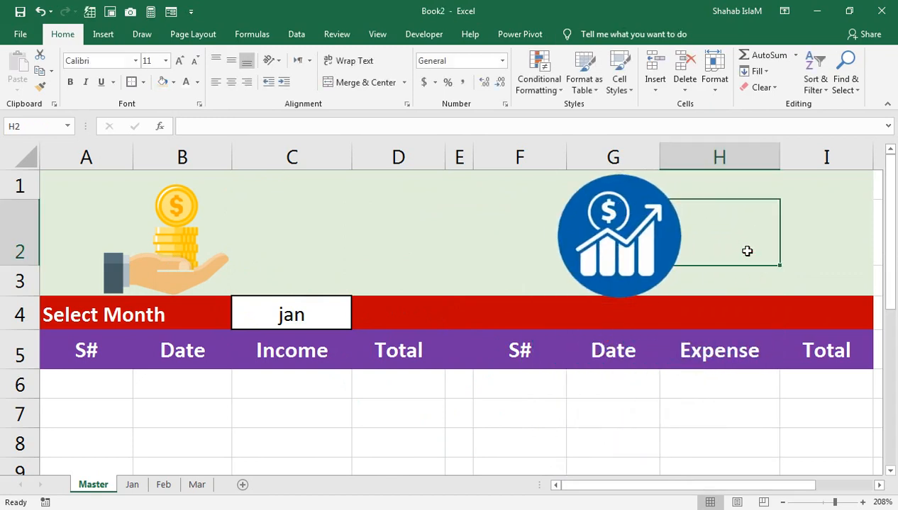
Step: Move the coins picture to the header's left edge and the growth-chart picture over columns G and H
{"action": "left_click_drag", "start_coordinate": [667, 244], "coordinate": [622, 225]}
{"action": "left_click", "coordinate": [822, 226]}
{"action": "key", "text": "Left"}
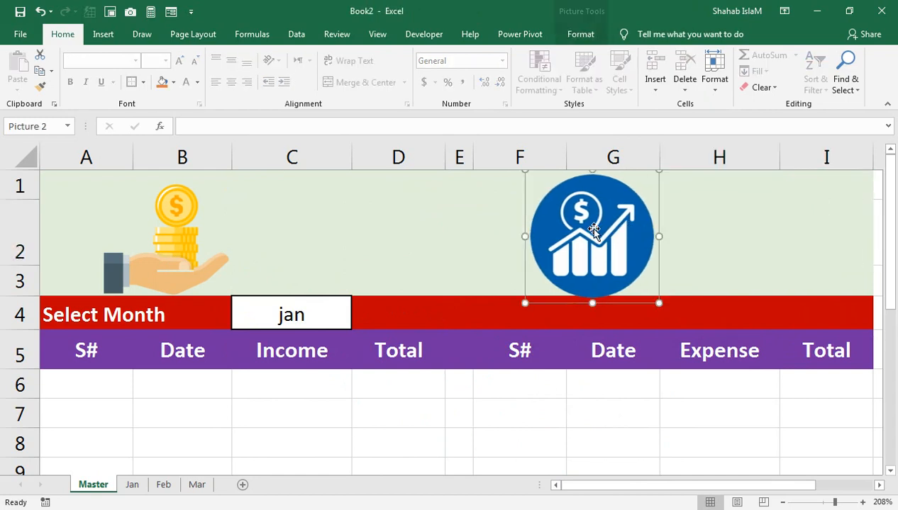
{"action": "left_click_drag", "start_coordinate": [158, 271], "coordinate": [104, 261]}
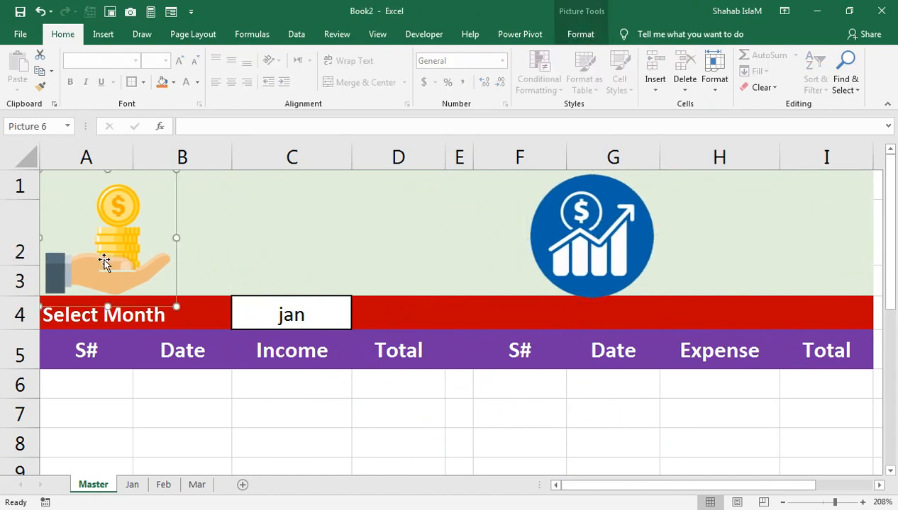
{"action": "left_click", "coordinate": [206, 233]}
{"action": "left_click", "coordinate": [91, 257]}
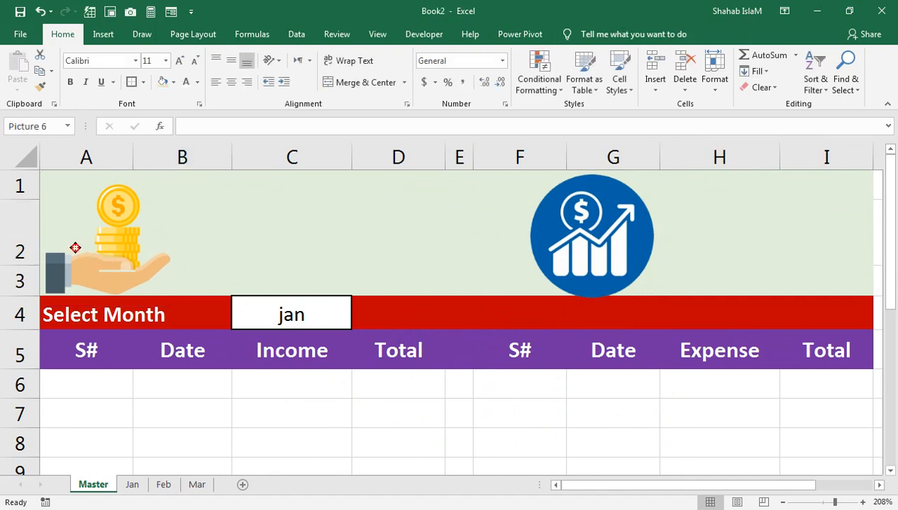
{"action": "left_click", "coordinate": [348, 230]}
{"action": "left_click_drag", "start_coordinate": [623, 257], "coordinate": [687, 255]}
{"action": "left_click", "coordinate": [822, 245]}
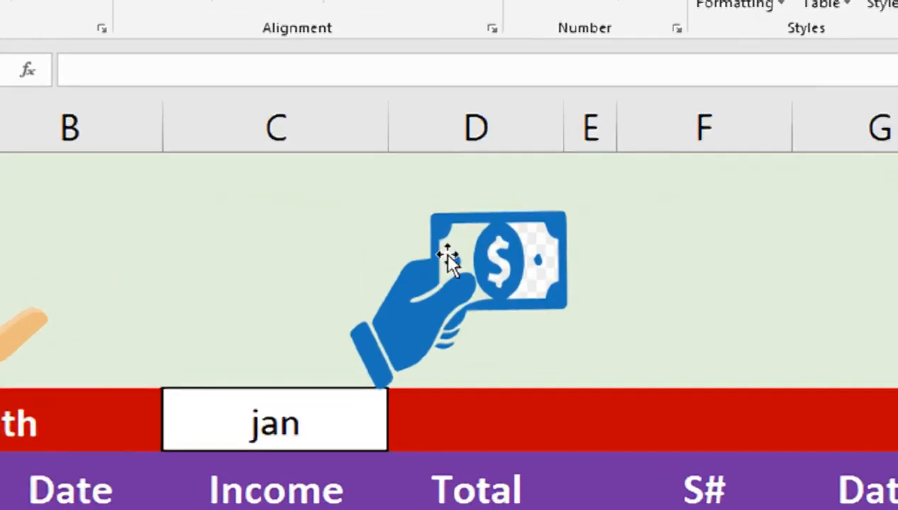
Step: Position the banknote-in-hand picture in the header over columns C and D
{"action": "left_click", "coordinate": [392, 230]}
{"action": "left_click_drag", "start_coordinate": [451, 253], "coordinate": [446, 236]}
{"action": "left_click", "coordinate": [682, 254]}
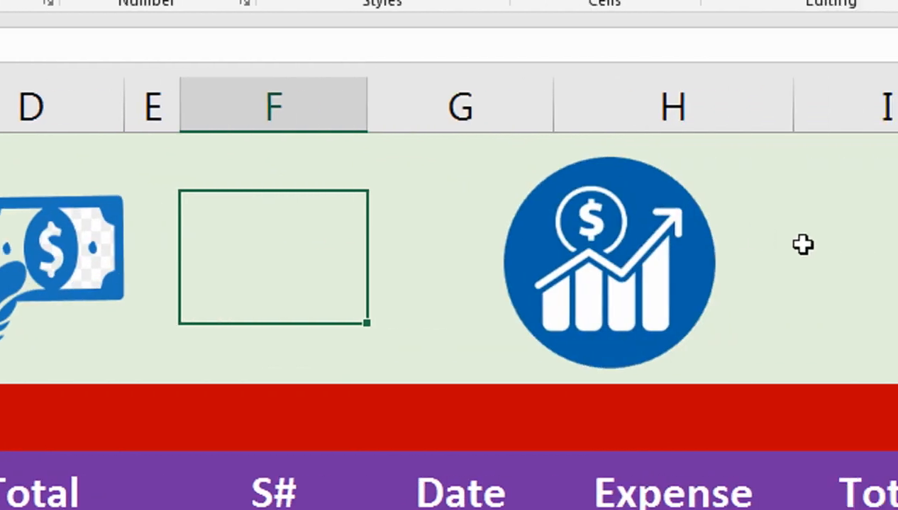
{"action": "left_click", "coordinate": [755, 259]}
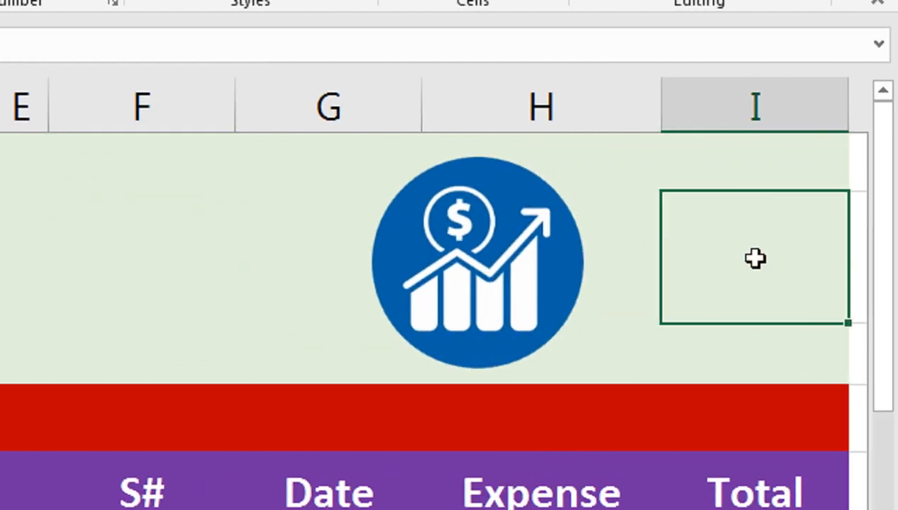
{"action": "left_click", "coordinate": [186, 236]}
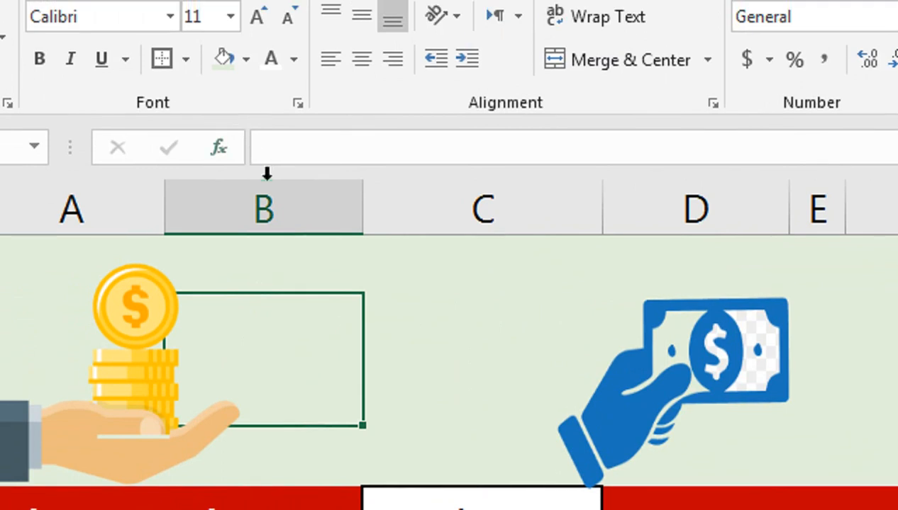
{"action": "left_click", "coordinate": [336, 99]}
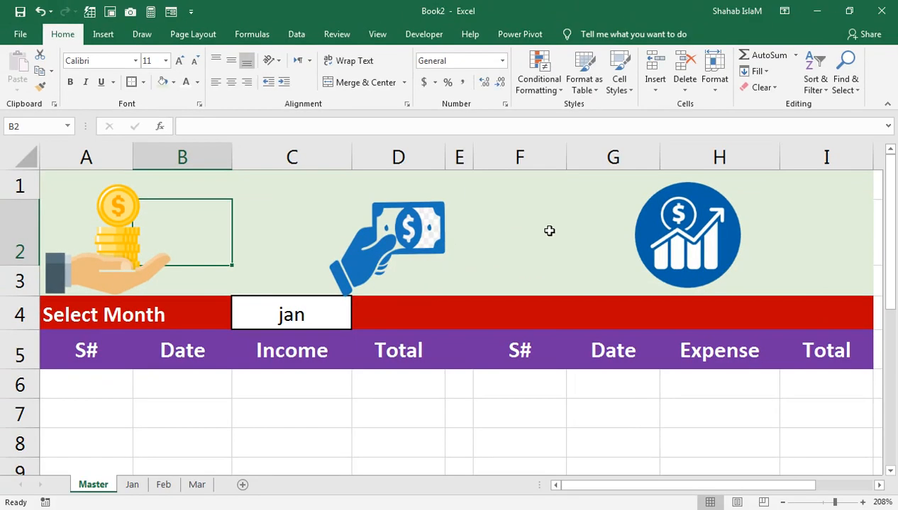
Step: Fill header cells F2 and I2 with black
{"action": "left_click", "coordinate": [521, 227]}
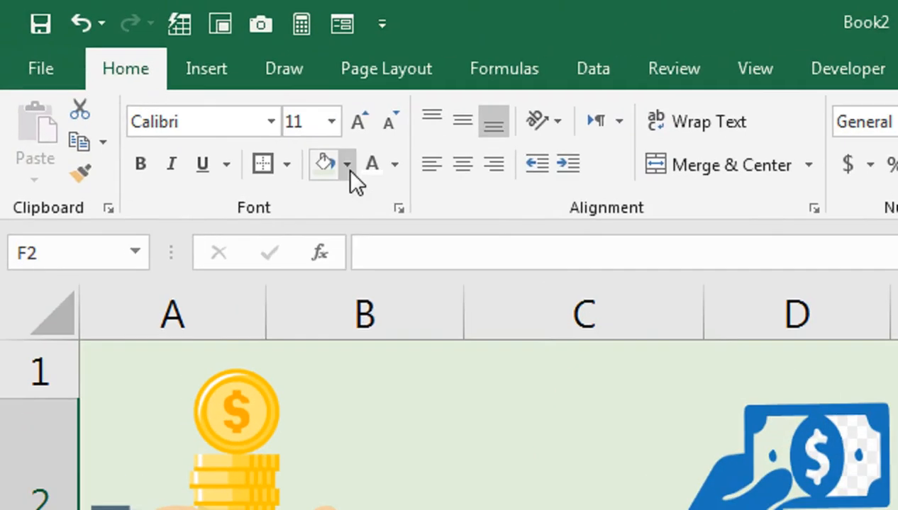
{"action": "left_click", "coordinate": [173, 82]}
{"action": "left_click", "coordinate": [174, 116]}
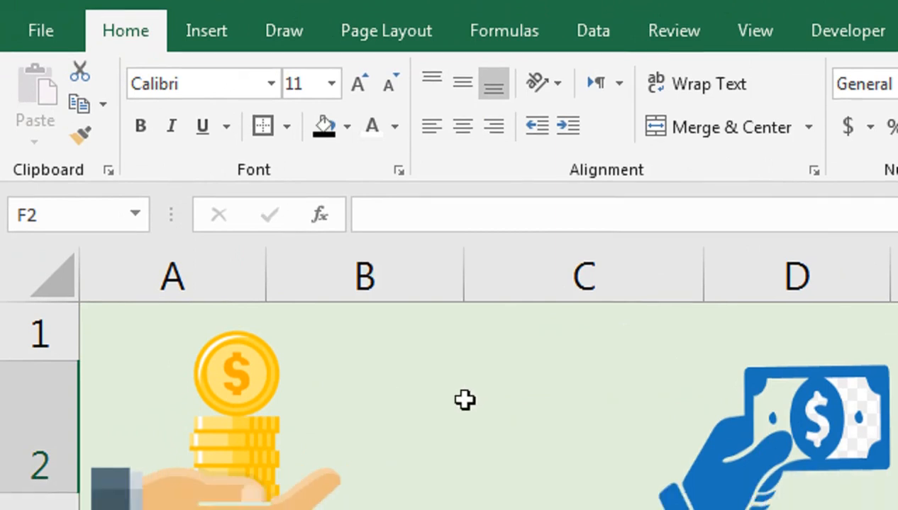
{"action": "left_click", "coordinate": [811, 228]}
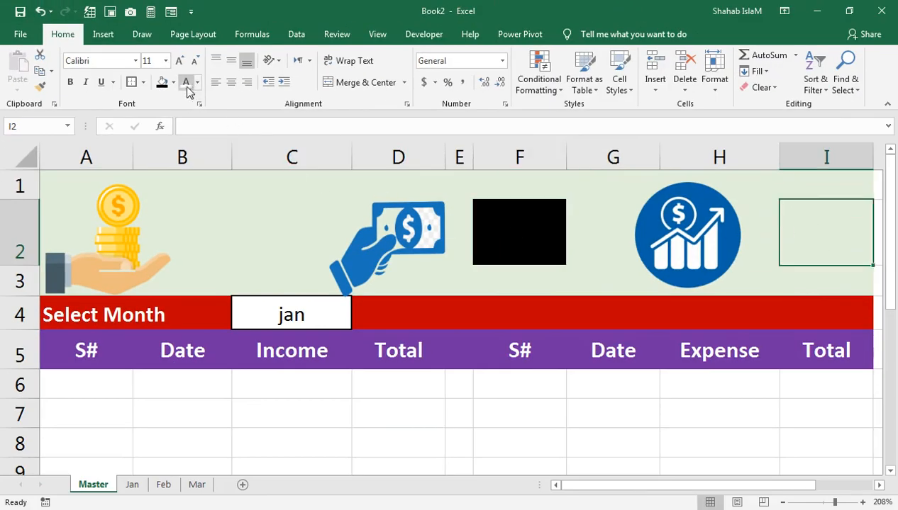
{"action": "left_click", "coordinate": [162, 81]}
Step: Shift the growth-chart picture slightly toward I2 and narrow column H
{"action": "left_click_drag", "start_coordinate": [665, 251], "coordinate": [678, 245]}
{"action": "mouse_move", "coordinate": [779, 157]}
{"action": "left_mouse_down"}
{"action": "mouse_move", "coordinate": [765, 158]}
{"action": "mouse_move", "coordinate": [775, 159]}
{"action": "left_mouse_up"}
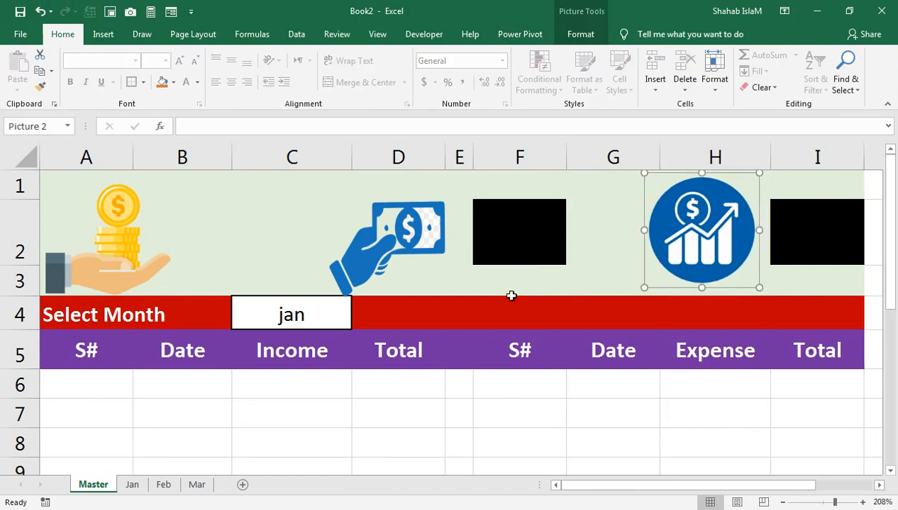
{"action": "left_click", "coordinate": [255, 234]}
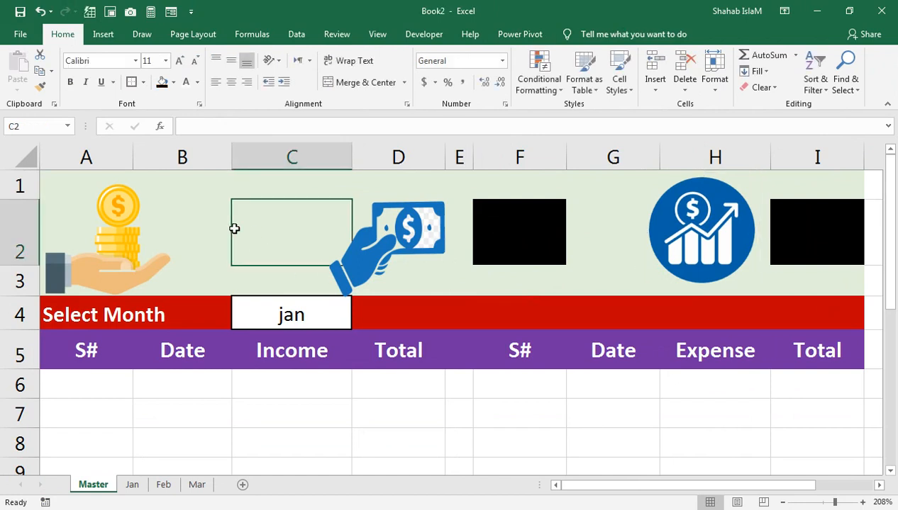
{"action": "left_click", "coordinate": [104, 35]}
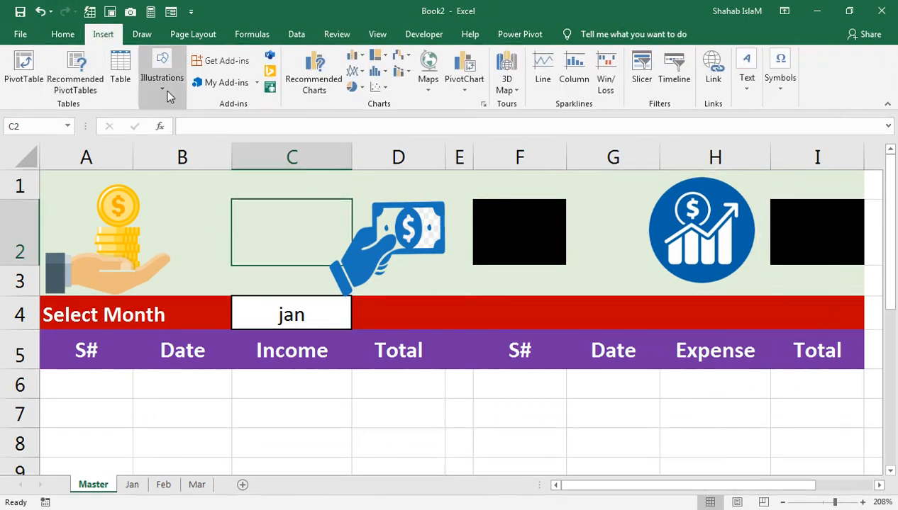
{"action": "key", "text": "ctrl+z"}
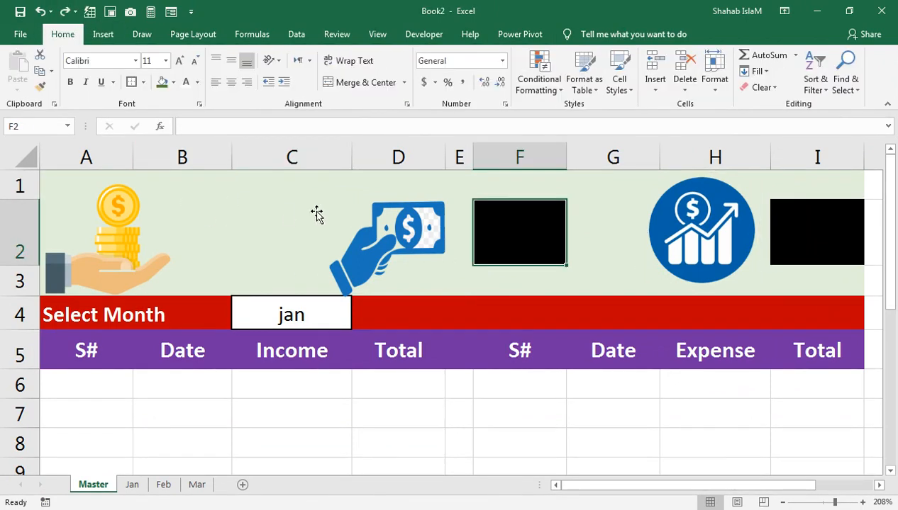
{"action": "left_click", "coordinate": [180, 228]}
{"action": "left_click", "coordinate": [207, 234]}
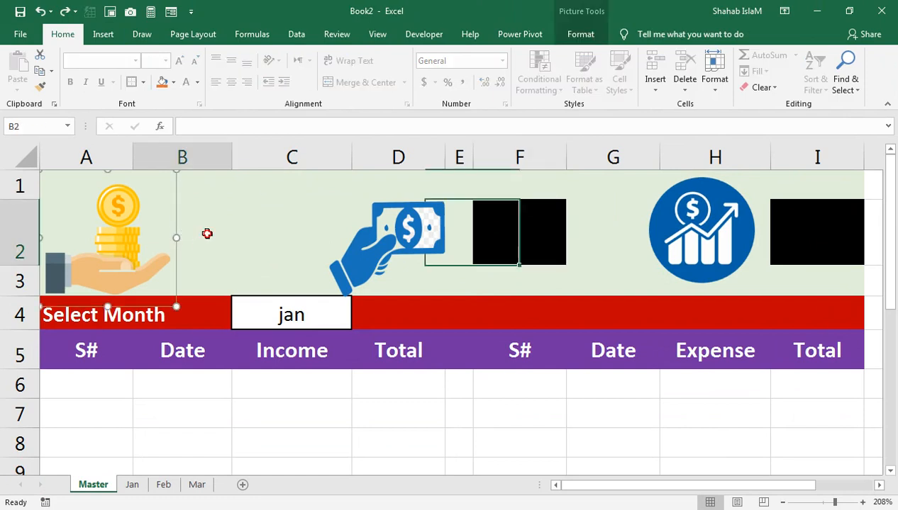
Step: Shrink the coins picture to about 0.9" by 0.9" and apply a darker, higher-contrast brightness/contrast correction to it
{"action": "left_click", "coordinate": [139, 231]}
{"action": "left_click_drag", "start_coordinate": [175, 305], "coordinate": [188, 290]}
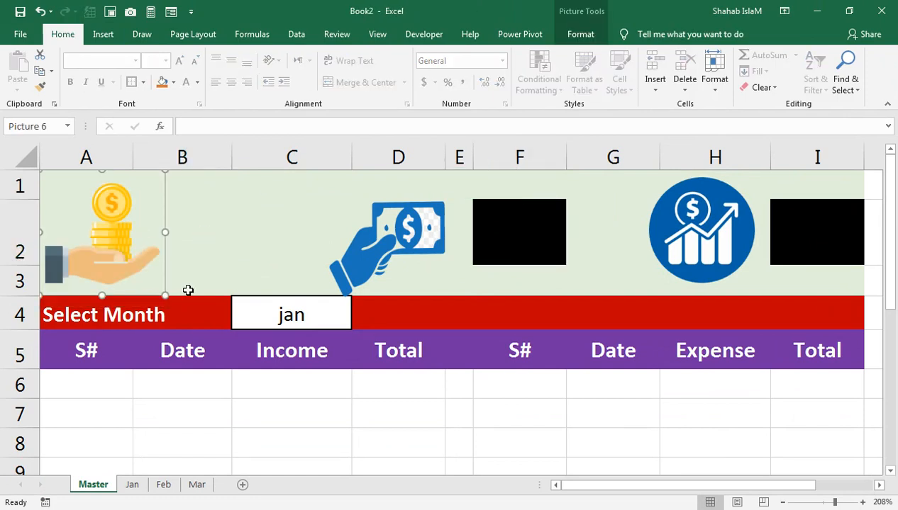
{"action": "left_click", "coordinate": [580, 34]}
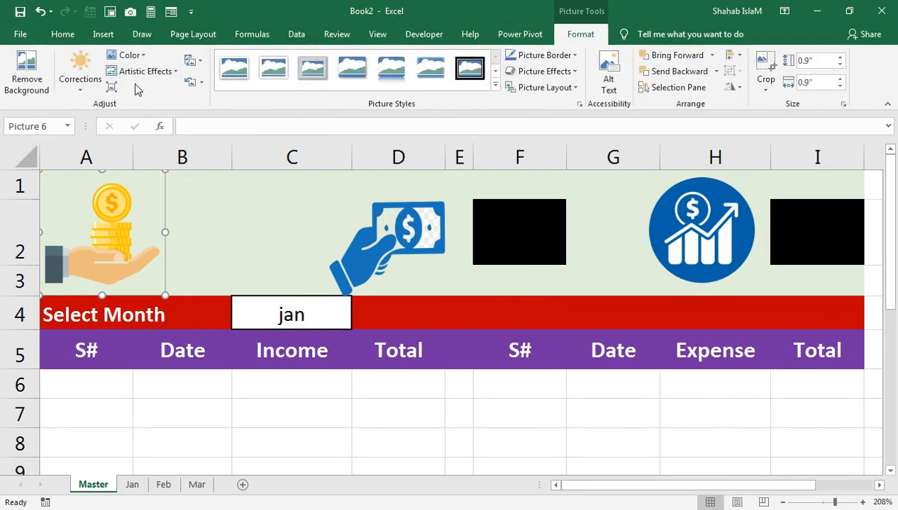
{"action": "left_click", "coordinate": [80, 82]}
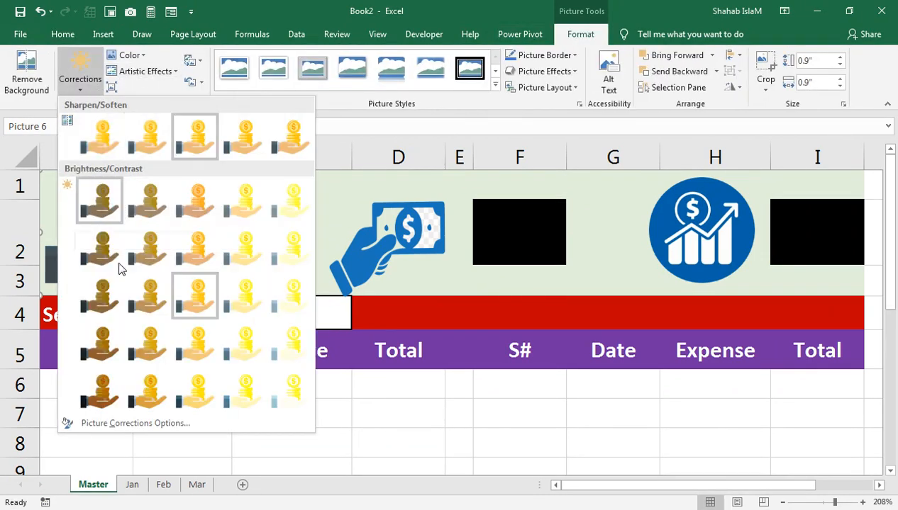
{"action": "left_click", "coordinate": [149, 397]}
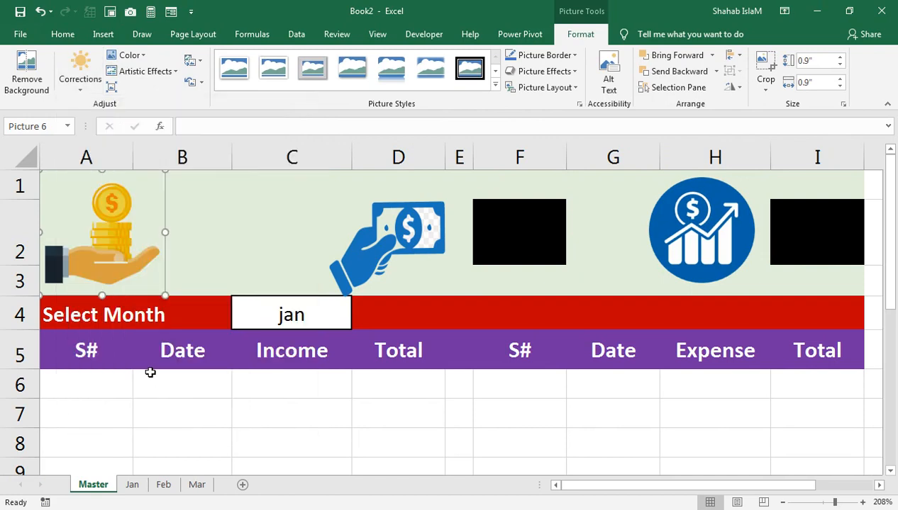
{"action": "left_click", "coordinate": [148, 376]}
Step: Draw a rectangle shape about 0.67" wide and 0.47" high exactly over the black cell F2
{"action": "left_click", "coordinate": [102, 34]}
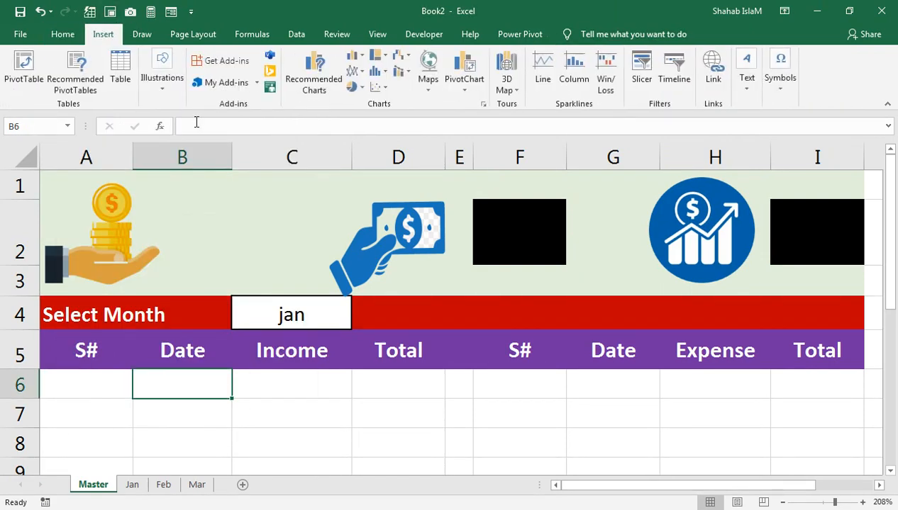
{"action": "left_click", "coordinate": [163, 78]}
{"action": "left_click", "coordinate": [219, 147]}
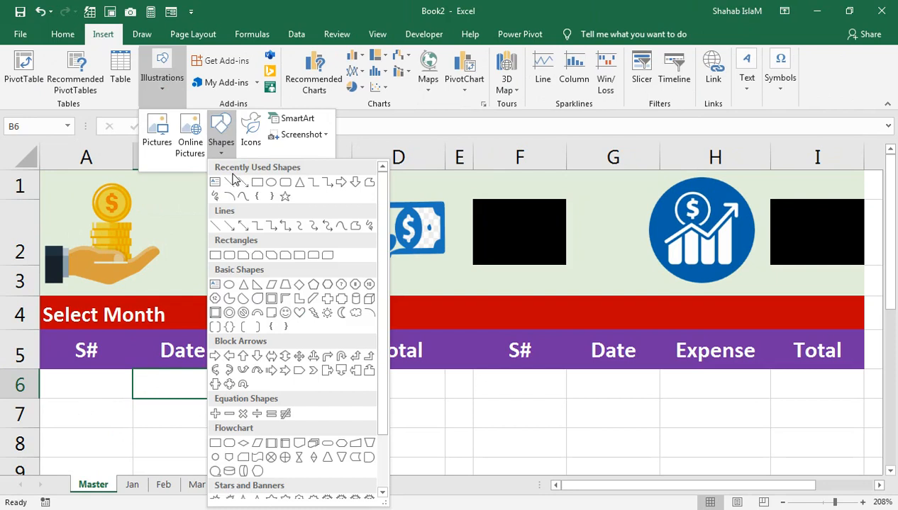
{"action": "left_click", "coordinate": [248, 182]}
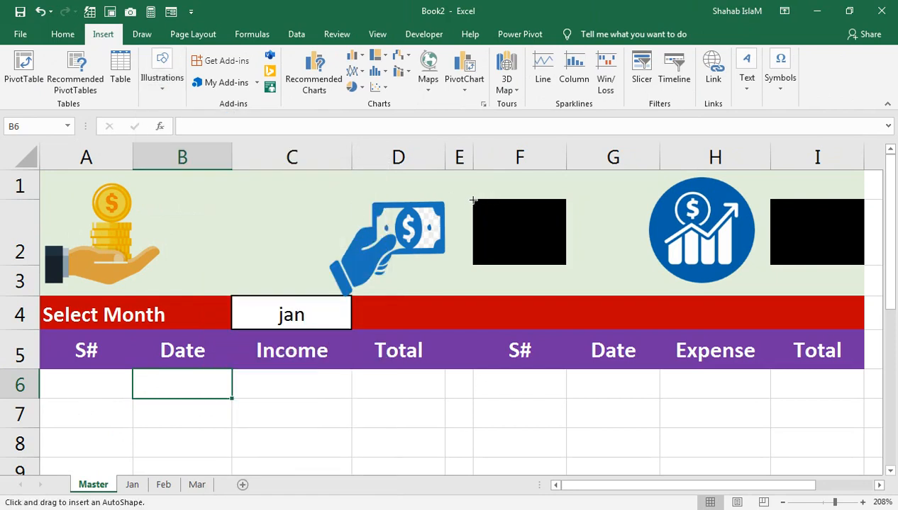
{"action": "left_click_drag", "start_coordinate": [473, 201], "coordinate": [566, 266]}
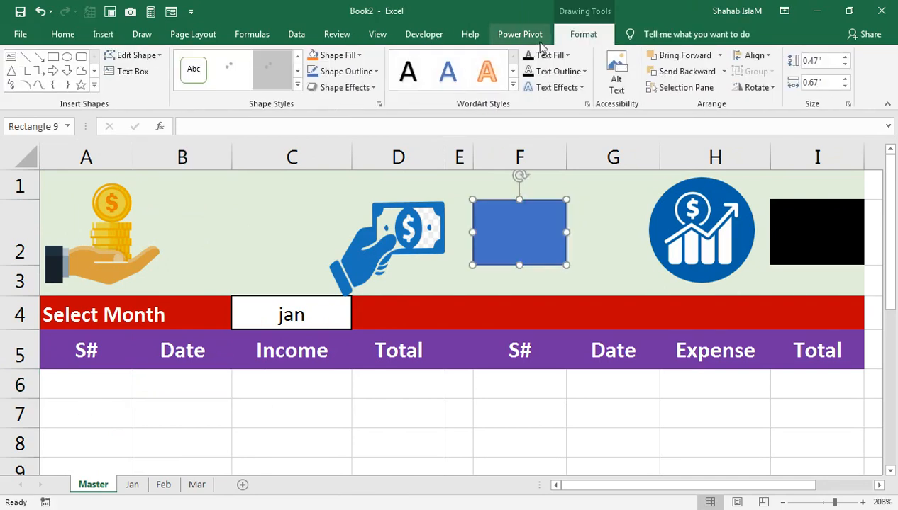
Step: Format the rectangle with black fill and no blue outline, and move it between the coins and banknote pictures
{"action": "left_click", "coordinate": [336, 55]}
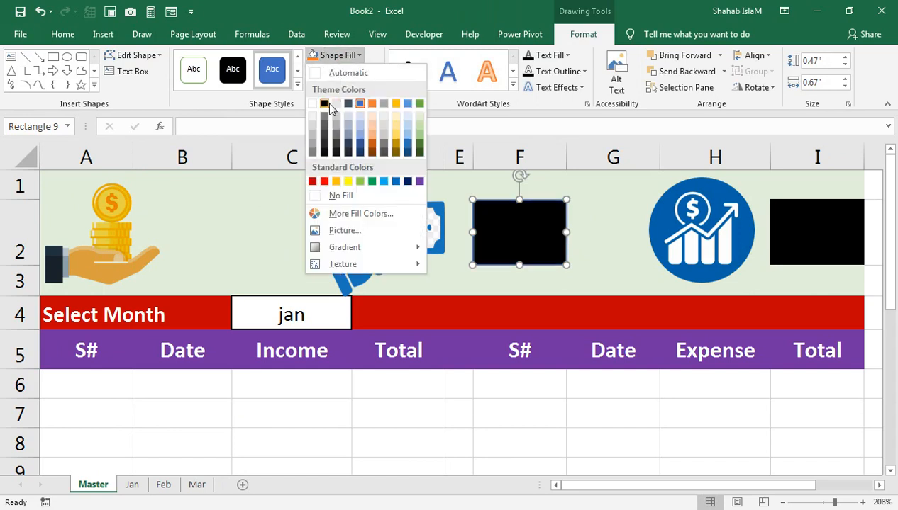
{"action": "left_click", "coordinate": [324, 104]}
{"action": "left_click", "coordinate": [330, 71]}
{"action": "left_click", "coordinate": [353, 206]}
{"action": "left_click_drag", "start_coordinate": [539, 243], "coordinate": [260, 241]}
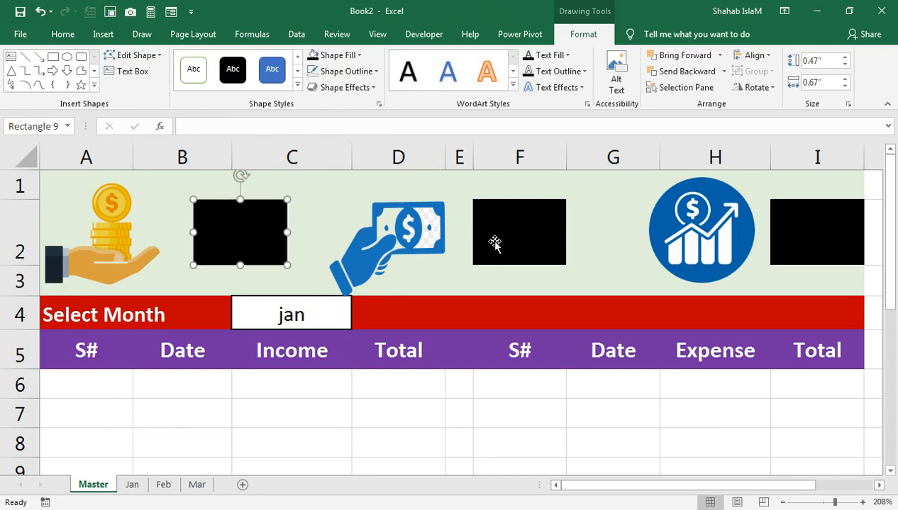
{"action": "left_click", "coordinate": [462, 407]}
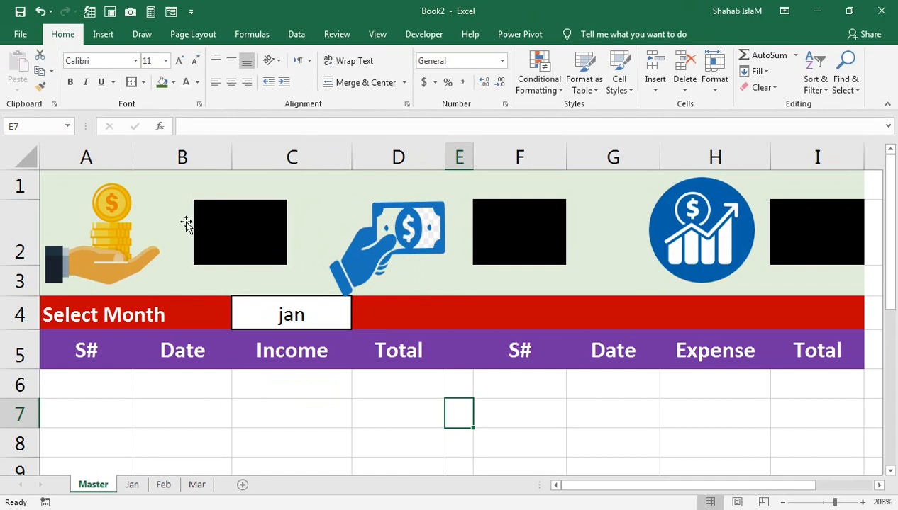
Step: Make row 1 slightly taller and nudge the coins, banknote and growth-chart pictures down together to line up with the black boxes
{"action": "left_click_drag", "start_coordinate": [39, 201], "coordinate": [39, 206]}
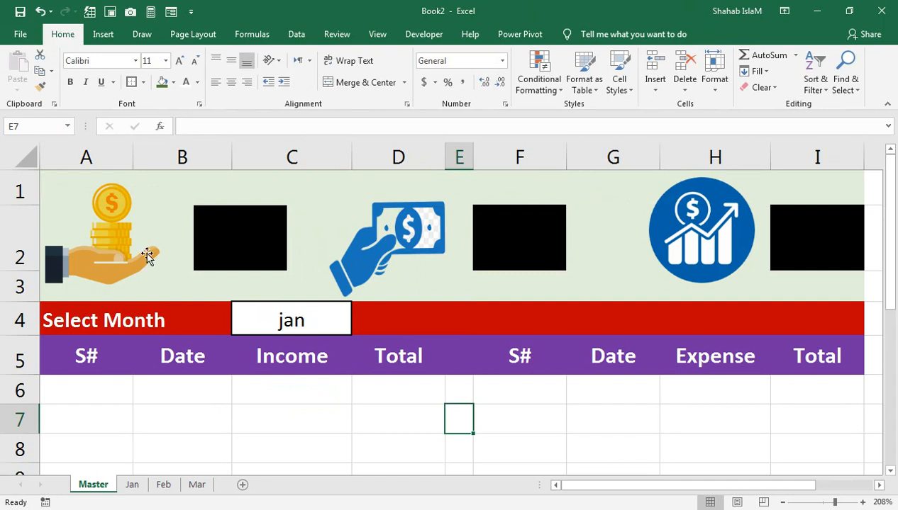
{"action": "left_click", "coordinate": [394, 271]}
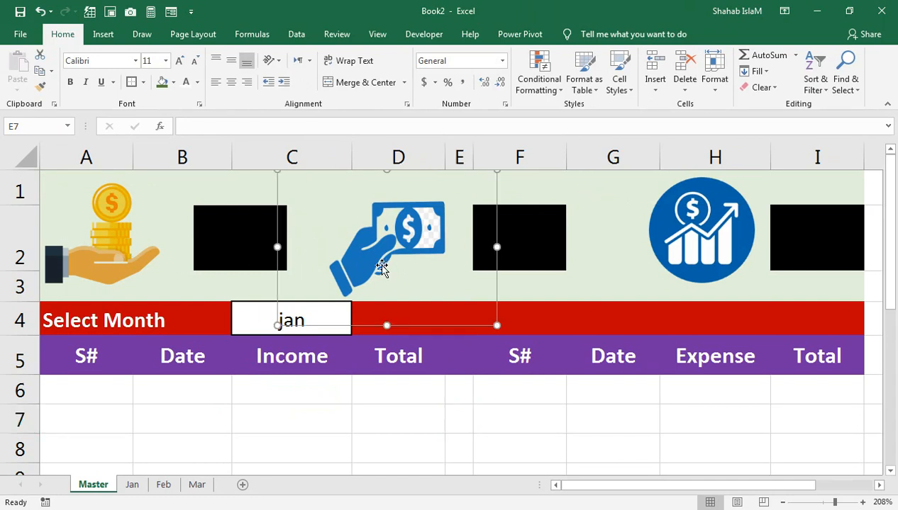
{"action": "left_click", "coordinate": [146, 267], "text": "ctrl"}
{"action": "left_click", "coordinate": [735, 243], "text": "ctrl"}
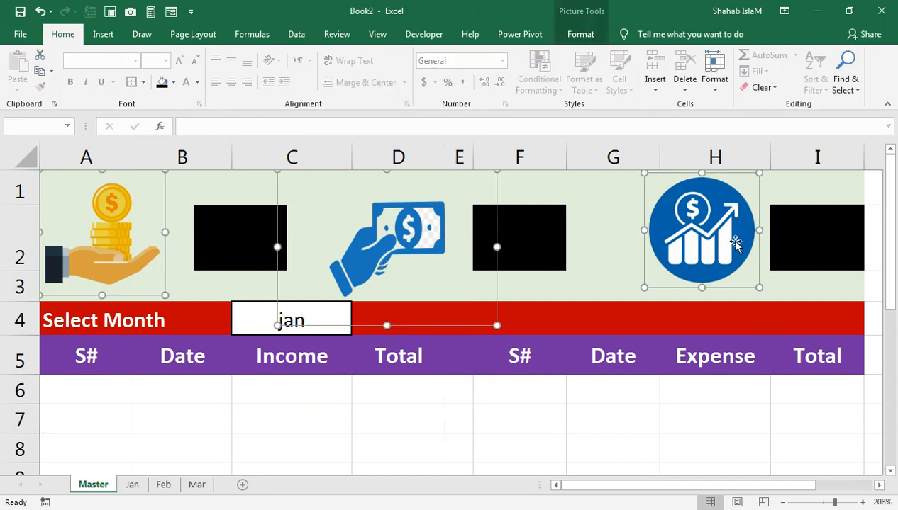
{"action": "key", "text": "Down"}
{"action": "key", "text": "Down"}
{"action": "key", "text": "Down"}
{"action": "key", "text": "Down"}
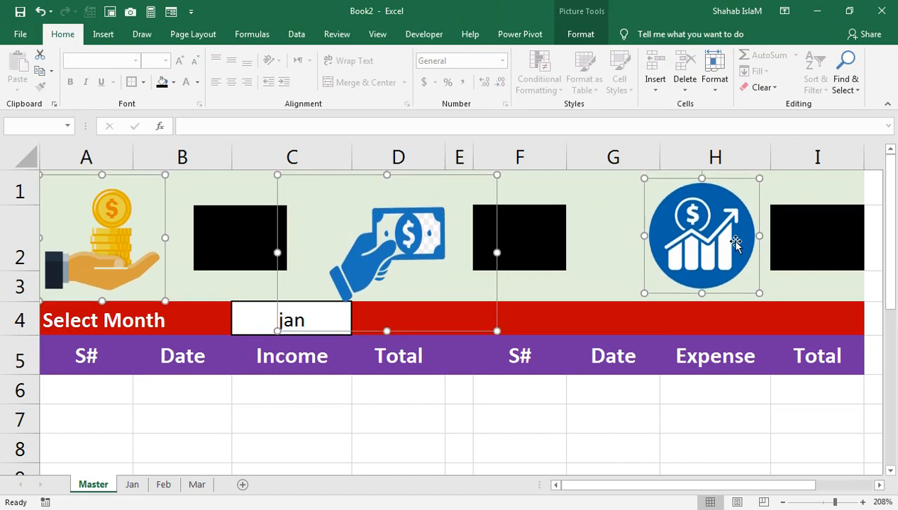
{"action": "left_click", "coordinate": [400, 392]}
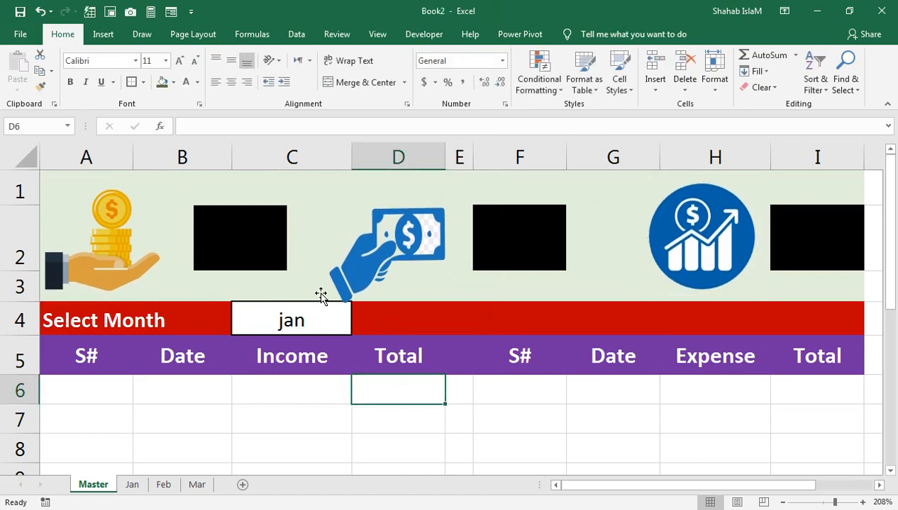
{"action": "left_click", "coordinate": [271, 256]}
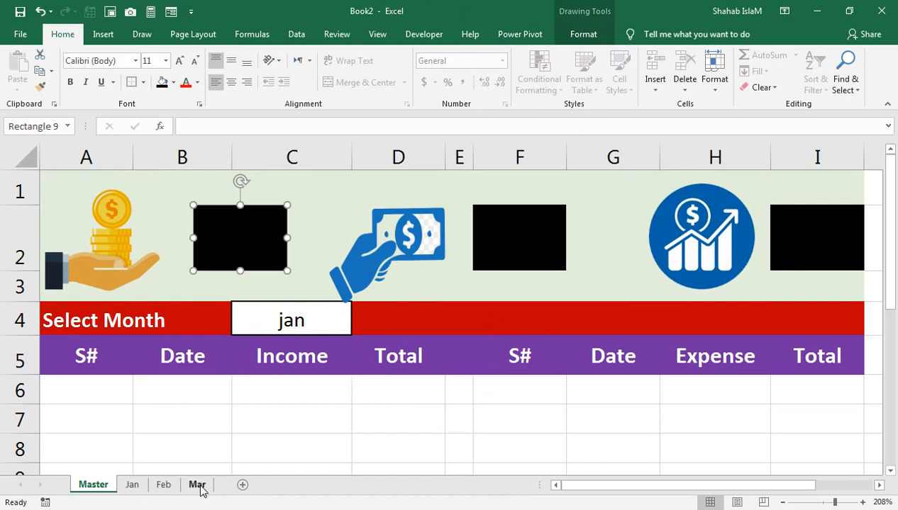
Step: On the Jan sheet, fill the income S# cells A6:A12 with the series 1 to 7 and center them
{"action": "left_click", "coordinate": [132, 485]}
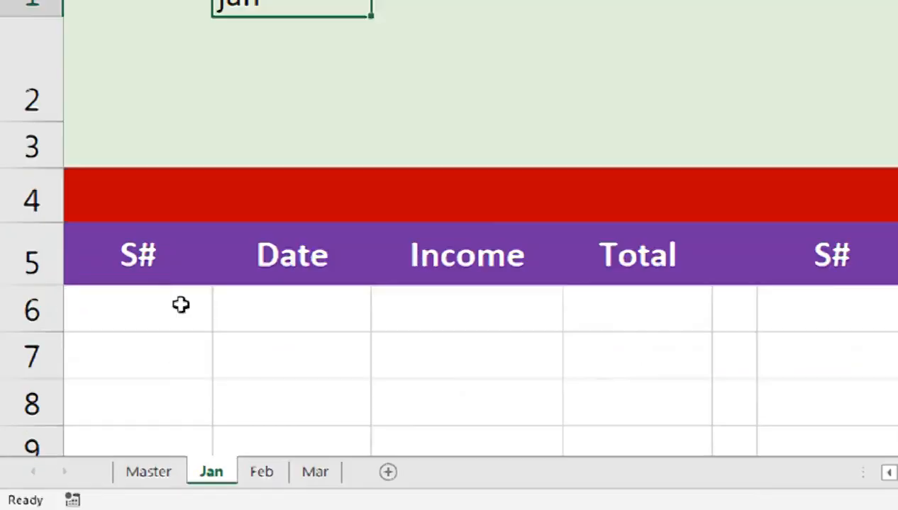
{"action": "left_click", "coordinate": [113, 380]}
{"action": "type", "text": "1"}
{"action": "key", "text": "Return"}
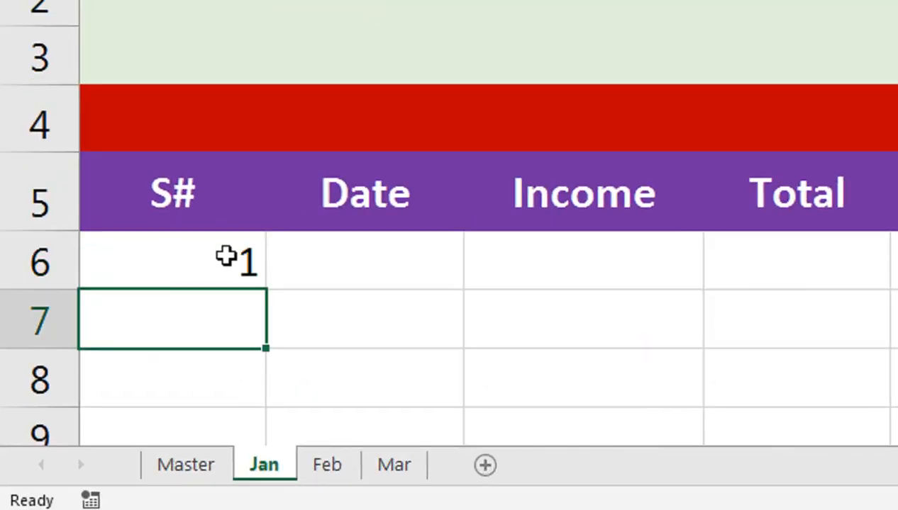
{"action": "type", "text": "2"}
{"action": "key", "text": "Return"}
{"action": "left_click_drag", "start_coordinate": [226, 256], "coordinate": [227, 332]}
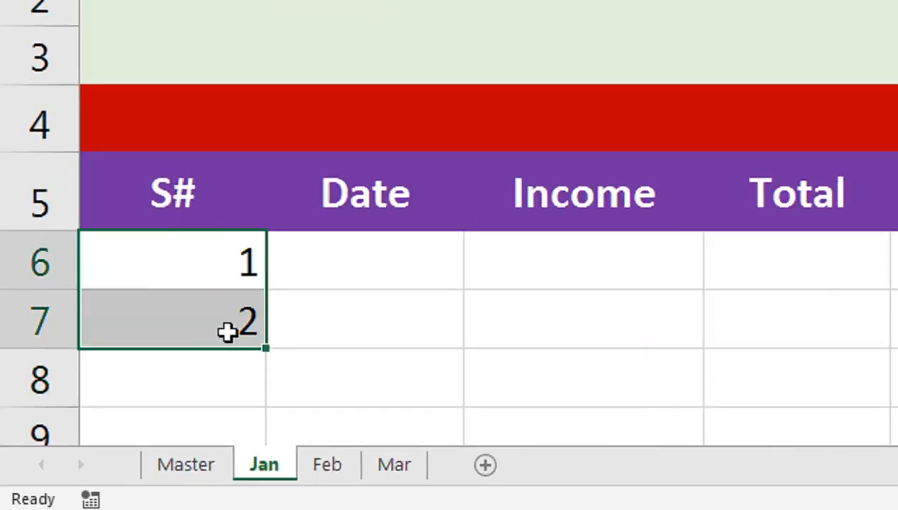
{"action": "left_click", "coordinate": [262, 356]}
{"action": "left_click_drag", "start_coordinate": [232, 273], "coordinate": [236, 307]}
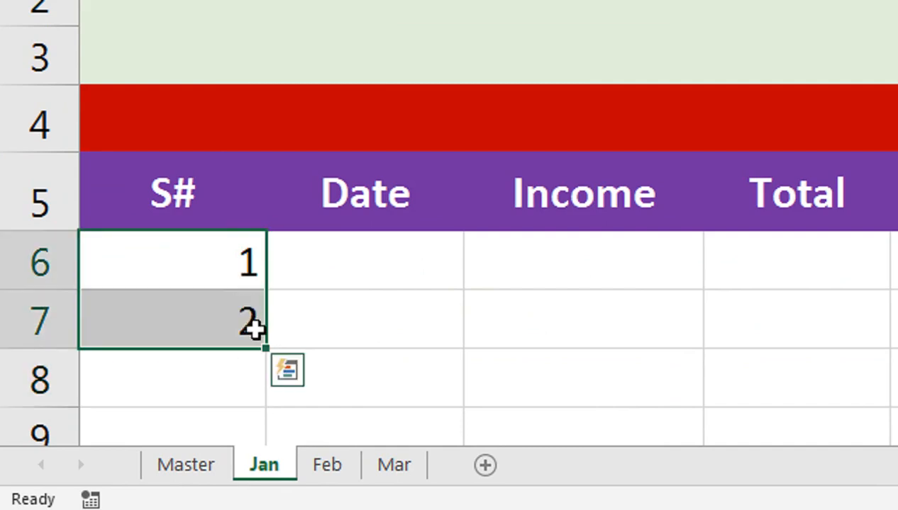
{"action": "mouse_move", "coordinate": [263, 346]}
{"action": "left_mouse_down"}
{"action": "mouse_move", "coordinate": [267, 444]}
{"action": "mouse_move", "coordinate": [271, 330]}
{"action": "left_mouse_up"}
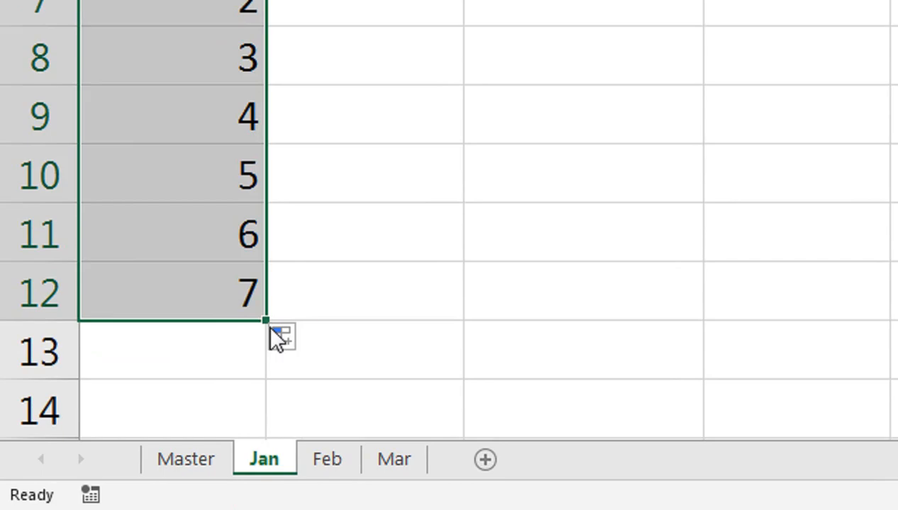
{"action": "scroll", "coordinate": [271, 310], "scroll_direction": "up", "scroll_amount": 1}
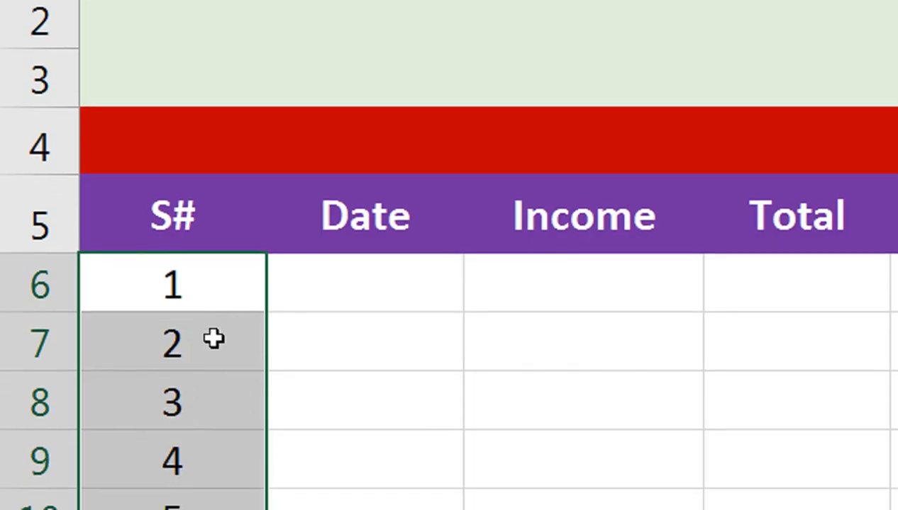
Step: Fill the income Date cells B6:B12 with consecutive days from 1-Jan-22 to 7-Jan-22
{"action": "left_click", "coordinate": [377, 282]}
{"action": "type", "text": "1-jan"}
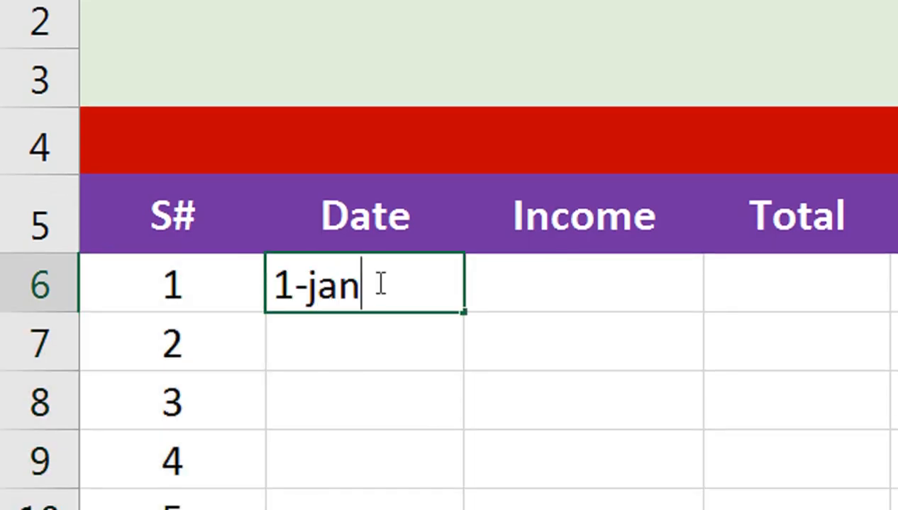
{"action": "type", "text": "-22"}
{"action": "key", "text": "Return"}
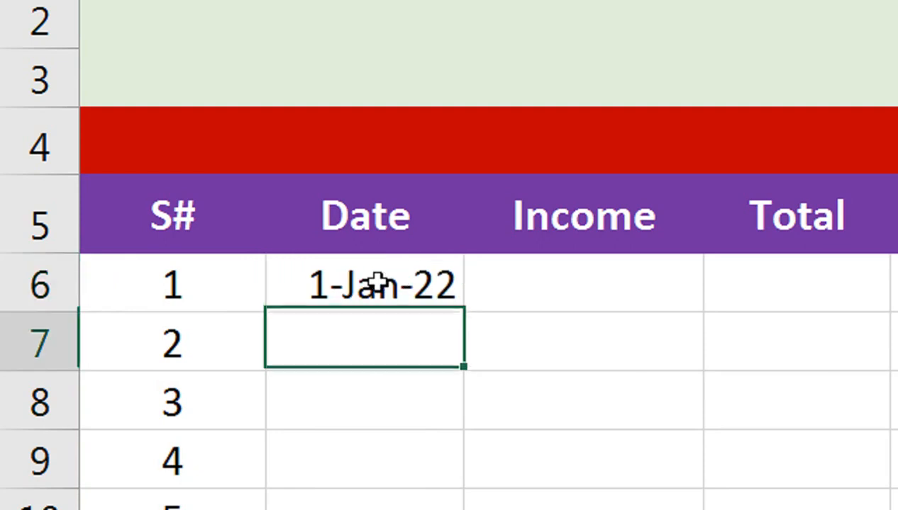
{"action": "left_click", "coordinate": [379, 284]}
{"action": "left_click_drag", "start_coordinate": [463, 312], "coordinate": [461, 370]}
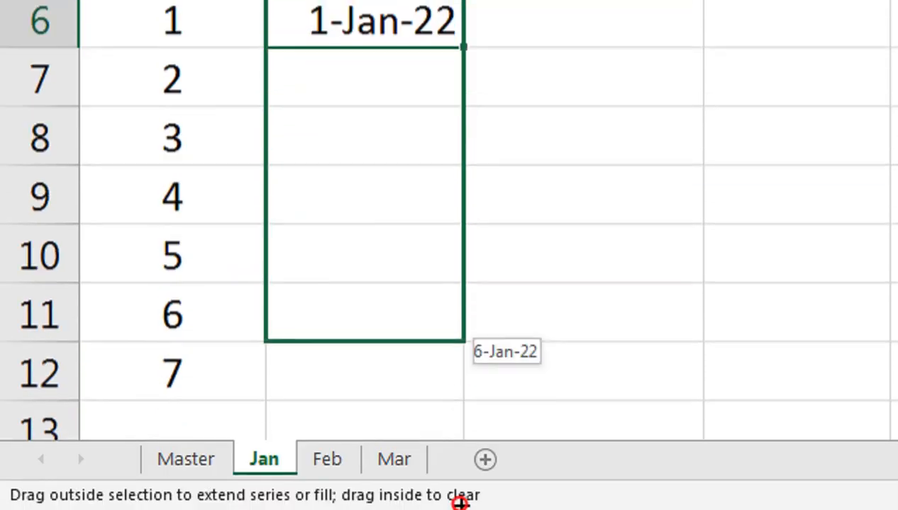
{"action": "scroll", "coordinate": [613, 259], "scroll_direction": "up", "scroll_amount": 2}
Step: Fill the Income cells C6:C12 with the series income 1 to income 7
{"action": "left_click", "coordinate": [550, 255]}
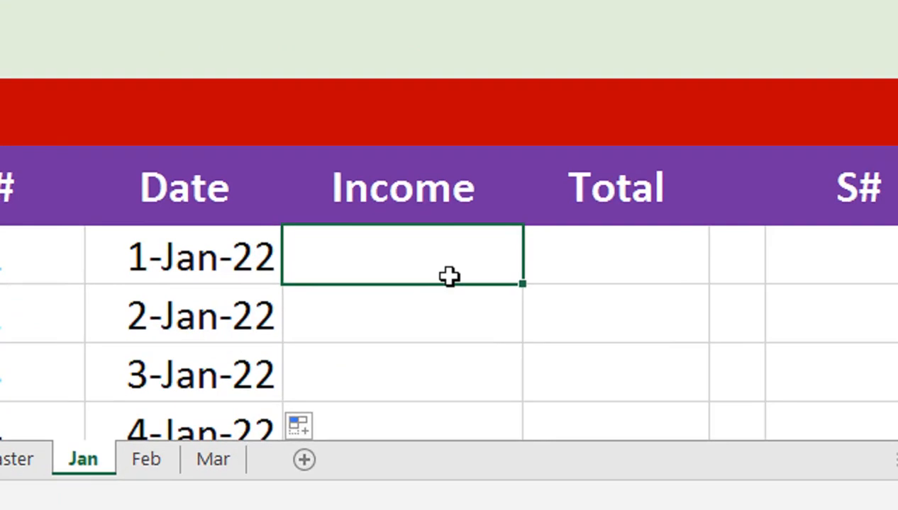
{"action": "type", "text": "income"}
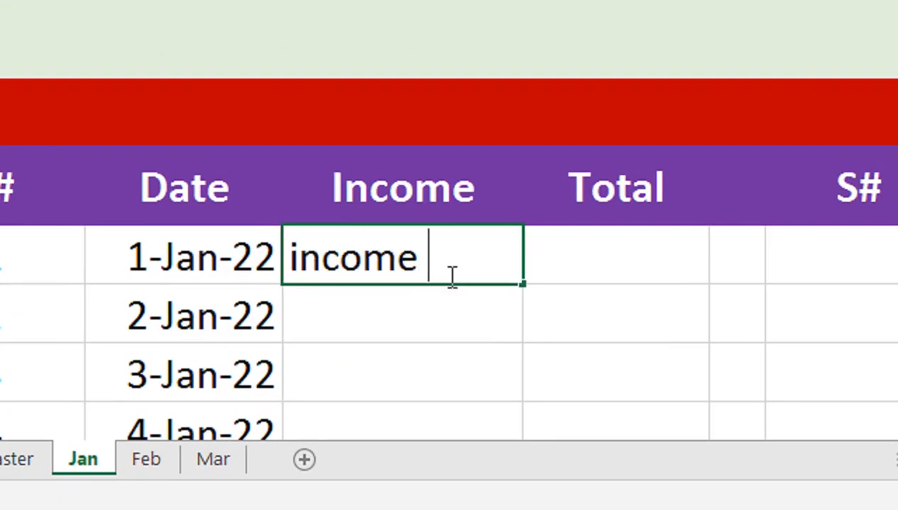
{"action": "type", "text": " 1"}
{"action": "key", "text": "Return"}
{"action": "left_click", "coordinate": [461, 261]}
{"action": "left_click_drag", "start_coordinate": [524, 288], "coordinate": [489, 241]}
{"action": "scroll", "coordinate": [576, 282], "scroll_direction": "up", "scroll_amount": 3}
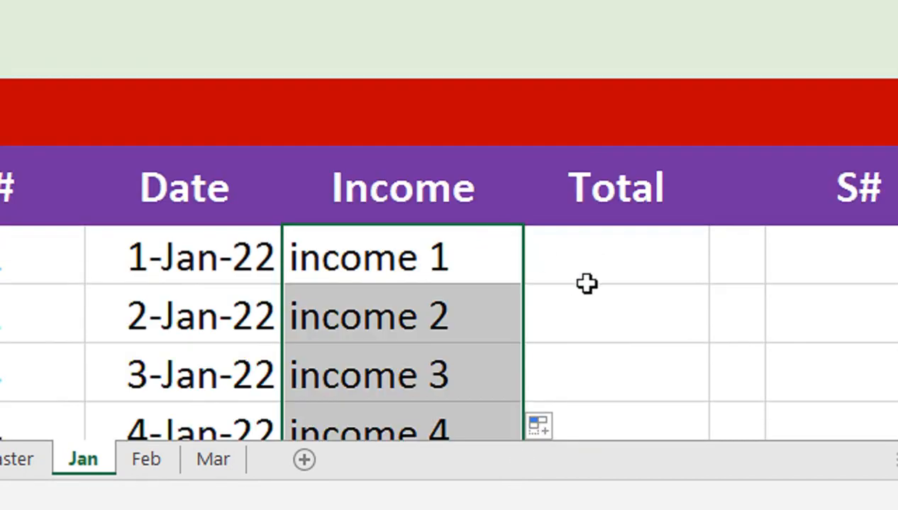
Step: Enter the income totals 5000, 1400, 4000, 6000, 4560, 4879 and 4563 in D6:D12
{"action": "left_click", "coordinate": [595, 280]}
{"action": "type", "text": "5"}
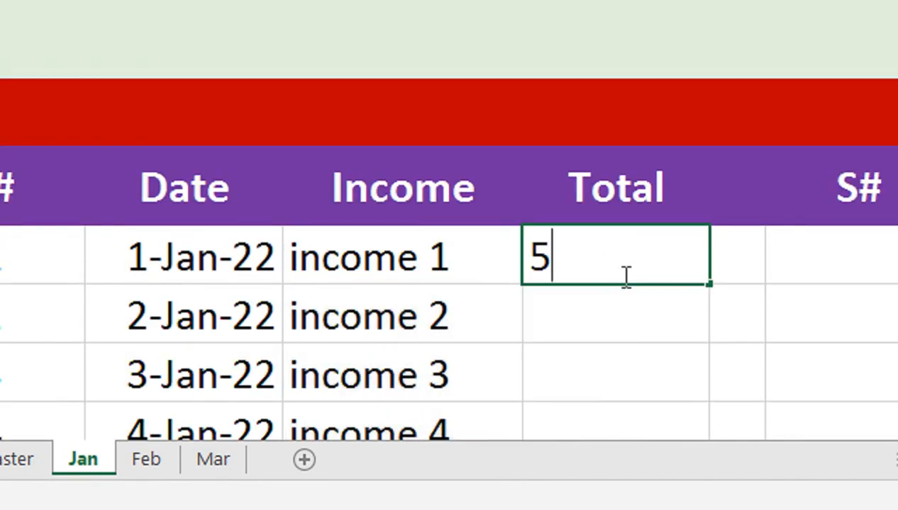
{"action": "type", "text": "000"}
{"action": "key", "text": "Return"}
{"action": "type", "text": "1400"}
{"action": "key", "text": "Return"}
{"action": "type", "text": "4000"}
{"action": "key", "text": "Return"}
{"action": "type", "text": "6000"}
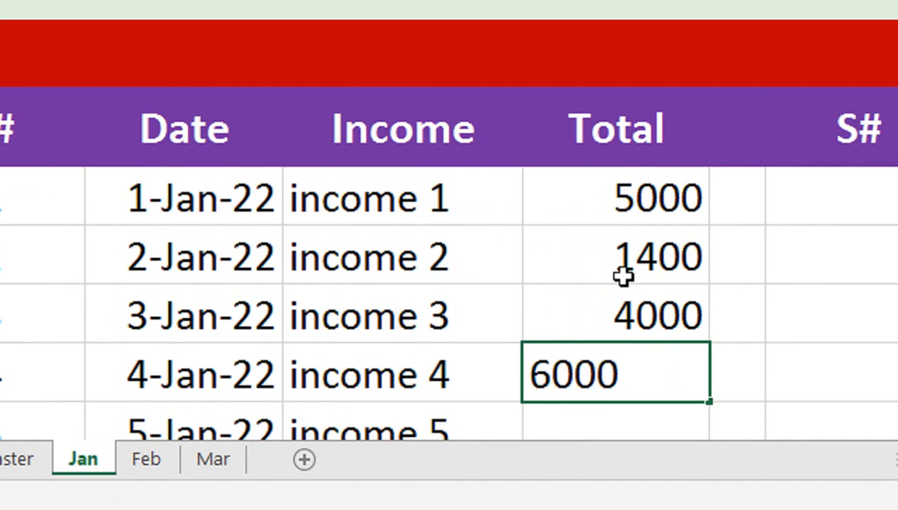
{"action": "key", "text": "Return"}
{"action": "type", "text": "4560"}
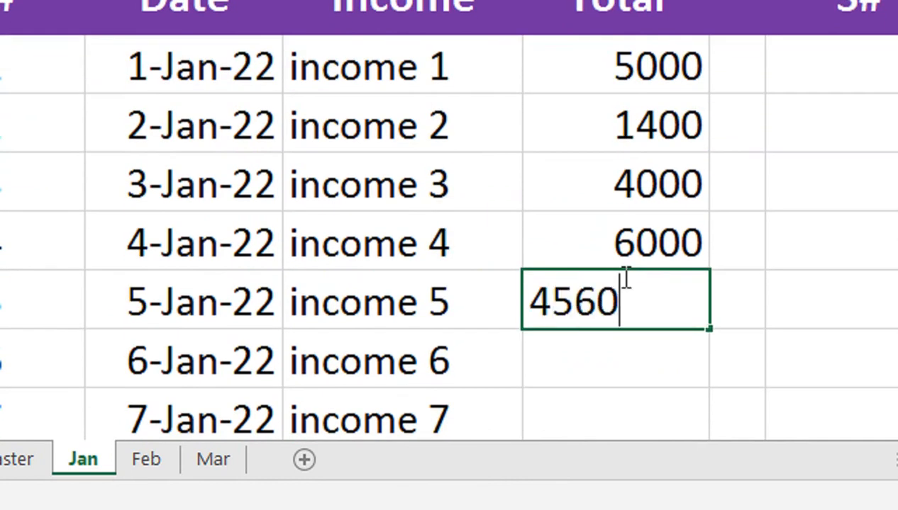
{"action": "key", "text": "Return"}
{"action": "type", "text": "4879"}
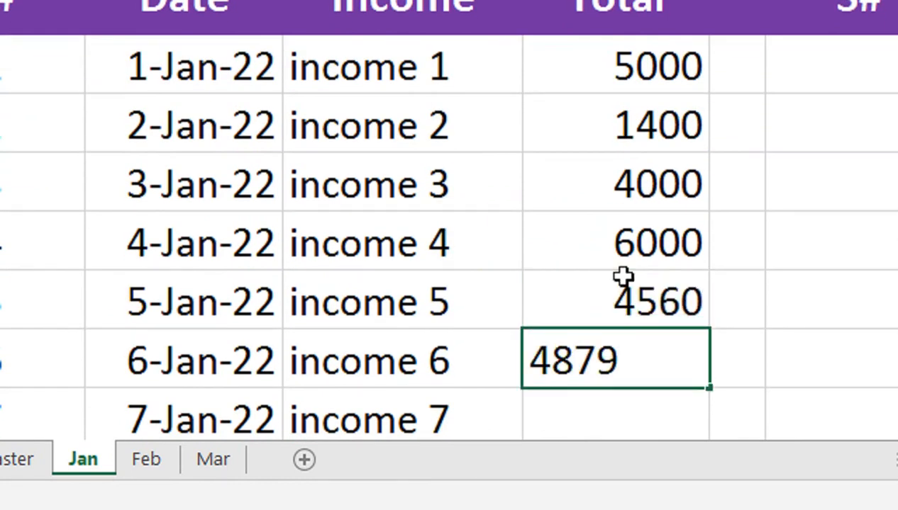
{"action": "key", "text": "Return"}
{"action": "type", "text": "4563"}
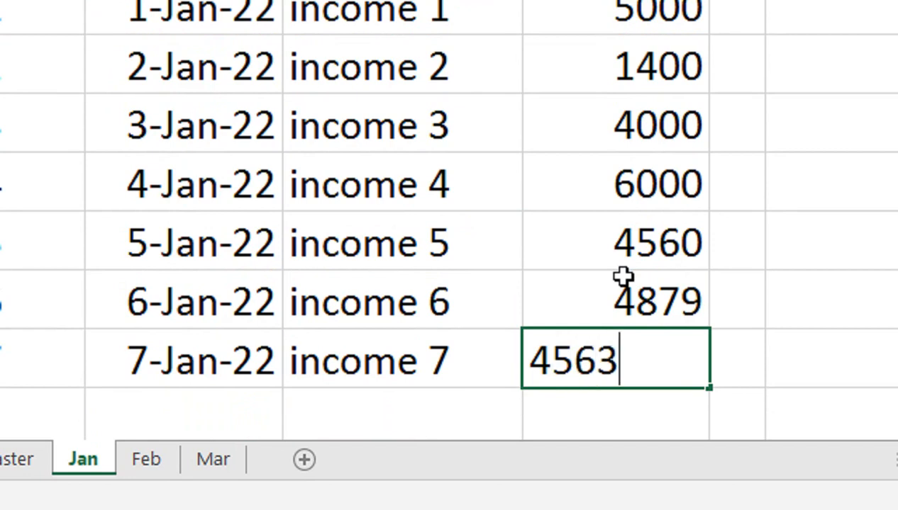
{"action": "key", "text": "Return"}
Step: Fill the expense S# column with serial numbers starting at 1 in F6, and center them
{"action": "scroll", "coordinate": [706, 168], "scroll_direction": "up", "scroll_amount": 1}
{"action": "left_click", "coordinate": [818, 252]}
{"action": "type", "text": "1"}
{"action": "key", "text": "Return"}
{"action": "key", "text": "Return"}
{"action": "key", "text": "Up"}
{"action": "type", "text": "2"}
{"action": "key", "text": "Return"}
{"action": "left_click_drag", "start_coordinate": [674, 252], "coordinate": [674, 300]}
{"action": "left_click_drag", "start_coordinate": [726, 344], "coordinate": [726, 461]}
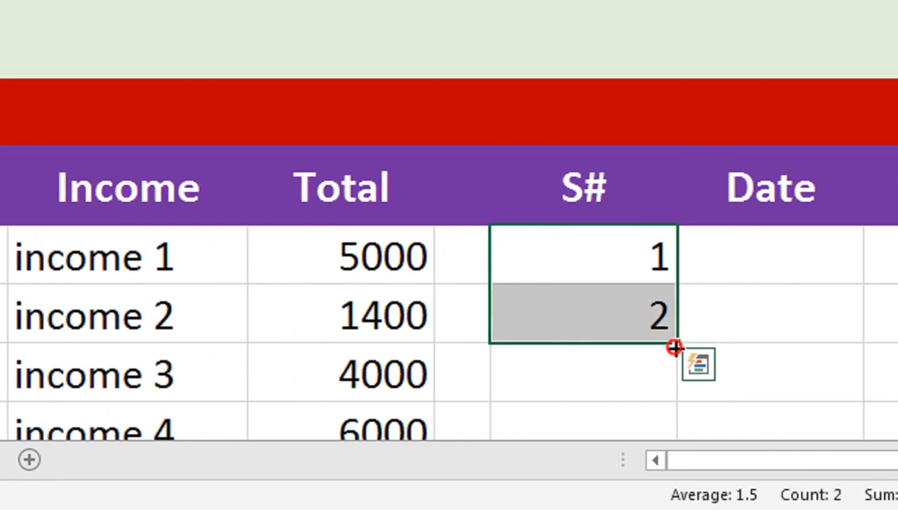
{"action": "left_click_drag", "start_coordinate": [664, 461], "coordinate": [645, 317]}
{"action": "scroll", "coordinate": [645, 314], "scroll_direction": "up", "scroll_amount": 2}
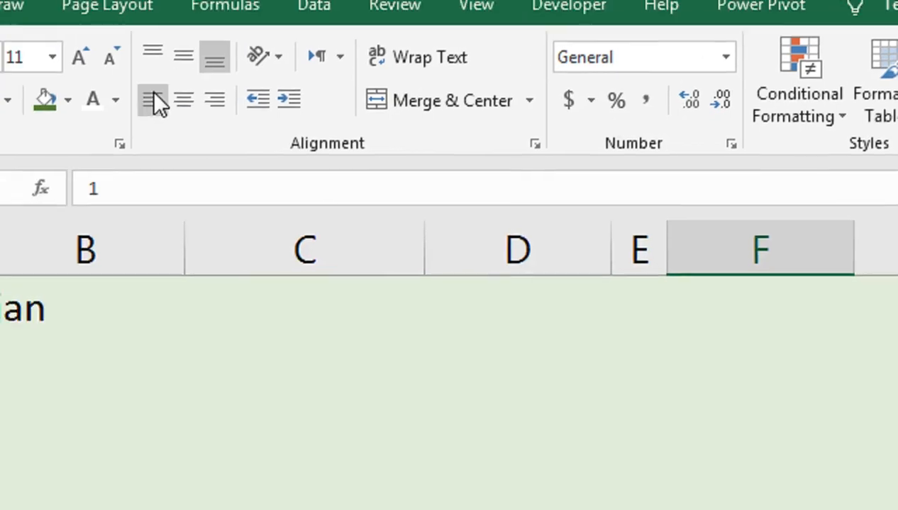
{"action": "left_click", "coordinate": [182, 99]}
Step: Fill the expense Date column with consecutive days starting at 1-Jan-22 in G6
{"action": "left_click", "coordinate": [729, 354]}
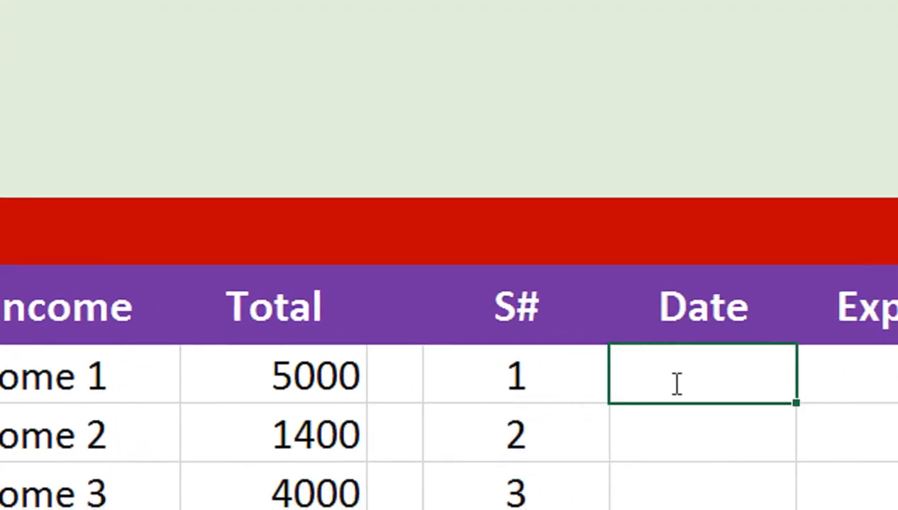
{"action": "type", "text": "1-jan-22"}
{"action": "key", "text": "Return"}
{"action": "left_click", "coordinate": [681, 379]}
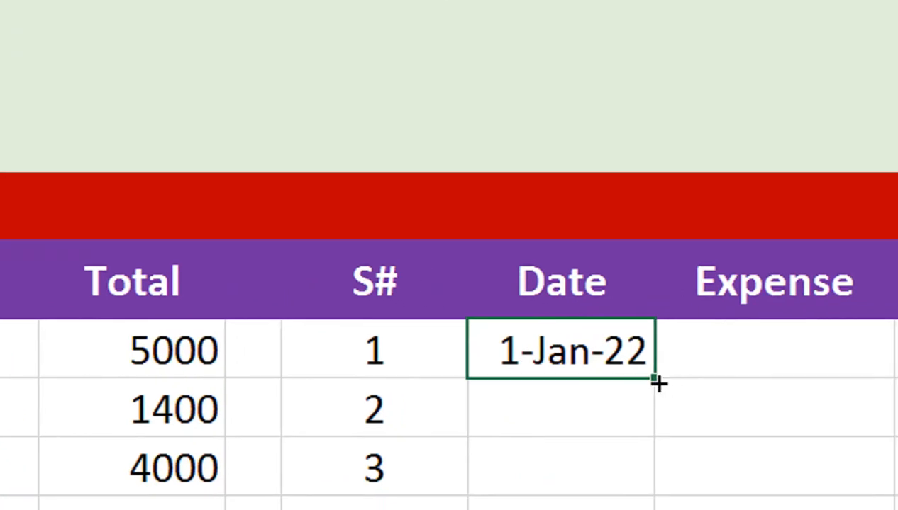
{"action": "double_click", "coordinate": [658, 380]}
Step: Enter Mobile and Electiricity as the first two expenses in H6 and H7
{"action": "left_click", "coordinate": [704, 365]}
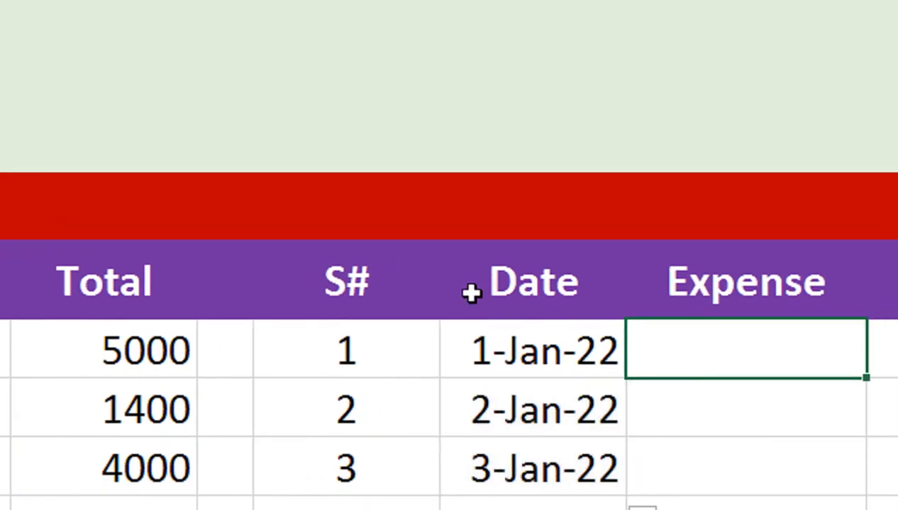
{"action": "type", "text": "Mobile"}
{"action": "key", "text": "Return"}
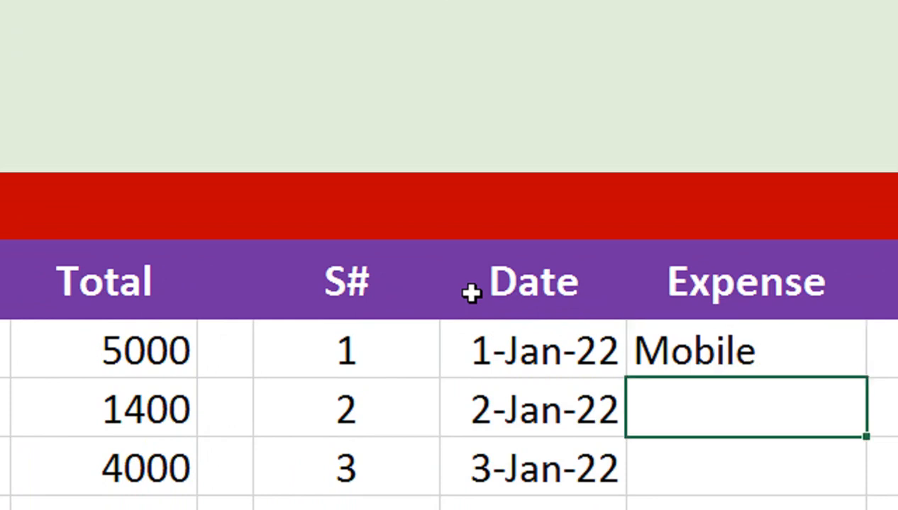
{"action": "type", "text": "Electiricyt"}
{"action": "key", "text": "Return"}
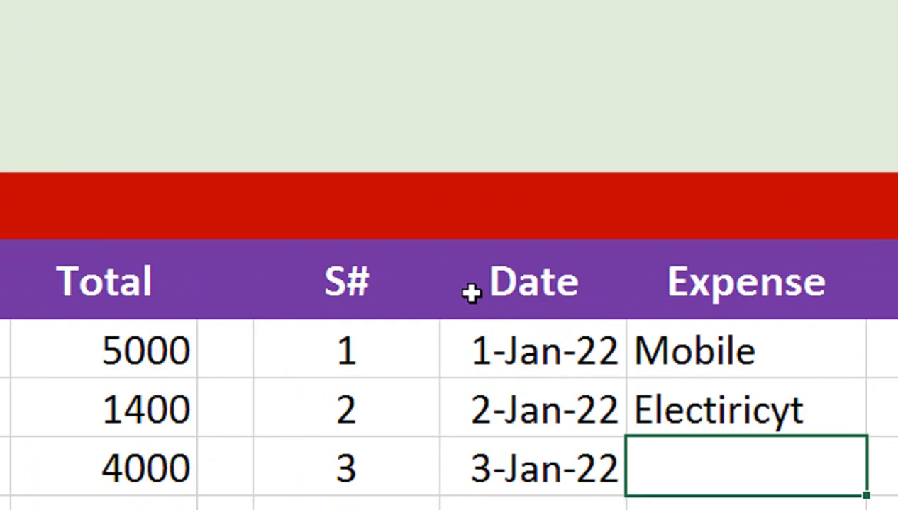
{"action": "key", "text": "Up"}
{"action": "key", "text": "F2"}
{"action": "key", "text": "BackSpace"}
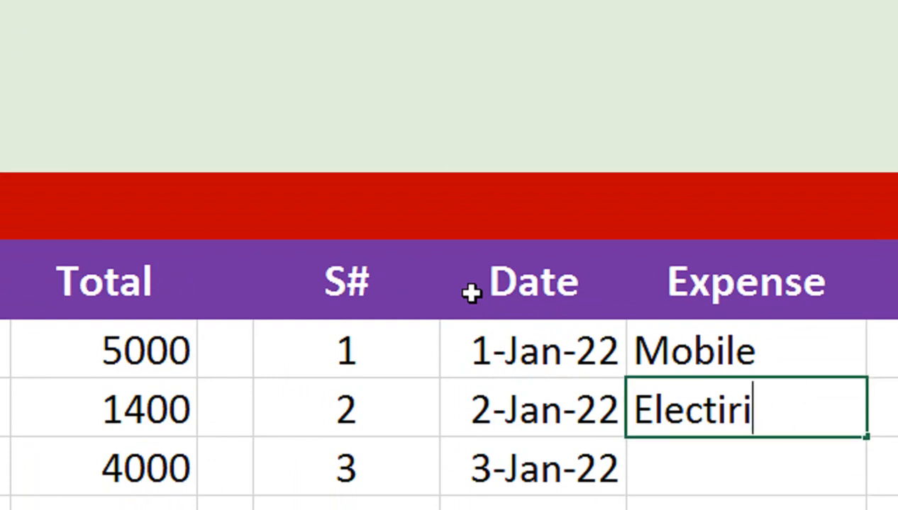
{"action": "type", "text": "city"}
{"action": "key", "text": "Return"}
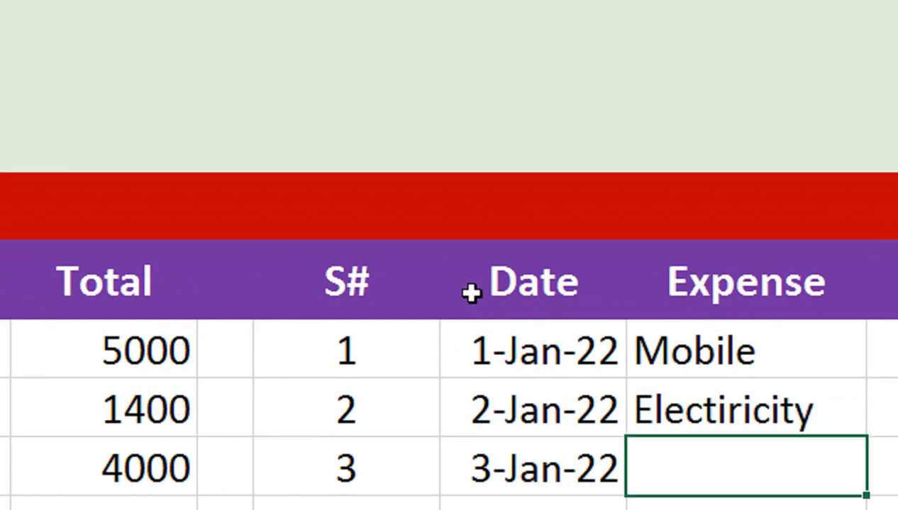
Step: Enter Rent and Utility Bills as the third and fourth expenses in H8 and H9
{"action": "type", "text": "Ex"}
{"action": "key", "text": "BackSpace"}
{"action": "key", "text": "BackSpace"}
{"action": "type", "text": "Rent"}
{"action": "key", "text": "Return"}
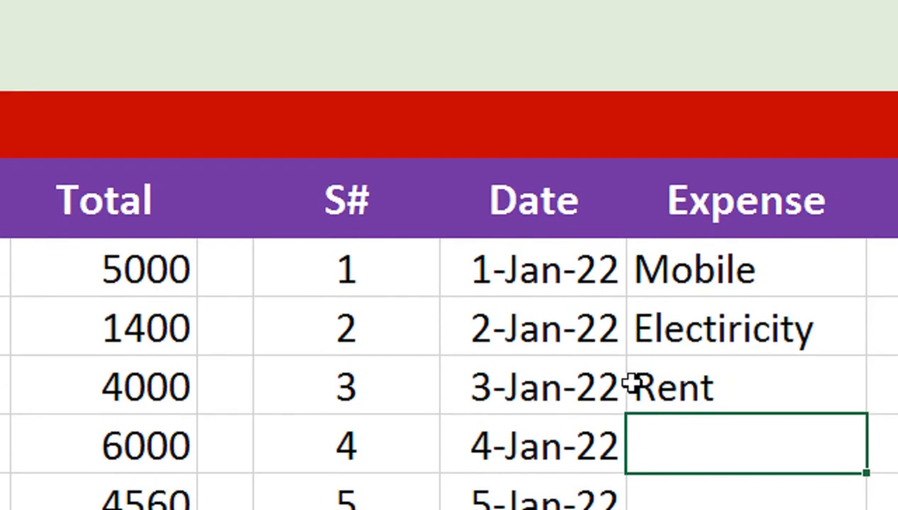
{"action": "type", "text": "Utility"}
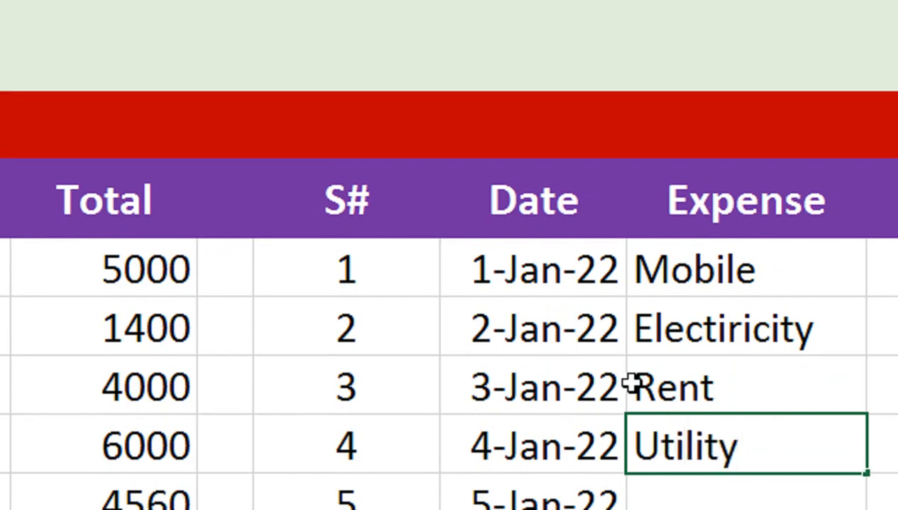
{"action": "type", "text": " Bills"}
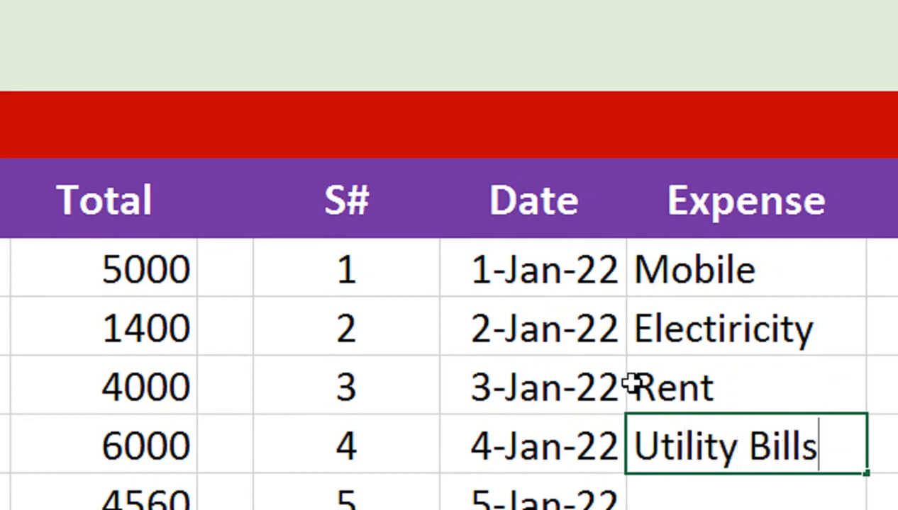
{"action": "key", "text": "Return"}
Step: Enter Travelling as the fifth expense in H10
{"action": "type", "text": "T"}
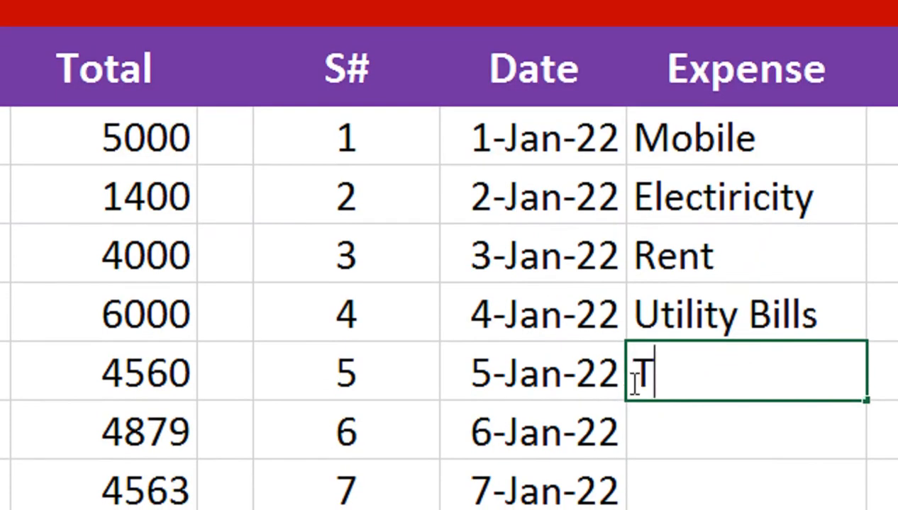
{"action": "type", "text": "ravlling"}
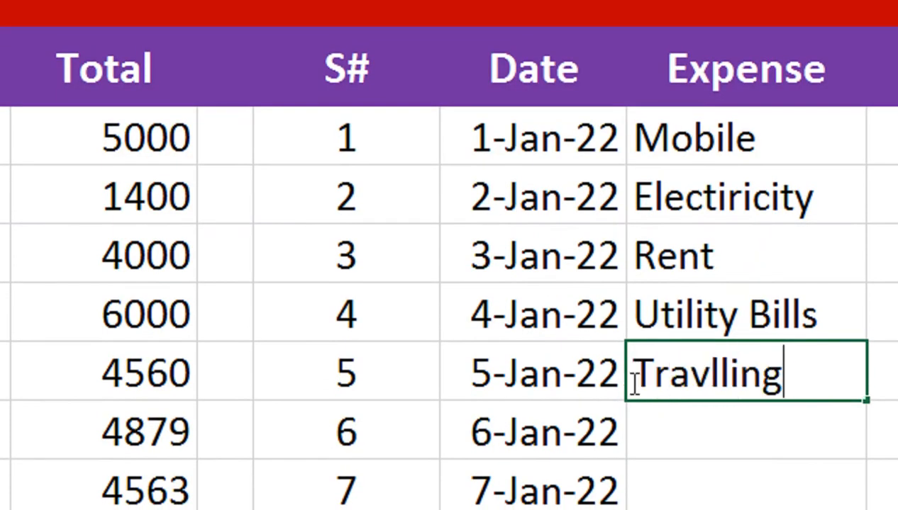
{"action": "key", "text": "BackSpace"}
{"action": "key", "text": "BackSpace"}
{"action": "key", "text": "BackSpace"}
{"action": "key", "text": "BackSpace"}
{"action": "key", "text": "BackSpace"}
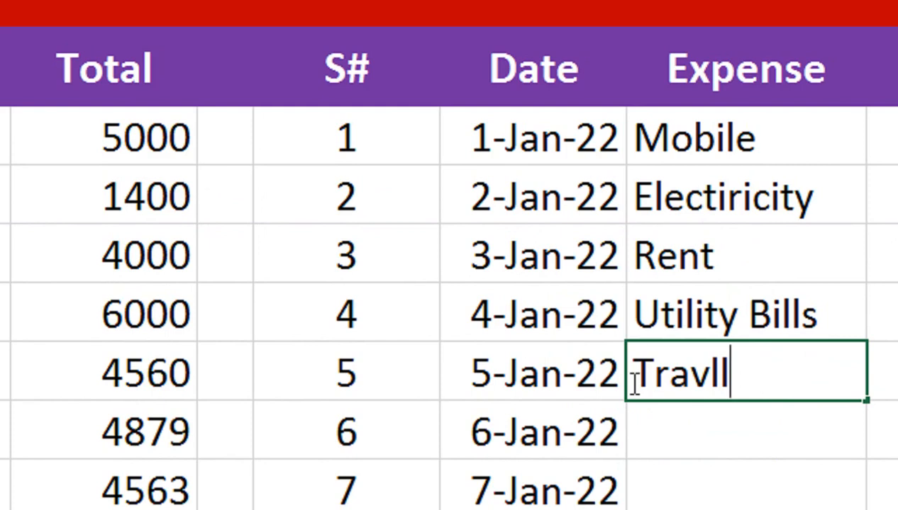
{"action": "type", "text": "elling"}
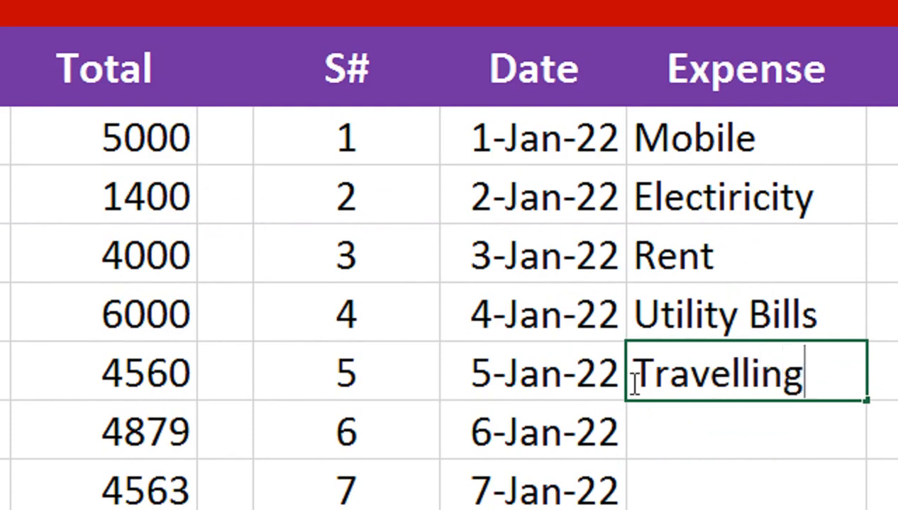
{"action": "key", "text": "Return"}
Step: Enter Misc and Insurance as the last two expenses in H11 and H12
{"action": "scroll", "coordinate": [631, 382], "scroll_direction": "down", "scroll_amount": 1}
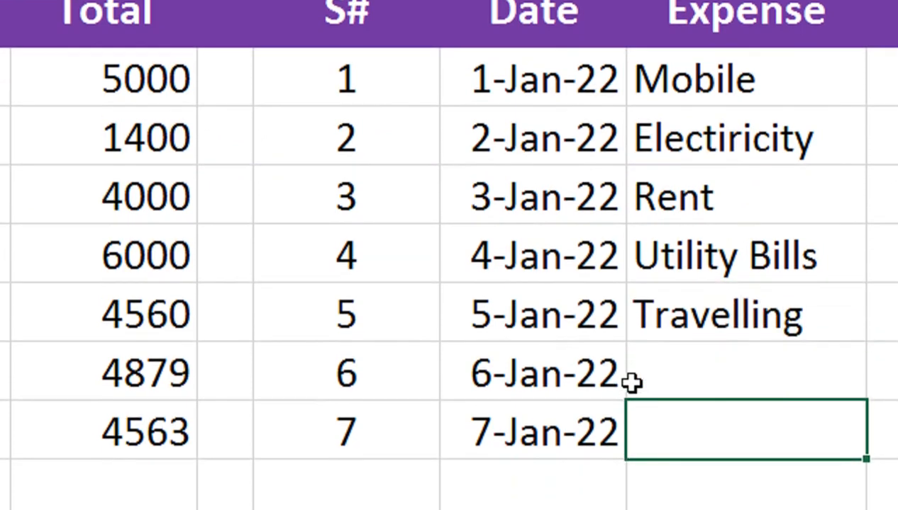
{"action": "type", "text": "M"}
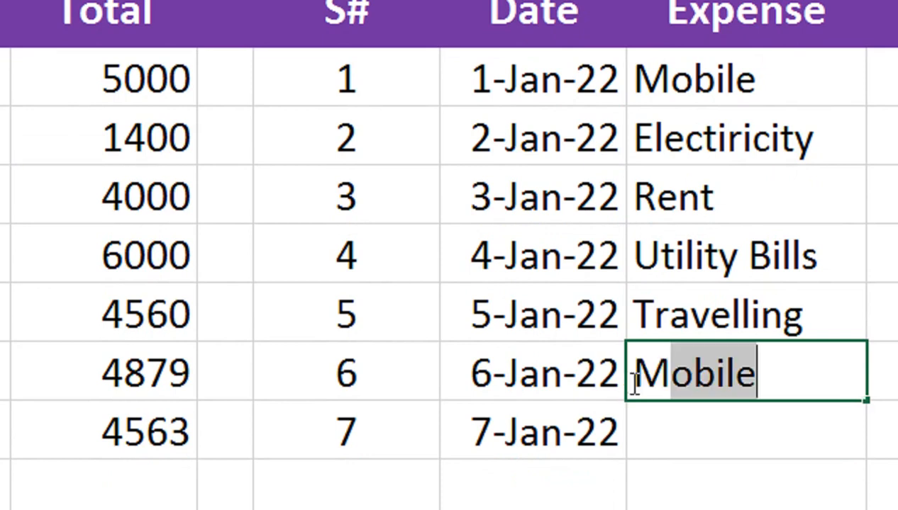
{"action": "type", "text": "isc"}
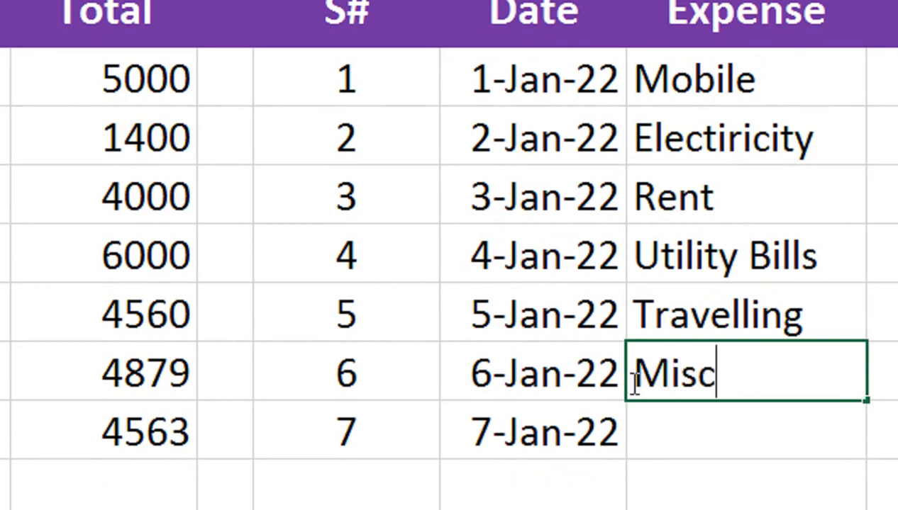
{"action": "key", "text": "Return"}
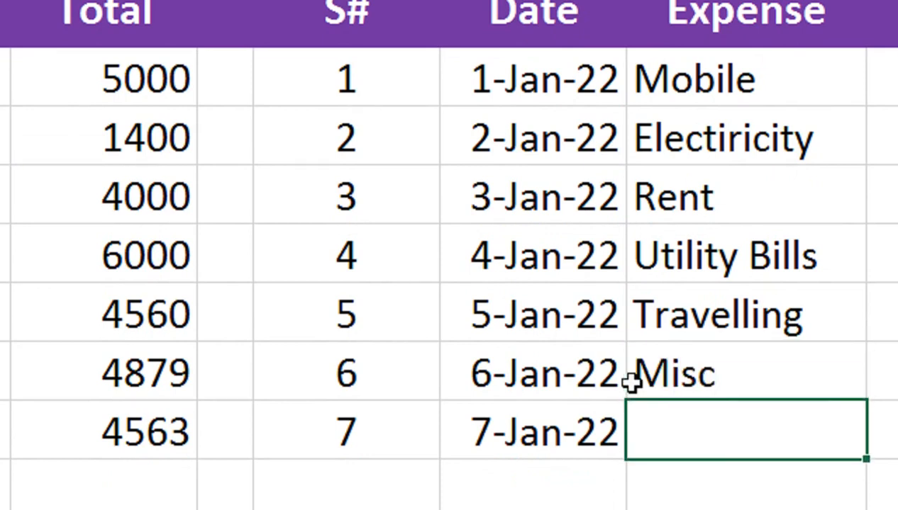
{"action": "type", "text": "Ins"}
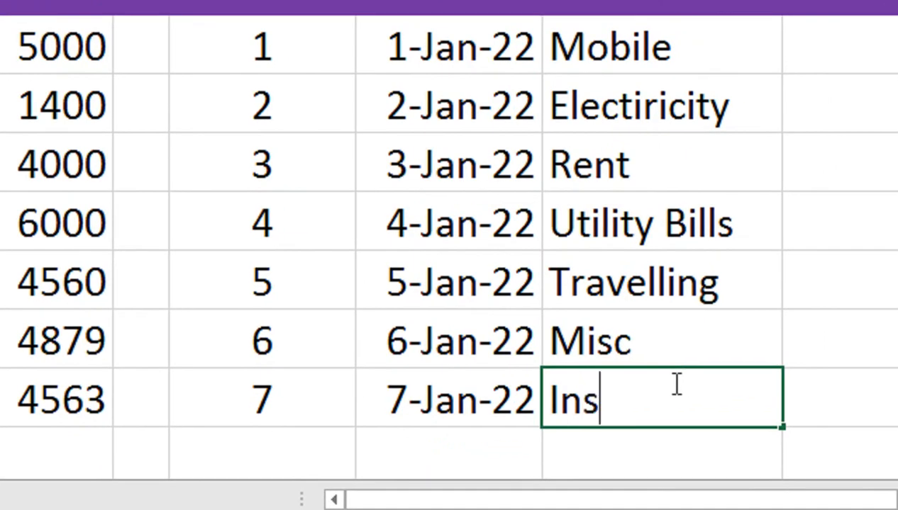
{"action": "type", "text": "urance"}
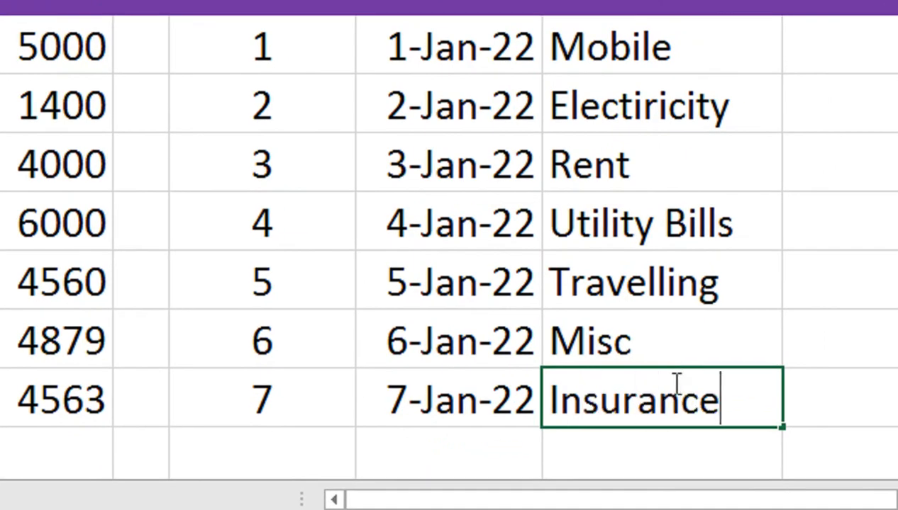
{"action": "key", "text": "Tab"}
Step: Enter the expense totals 6000, 6500, 7800, 3500 and 1000 in I6:I10
{"action": "left_click", "coordinate": [831, 57]}
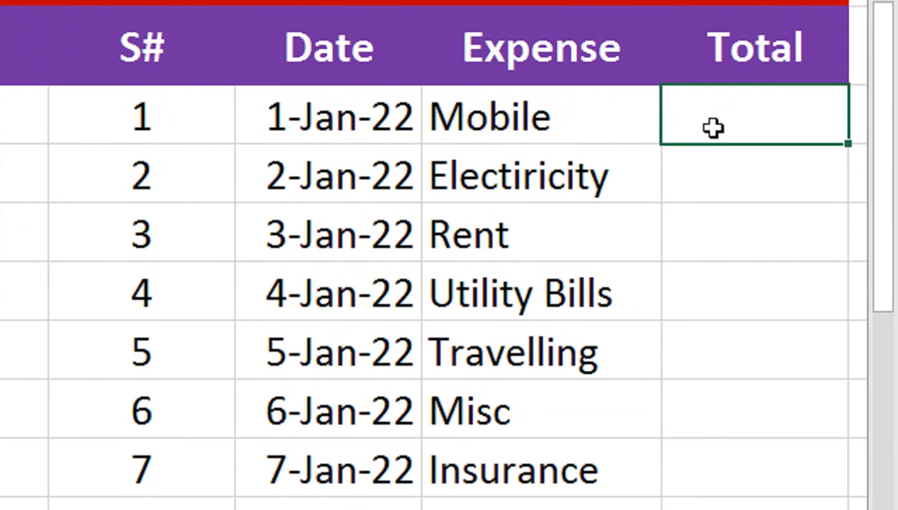
{"action": "type", "text": "6000"}
{"action": "key", "text": "Return"}
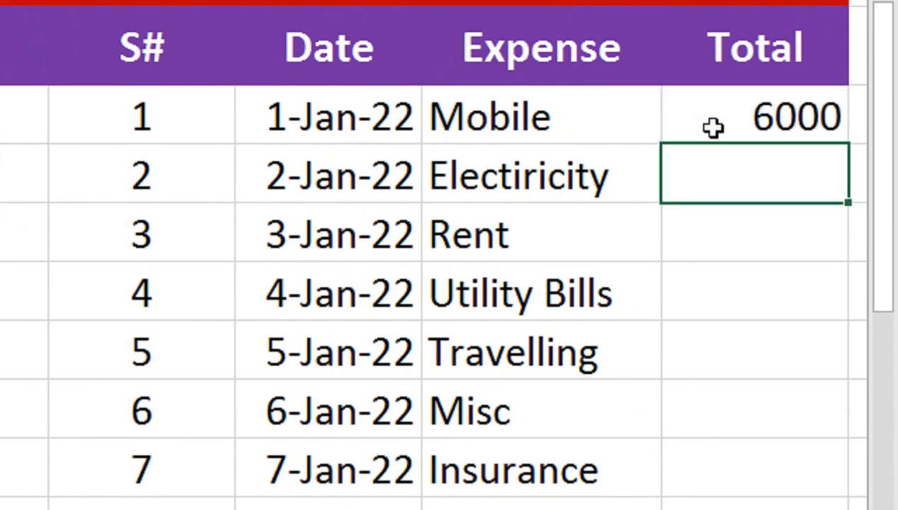
{"action": "type", "text": "6500"}
{"action": "key", "text": "Return"}
{"action": "type", "text": "78"}
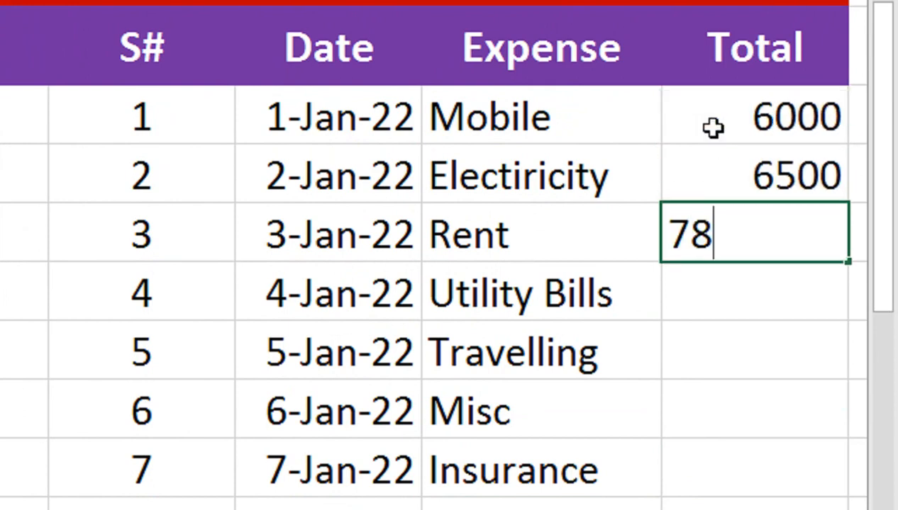
{"action": "type", "text": "00"}
{"action": "key", "text": "Return"}
{"action": "type", "text": "3500"}
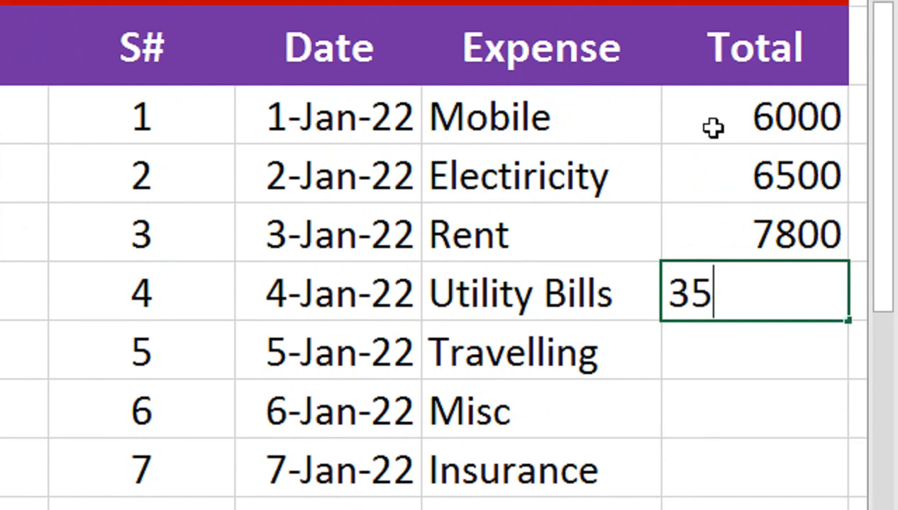
{"action": "key", "text": "Return"}
{"action": "type", "text": "1000"}
{"action": "key", "text": "Return"}
Step: Change the Rent and Electiricity totals to 1200 each and the Mobile total to 1000
{"action": "key", "text": "Up"}
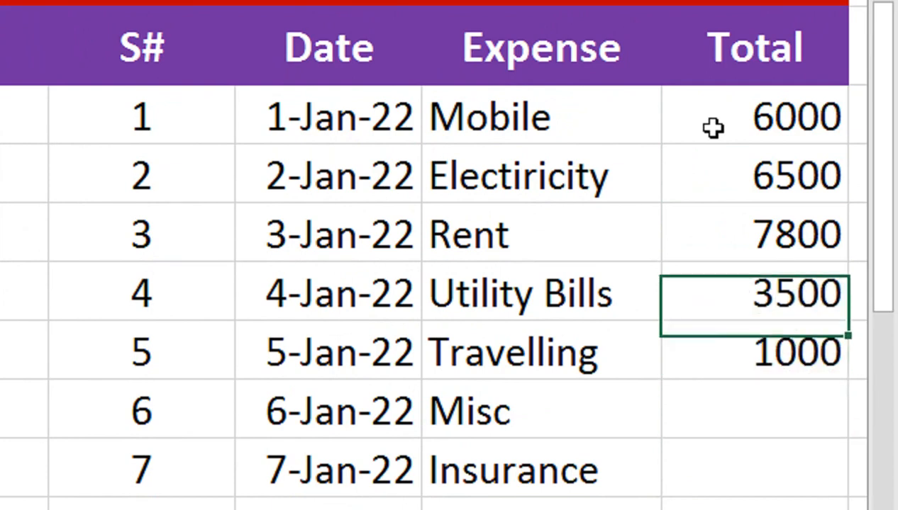
{"action": "key", "text": "Up"}
{"action": "key", "text": "Up"}
{"action": "type", "text": "1"}
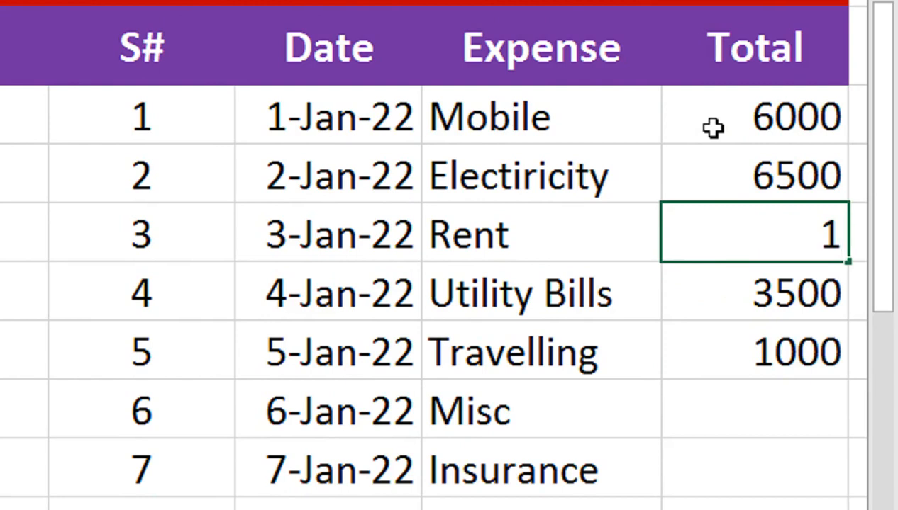
{"action": "type", "text": "200"}
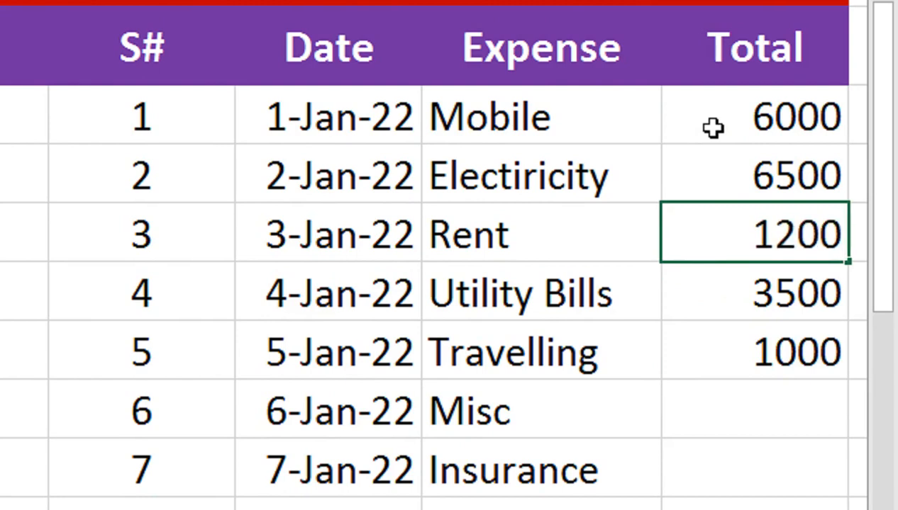
{"action": "key", "text": "Up"}
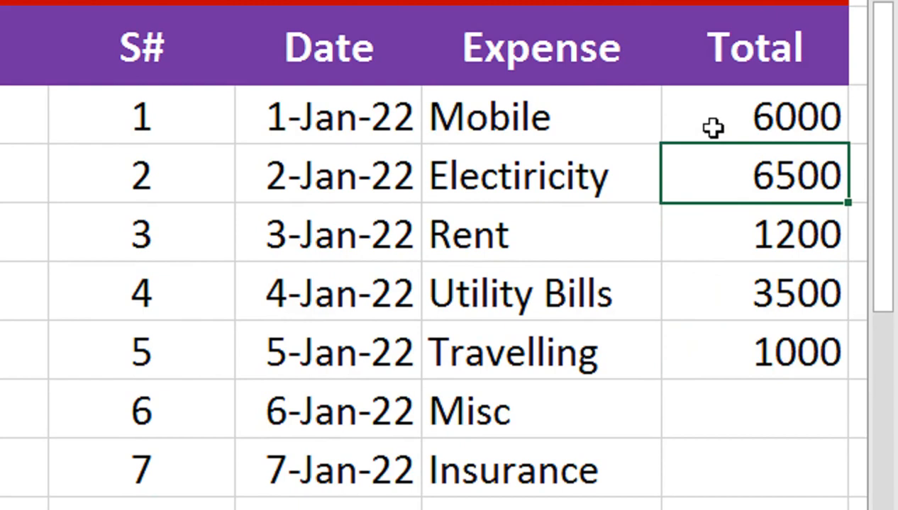
{"action": "type", "text": "1200"}
{"action": "key", "text": "Return"}
{"action": "key", "text": "Up"}
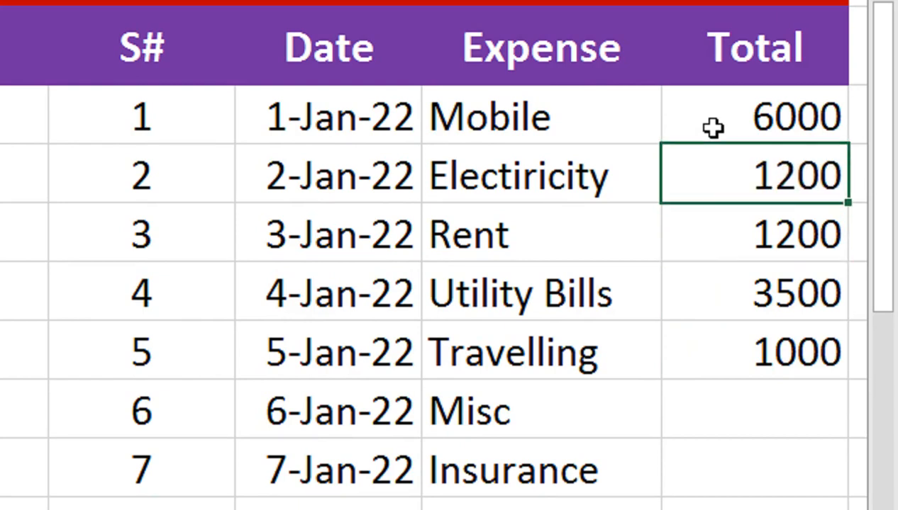
{"action": "key", "text": "Up"}
{"action": "type", "text": "1"}
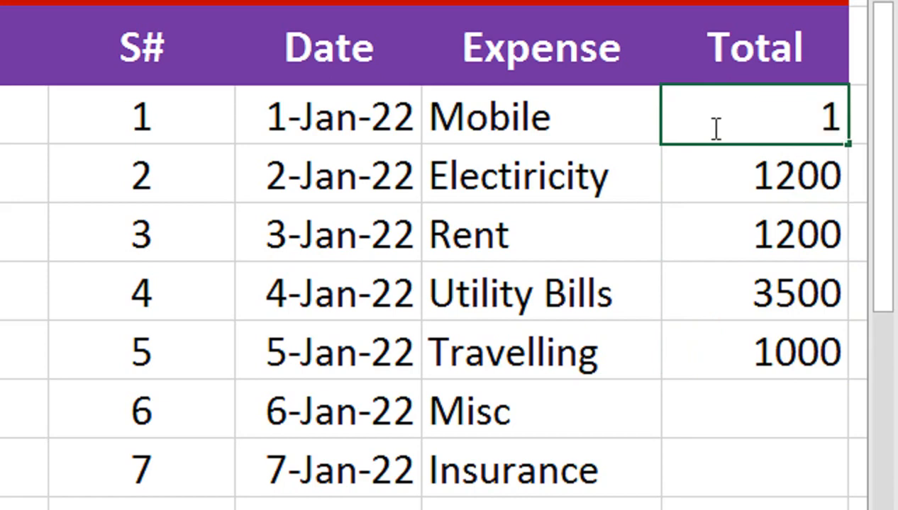
{"action": "type", "text": "000"}
{"action": "key", "text": "Return"}
Step: Enter 600 as the Misc total in I11 and 6000 as the Insurance total in I12
{"action": "key", "text": "Down"}
{"action": "key", "text": "Down"}
{"action": "key", "text": "Down"}
{"action": "key", "text": "Down"}
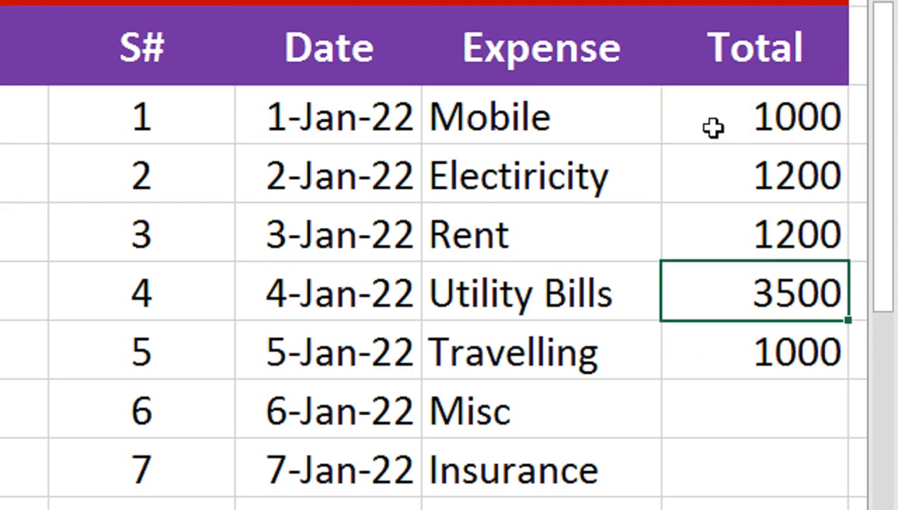
{"action": "type", "text": "600"}
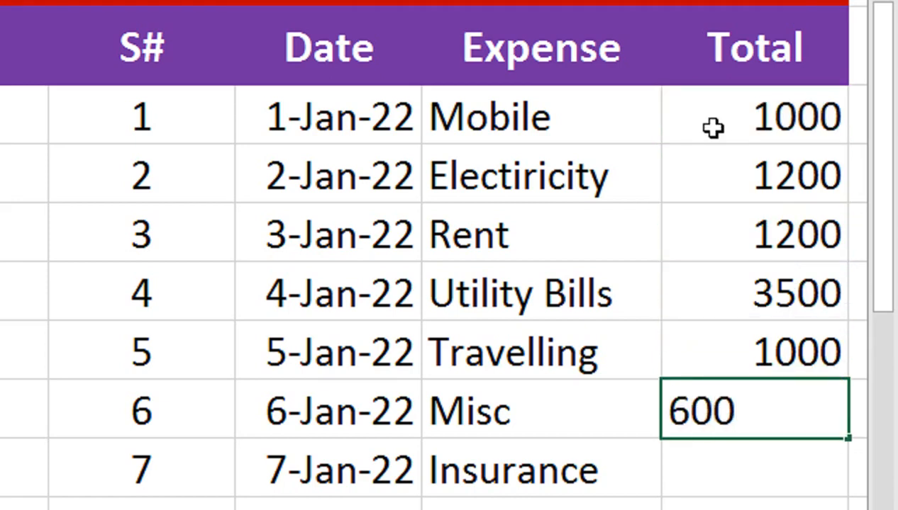
{"action": "key", "text": "Return"}
{"action": "type", "text": "600"}
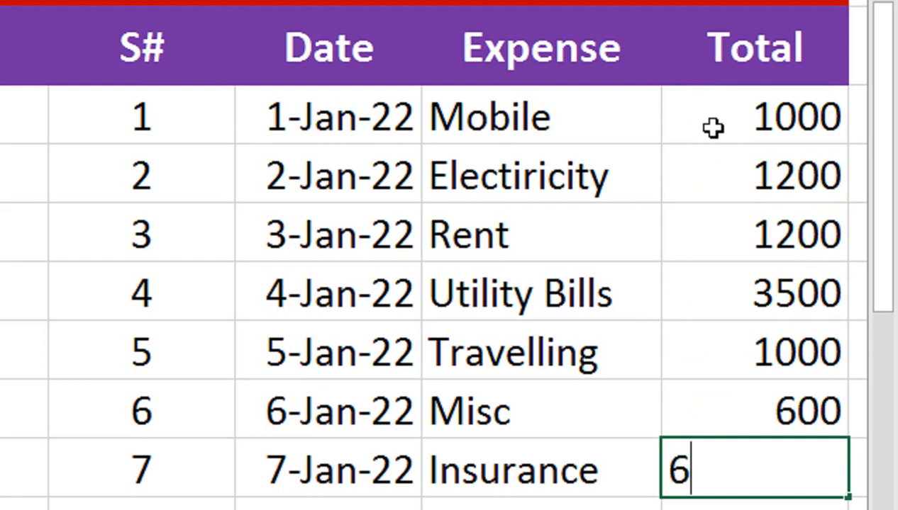
{"action": "type", "text": "0"}
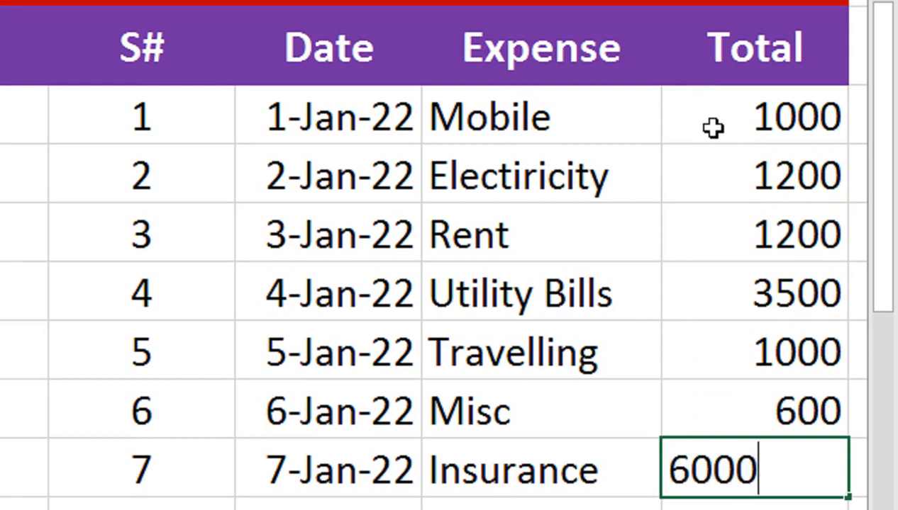
{"action": "key", "text": "Return"}
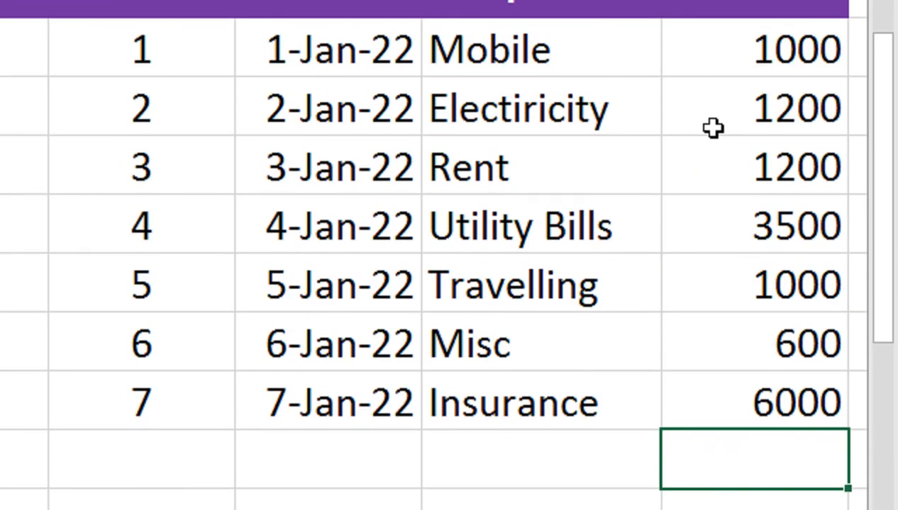
Step: Add a Total label in G13 and sum the expense totals I6:I12 in I13
{"action": "key", "text": "Left"}
{"action": "key", "text": "Left"}
{"action": "key", "text": "Left"}
{"action": "key", "text": "Right"}
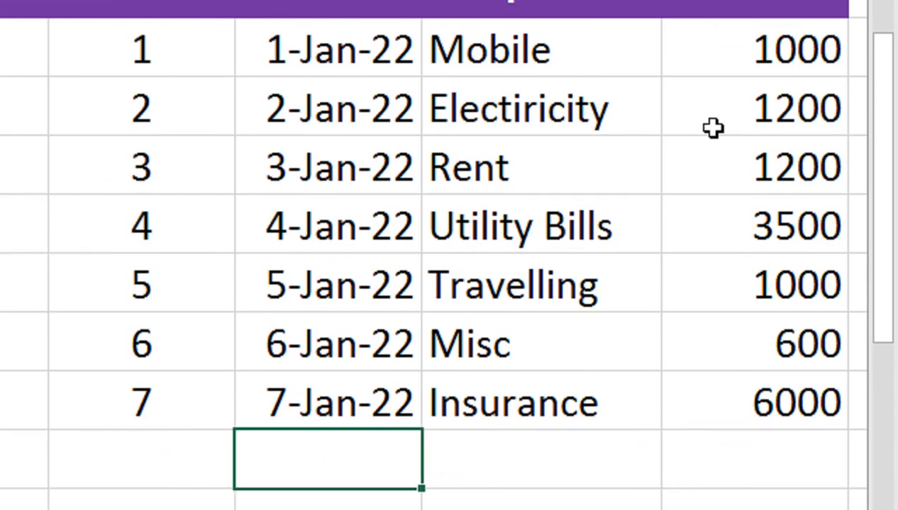
{"action": "type", "text": "Total"}
{"action": "key", "text": "Right"}
{"action": "key", "text": "Right"}
{"action": "key", "text": "alt+equal"}
{"action": "key", "text": "Return"}
Step: Enter Expense in H13, beside the Total label of the expense table
{"action": "key", "text": "Left"}
{"action": "key", "text": "Left"}
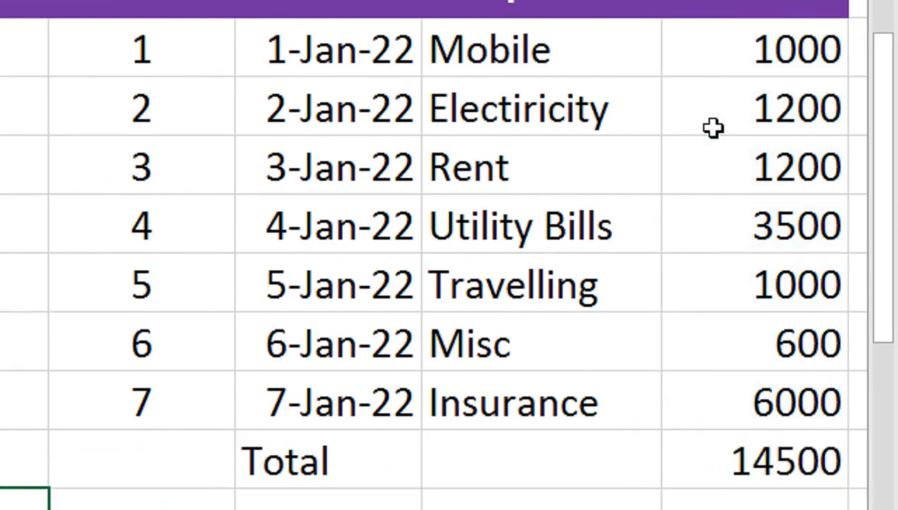
{"action": "key", "text": "Left"}
{"action": "key", "text": "shift+Right"}
{"action": "key", "text": "shift+Left"}
{"action": "key", "text": "Right"}
{"action": "key", "text": "Right"}
{"action": "key", "text": "Right"}
{"action": "key", "text": "Right"}
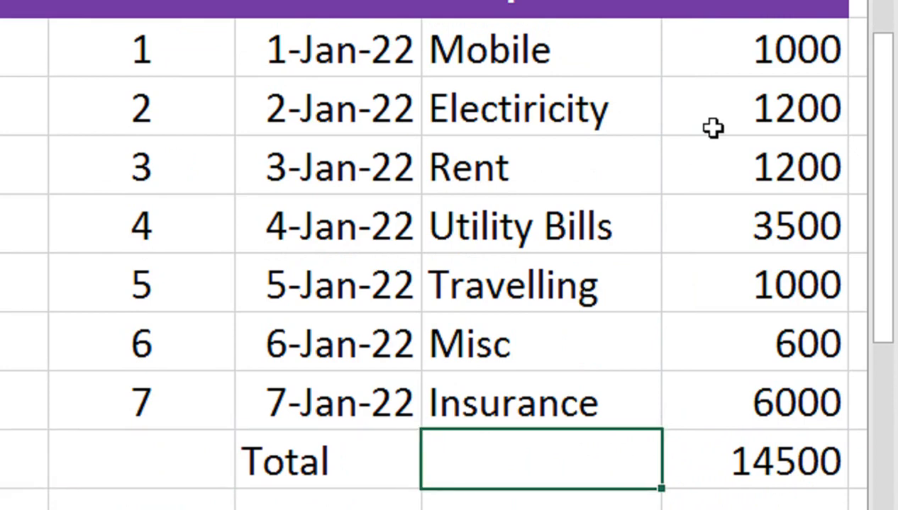
{"action": "type", "text": "Expense"}
{"action": "key", "text": "Return"}
Step: Label the income table's bottom row Total Income in B13 and sum the income totals in D13
{"action": "key", "text": "Left"}
{"action": "key", "text": "Left"}
{"action": "key", "text": "Left"}
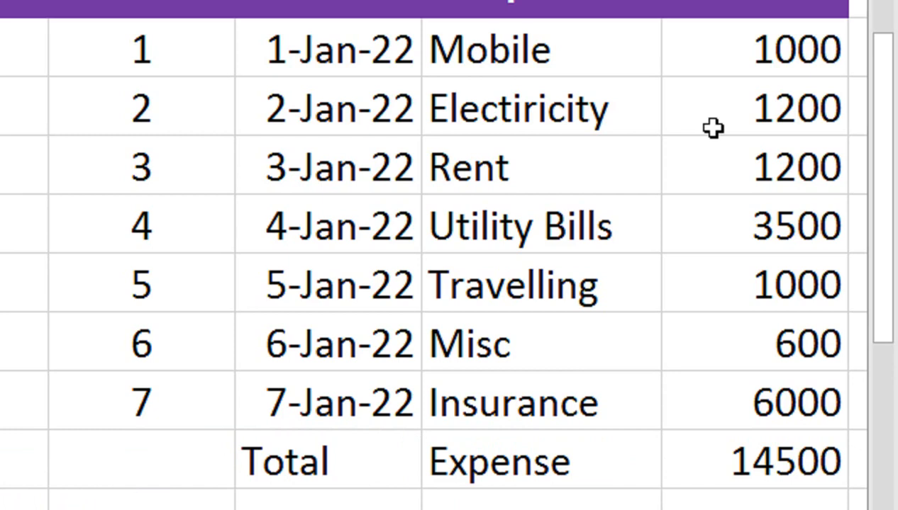
{"action": "key", "text": "alt+equal"}
{"action": "key", "text": "Return"}
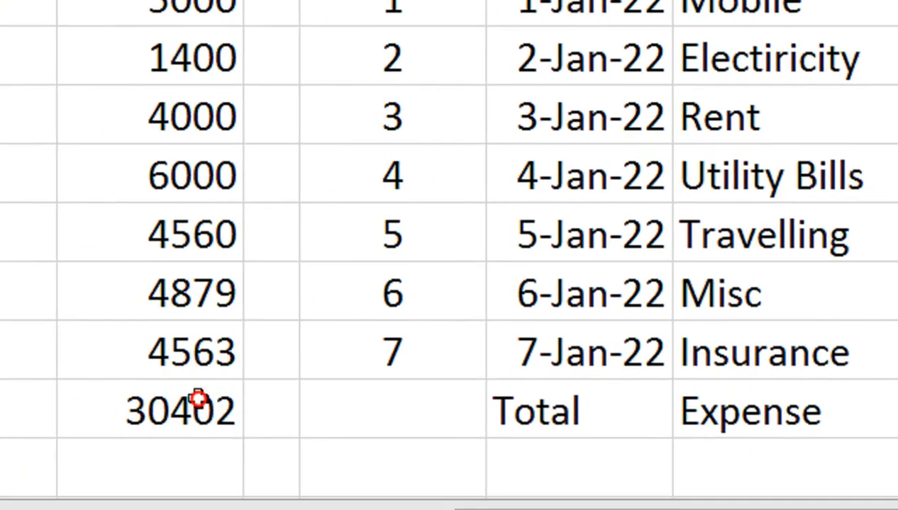
Step: Fill the total income cell D13 and the total expense cell I13 with green
{"action": "left_click", "coordinate": [224, 386]}
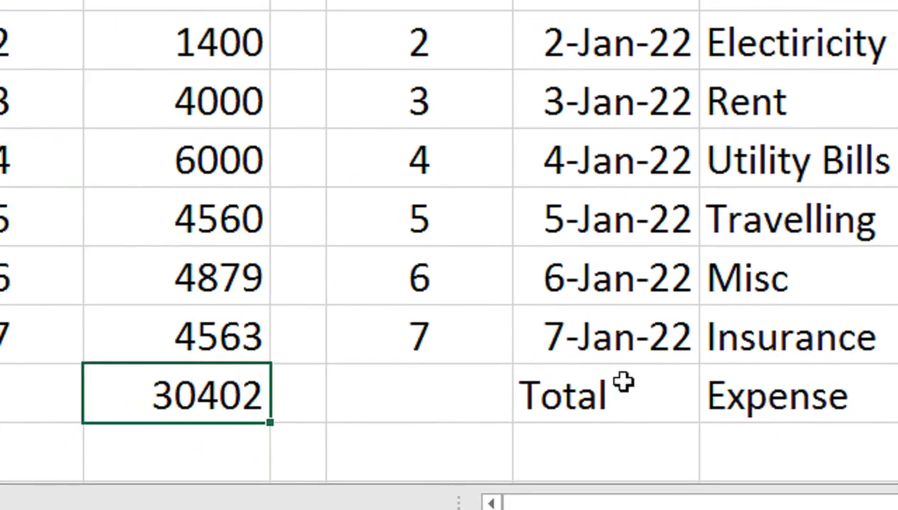
{"action": "left_click", "coordinate": [730, 476], "text": "ctrl"}
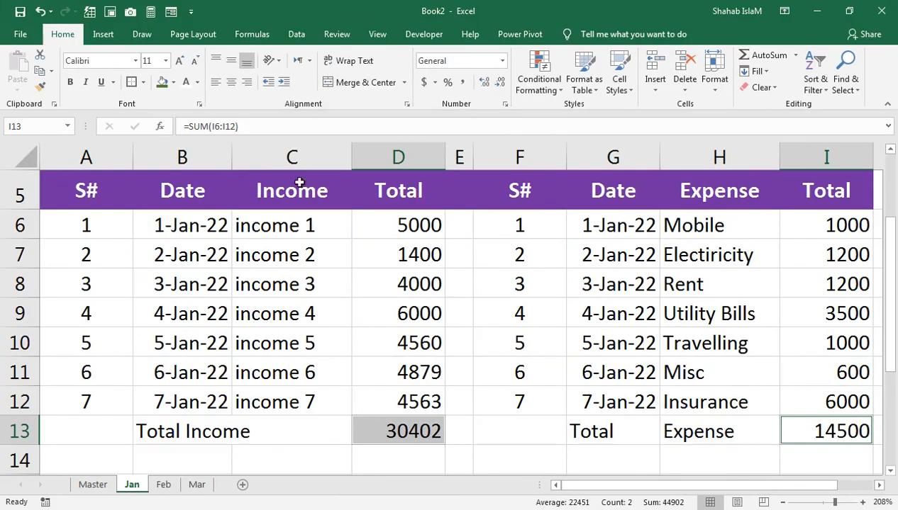
{"action": "left_click", "coordinate": [161, 82]}
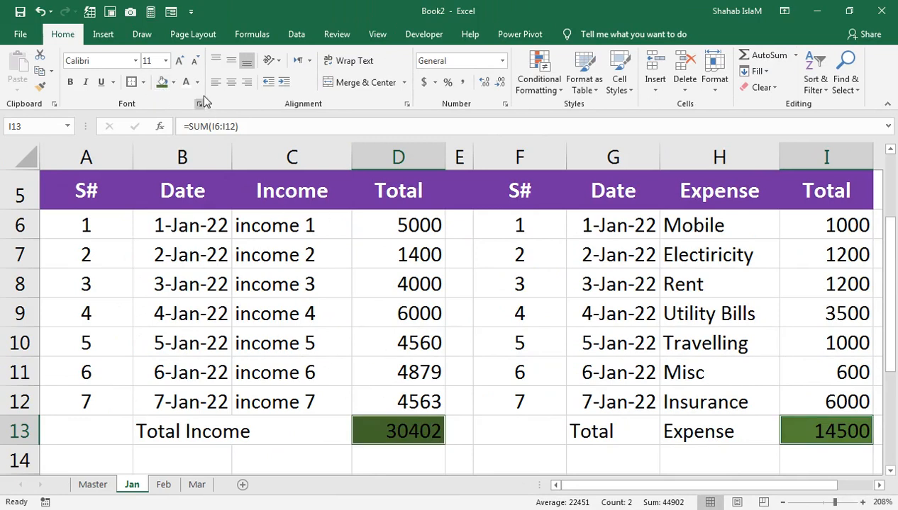
{"action": "left_click", "coordinate": [284, 287]}
Step: Copy the income and expense tables A5:I13 from the Jan sheet and paste them at A5 on the Feb sheet
{"action": "scroll", "coordinate": [281, 295], "scroll_direction": "up", "scroll_amount": 2}
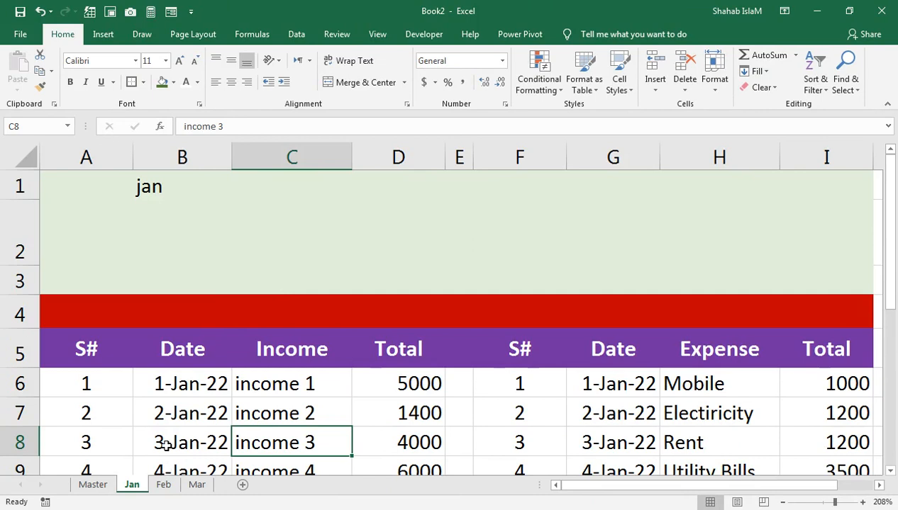
{"action": "left_click", "coordinate": [171, 486]}
{"action": "left_click", "coordinate": [132, 485]}
{"action": "left_click", "coordinate": [81, 350]}
{"action": "left_click_drag", "start_coordinate": [255, 358], "coordinate": [798, 437]}
{"action": "key", "text": "ctrl+c"}
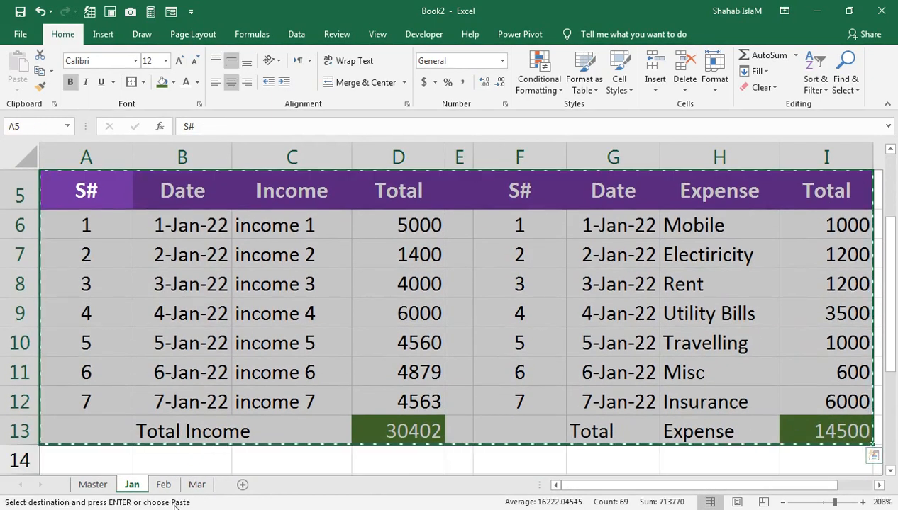
{"action": "left_click", "coordinate": [163, 485]}
{"action": "left_click", "coordinate": [99, 381]}
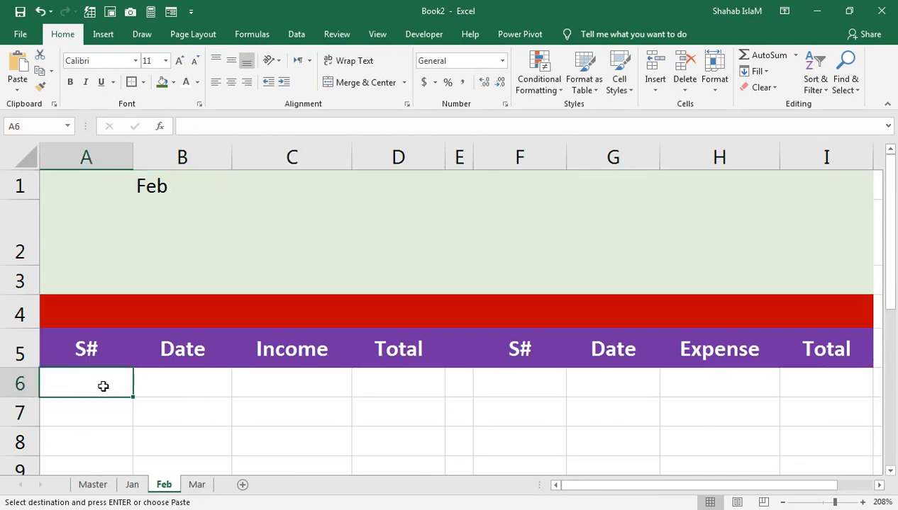
{"action": "left_click", "coordinate": [90, 356]}
{"action": "key", "text": "ctrl+v"}
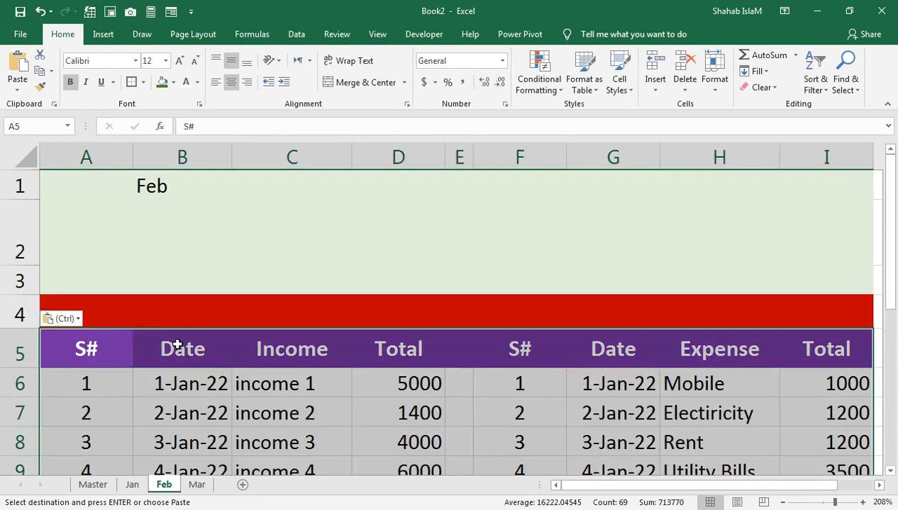
{"action": "scroll", "coordinate": [169, 399], "scroll_direction": "down", "scroll_amount": 1}
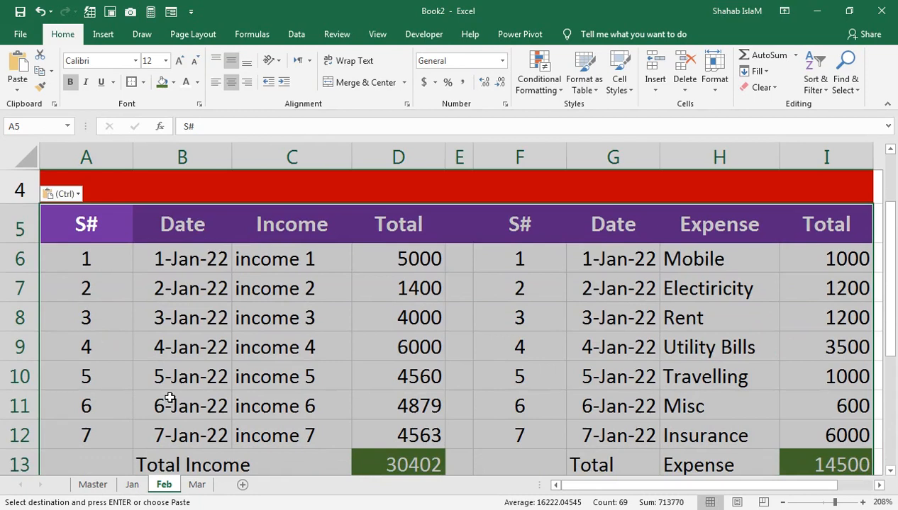
Step: On the Feb sheet, set the income 2 total in D7 to 600 and the income 3 total in D8 to 3000
{"action": "left_click", "coordinate": [398, 293]}
{"action": "type", "text": "600"}
{"action": "key", "text": "Return"}
{"action": "key", "text": "Return"}
{"action": "key", "text": "Up"}
{"action": "type", "text": "3000"}
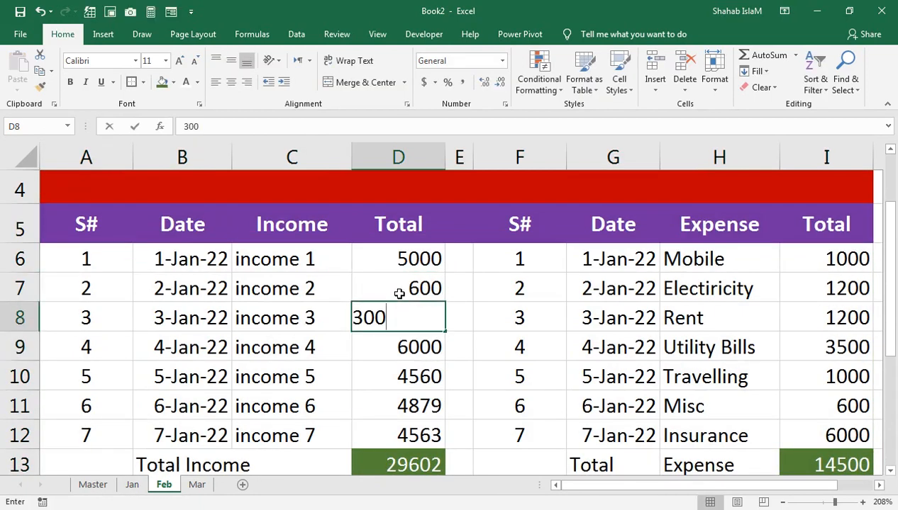
{"action": "key", "text": "Return"}
Step: Set the income 1 total in D6 of the Feb sheet to 2500
{"action": "key", "text": "Up"}
{"action": "key", "text": "Up"}
{"action": "key", "text": "Up"}
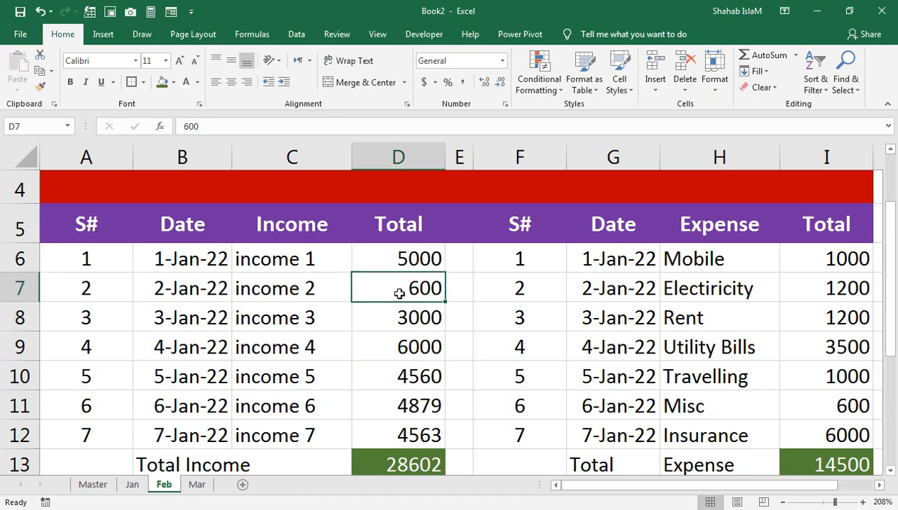
{"action": "type", "text": "2500"}
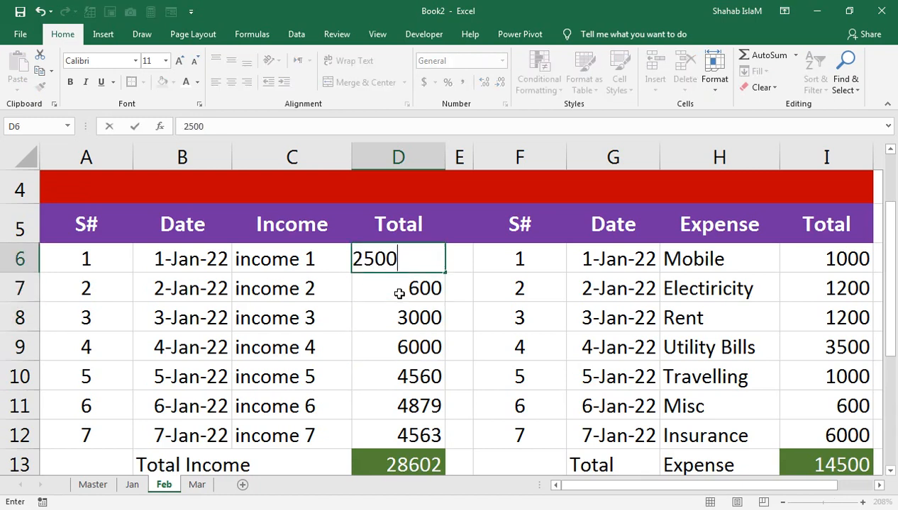
{"action": "key", "text": "Return"}
{"action": "key", "text": "Return"}
{"action": "key", "text": "Return"}
Step: Set the Feb sheet's Rent total in I8 to 1500 and its Mobile total in I6 to 500
{"action": "left_click", "coordinate": [837, 325]}
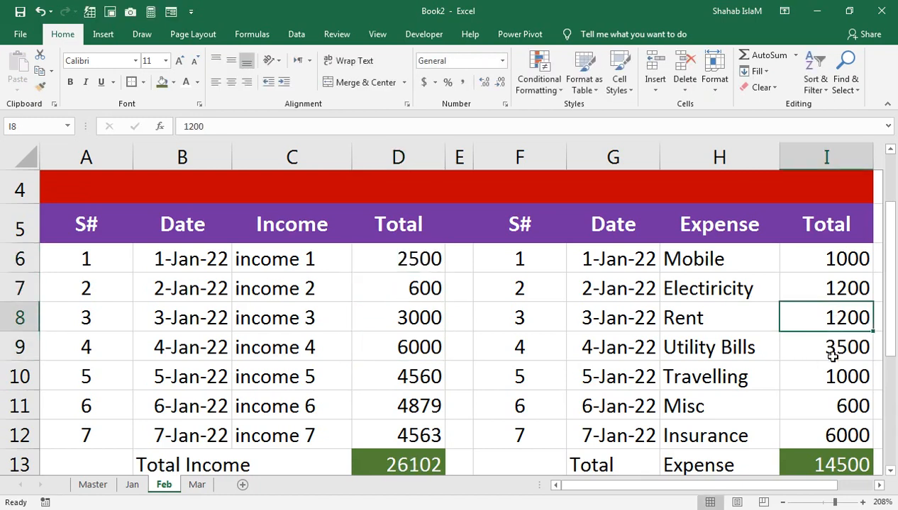
{"action": "type", "text": "1500"}
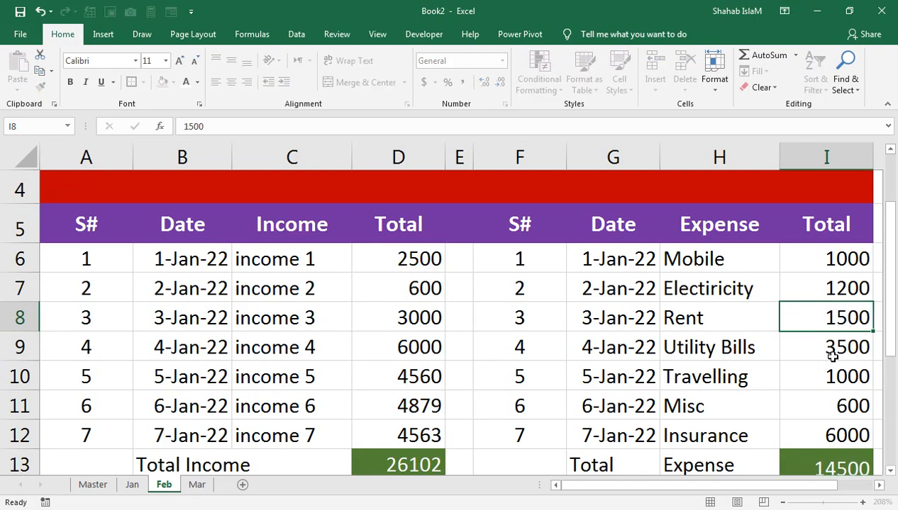
{"action": "key", "text": "Up"}
{"action": "key", "text": "Up"}
{"action": "type", "text": "500"}
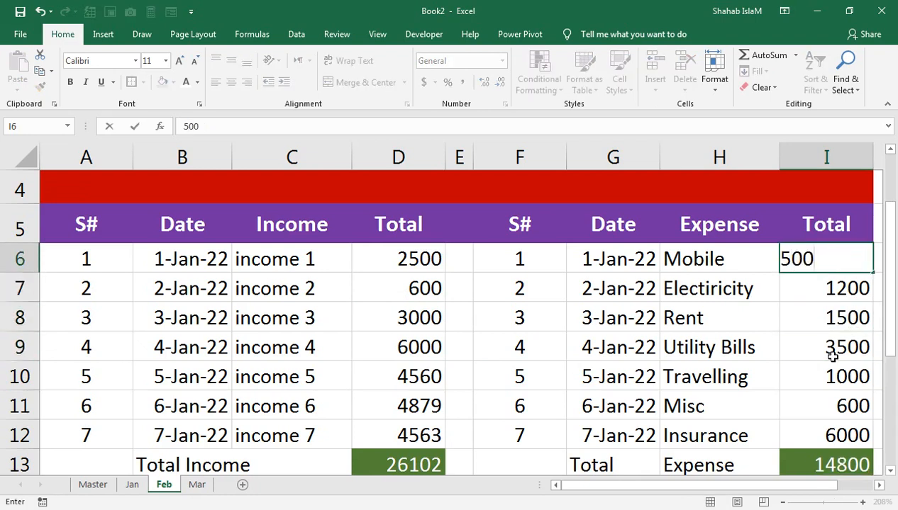
{"action": "key", "text": "Return"}
Step: Set the Travelling total in I10 of the Feb sheet to 400
{"action": "key", "text": "Return"}
{"action": "key", "text": "Return"}
{"action": "key", "text": "Return"}
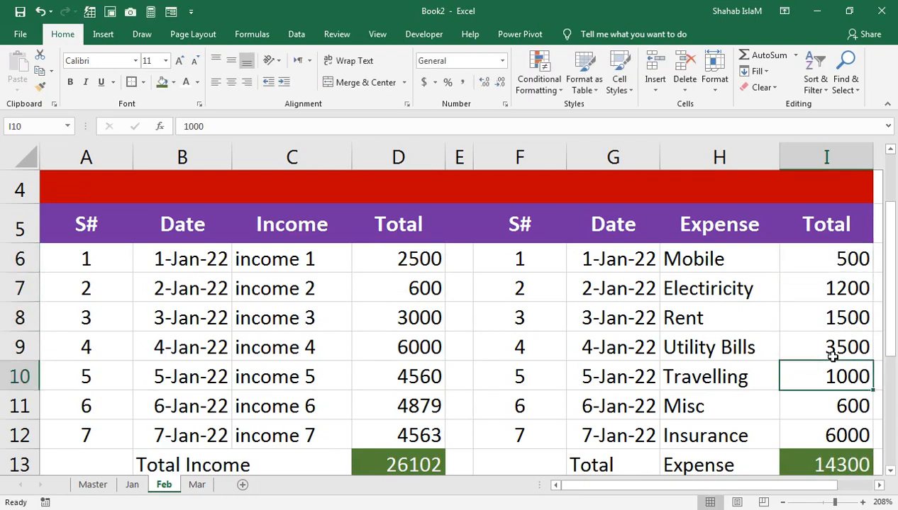
{"action": "key", "text": "F2"}
{"action": "key", "text": "BackSpace"}
{"action": "key", "text": "BackSpace"}
{"action": "key", "text": "BackSpace"}
{"action": "key", "text": "BackSpace"}
{"action": "type", "text": "400"}
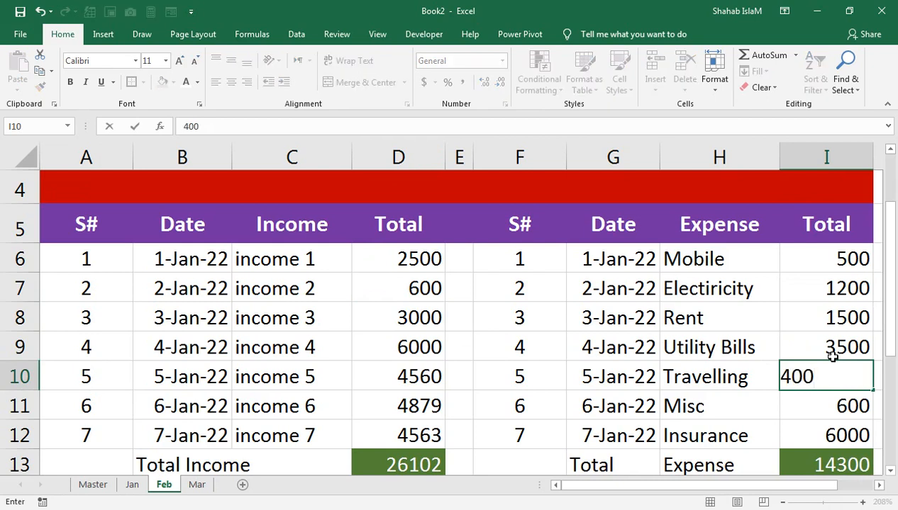
{"action": "key", "text": "Return"}
Step: In cell A6 of the Master sheet, start the formula =INDIRECT(ADDRESS(row() for the S# column
{"action": "left_click", "coordinate": [110, 493]}
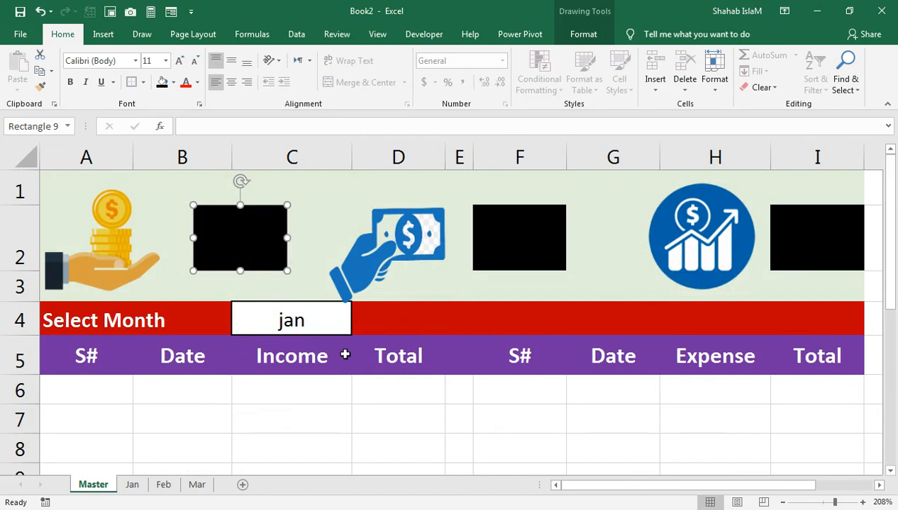
{"action": "left_click", "coordinate": [110, 398]}
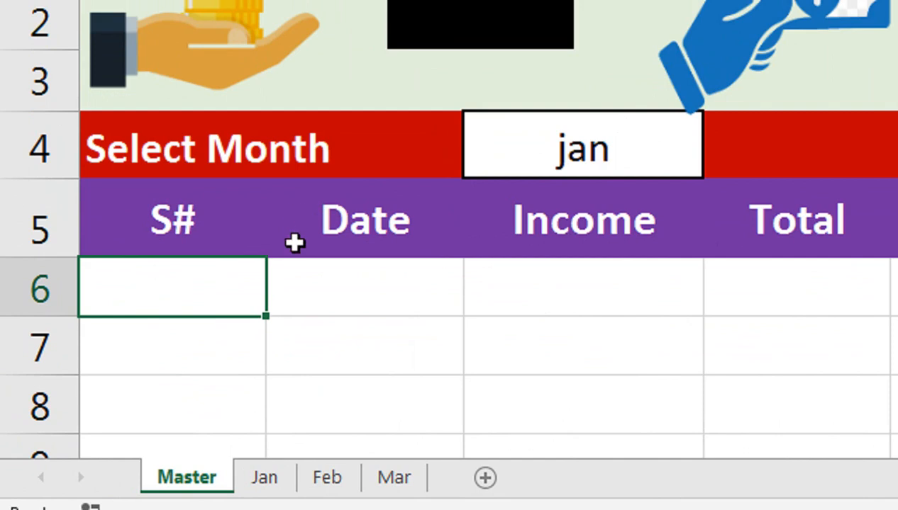
{"action": "type", "text": "=in"}
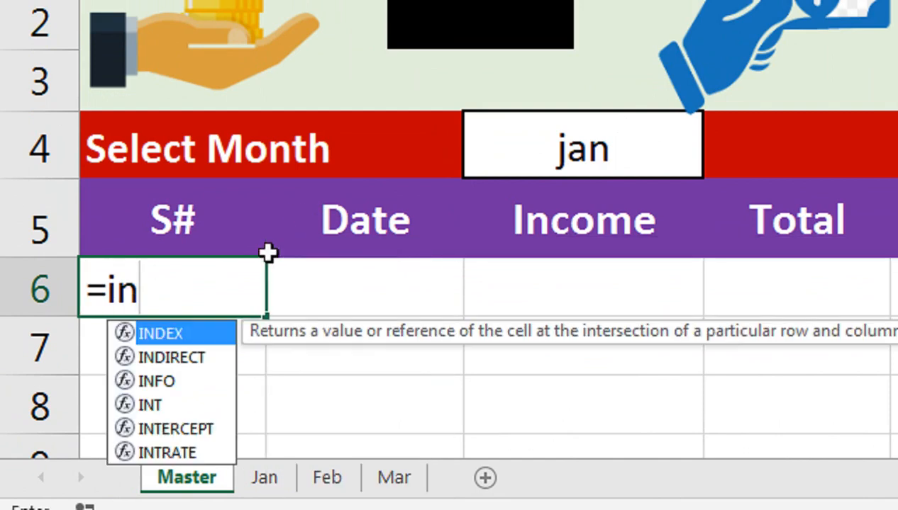
{"action": "key", "text": "Down"}
{"action": "key", "text": "Tab"}
{"action": "type", "text": "ad"}
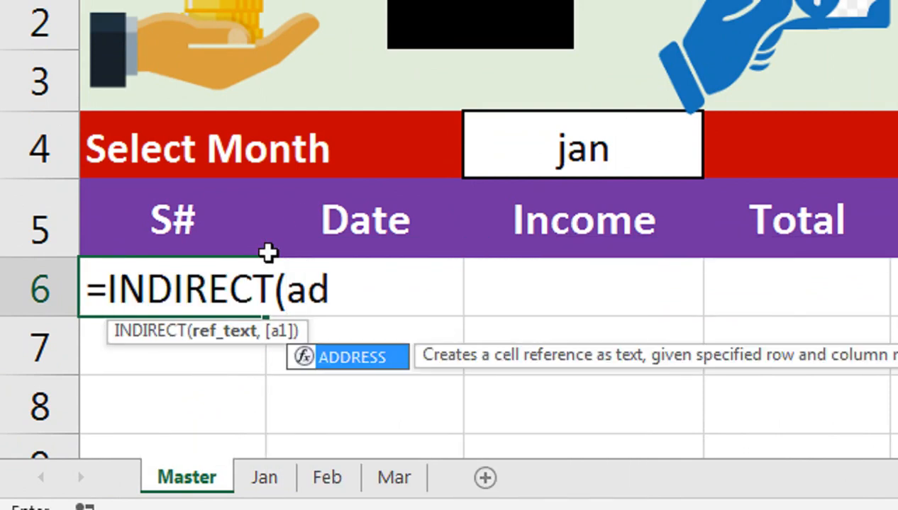
{"action": "key", "text": "Tab"}
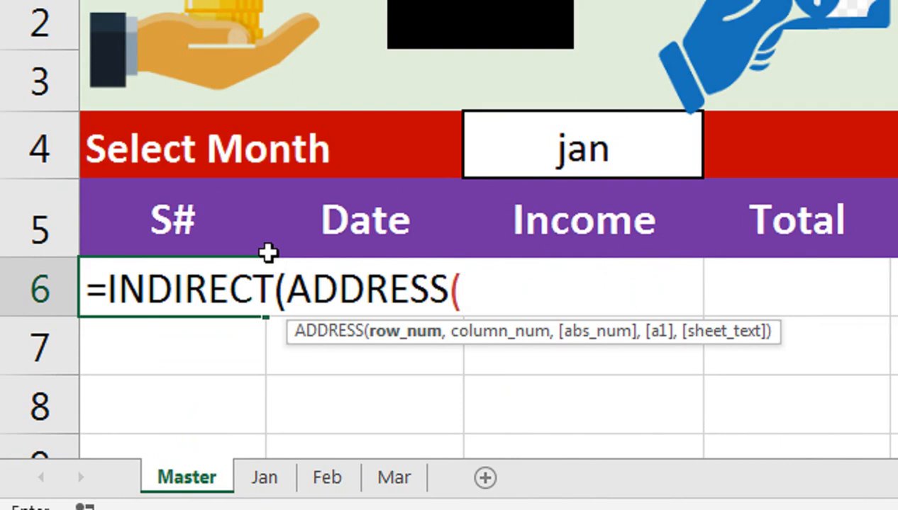
{"action": "type", "text": "row"}
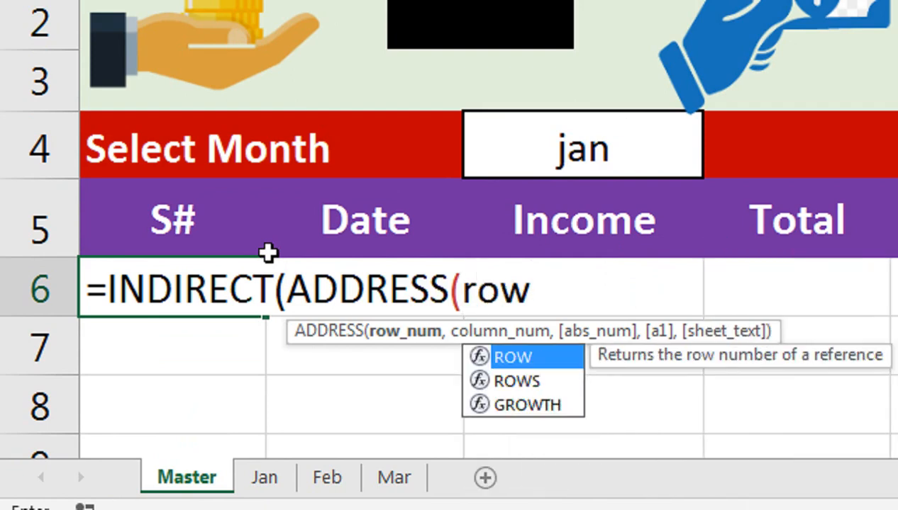
{"action": "type", "text": "()"}
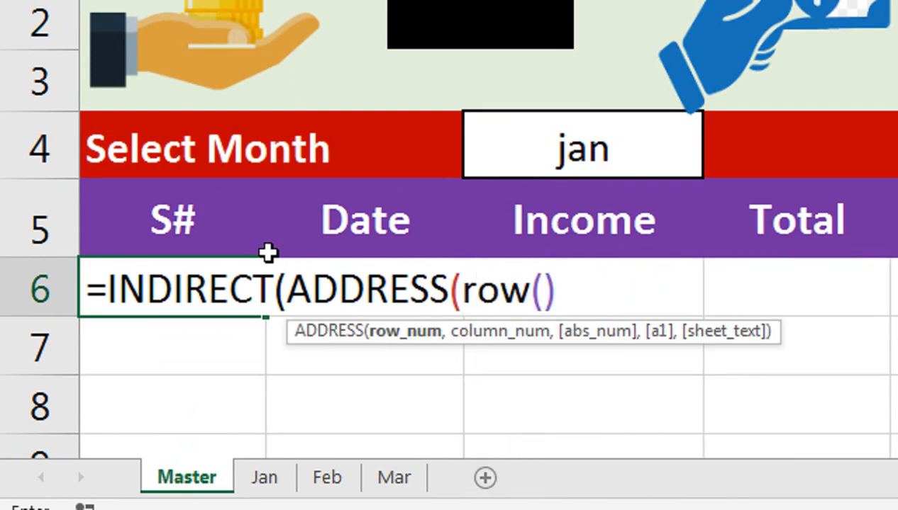
Step: Continue the A6 formula's ADDRESS arguments with COLUMN(), abs_num 1 and A1 style 1, up to the sheet text argument
{"action": "type", "text": ",colu"}
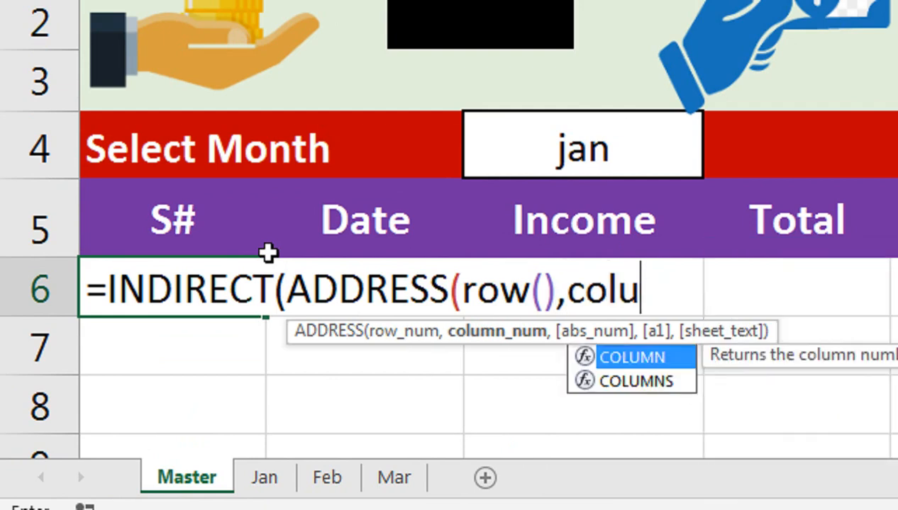
{"action": "key", "text": "Tab"}
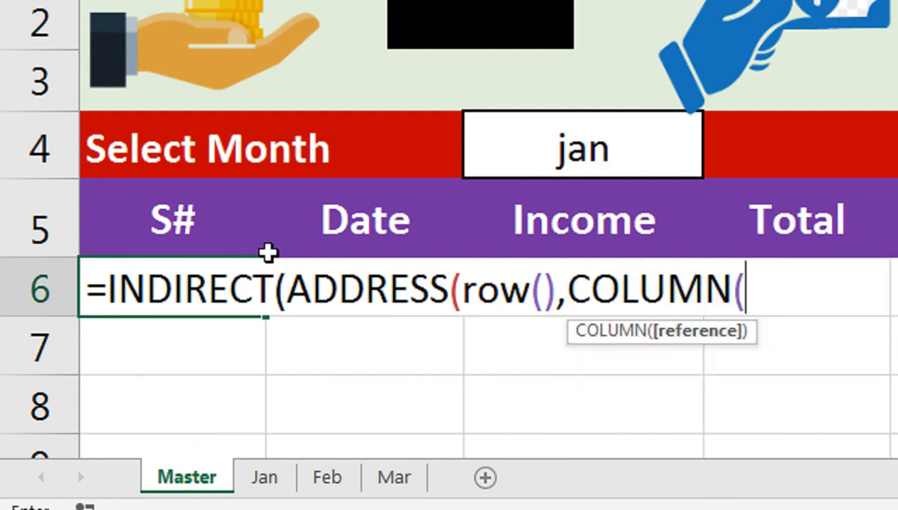
{"action": "type", "text": ")"}
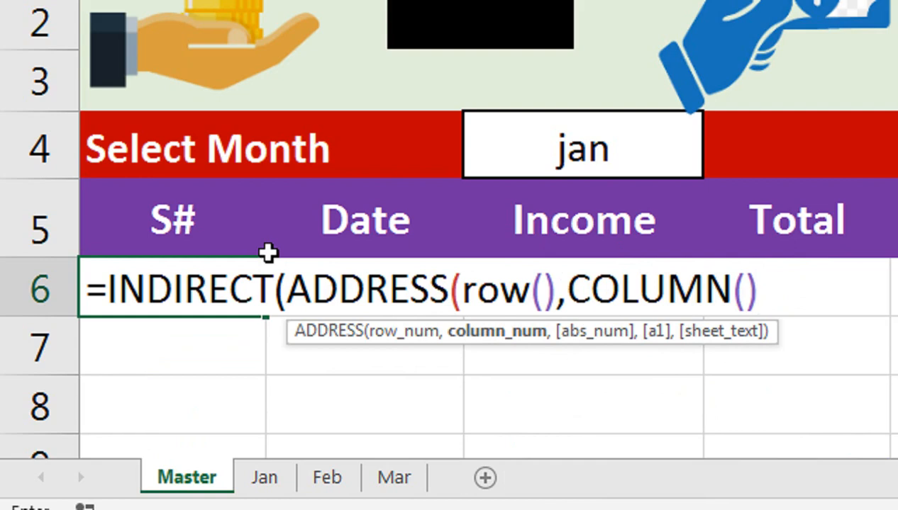
{"action": "type", "text": ","}
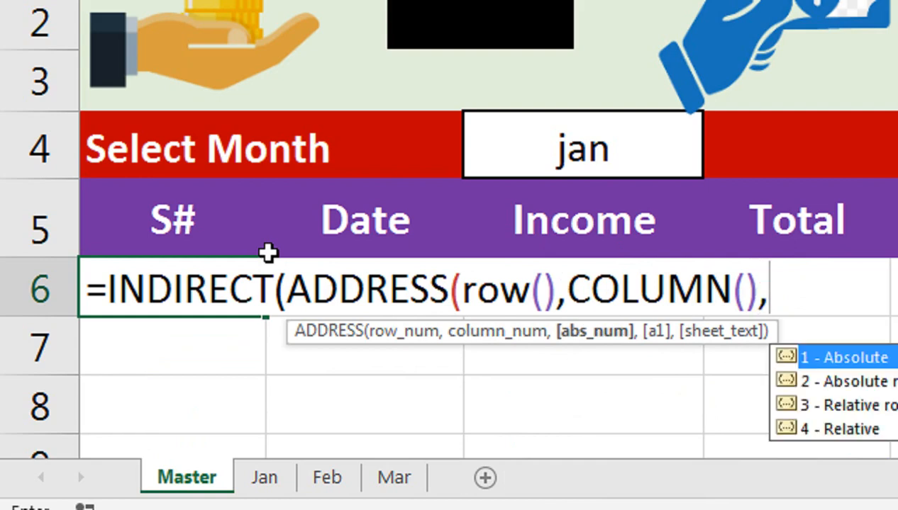
{"action": "type", "text": "1,"}
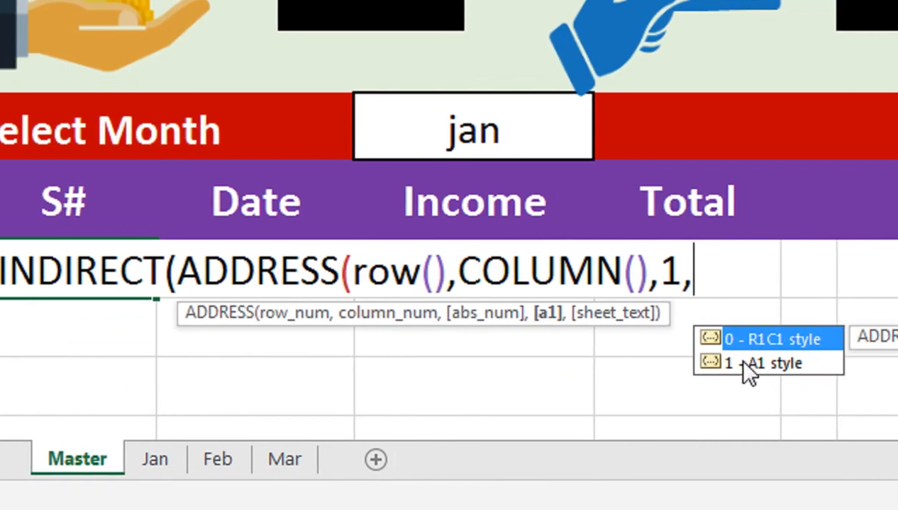
{"action": "left_click", "coordinate": [851, 380]}
{"action": "type", "text": "1,"}
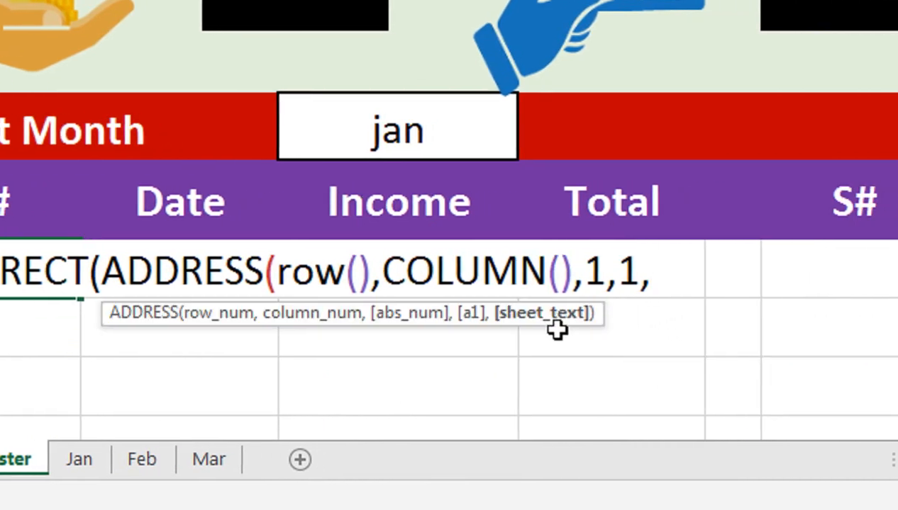
{"action": "key", "text": "Return"}
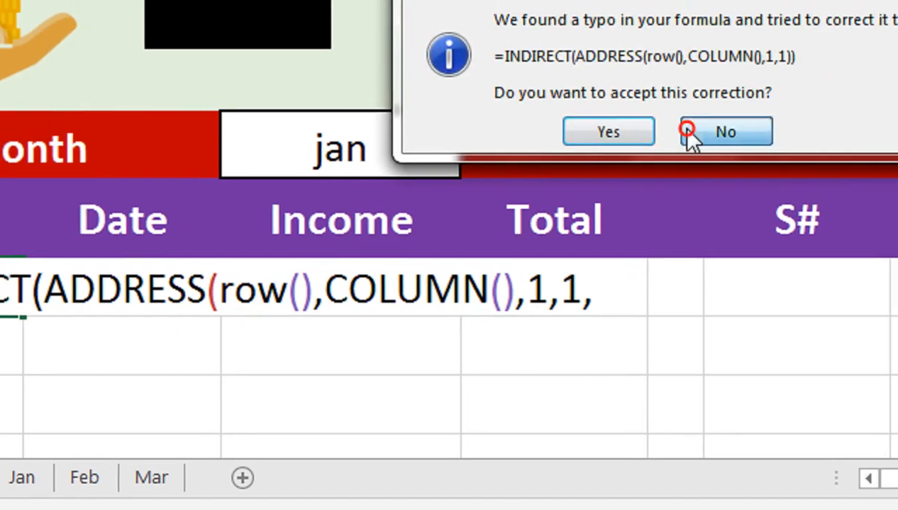
{"action": "left_click", "coordinate": [687, 132]}
{"action": "left_click", "coordinate": [658, 109]}
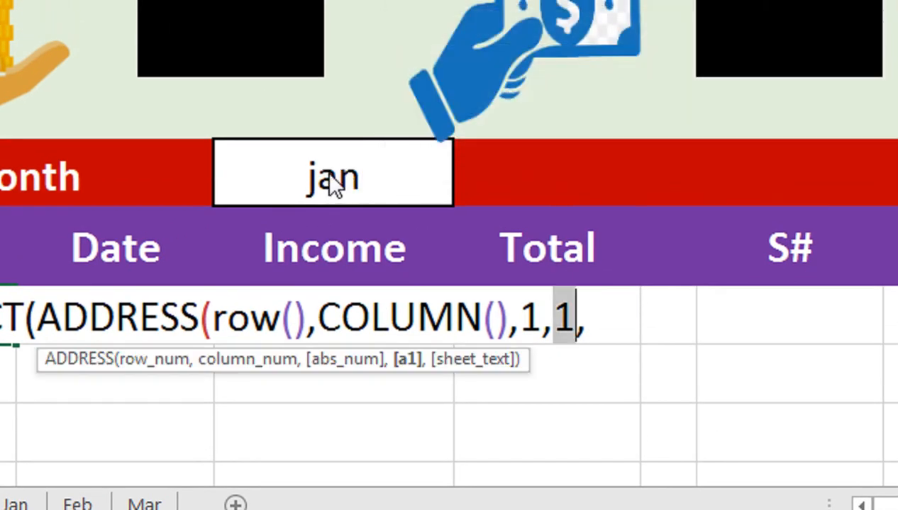
{"action": "key", "text": "Return"}
{"action": "left_click", "coordinate": [709, 168]}
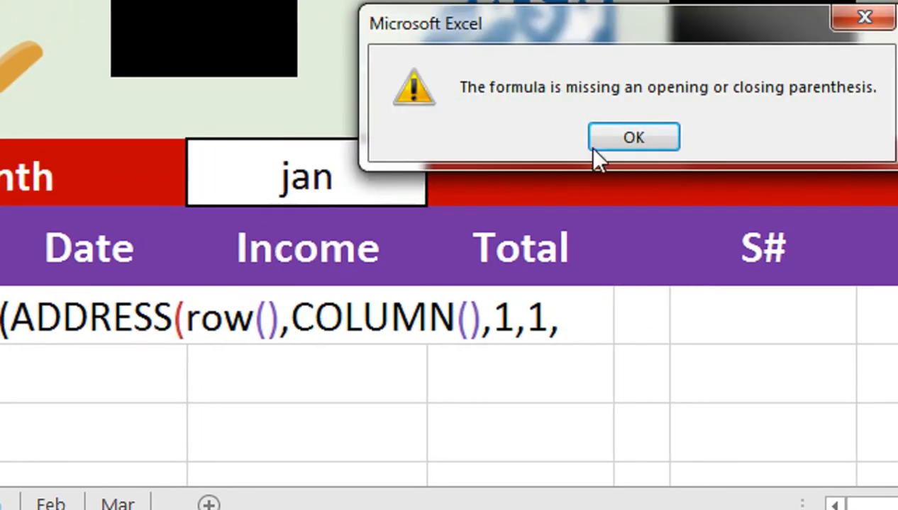
{"action": "left_click", "coordinate": [663, 138]}
{"action": "left_click", "coordinate": [517, 257]}
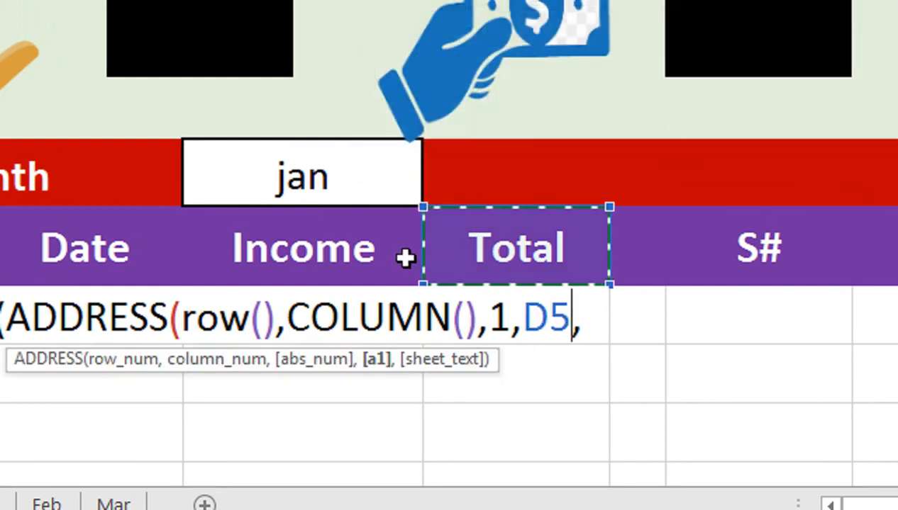
{"action": "left_click", "coordinate": [404, 258]}
{"action": "key", "text": "BackSpace"}
{"action": "key", "text": "BackSpace"}
{"action": "type", "text": "1"}
{"action": "key", "text": "Return"}
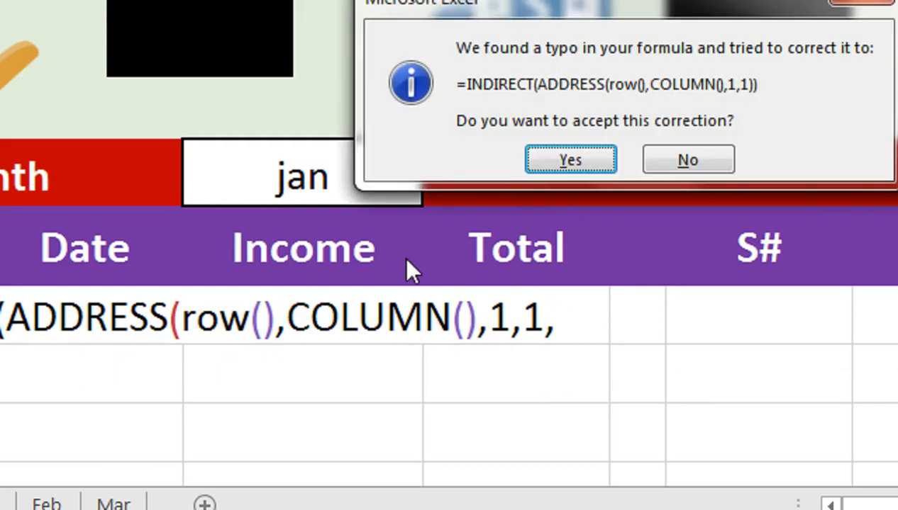
{"action": "left_click", "coordinate": [672, 159]}
{"action": "left_click", "coordinate": [666, 145]}
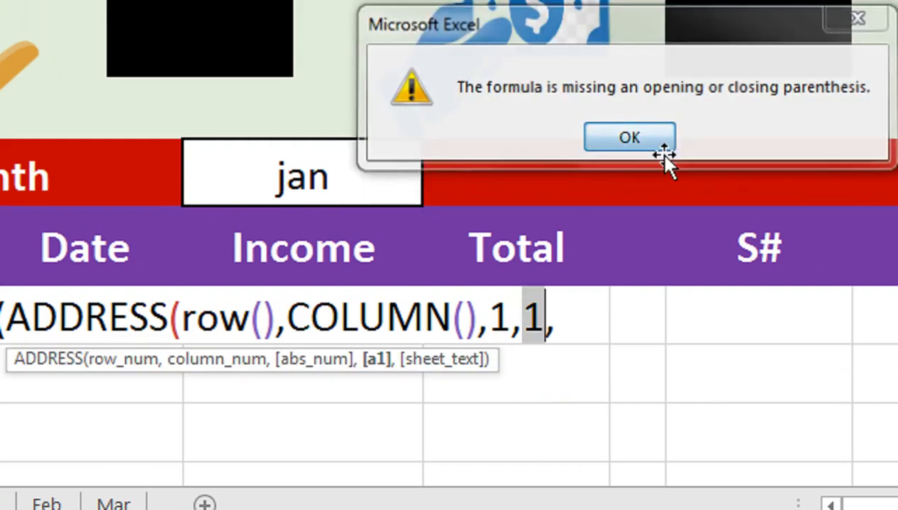
Step: Complete the A6 formula with the absolute reference $C$4 as ADDRESS's sheet text and enter it, accepting the closing-parenthesis correction
{"action": "left_click", "coordinate": [560, 332]}
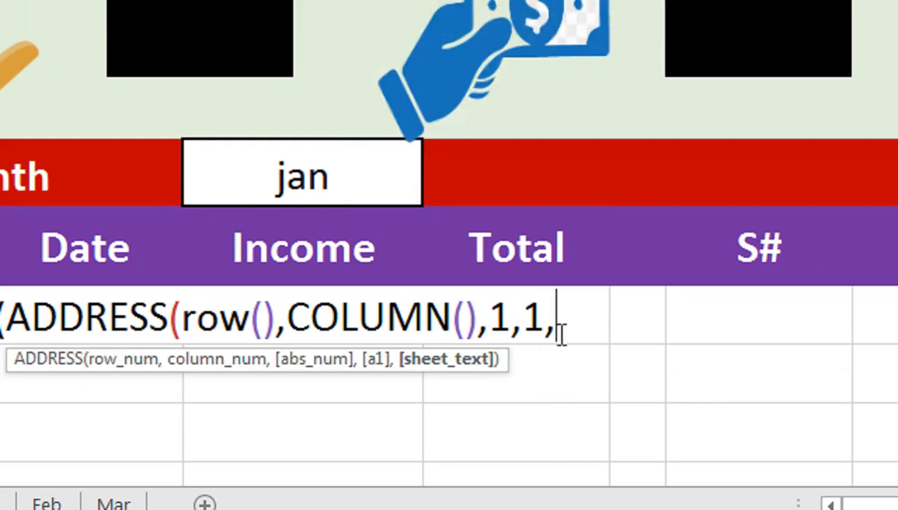
{"action": "left_click", "coordinate": [224, 265]}
{"action": "key", "text": "Up"}
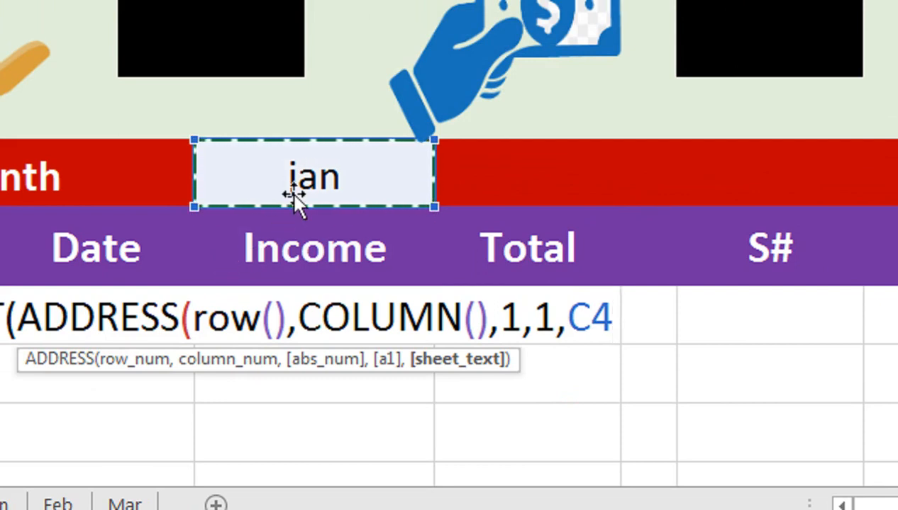
{"action": "key", "text": "F4"}
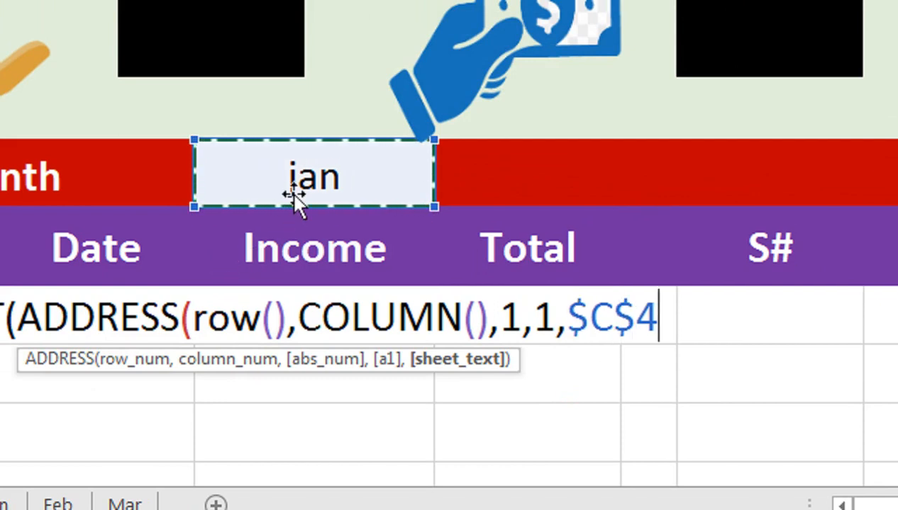
{"action": "type", "text": ")"}
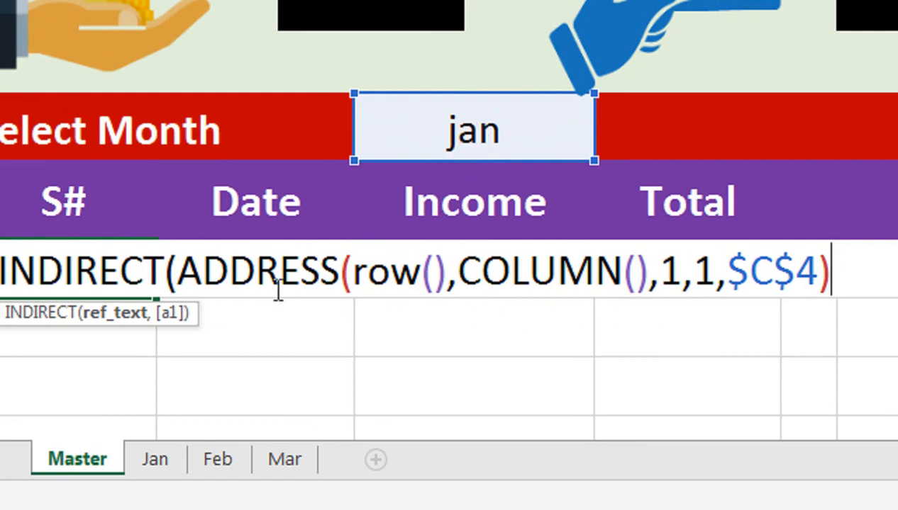
{"action": "key", "text": "Return"}
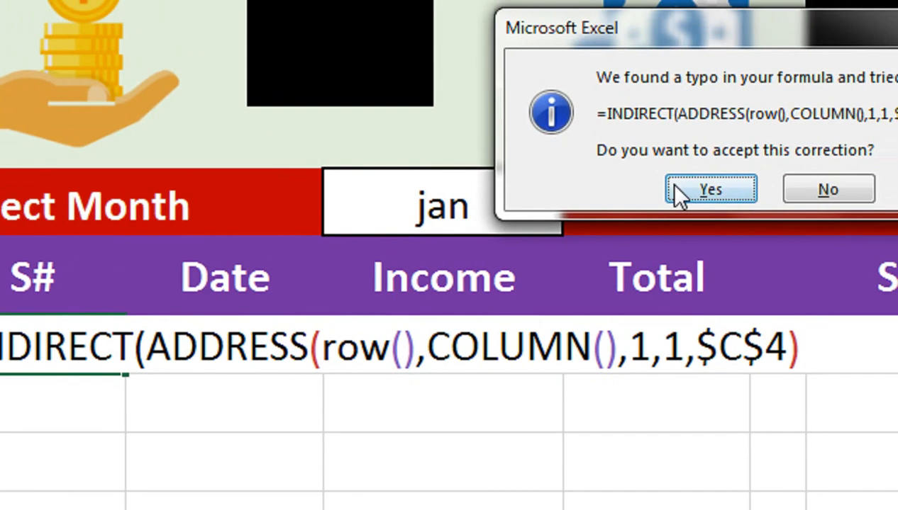
{"action": "left_click", "coordinate": [677, 191]}
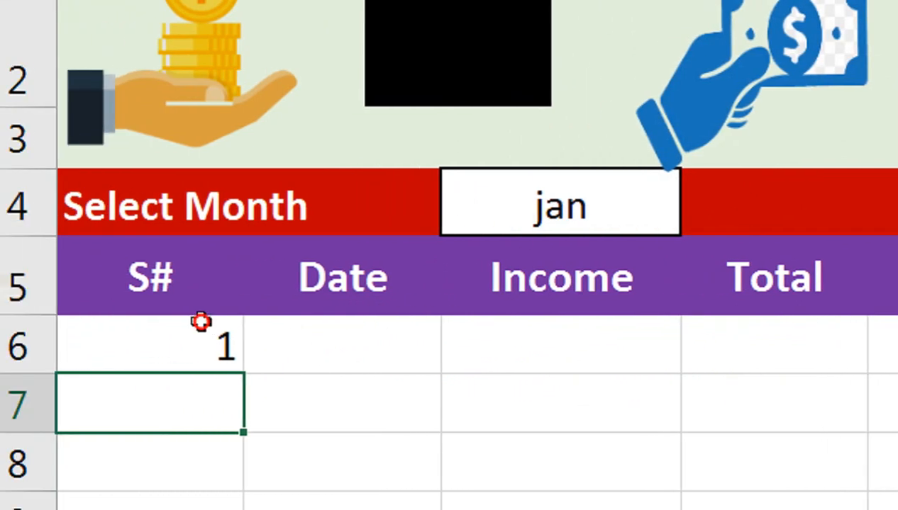
Step: Check the A6 formula, and fill it down and across the income table to D13
{"action": "left_click", "coordinate": [201, 322]}
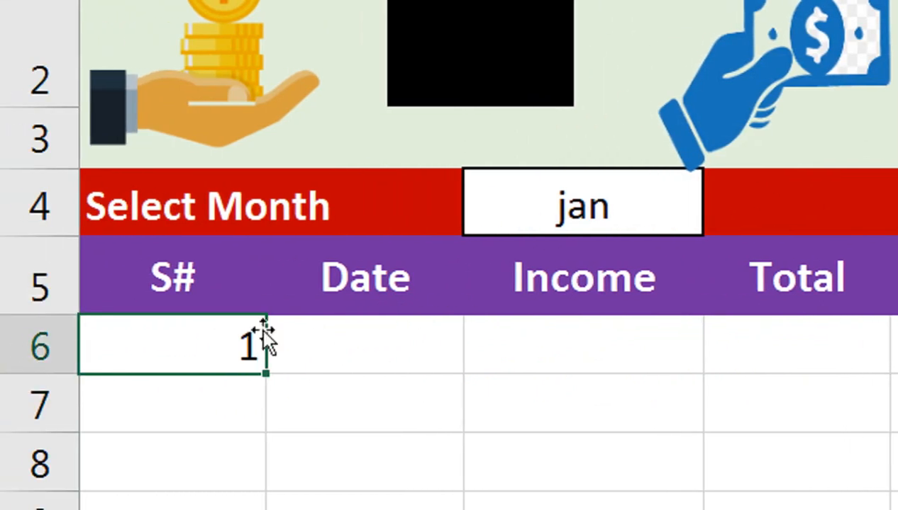
{"action": "double_click", "coordinate": [248, 365]}
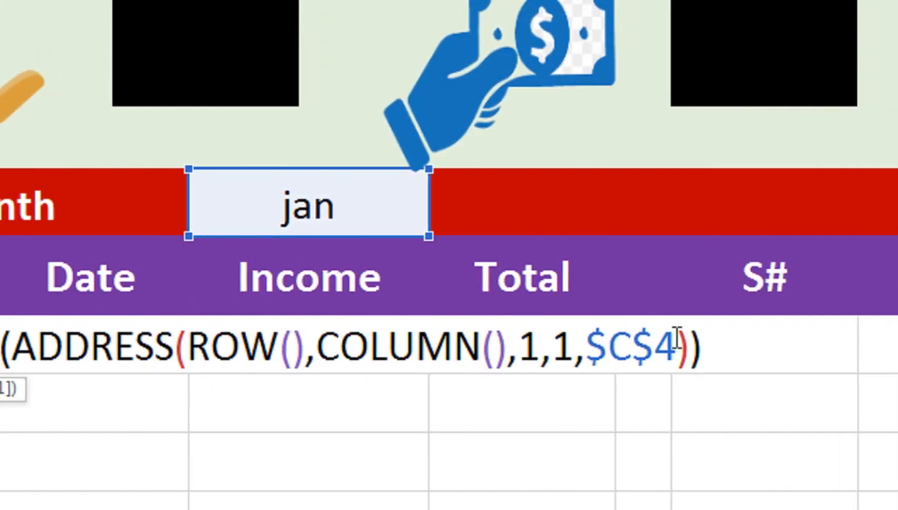
{"action": "key", "text": "Return"}
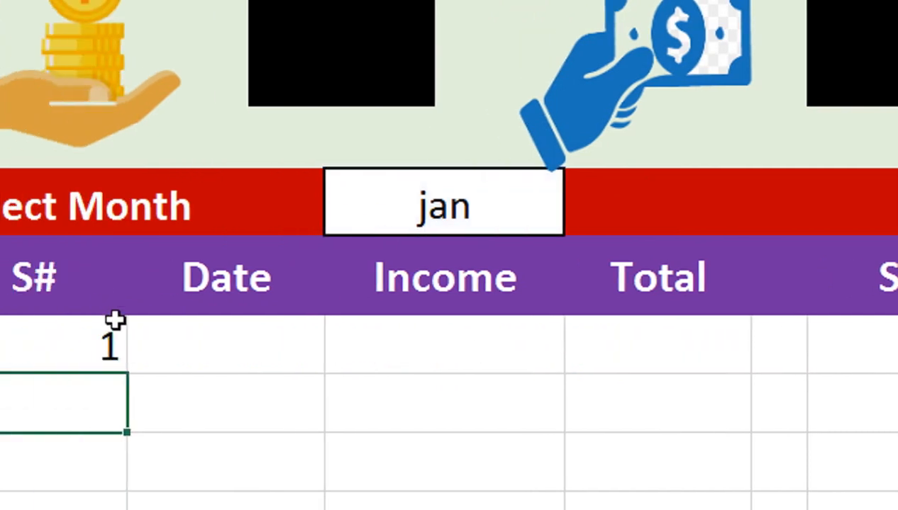
{"action": "left_click", "coordinate": [112, 332]}
{"action": "left_click_drag", "start_coordinate": [261, 368], "coordinate": [273, 411]}
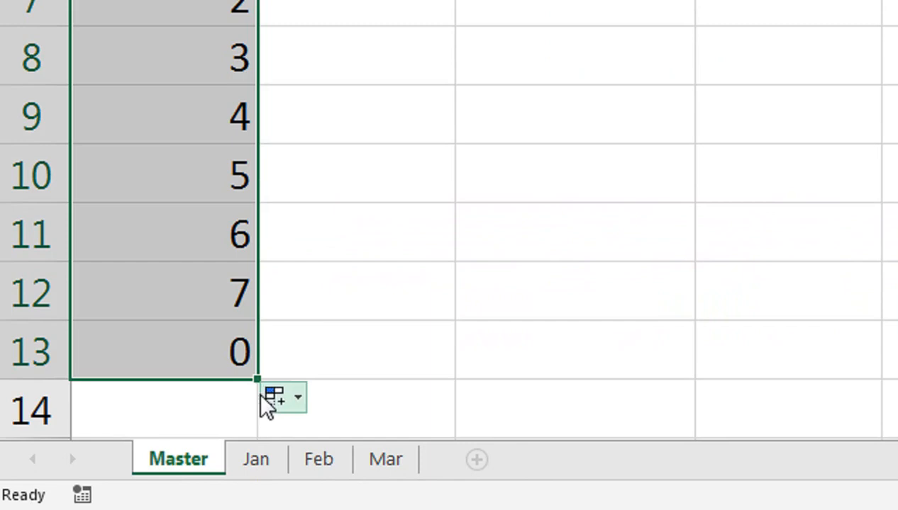
{"action": "left_click_drag", "start_coordinate": [258, 379], "coordinate": [261, 312]}
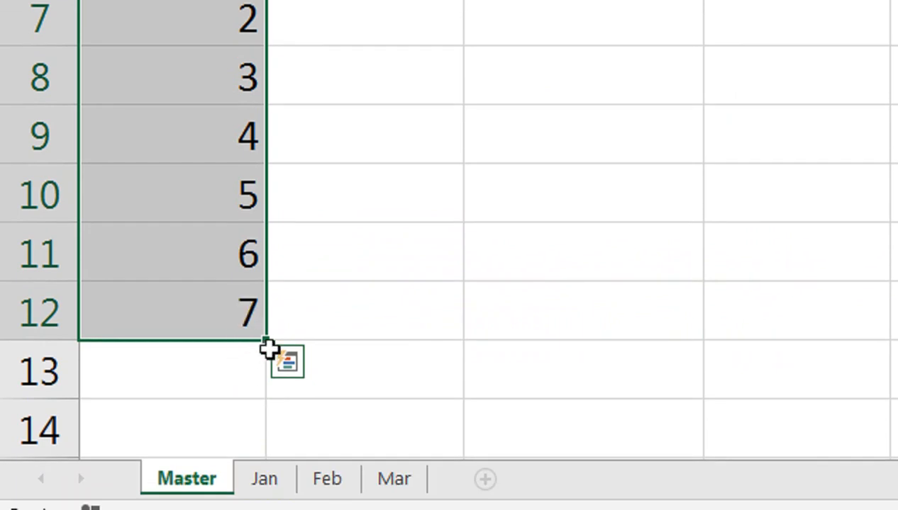
{"action": "mouse_move", "coordinate": [267, 343]}
{"action": "left_mouse_down"}
{"action": "mouse_move", "coordinate": [267, 399]}
{"action": "mouse_move", "coordinate": [667, 344]}
{"action": "mouse_move", "coordinate": [787, 335]}
{"action": "mouse_move", "coordinate": [825, 349]}
{"action": "mouse_move", "coordinate": [842, 341]}
{"action": "left_mouse_up"}
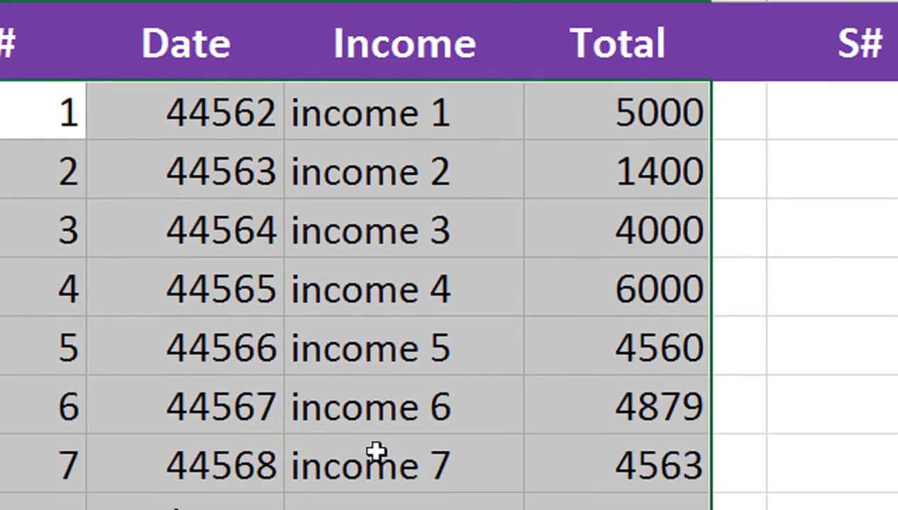
Step: Clear the zeros in cells C13 and A13 of the Total Income row
{"action": "left_click", "coordinate": [407, 397]}
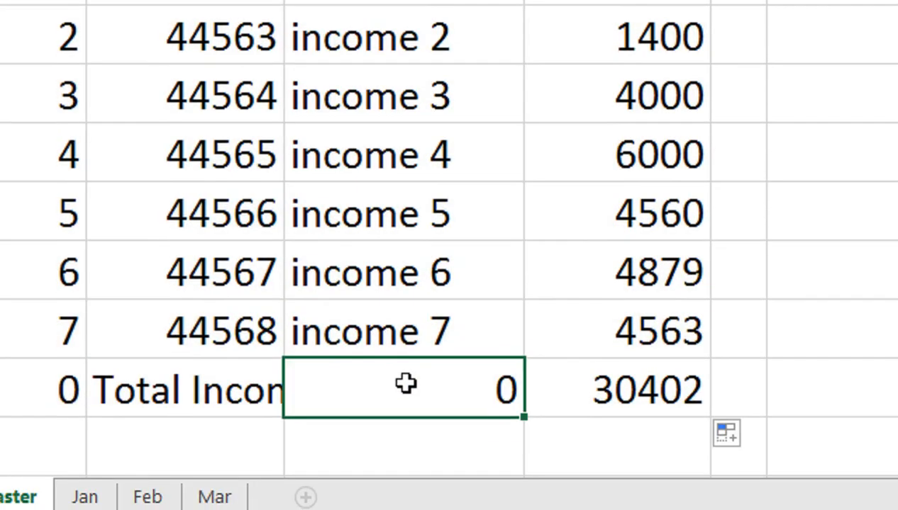
{"action": "key", "text": "Delete"}
{"action": "left_click", "coordinate": [78, 397]}
{"action": "key", "text": "Delete"}
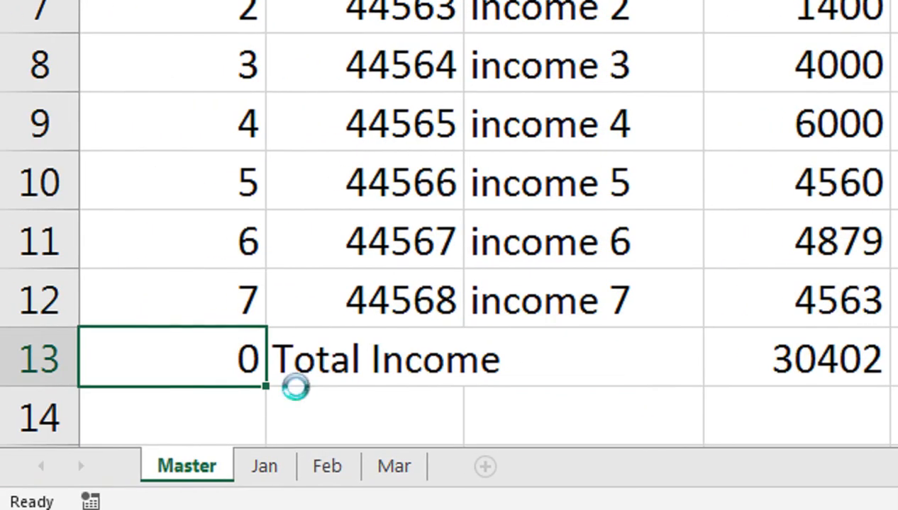
Step: Compare the Master sheet's income figures and Total Income with those on the Jan and Feb sheets
{"action": "scroll", "coordinate": [578, 287], "scroll_direction": "up", "scroll_amount": 2}
{"action": "scroll", "coordinate": [674, 262], "scroll_direction": "down", "scroll_amount": 2}
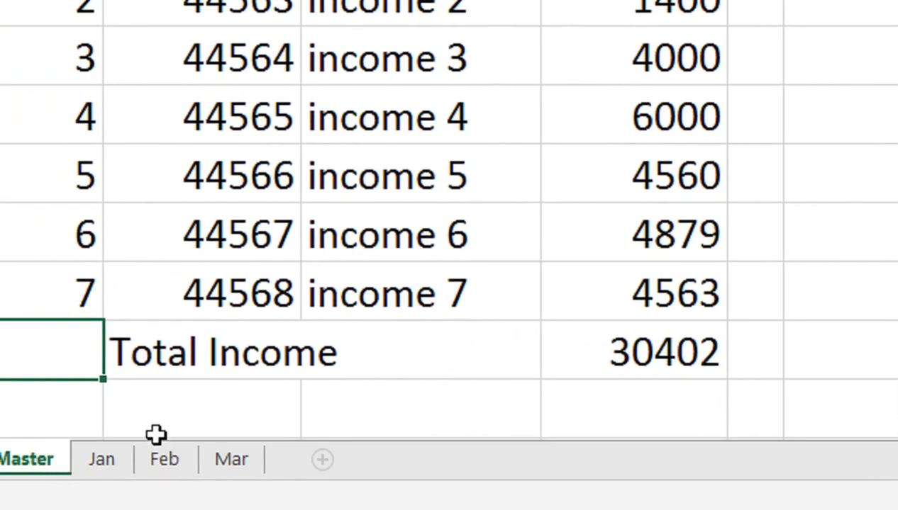
{"action": "left_click", "coordinate": [24, 492]}
{"action": "left_click", "coordinate": [769, 355]}
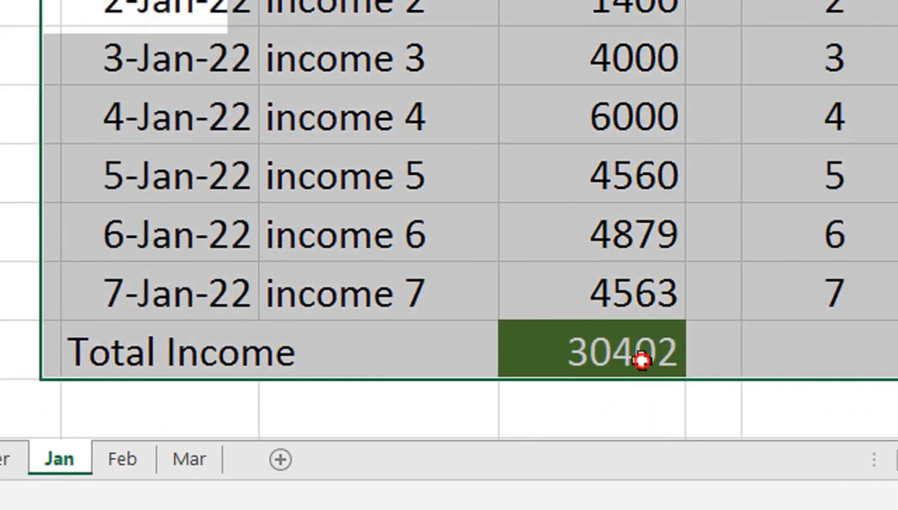
{"action": "left_click", "coordinate": [167, 460]}
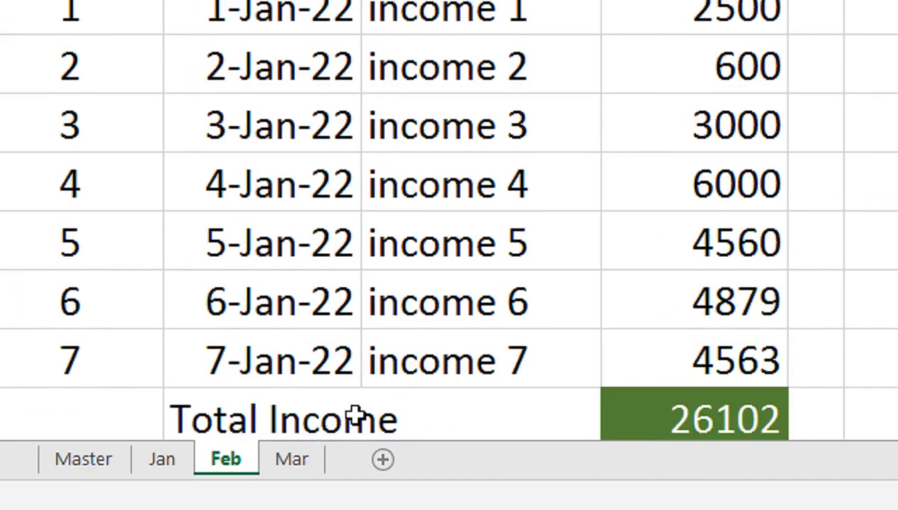
{"action": "left_click", "coordinate": [71, 460]}
{"action": "scroll", "coordinate": [426, 270], "scroll_direction": "up", "scroll_amount": 2}
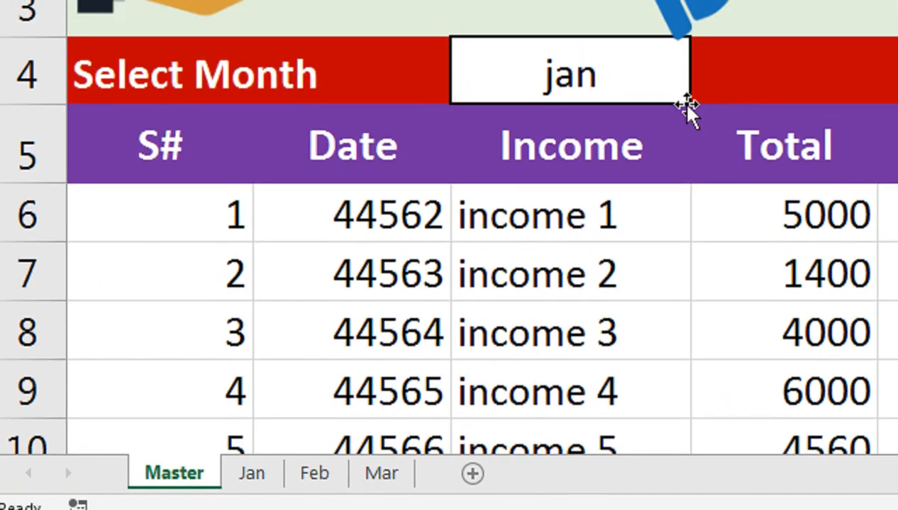
Step: Fill the formulas from D6:D13 across to column I to populate the expense table
{"action": "left_click_drag", "start_coordinate": [667, 227], "coordinate": [615, 393]}
{"action": "left_click_drag", "start_coordinate": [436, 365], "coordinate": [438, 367]}
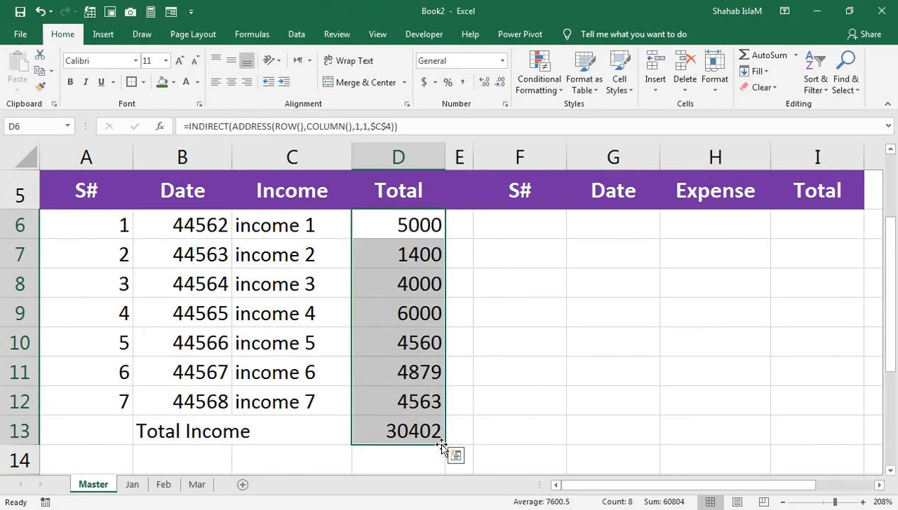
{"action": "left_click_drag", "start_coordinate": [446, 444], "coordinate": [831, 423]}
Step: Clear the unneeded formulas from spacer cells E6:E13 and the zero in F13
{"action": "left_click_drag", "start_coordinate": [459, 225], "coordinate": [459, 421]}
{"action": "key", "text": "Delete"}
{"action": "left_click", "coordinate": [512, 421]}
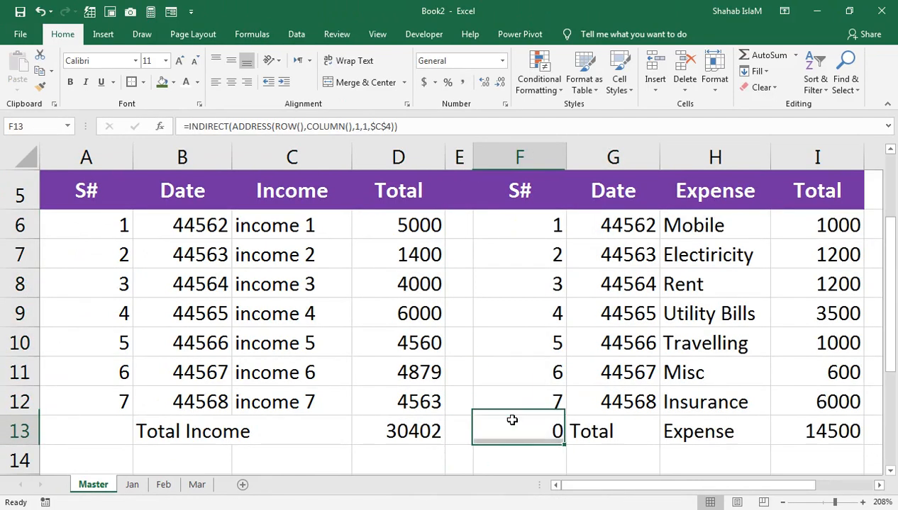
Step: Give the income and expense totals in D13 and I13 a green fill and white text
{"action": "left_click", "coordinate": [806, 435]}
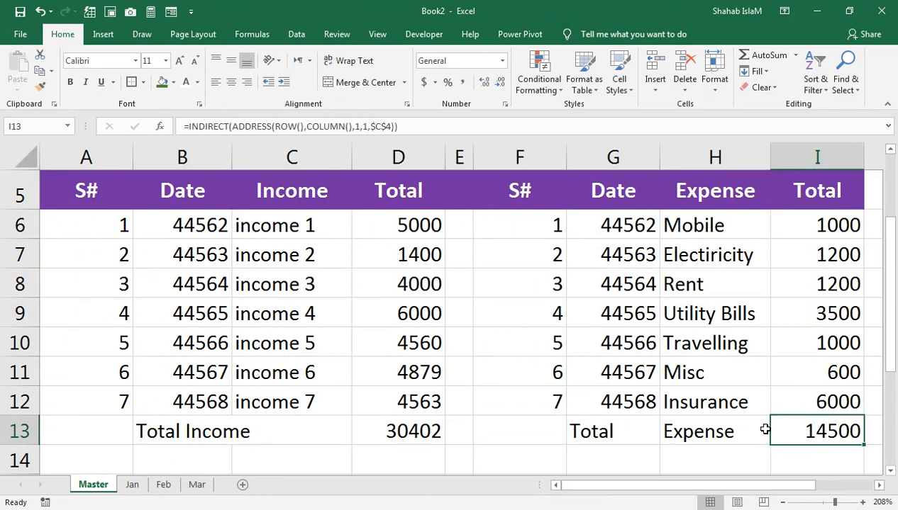
{"action": "left_click", "coordinate": [414, 434], "text": "ctrl"}
{"action": "left_click", "coordinate": [161, 84]}
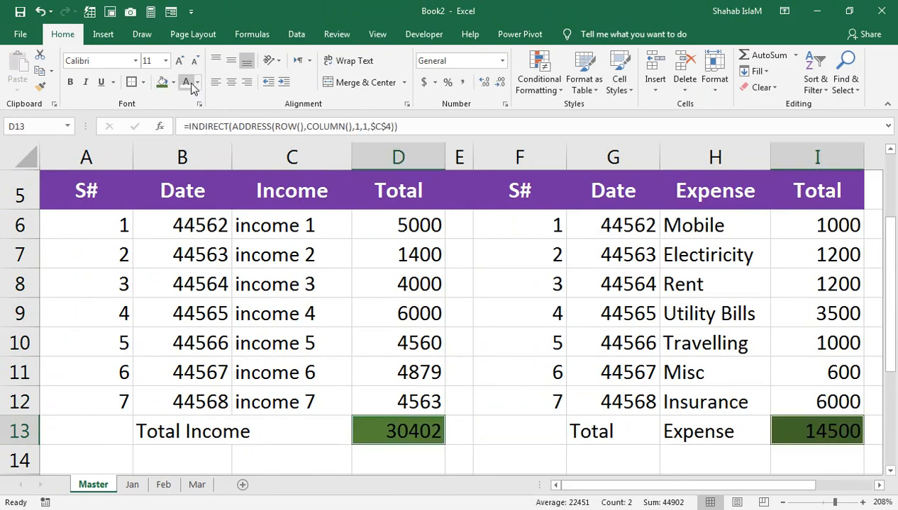
Step: Choose feb in the Select Month cell C4 and compare the Master figures with the Feb sheet
{"action": "scroll", "coordinate": [327, 230], "scroll_direction": "up", "scroll_amount": 1}
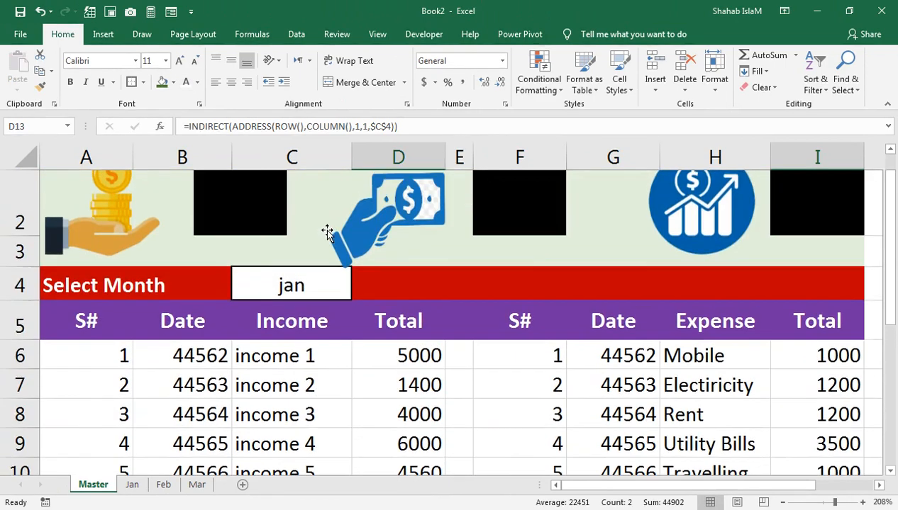
{"action": "left_click", "coordinate": [287, 285]}
{"action": "left_click", "coordinate": [264, 283]}
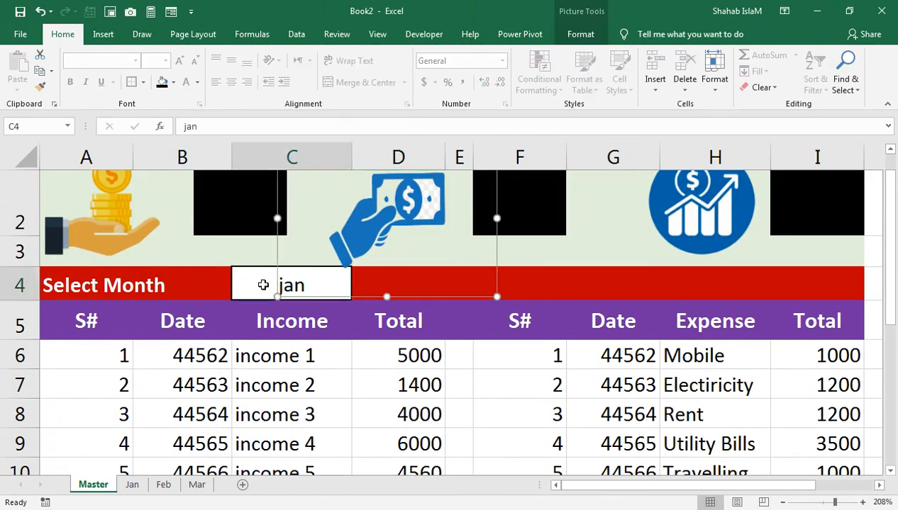
{"action": "left_click", "coordinate": [357, 292]}
{"action": "left_click", "coordinate": [320, 327]}
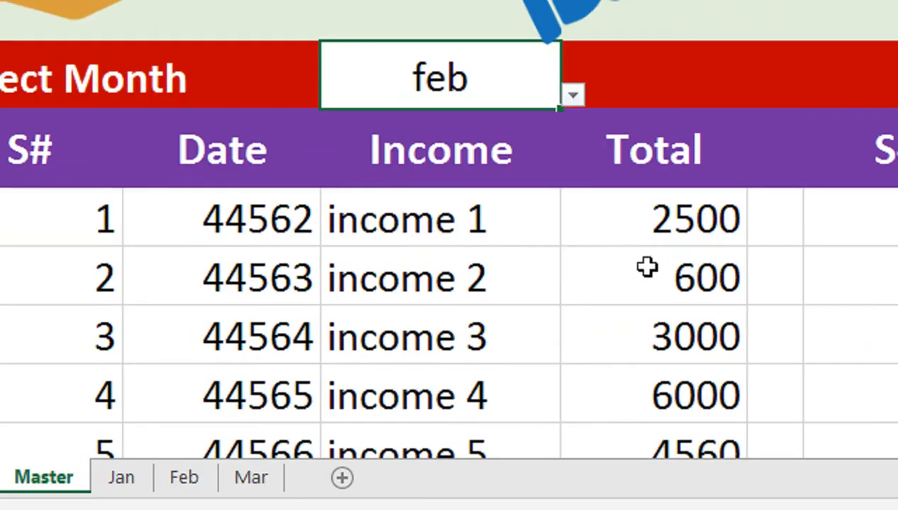
{"action": "scroll", "coordinate": [647, 267], "scroll_direction": "down", "scroll_amount": 2}
{"action": "left_click", "coordinate": [183, 477]}
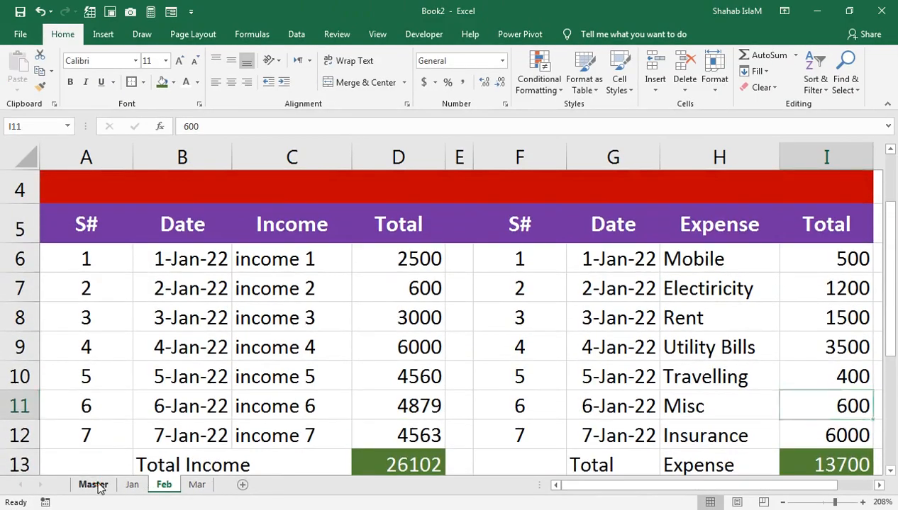
{"action": "left_click", "coordinate": [93, 485]}
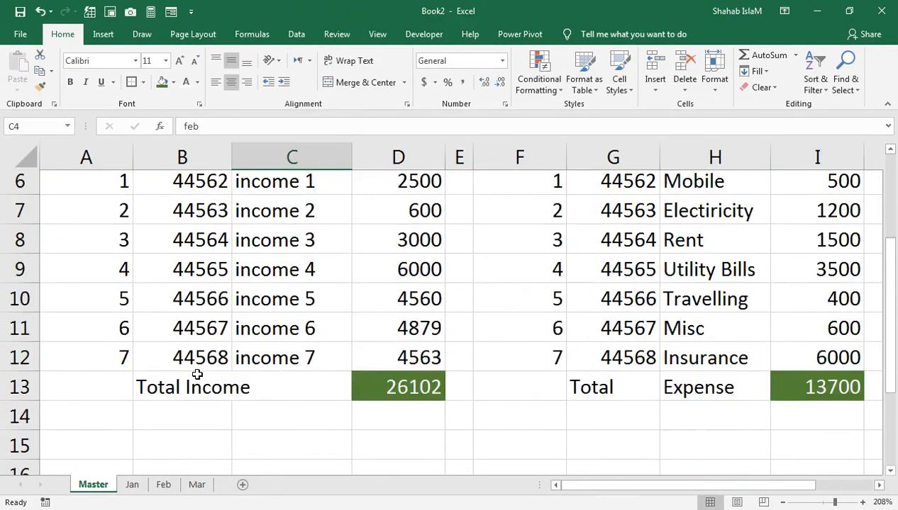
Step: Choose jan in the Select Month cell C4 of the Master sheet
{"action": "scroll", "coordinate": [199, 361], "scroll_direction": "up", "scroll_amount": 5}
{"action": "left_click", "coordinate": [254, 238]}
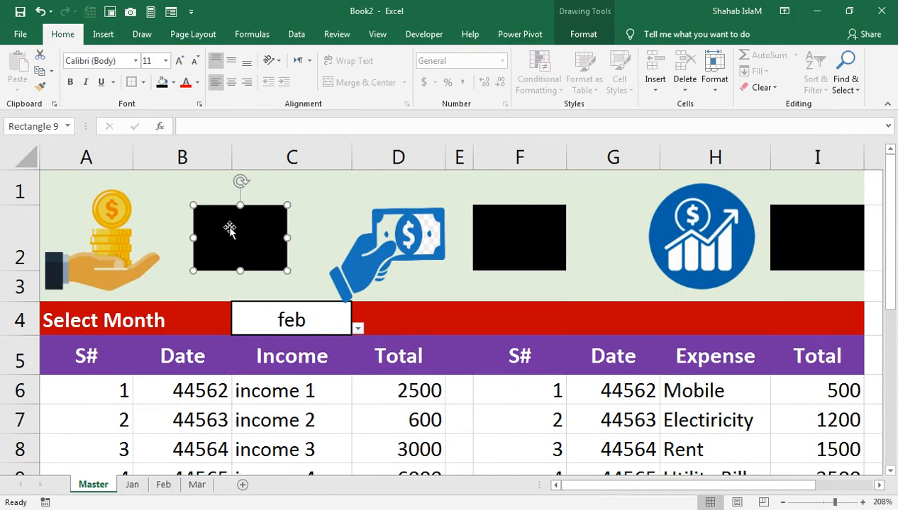
{"action": "left_click", "coordinate": [357, 329]}
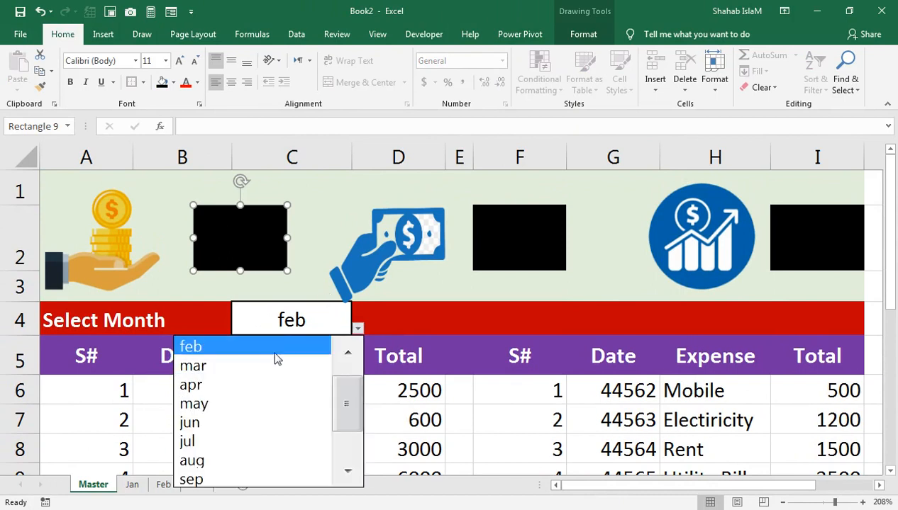
{"action": "left_click_drag", "start_coordinate": [357, 386], "coordinate": [357, 379]}
{"action": "left_click", "coordinate": [280, 365]}
{"action": "left_click", "coordinate": [336, 321]}
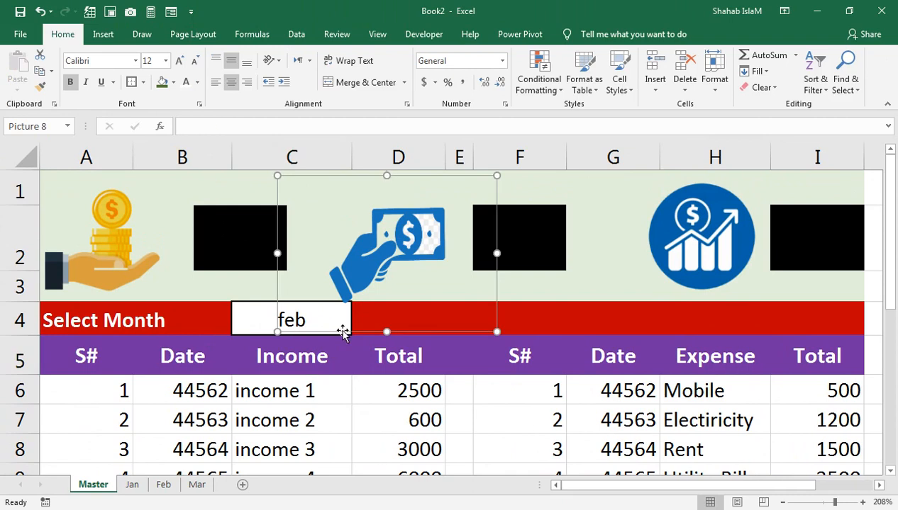
{"action": "left_click", "coordinate": [330, 320]}
{"action": "left_click", "coordinate": [357, 328]}
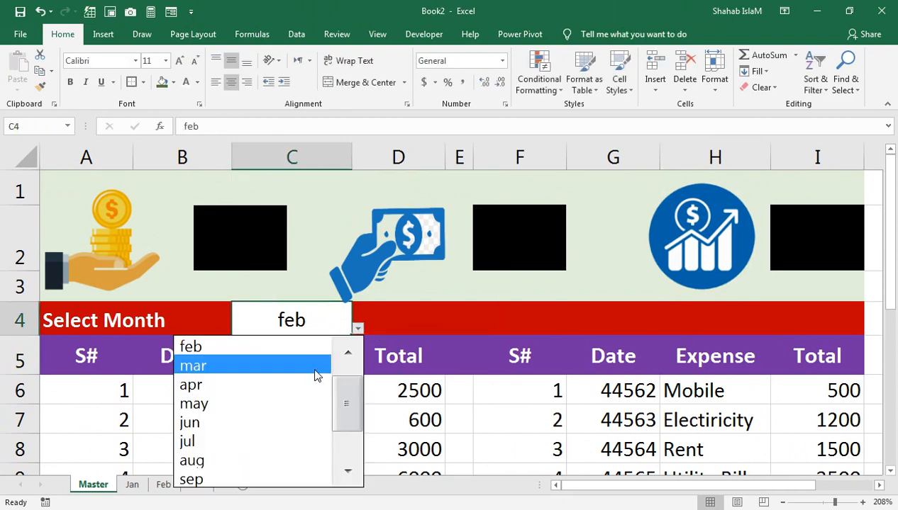
{"action": "left_click_drag", "start_coordinate": [351, 386], "coordinate": [351, 380]}
{"action": "left_click", "coordinate": [192, 346]}
Step: Link the black income rectangle in the Master header to the total income cell with =$D$13
{"action": "left_click", "coordinate": [224, 234]}
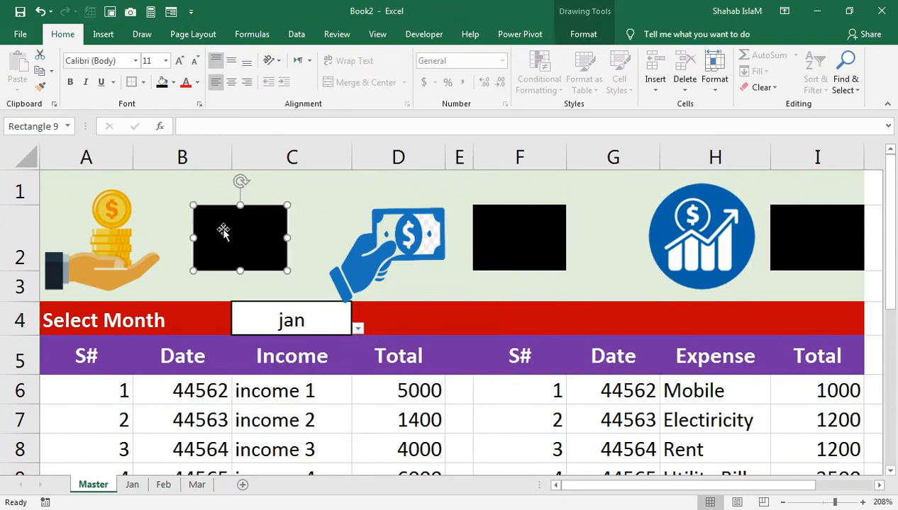
{"action": "right_click", "coordinate": [221, 220]}
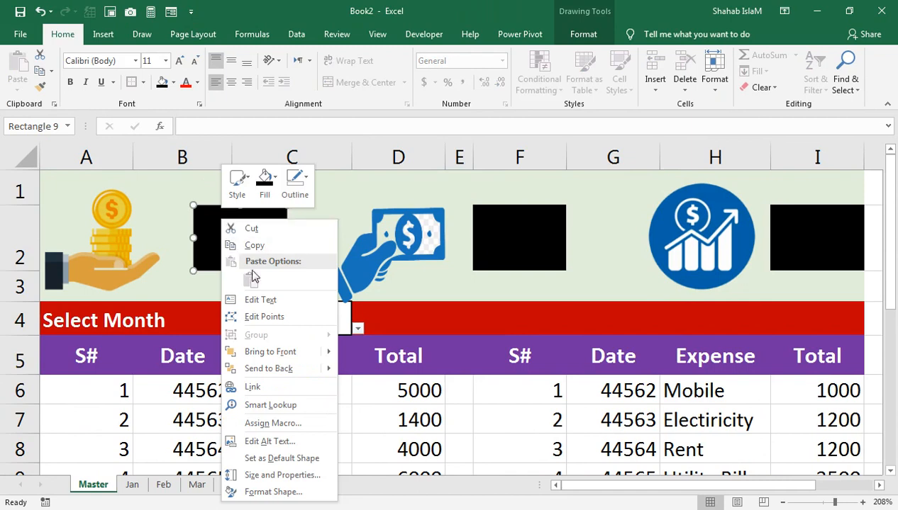
{"action": "left_click", "coordinate": [261, 301]}
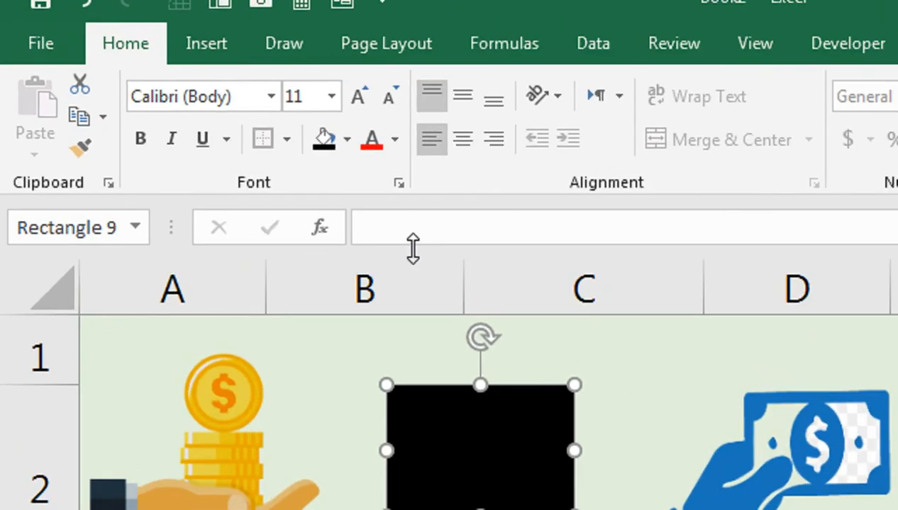
{"action": "left_click", "coordinate": [208, 130]}
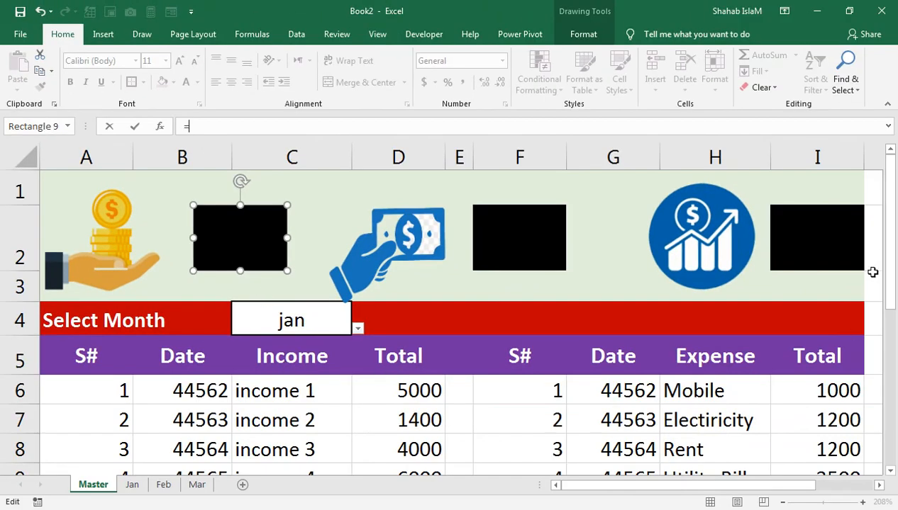
{"action": "scroll", "coordinate": [894, 241], "scroll_direction": "down", "scroll_amount": 2}
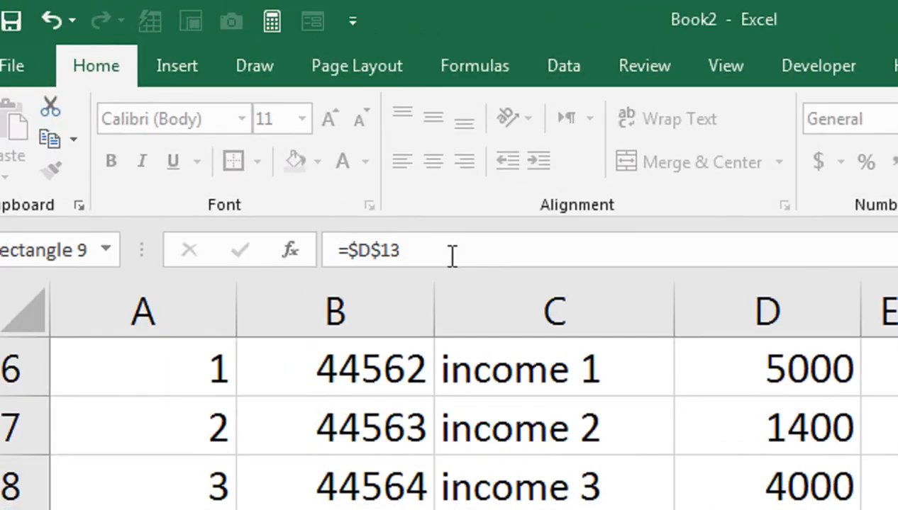
{"action": "scroll", "coordinate": [473, 439], "scroll_direction": "up", "scroll_amount": 2}
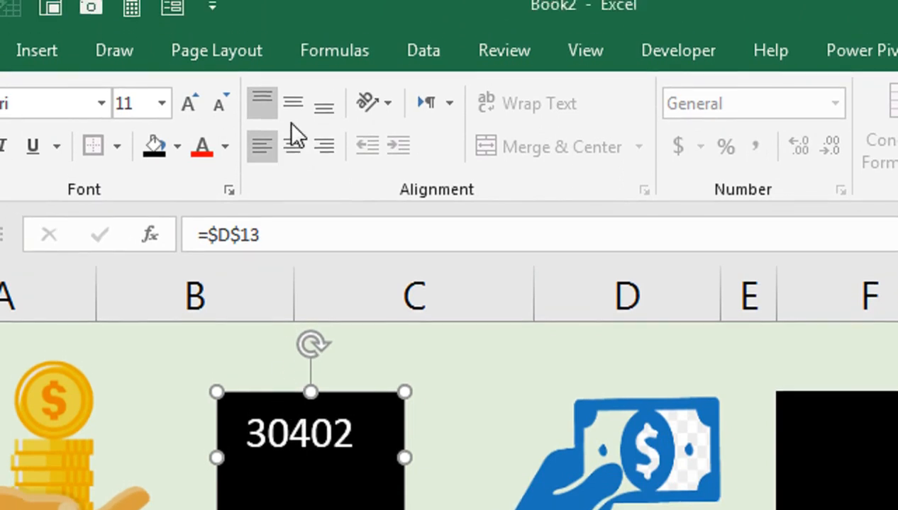
Step: Centre the income rectangle's text horizontally and vertically and enlarge it to size 12
{"action": "left_click", "coordinate": [291, 79]}
{"action": "left_click", "coordinate": [293, 164]}
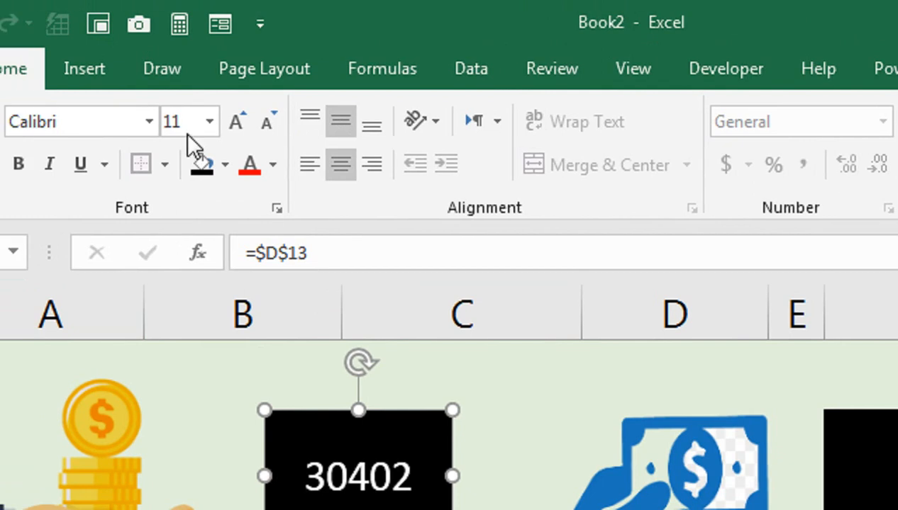
{"action": "left_click", "coordinate": [234, 125]}
{"action": "left_click", "coordinate": [234, 125]}
{"action": "left_click", "coordinate": [295, 121]}
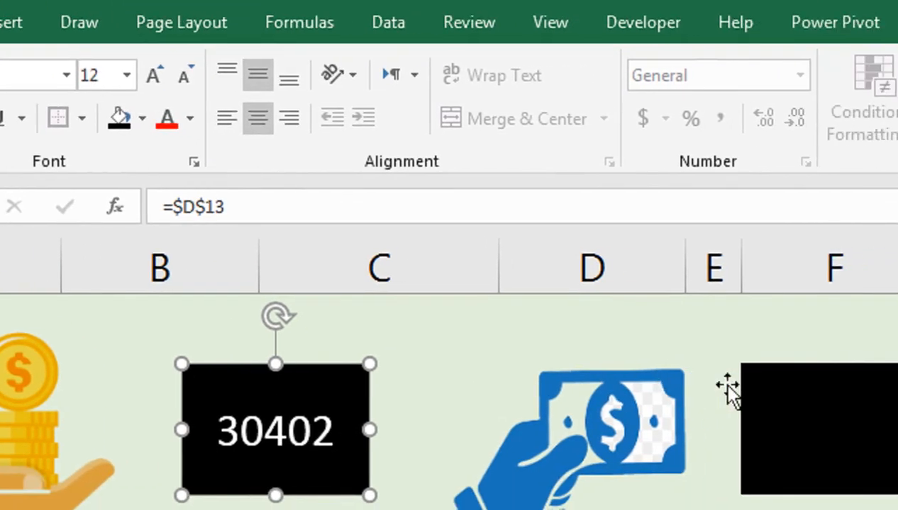
Step: Show the total expense in the black header cell F2 with the formula =I13
{"action": "left_click", "coordinate": [892, 466]}
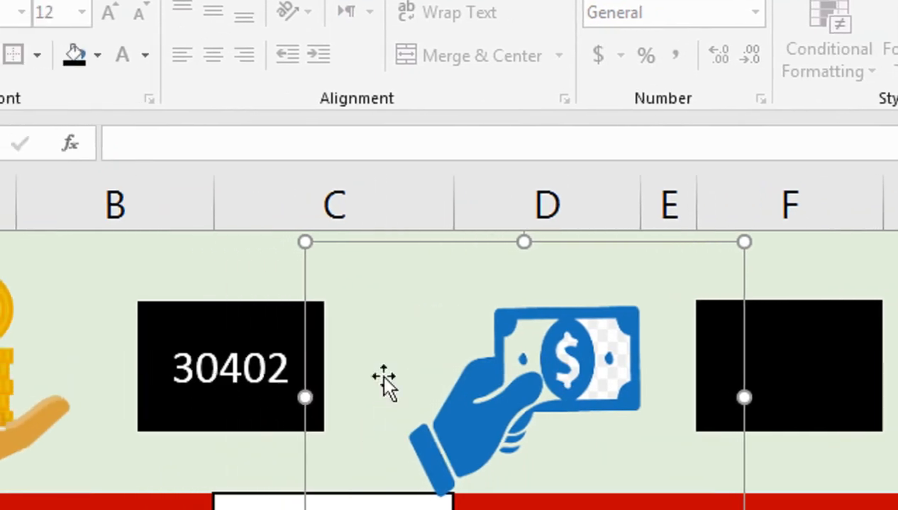
{"action": "left_click", "coordinate": [771, 376]}
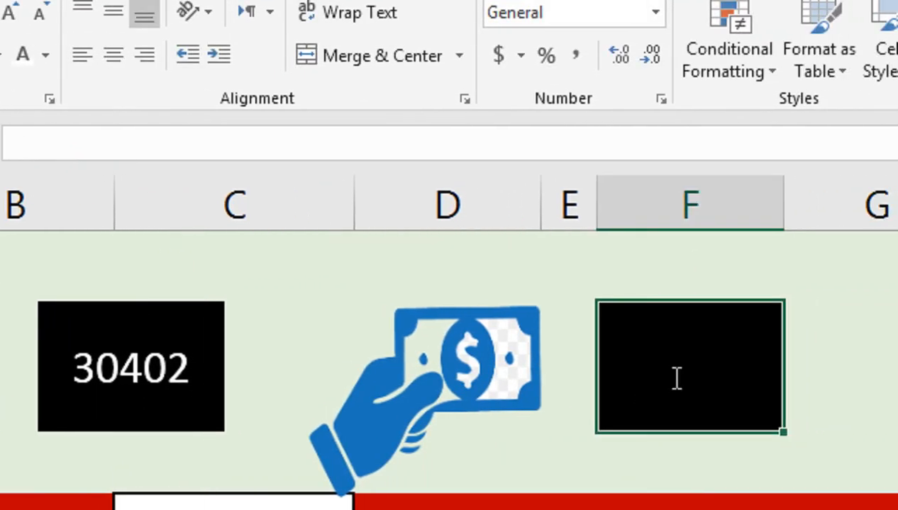
{"action": "type", "text": "="}
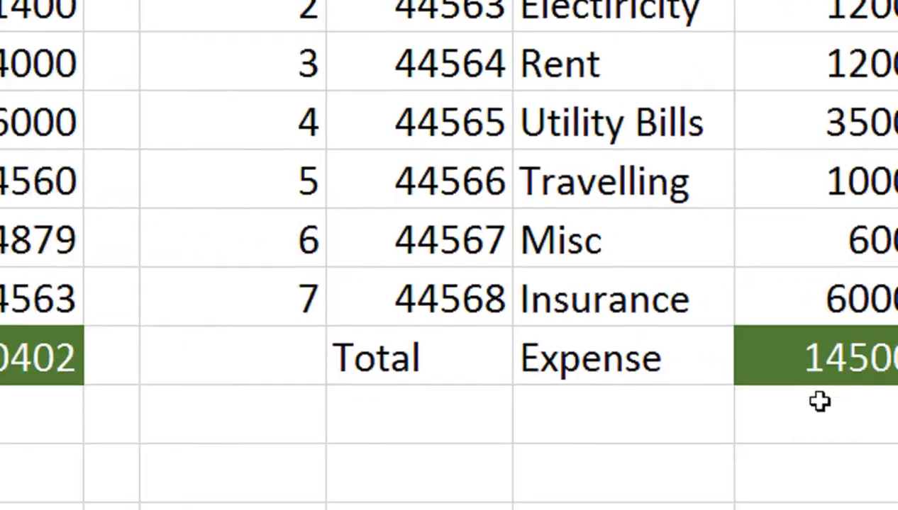
{"action": "left_click", "coordinate": [816, 365]}
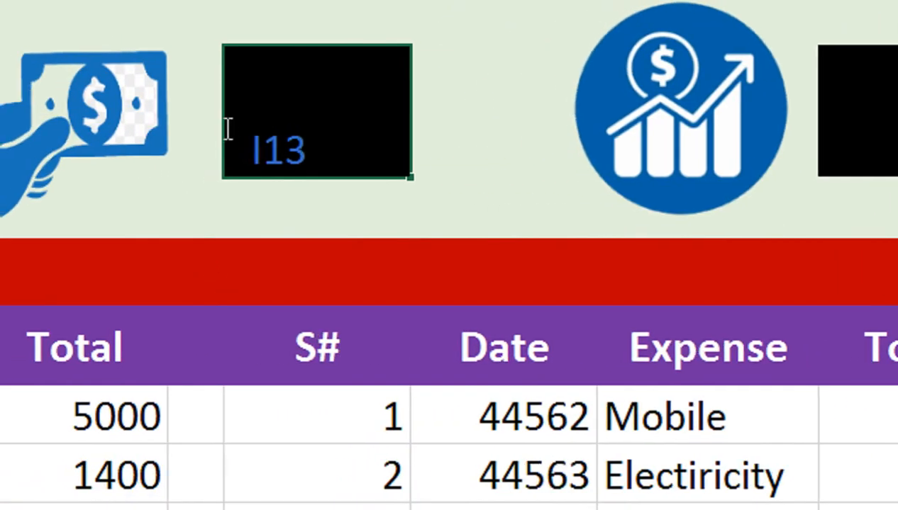
{"action": "key", "text": "Return"}
Step: Format F2 as centred both ways, white, bold and size 12, and make the income rectangle's text bold
{"action": "left_click", "coordinate": [312, 94]}
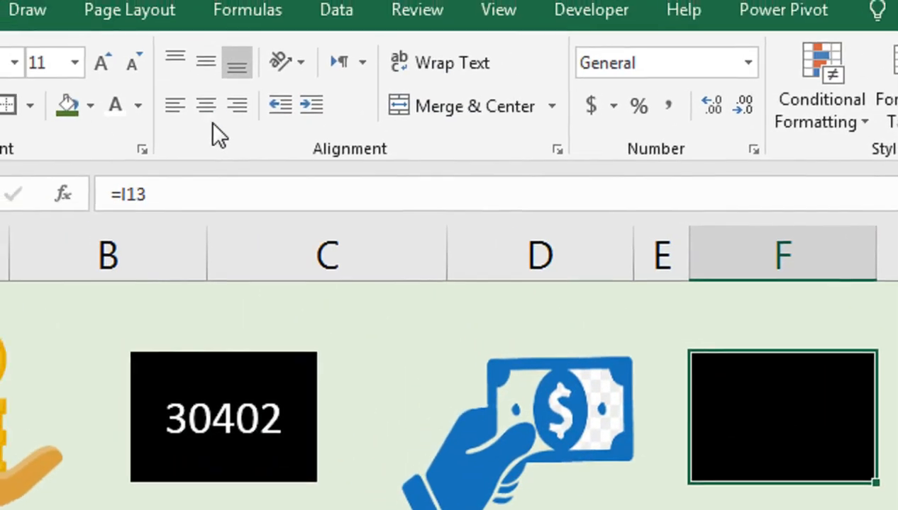
{"action": "left_click", "coordinate": [223, 127]}
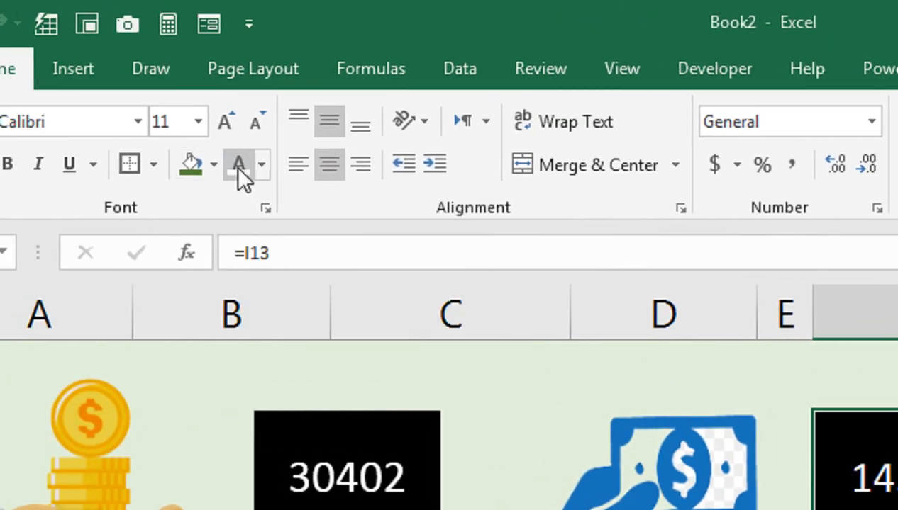
{"action": "left_click", "coordinate": [553, 421]}
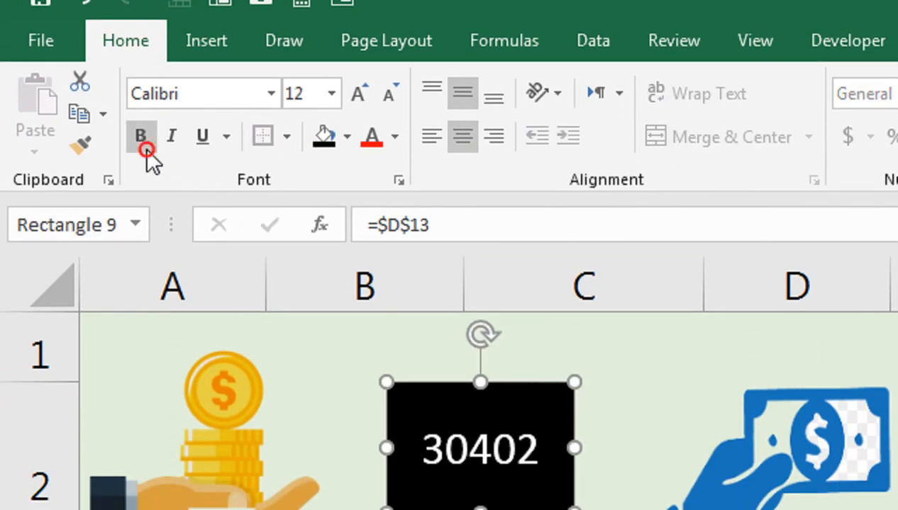
{"action": "left_click", "coordinate": [146, 150]}
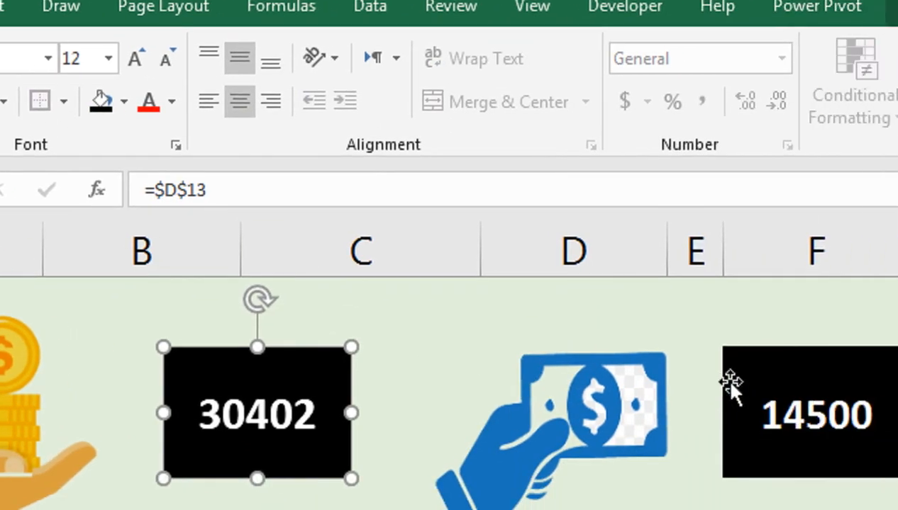
{"action": "left_click", "coordinate": [729, 383]}
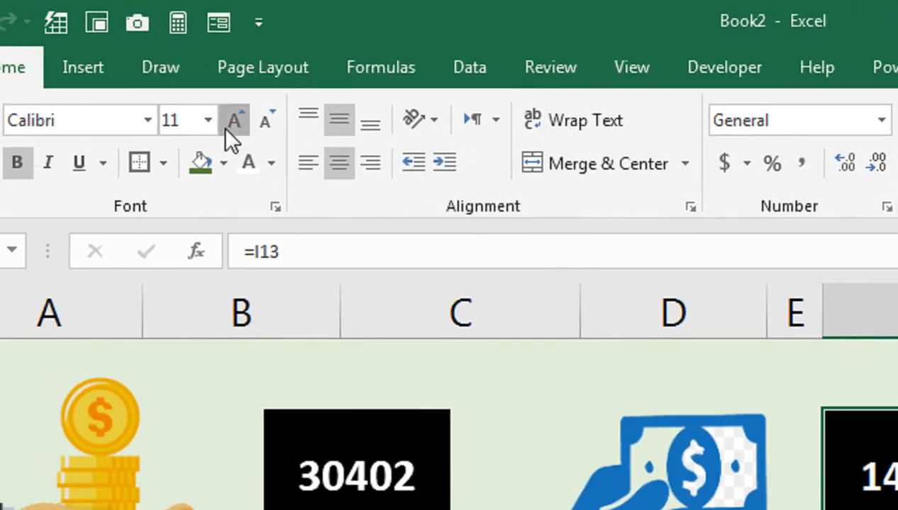
{"action": "left_click", "coordinate": [4, 59]}
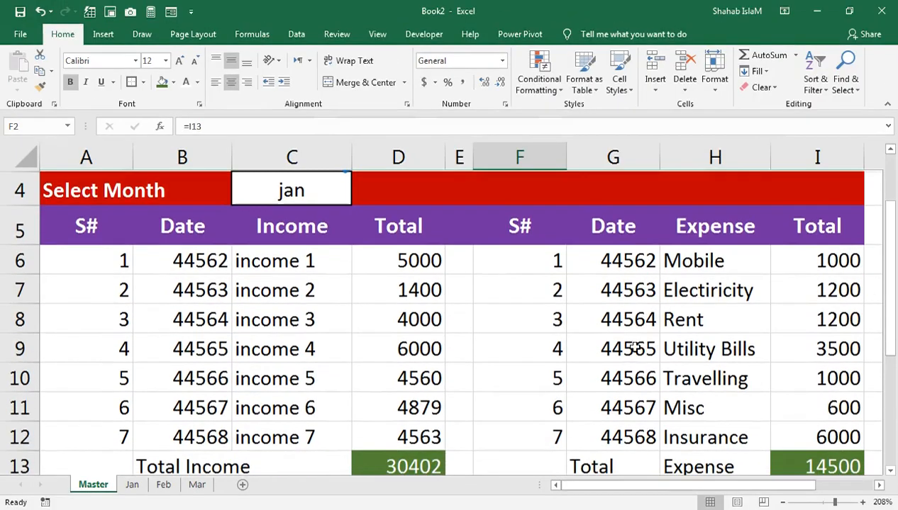
Step: Apply the comma number style to the expense total in I13 and the income total in D13
{"action": "left_click", "coordinate": [780, 465]}
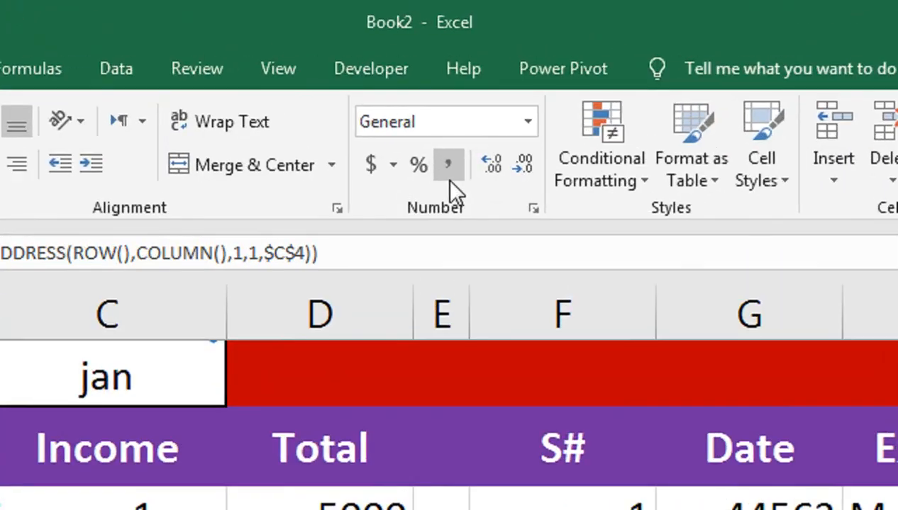
{"action": "left_click", "coordinate": [461, 82]}
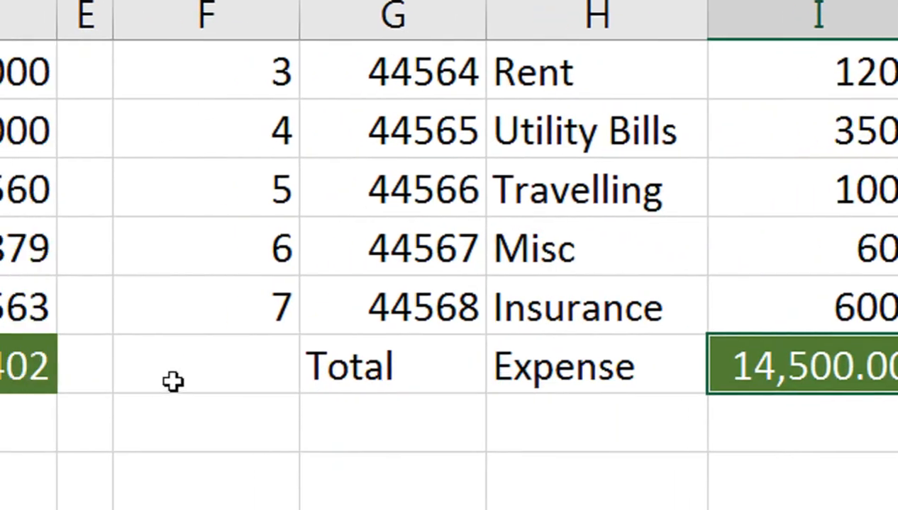
{"action": "left_click", "coordinate": [19, 393]}
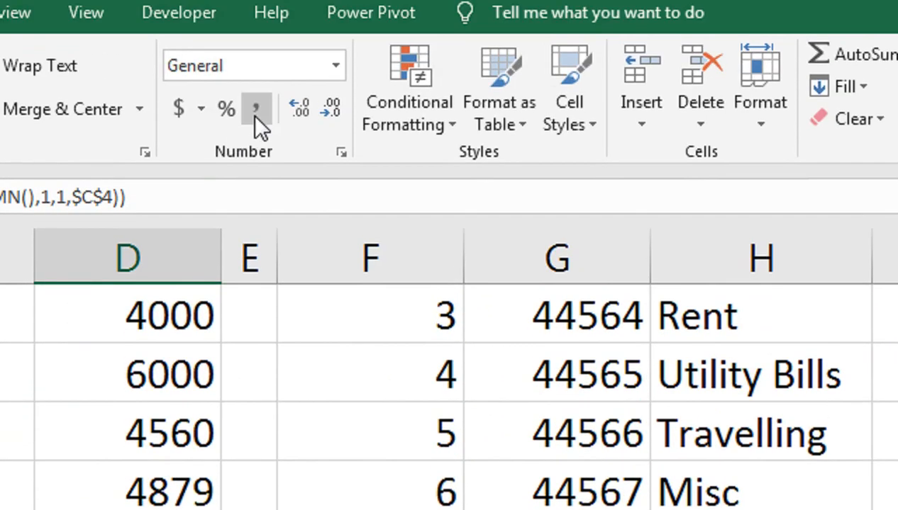
{"action": "left_click", "coordinate": [256, 112]}
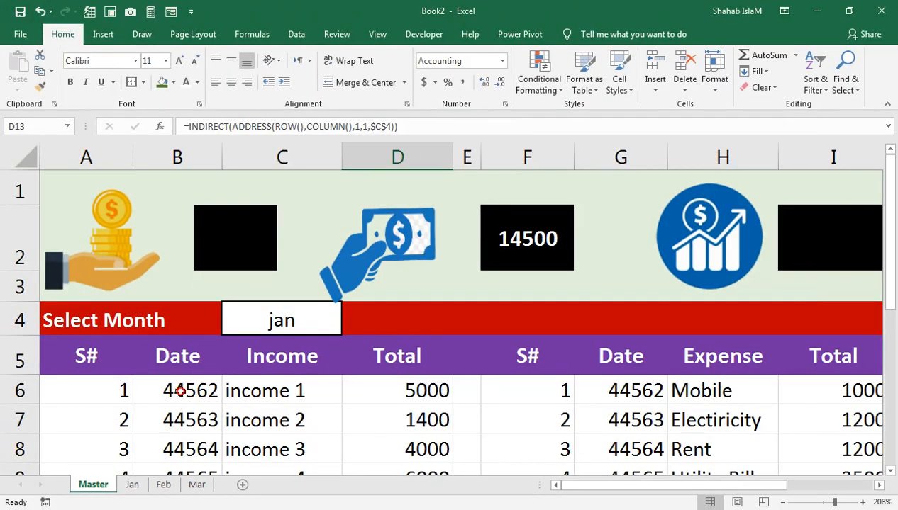
Step: Format the dates in B6:B12 and G6:G12 as day-month-year (1-Jan-22) and narrow spacer column E slightly
{"action": "mouse_move", "coordinate": [179, 391]}
{"action": "left_mouse_down"}
{"action": "mouse_move", "coordinate": [184, 496]}
{"action": "mouse_move", "coordinate": [187, 402]}
{"action": "left_mouse_up"}
{"action": "key", "text": "ctrl+shift+3"}
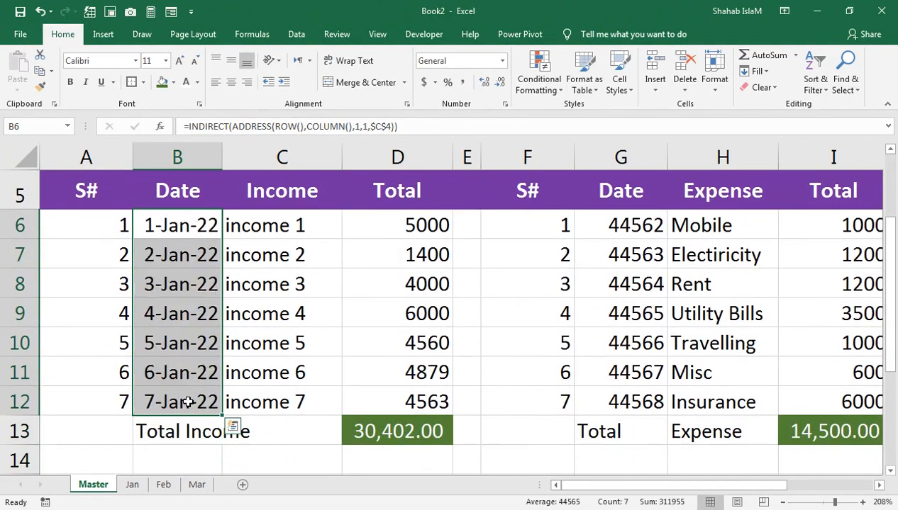
{"action": "left_click_drag", "start_coordinate": [624, 224], "coordinate": [625, 401]}
{"action": "key", "text": "ctrl+shift+3"}
{"action": "scroll", "coordinate": [625, 397], "scroll_direction": "up", "scroll_amount": 2}
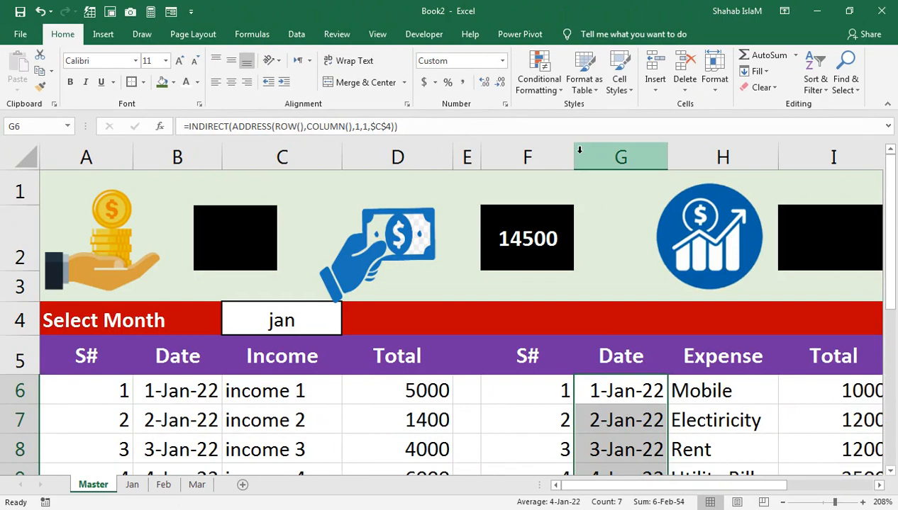
{"action": "left_click_drag", "start_coordinate": [481, 155], "coordinate": [479, 160]}
Step: Try to restore the blank income rectangle's value by checking its =$D$13 link and source cell D13
{"action": "left_click", "coordinate": [221, 248]}
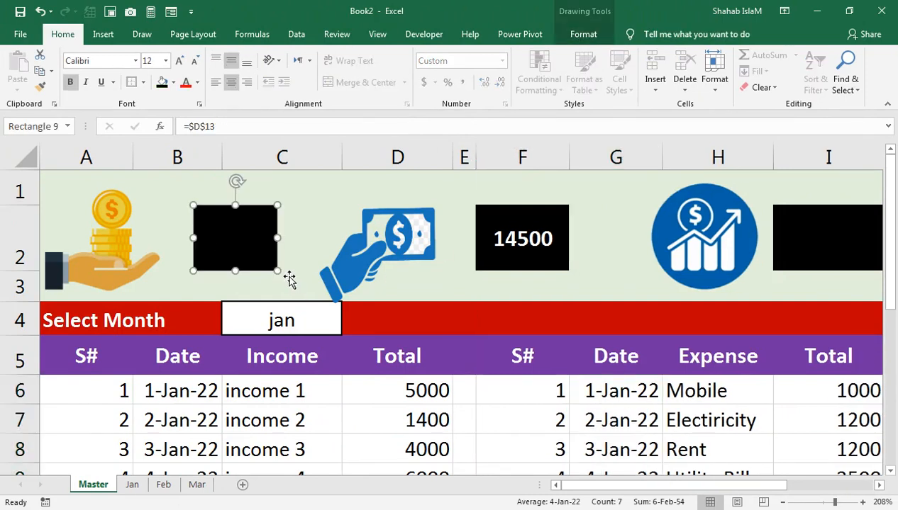
{"action": "left_click", "coordinate": [199, 84]}
{"action": "left_click", "coordinate": [189, 127]}
{"action": "scroll", "coordinate": [426, 341], "scroll_direction": "down", "scroll_amount": 2}
{"action": "left_click", "coordinate": [426, 358]}
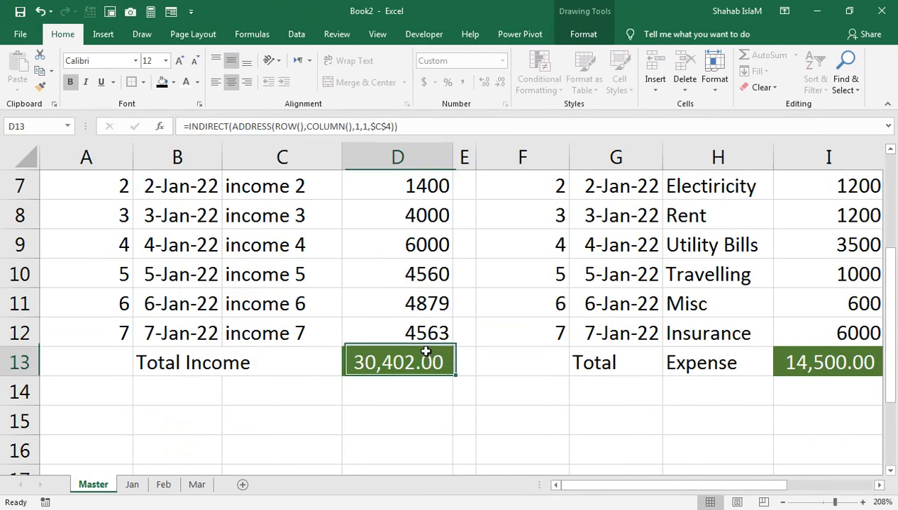
{"action": "scroll", "coordinate": [412, 340], "scroll_direction": "up", "scroll_amount": 2}
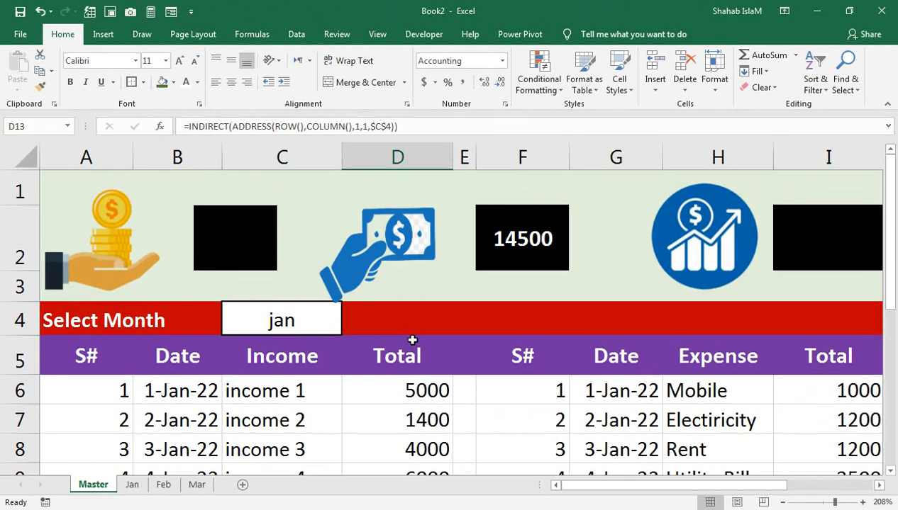
Step: Widen the income rectangle, reduce its text to size 9, align it to the top and shift the box toward the coin picture
{"action": "left_click", "coordinate": [256, 258]}
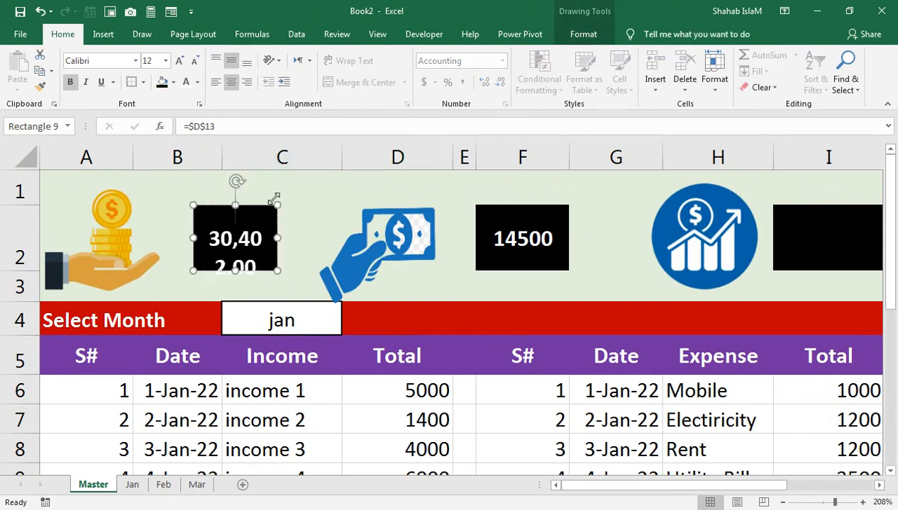
{"action": "left_click_drag", "start_coordinate": [277, 205], "coordinate": [295, 207]}
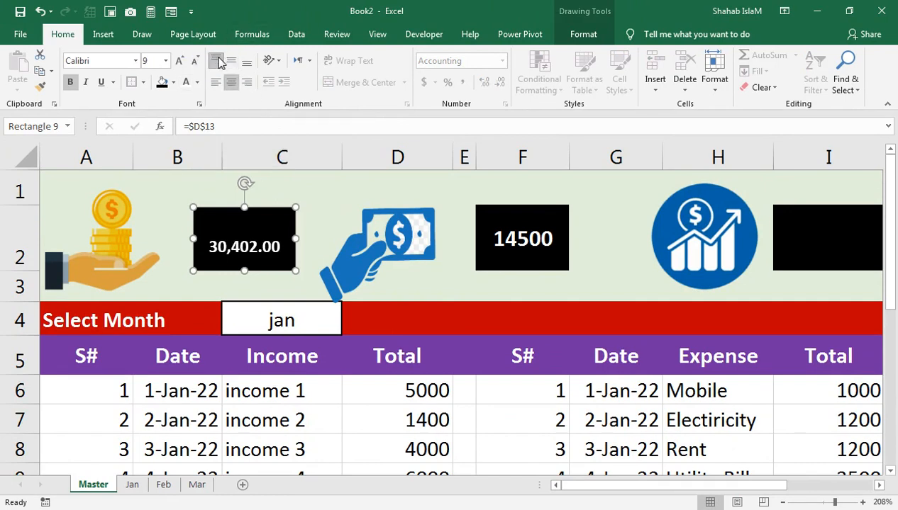
{"action": "left_click", "coordinate": [299, 197]}
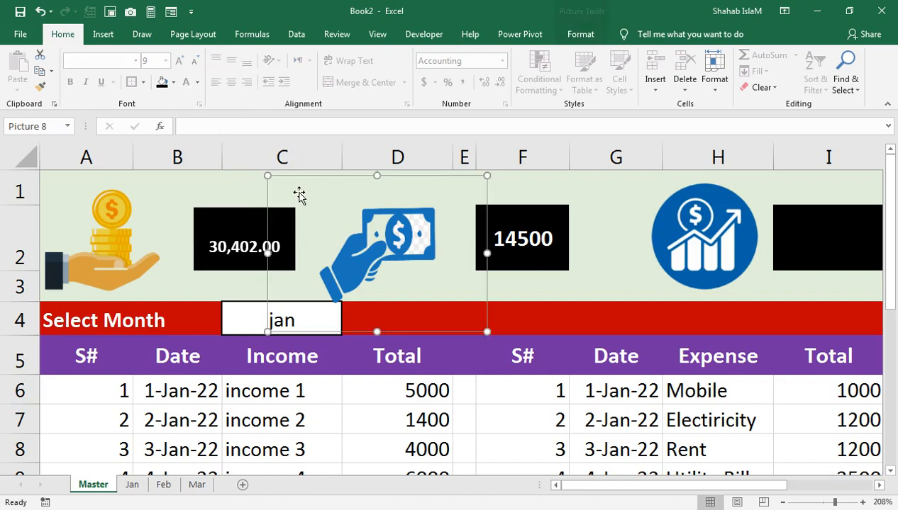
{"action": "left_click_drag", "start_coordinate": [238, 213], "coordinate": [223, 213]}
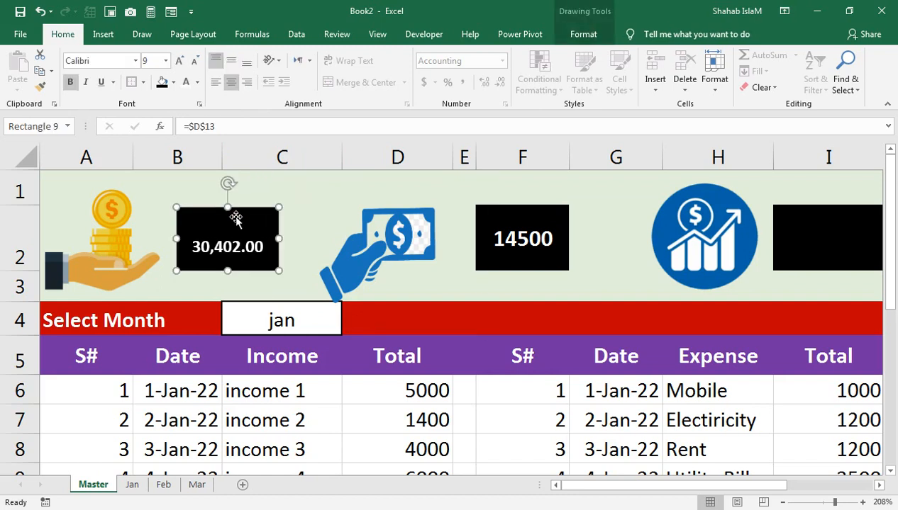
Step: Delete the black income rectangle from the Master header
{"action": "key", "text": "Delete"}
{"action": "left_click", "coordinate": [269, 227]}
{"action": "left_click", "coordinate": [256, 234]}
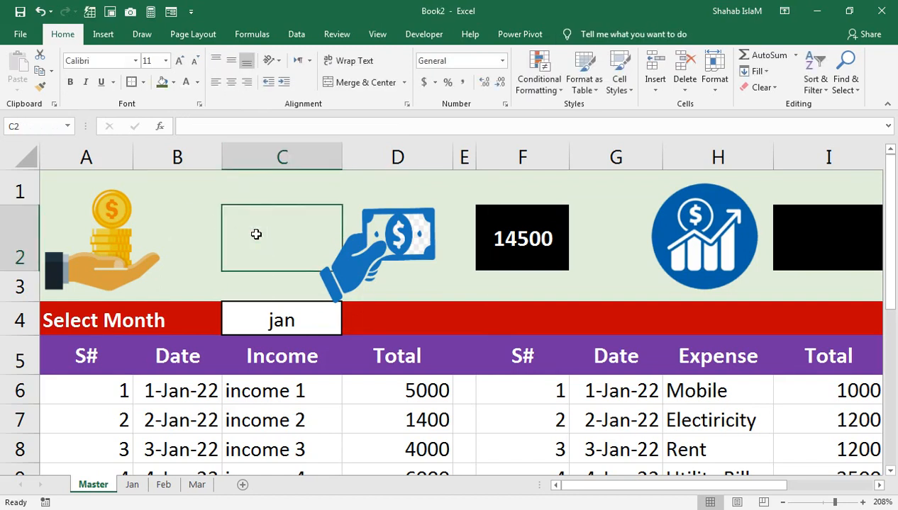
Step: Narrow column B slightly and widen column A so that B2 sits beside the coin picture
{"action": "left_click_drag", "start_coordinate": [224, 154], "coordinate": [223, 154]}
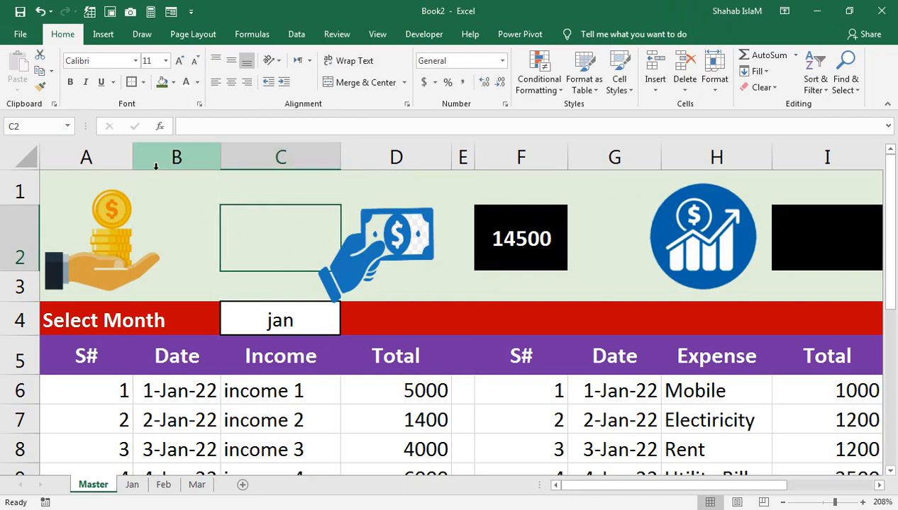
{"action": "left_click_drag", "start_coordinate": [133, 157], "coordinate": [148, 157]}
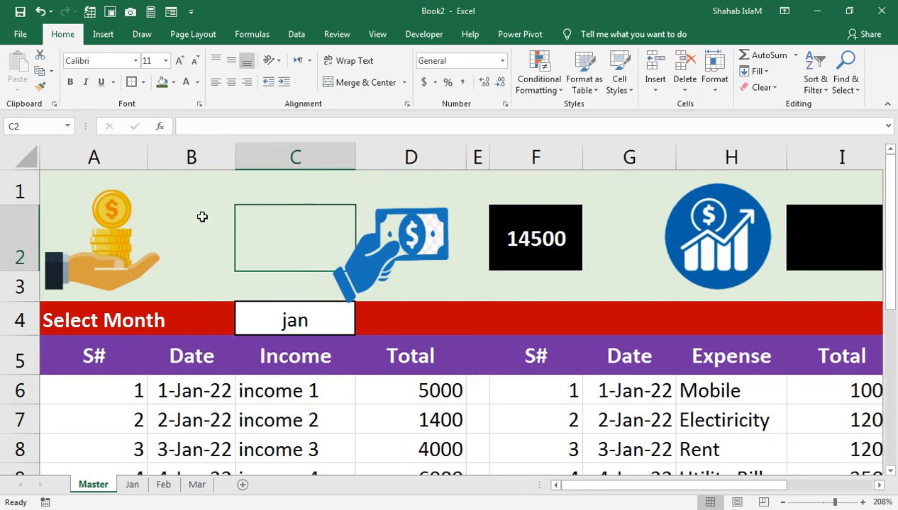
{"action": "left_click", "coordinate": [203, 217]}
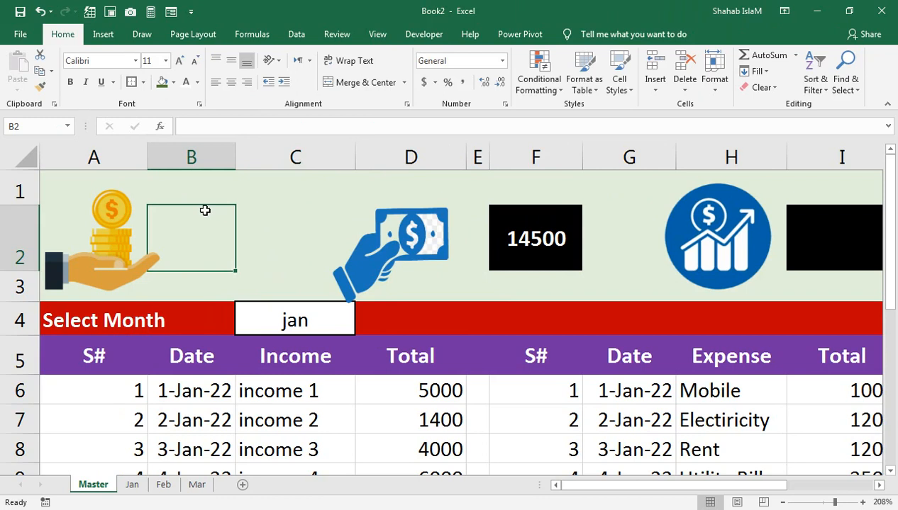
Step: Link cell B2 on the Master sheet to the Total Income cell with =D13
{"action": "scroll", "coordinate": [286, 294], "scroll_direction": "down", "scroll_amount": 1}
{"action": "left_click", "coordinate": [398, 465]}
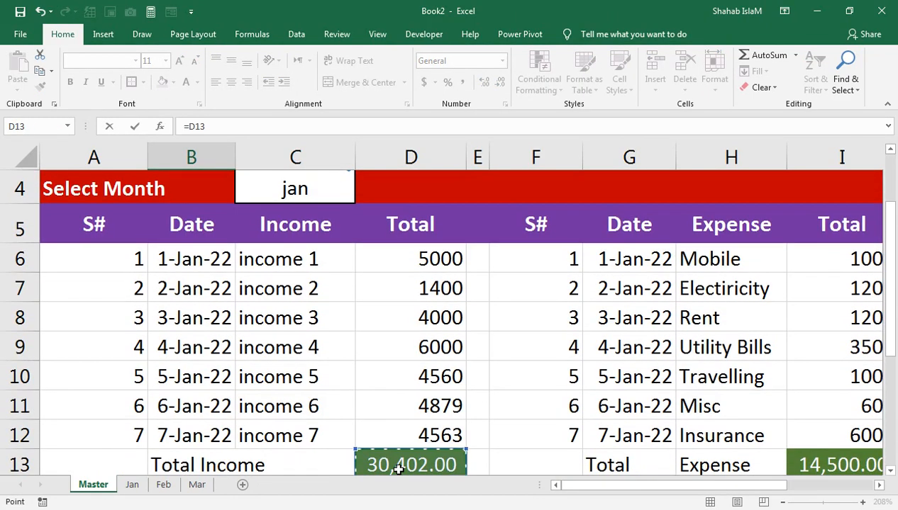
{"action": "scroll", "coordinate": [158, 180], "scroll_direction": "up", "scroll_amount": 1}
{"action": "left_click", "coordinate": [186, 234]}
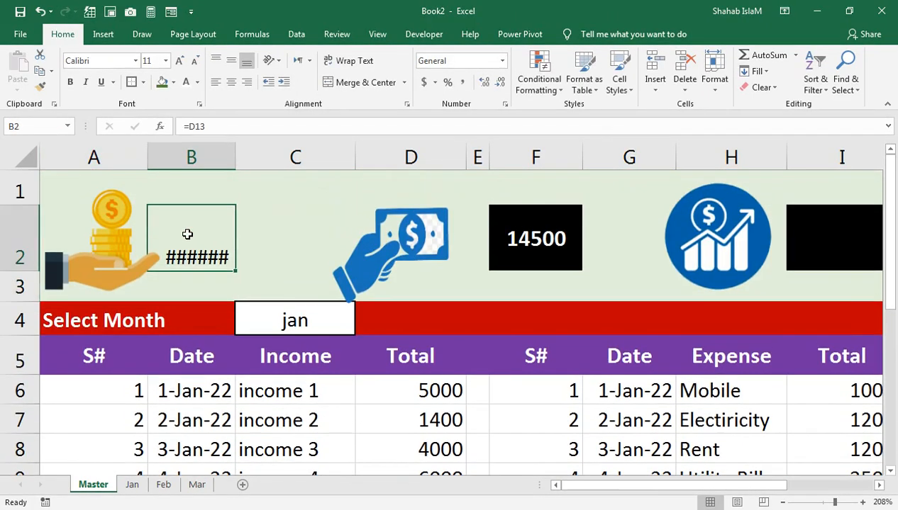
Step: Format B2 with a black fill, white text, middle alignment and font size 8
{"action": "left_click", "coordinate": [171, 86]}
{"action": "left_click", "coordinate": [174, 117]}
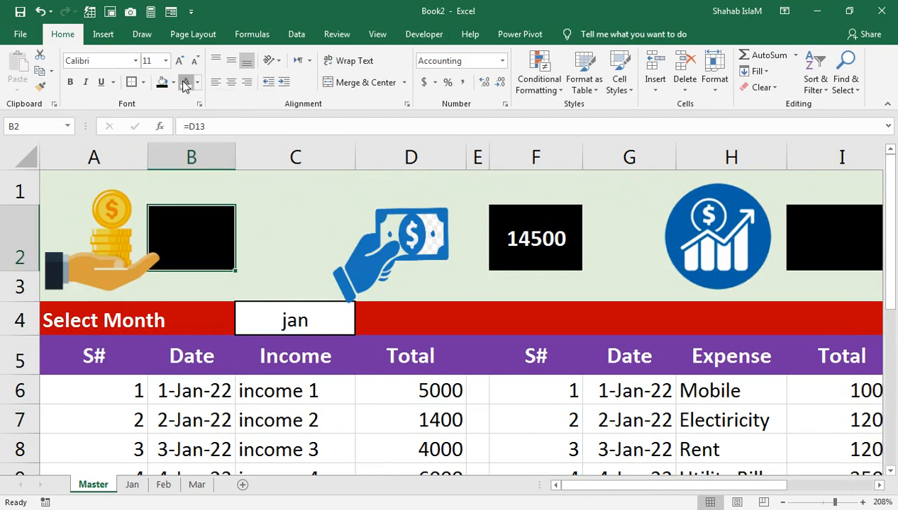
{"action": "left_click", "coordinate": [185, 81]}
{"action": "left_click", "coordinate": [231, 60]}
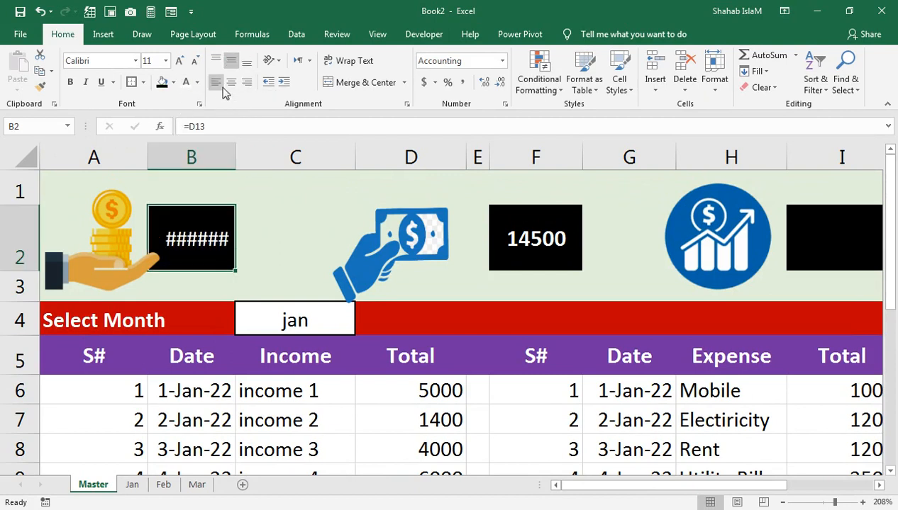
{"action": "left_click", "coordinate": [194, 61]}
{"action": "left_click", "coordinate": [194, 61]}
{"action": "left_click", "coordinate": [195, 61]}
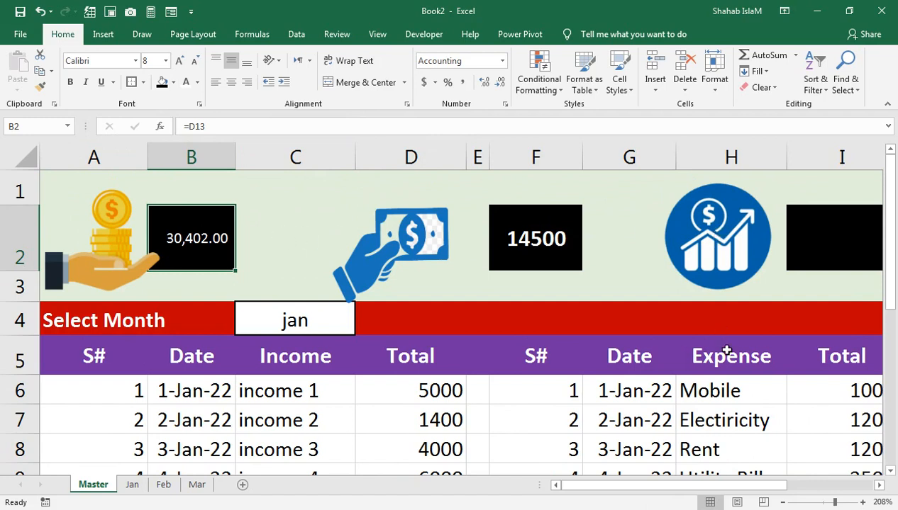
{"action": "left_click", "coordinate": [796, 392]}
{"action": "left_click", "coordinate": [818, 424]}
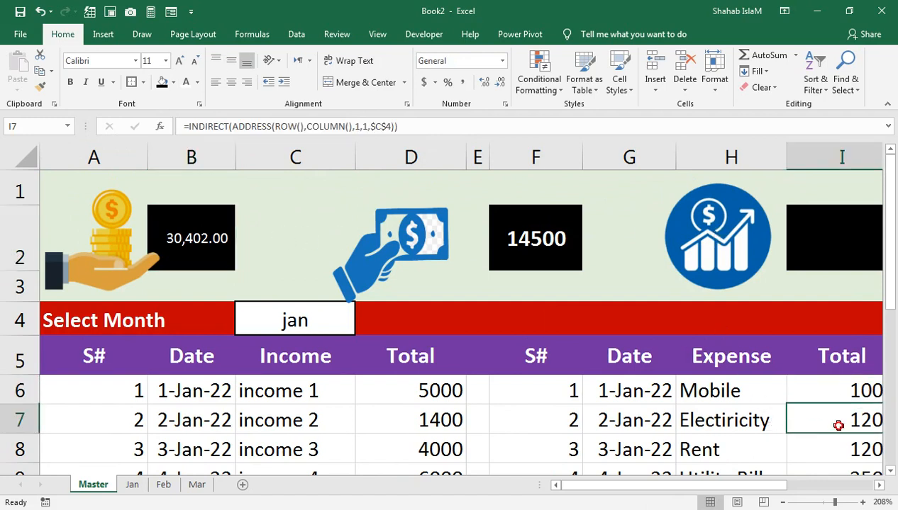
{"action": "left_click", "coordinate": [834, 237]}
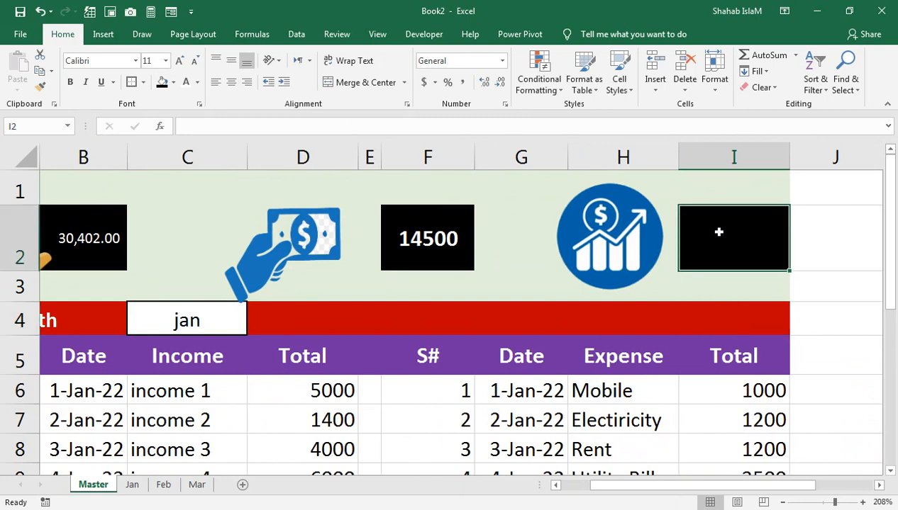
{"action": "scroll", "coordinate": [225, 238], "scroll_direction": "left", "scroll_amount": 1}
Step: Fill the header value cells B2, F2 and I2 with the light green of the header background
{"action": "left_click", "coordinate": [225, 237]}
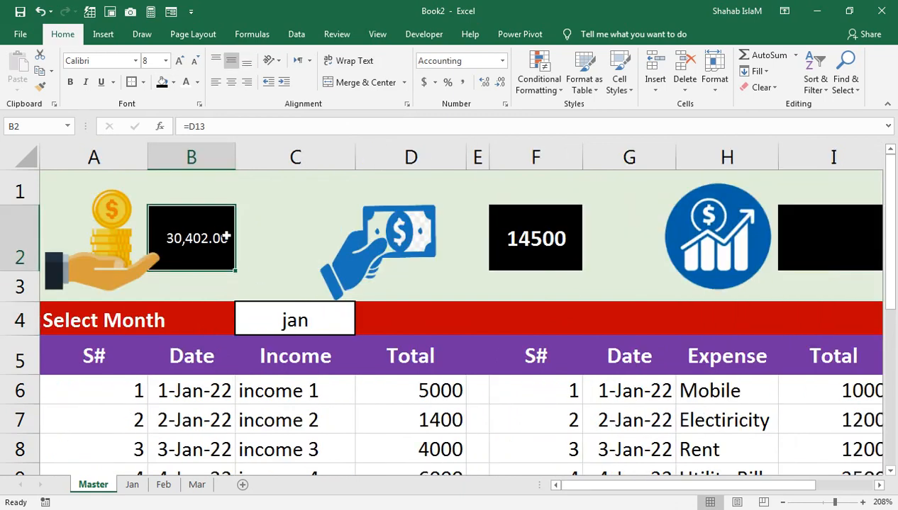
{"action": "left_click", "coordinate": [173, 82]}
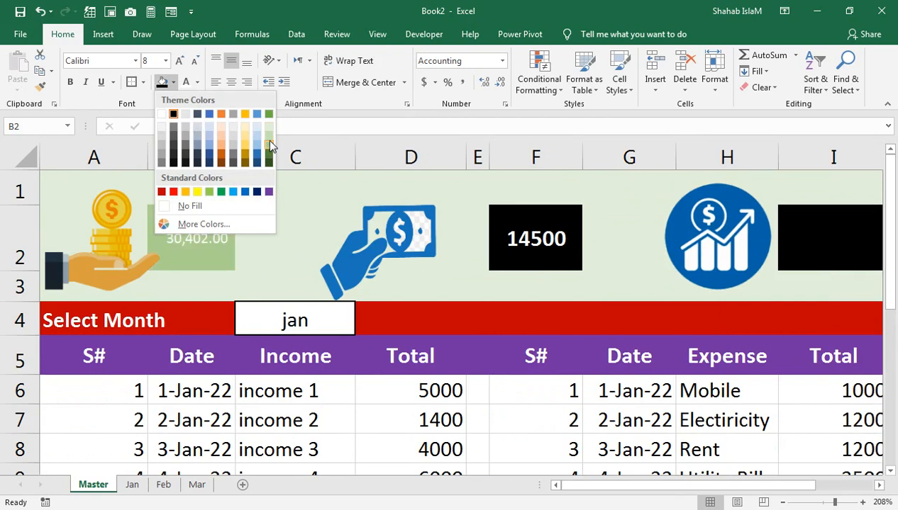
{"action": "left_click", "coordinate": [267, 127]}
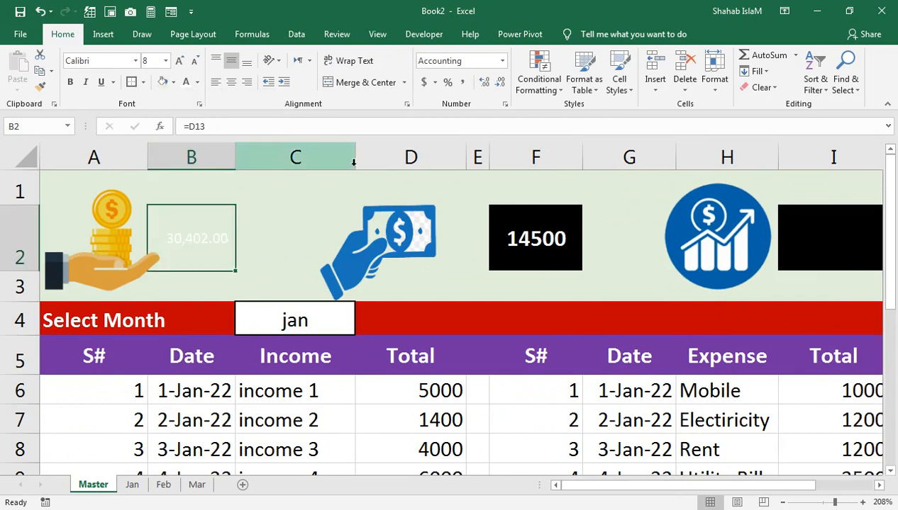
{"action": "left_click", "coordinate": [578, 244]}
{"action": "left_click", "coordinate": [164, 82]}
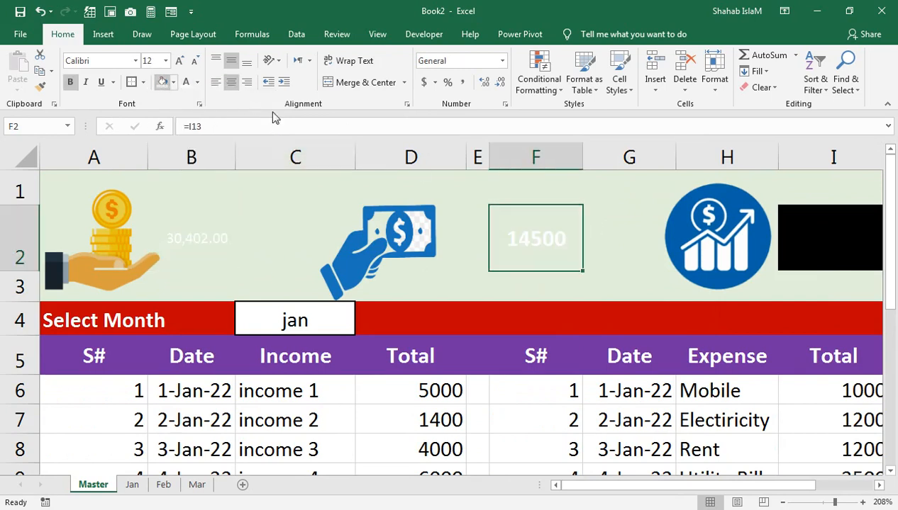
{"action": "left_click", "coordinate": [828, 229]}
{"action": "left_click", "coordinate": [163, 83]}
{"action": "scroll", "coordinate": [329, 180], "scroll_direction": "right", "scroll_amount": 4}
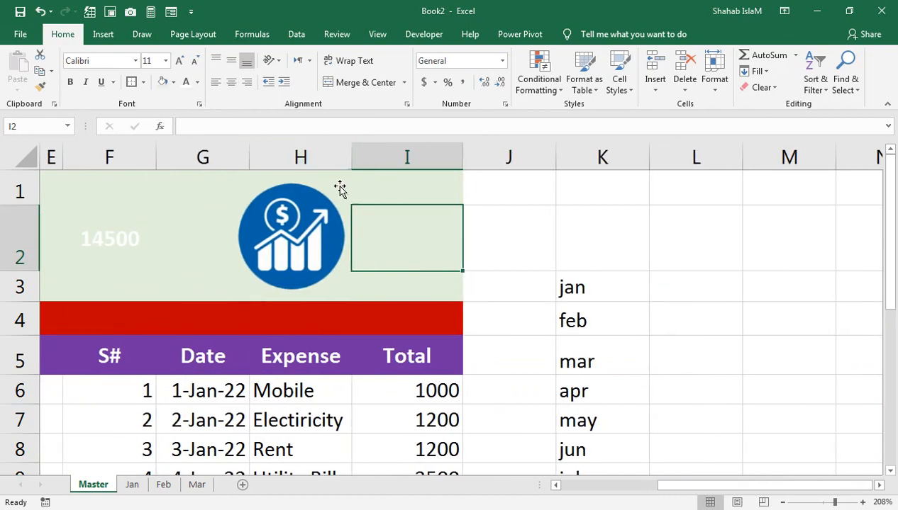
{"action": "left_click_drag", "start_coordinate": [669, 487], "coordinate": [547, 461]}
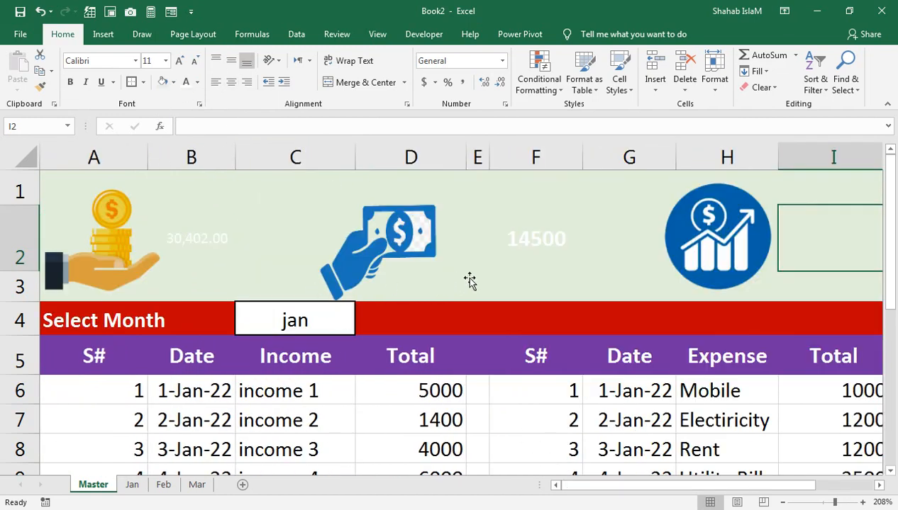
Step: Set the text of B2, F2 and I2 to black and the font size to 9
{"action": "left_click", "coordinate": [514, 252], "text": "ctrl"}
{"action": "left_click", "coordinate": [170, 227], "text": "ctrl"}
{"action": "left_click", "coordinate": [197, 82]}
{"action": "left_click", "coordinate": [197, 131]}
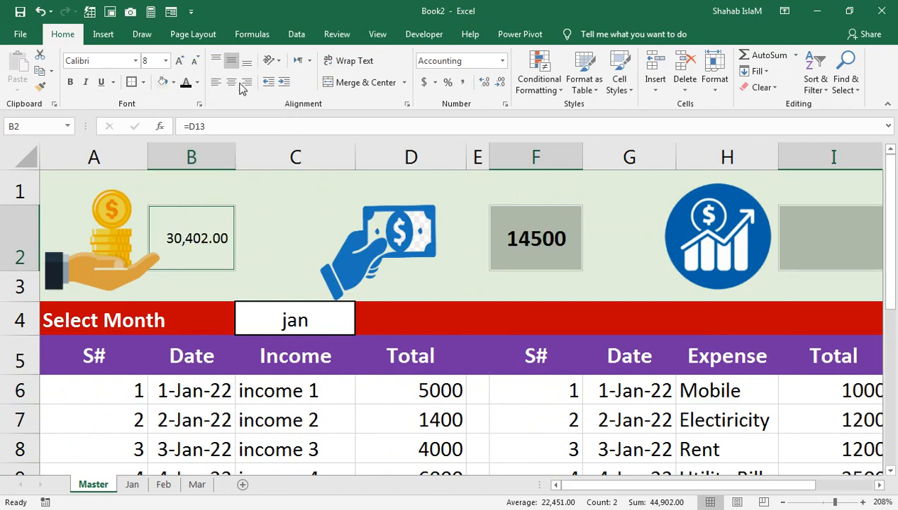
{"action": "left_click", "coordinate": [179, 61]}
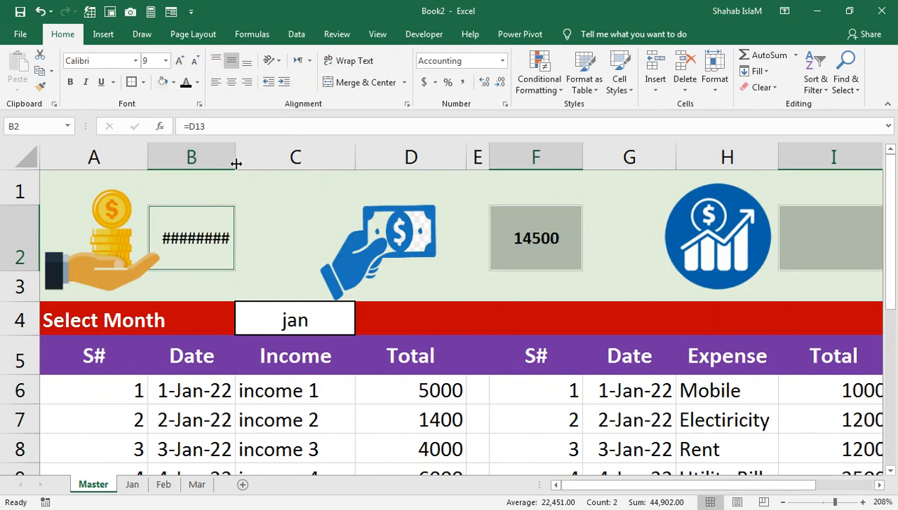
Step: Merge and center B2:C2 and enlarge the income total's font to size 14
{"action": "left_click_drag", "start_coordinate": [245, 238], "coordinate": [202, 239]}
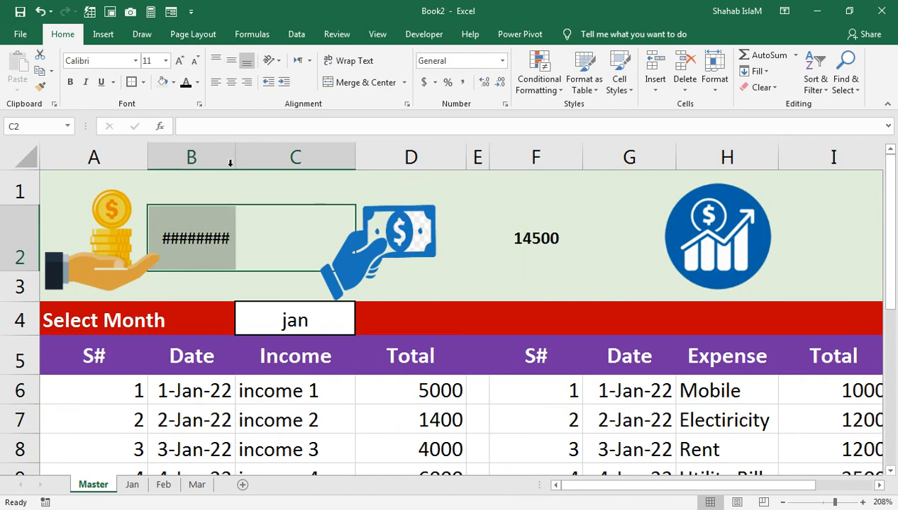
{"action": "left_click", "coordinate": [346, 87]}
{"action": "left_click", "coordinate": [346, 86]}
{"action": "left_click", "coordinate": [346, 87]}
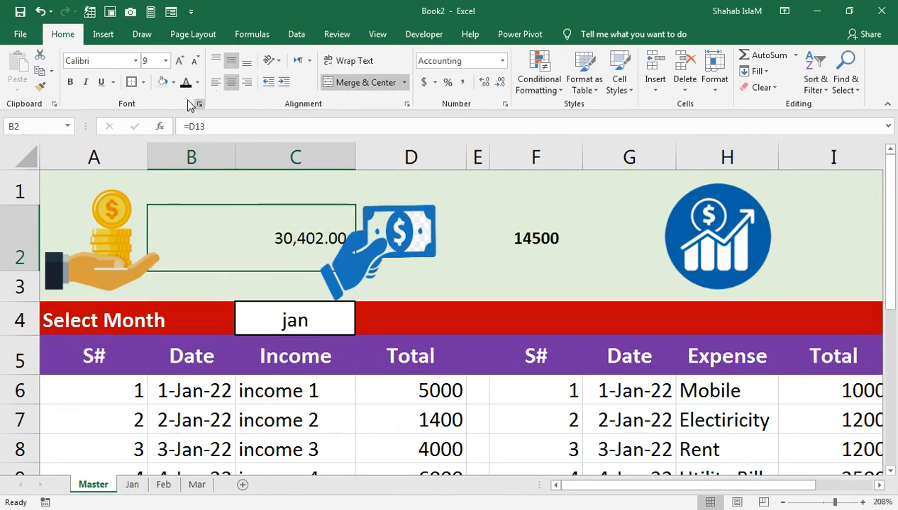
{"action": "left_click", "coordinate": [178, 61]}
{"action": "left_click", "coordinate": [178, 61]}
{"action": "left_click", "coordinate": [179, 61]}
{"action": "left_click", "coordinate": [178, 61]}
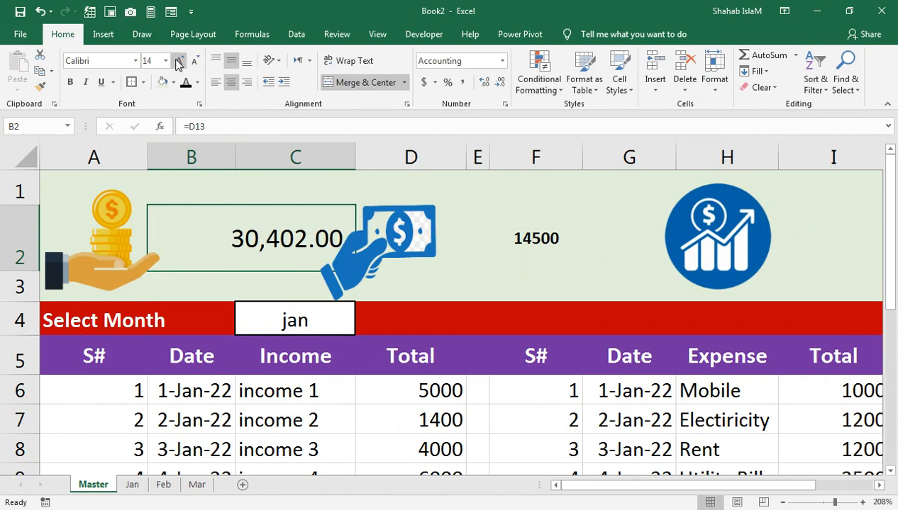
Step: Enlarge the expense total in F2 to font size 20
{"action": "left_click", "coordinate": [522, 223]}
{"action": "left_click", "coordinate": [179, 62]}
{"action": "left_click", "coordinate": [179, 62]}
{"action": "left_click", "coordinate": [179, 62]}
{"action": "left_click", "coordinate": [178, 63]}
{"action": "left_click", "coordinate": [178, 62]}
{"action": "left_click", "coordinate": [179, 63]}
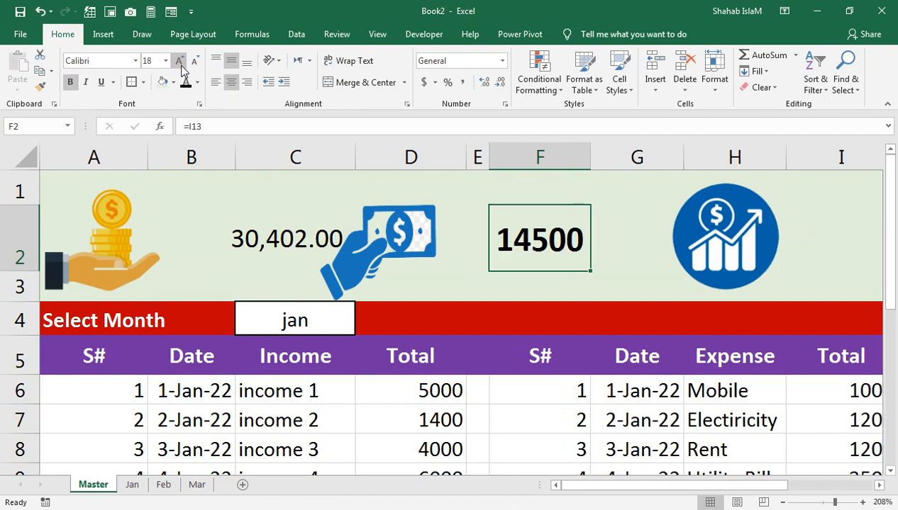
{"action": "left_click", "coordinate": [179, 63]}
Step: Check the Total Expense cell I13, and re-enter F2's formula as =I13
{"action": "left_click", "coordinate": [286, 257]}
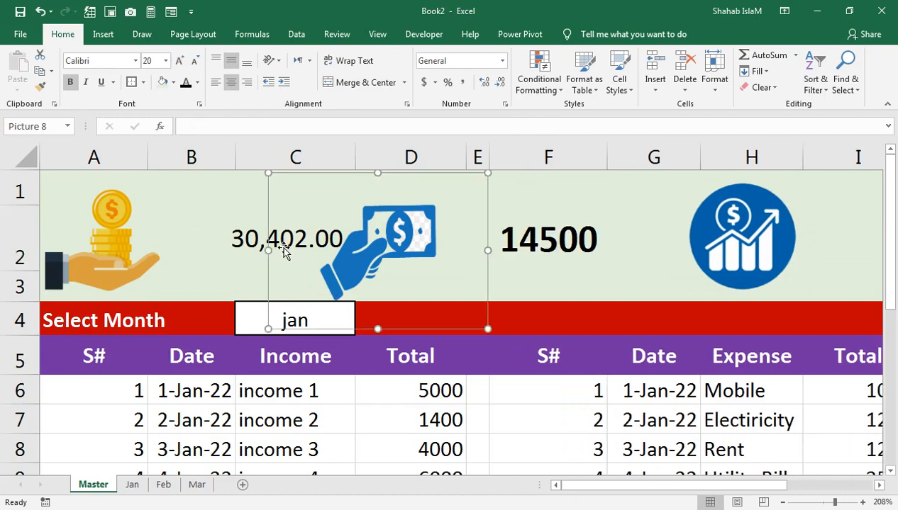
{"action": "scroll", "coordinate": [782, 464], "scroll_direction": "down", "scroll_amount": 1}
{"action": "left_click", "coordinate": [808, 459]}
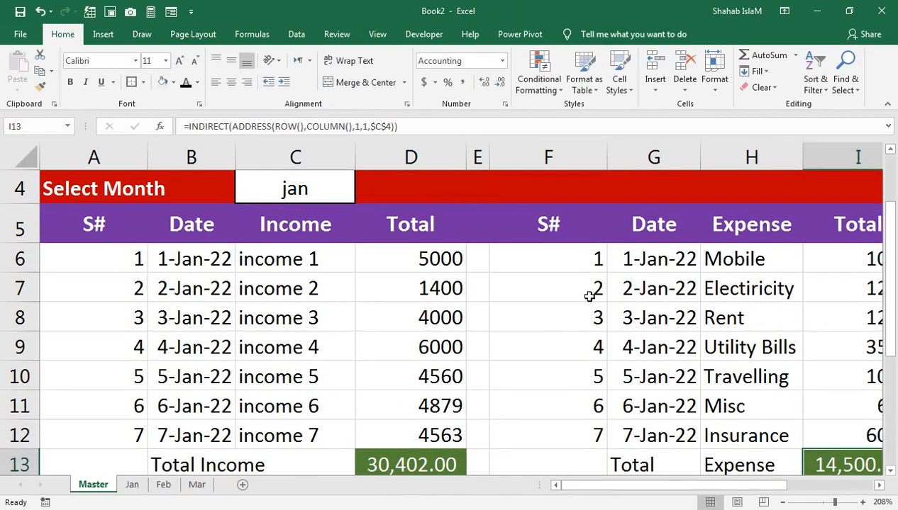
{"action": "scroll", "coordinate": [623, 289], "scroll_direction": "up", "scroll_amount": 1}
{"action": "left_click", "coordinate": [541, 224]}
{"action": "type", "text": "=I13"}
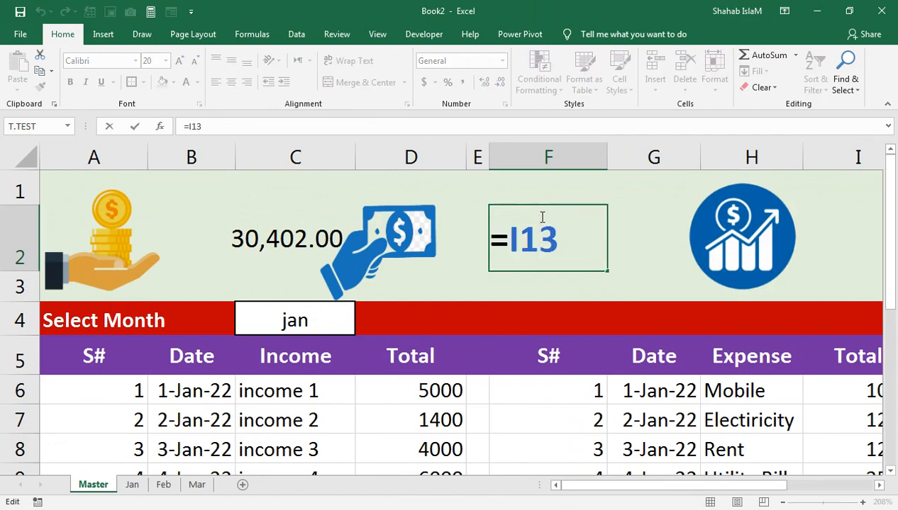
{"action": "key", "text": "Return"}
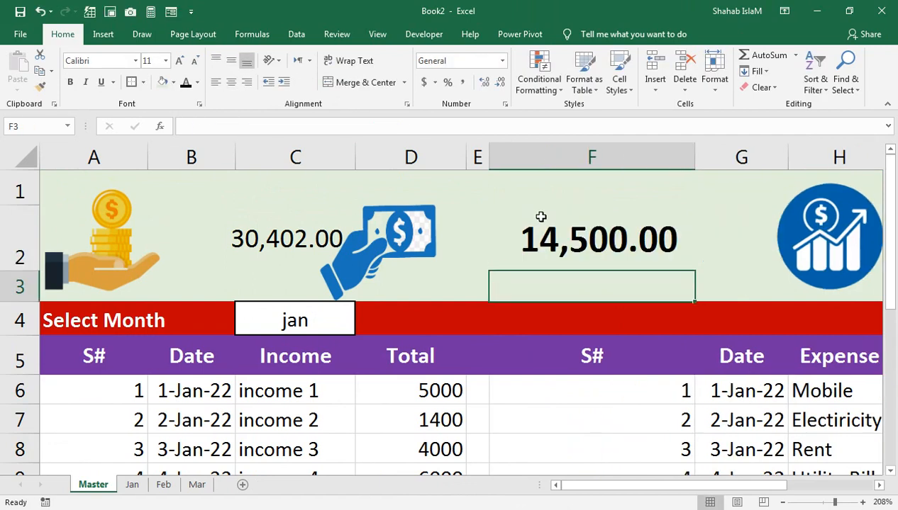
Step: Copy the formatting of F2 onto the income total in B2, and merge and center B2:C2 again
{"action": "left_click", "coordinate": [323, 239]}
{"action": "key", "text": "Escape"}
{"action": "key", "text": "Up"}
{"action": "left_click", "coordinate": [41, 86]}
{"action": "left_click_drag", "start_coordinate": [236, 238], "coordinate": [249, 236]}
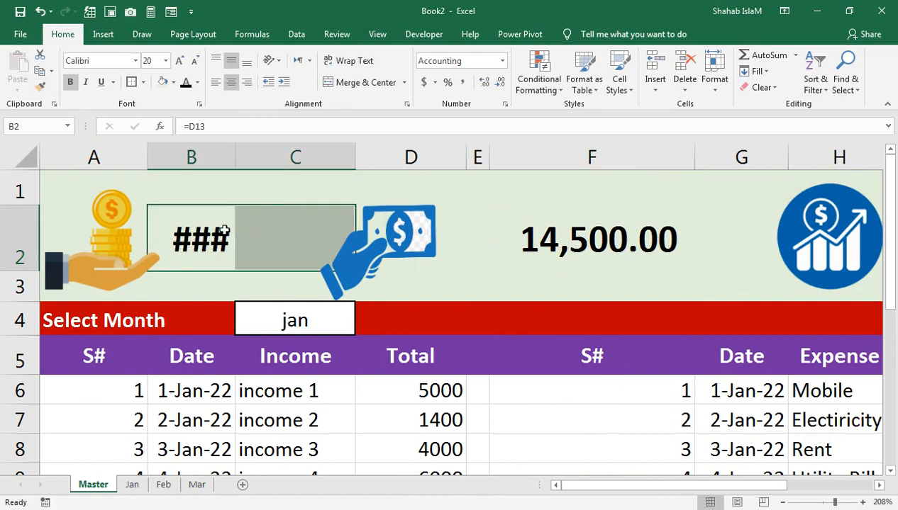
{"action": "left_click", "coordinate": [334, 87]}
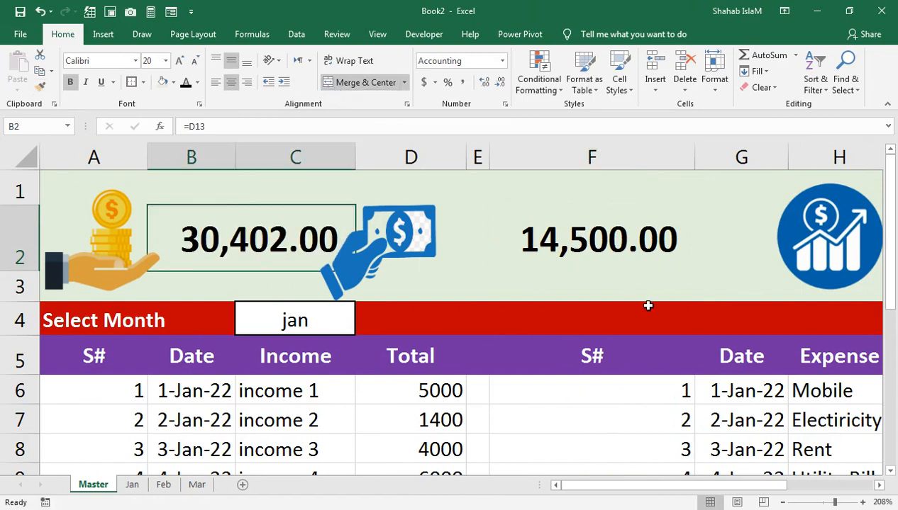
Step: Move the banknote picture between the income and expense totals, and the chart picture over column G beside the expense total
{"action": "left_click_drag", "start_coordinate": [375, 232], "coordinate": [414, 234]}
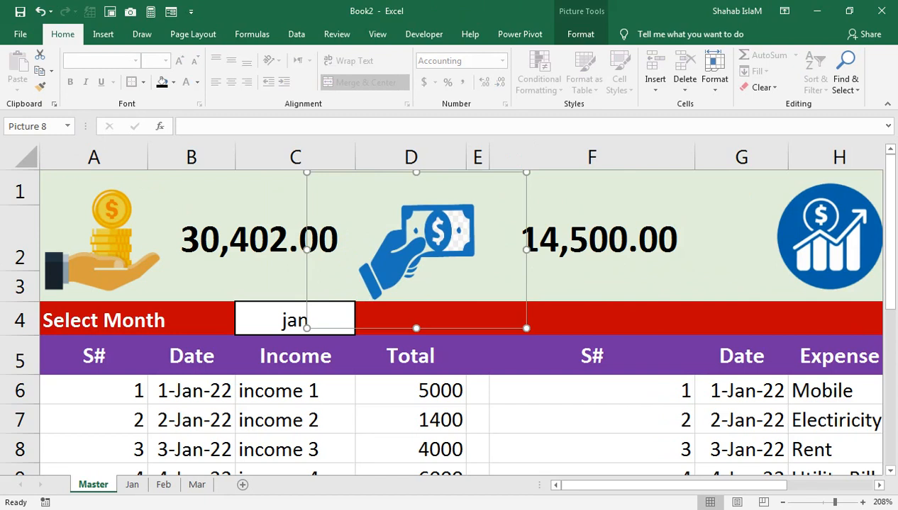
{"action": "left_click_drag", "start_coordinate": [606, 485], "coordinate": [699, 462]}
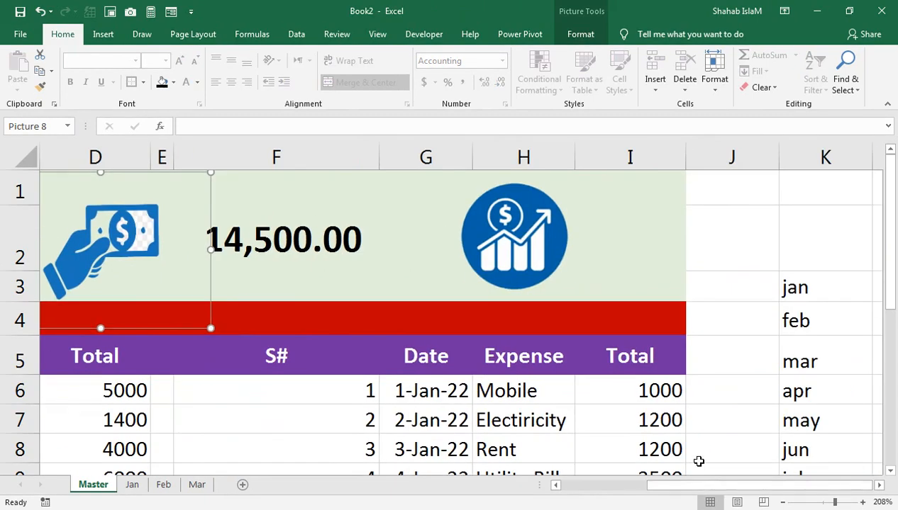
{"action": "left_click", "coordinate": [585, 256]}
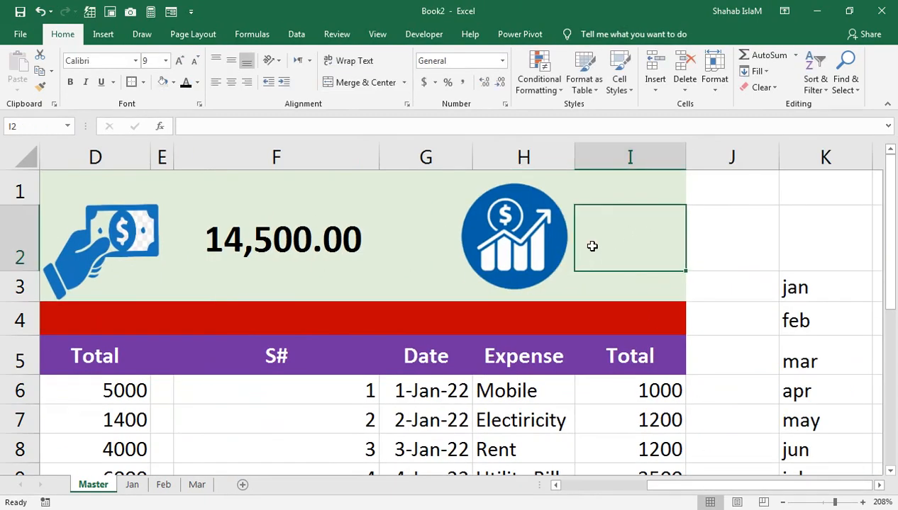
{"action": "left_click_drag", "start_coordinate": [545, 253], "coordinate": [469, 246]}
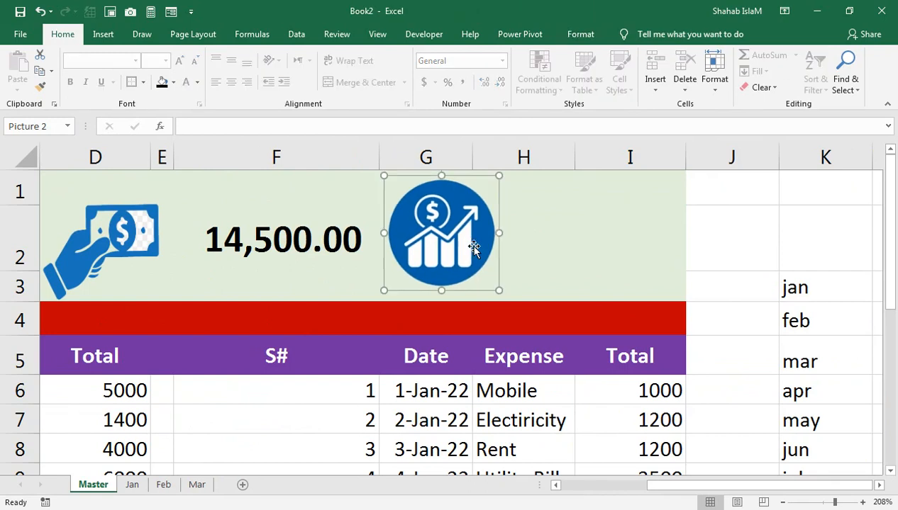
Step: Merge and center H2:I2, and enter the formula =IF(B2<F2,"Profit","Loss") in it
{"action": "left_click_drag", "start_coordinate": [531, 243], "coordinate": [612, 244]}
{"action": "left_click", "coordinate": [362, 83]}
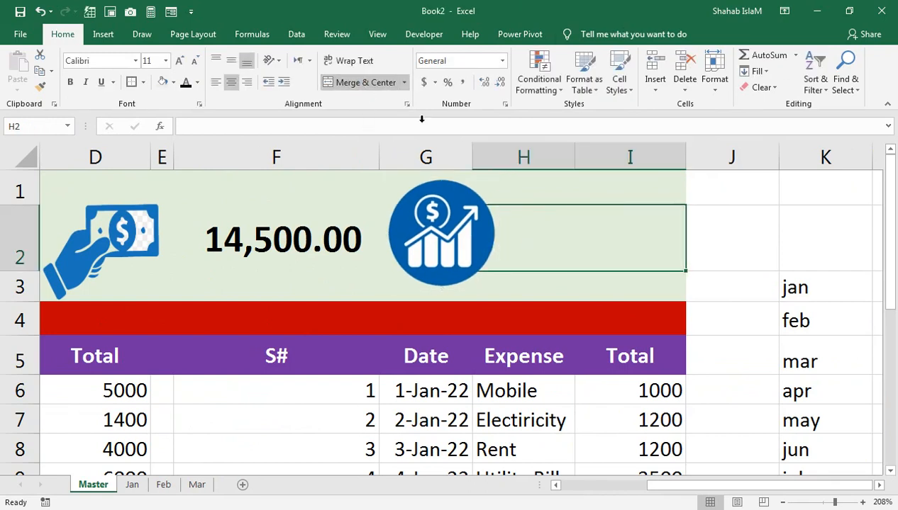
{"action": "type", "text": "=if"}
{"action": "key", "text": "Tab"}
{"action": "key", "text": "Left"}
{"action": "key", "text": "Left"}
{"action": "key", "text": "Left"}
{"action": "key", "text": "Left"}
{"action": "key", "text": "Left"}
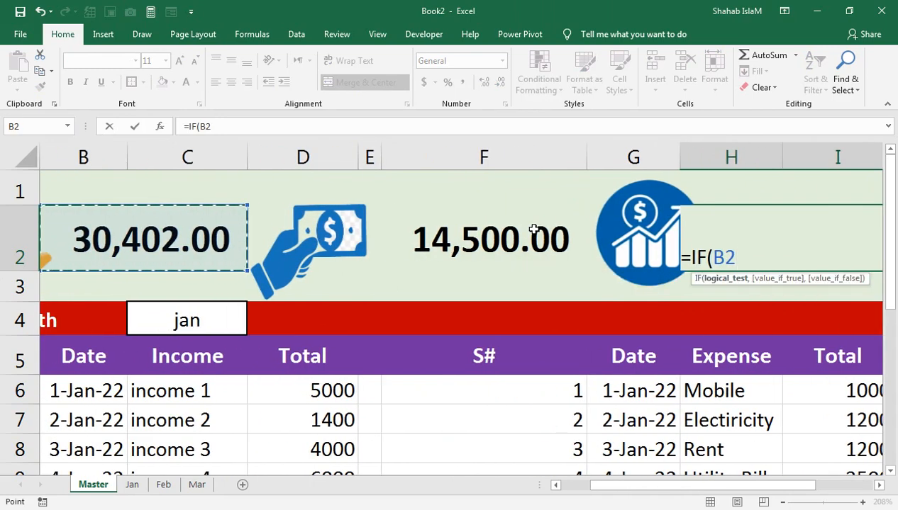
{"action": "type", "text": ">"}
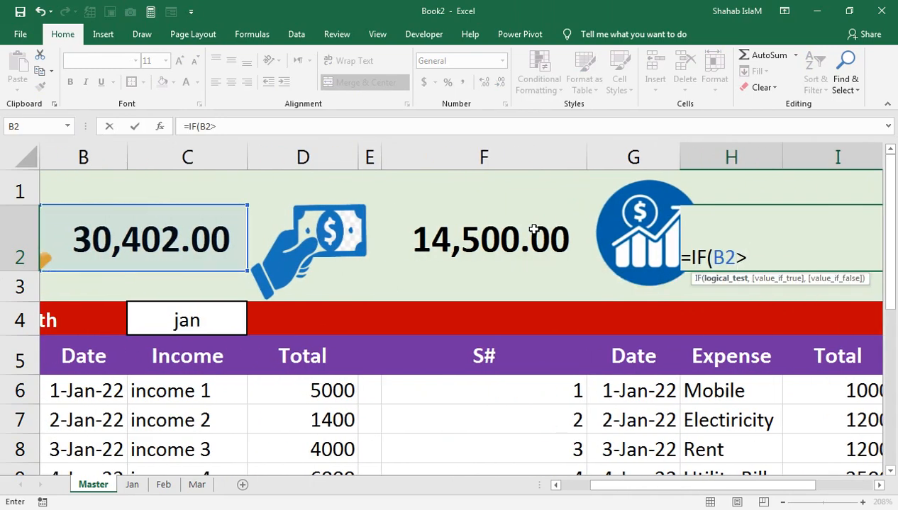
{"action": "key", "text": "Left"}
{"action": "key", "text": "Left"}
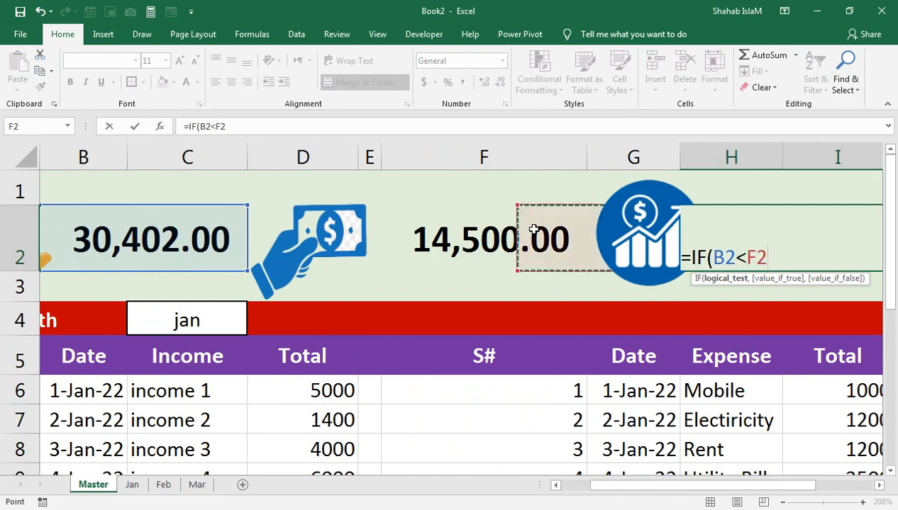
{"action": "type", "text": ","}
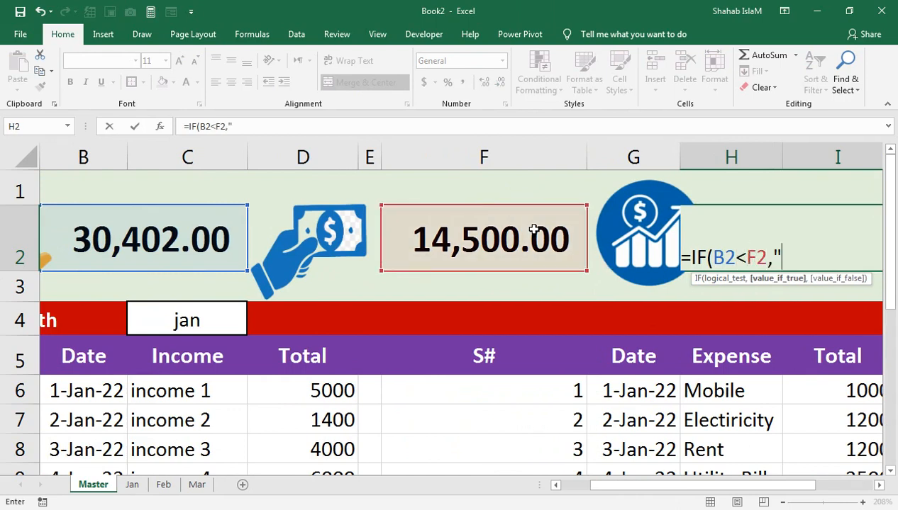
{"action": "type", "text": "\"Profit"}
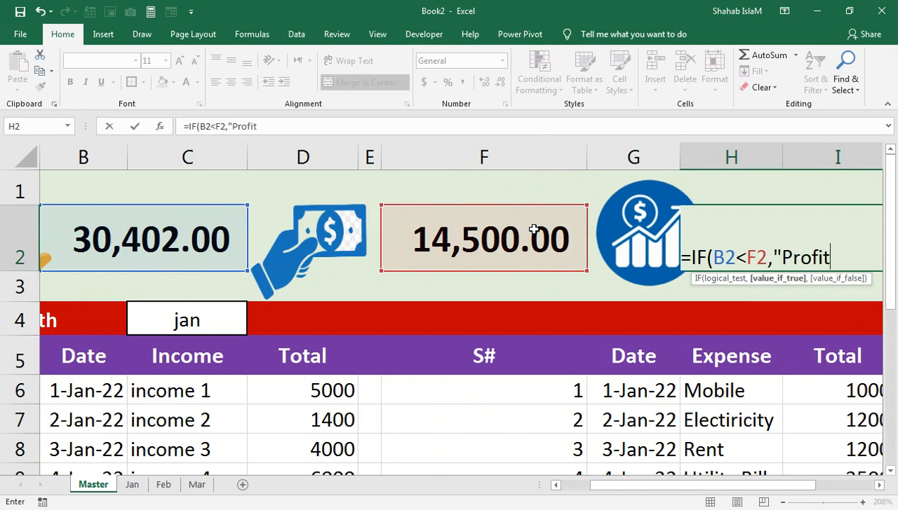
{"action": "type", "text": "\",\"Lo"}
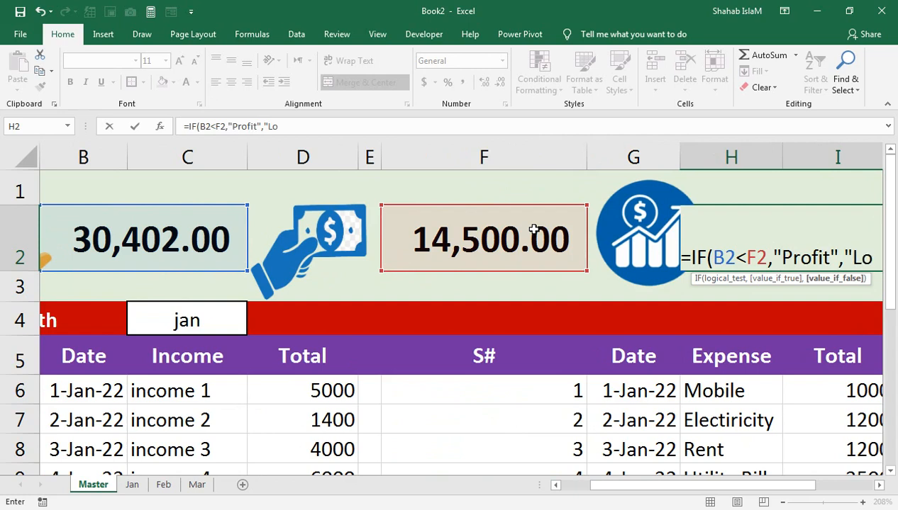
{"action": "type", "text": "ss\""}
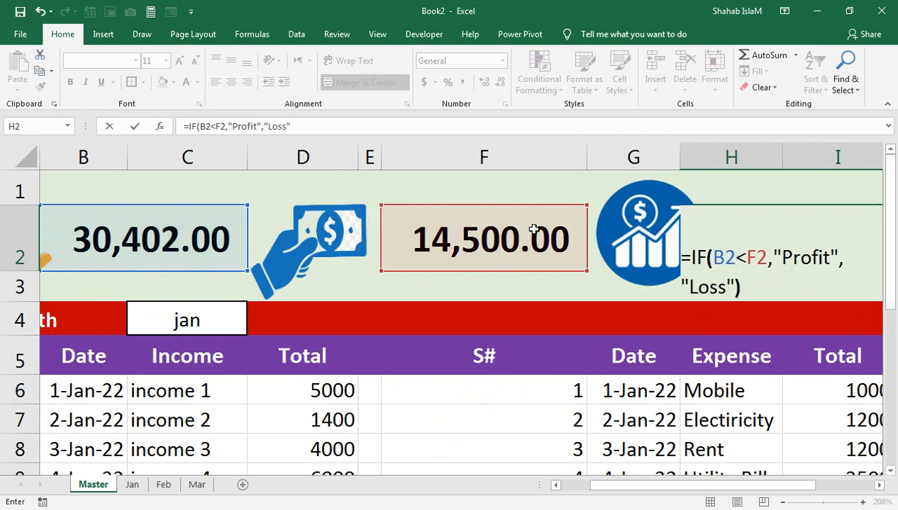
{"action": "key", "text": "Return"}
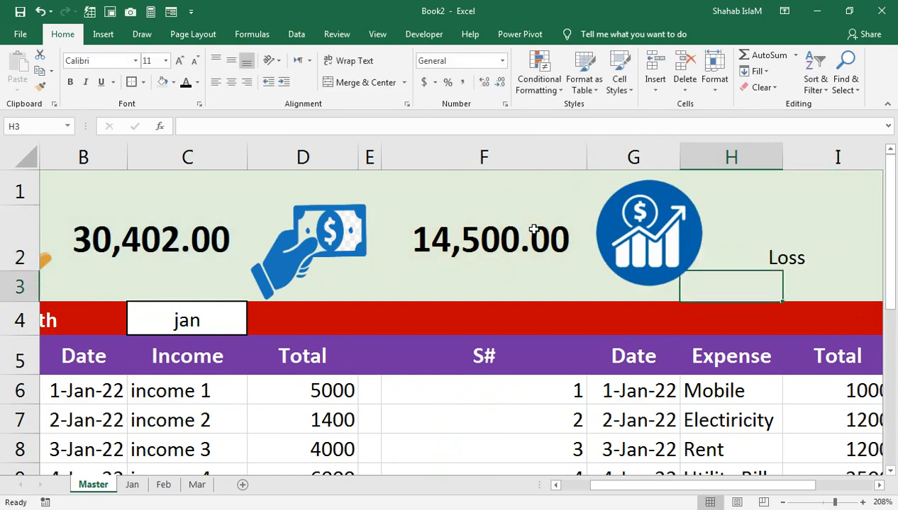
Step: Check the status formula in H2 against the income total in B2 and the expense total in F2
{"action": "left_click", "coordinate": [795, 255]}
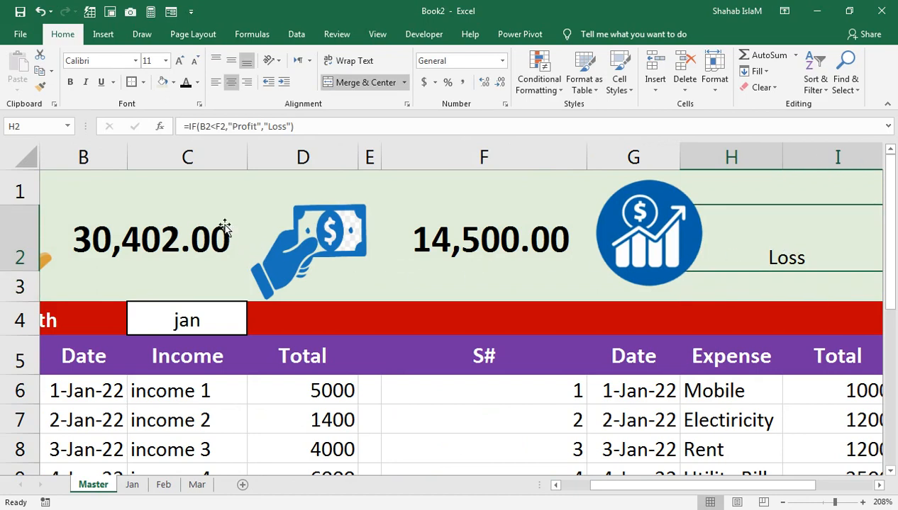
{"action": "left_click", "coordinate": [180, 235]}
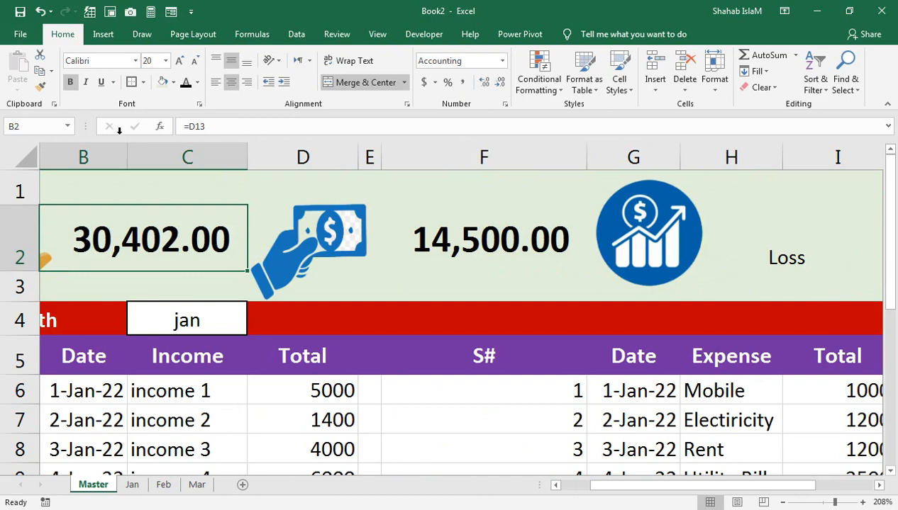
{"action": "left_click", "coordinate": [462, 222]}
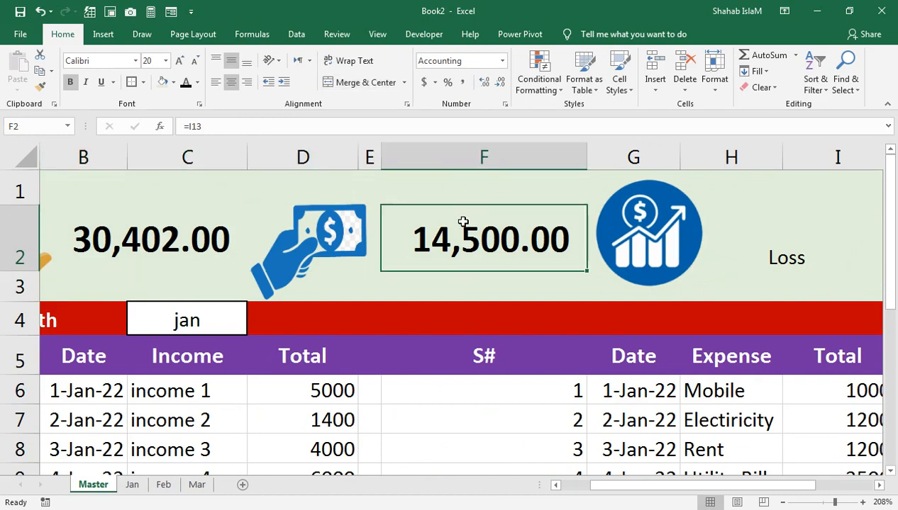
{"action": "left_click", "coordinate": [782, 244]}
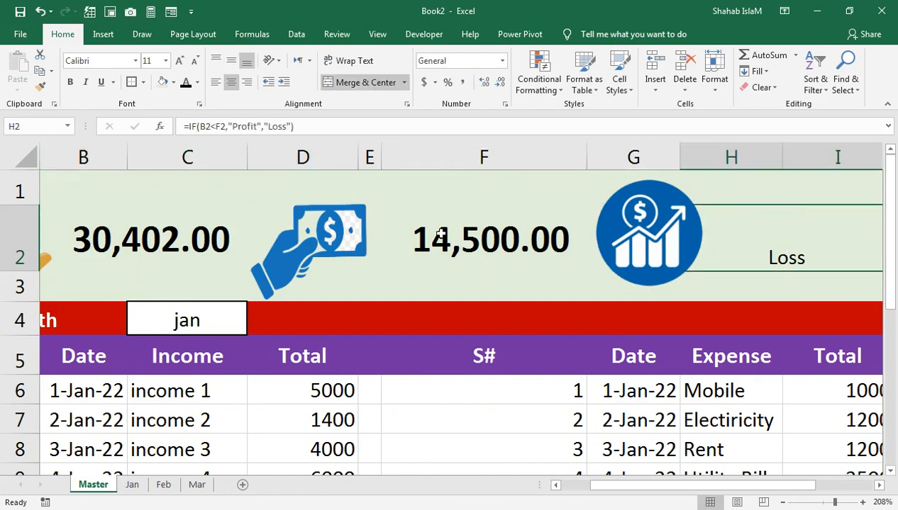
{"action": "left_click", "coordinate": [448, 209]}
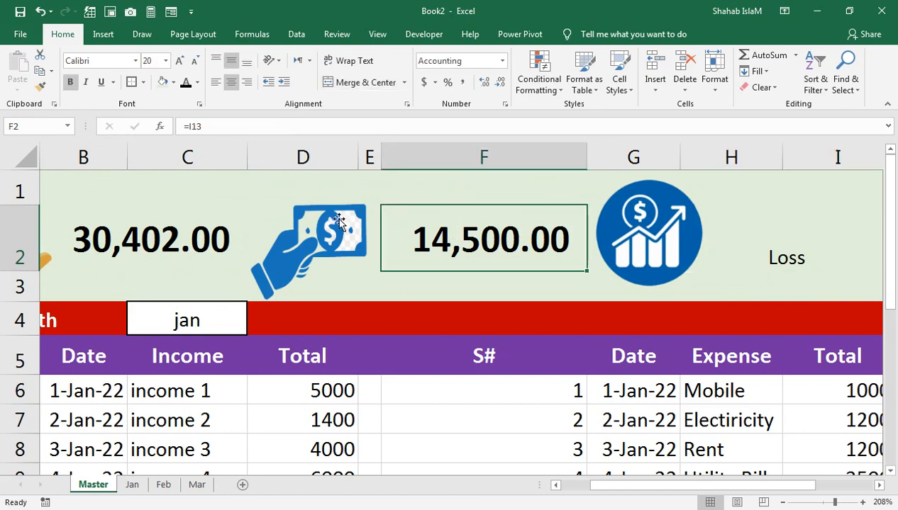
{"action": "left_click", "coordinate": [756, 244]}
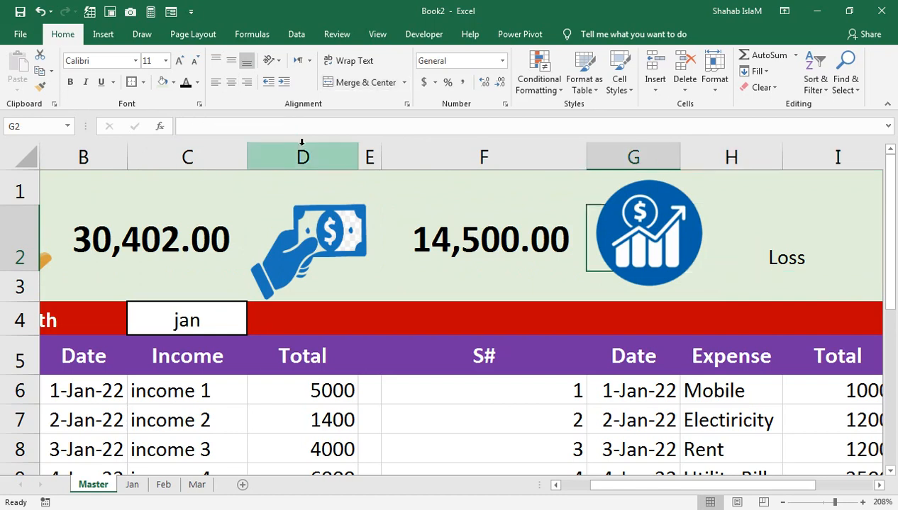
Step: Reverse the comparison in H2's IF formula so that it tests B2>F2
{"action": "double_click", "coordinate": [741, 246]}
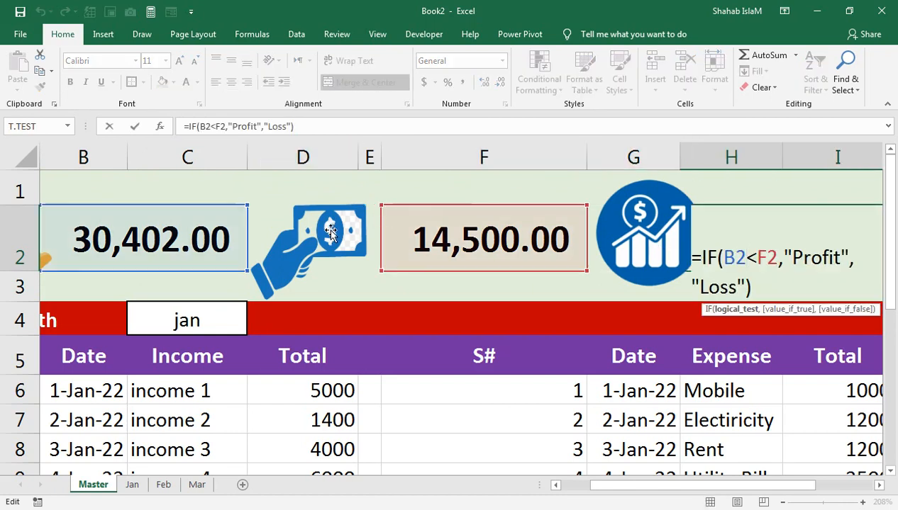
{"action": "key", "text": "F4"}
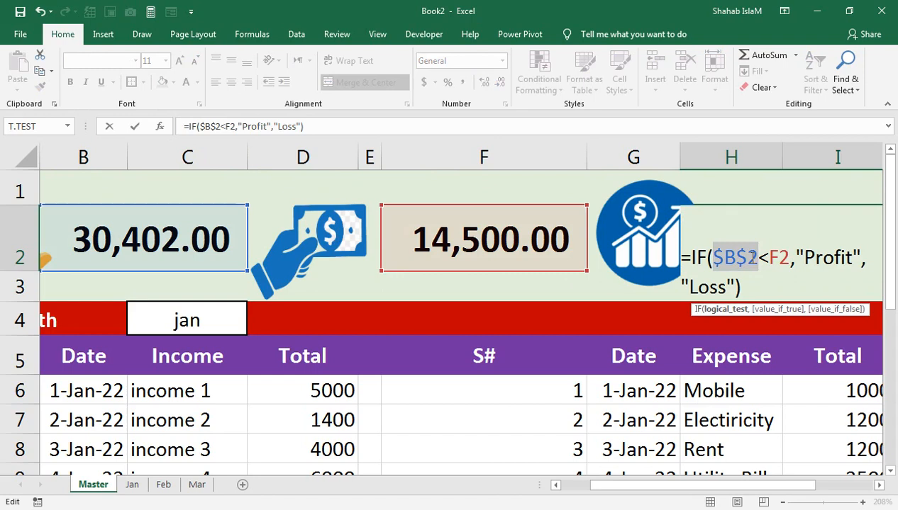
{"action": "key", "text": "F4"}
{"action": "key", "text": "F4"}
{"action": "key", "text": "F4"}
{"action": "left_click", "coordinate": [750, 258]}
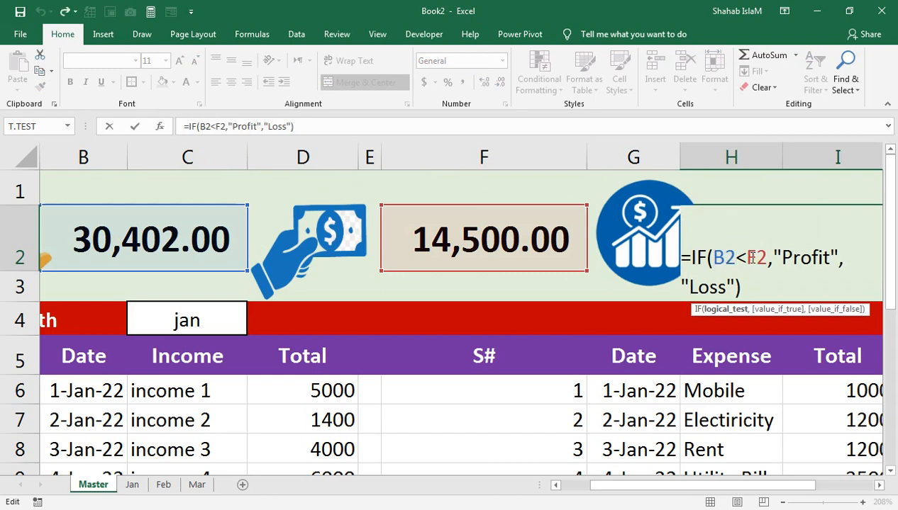
{"action": "key", "text": "BackSpace"}
{"action": "type", "text": ">"}
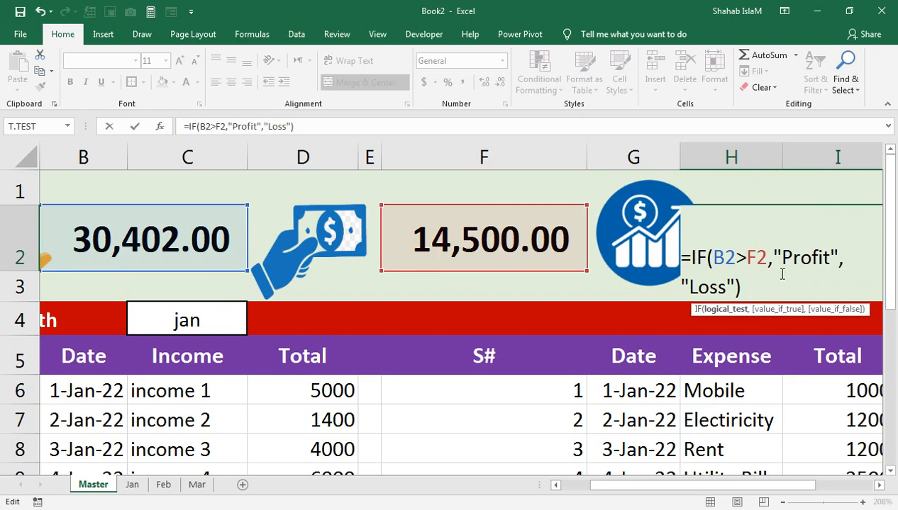
Step: Change the two result texts in H2's IF formula to uppercase "PROFIT" and "LOSS"
{"action": "left_click", "coordinate": [832, 257]}
{"action": "key", "text": "BackSpace"}
{"action": "key", "text": "BackSpace"}
{"action": "key", "text": "BackSpace"}
{"action": "key", "text": "BackSpace"}
{"action": "key", "text": "BackSpace"}
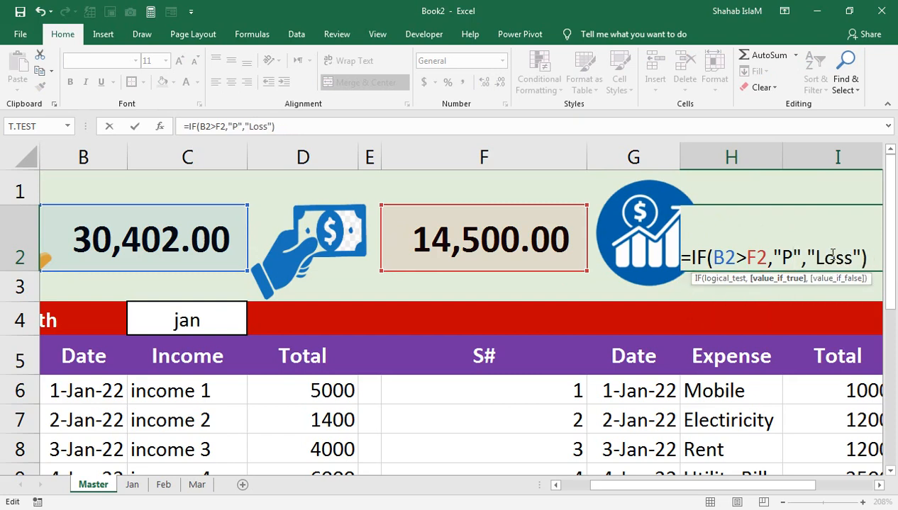
{"action": "type", "text": "ROFIT"}
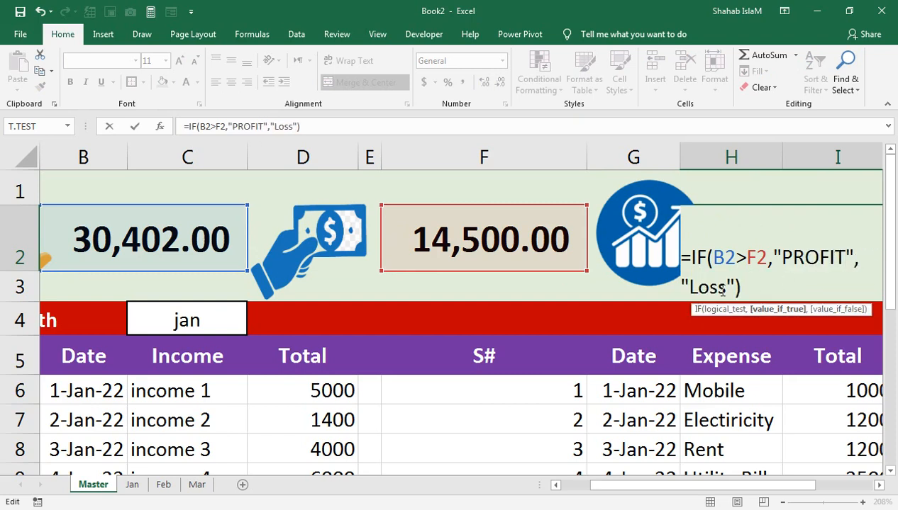
{"action": "left_click", "coordinate": [725, 288]}
{"action": "key", "text": "BackSpace"}
{"action": "key", "text": "BackSpace"}
{"action": "key", "text": "BackSpace"}
{"action": "type", "text": "OSS"}
{"action": "left_click", "coordinate": [730, 199]}
Step: Middle-align the status text in H2, enlarge it to font size 22, and make it bold
{"action": "left_click", "coordinate": [771, 267]}
{"action": "left_click", "coordinate": [232, 61]}
{"action": "left_click", "coordinate": [181, 63]}
{"action": "left_click", "coordinate": [182, 63]}
{"action": "left_click", "coordinate": [182, 64]}
{"action": "left_click", "coordinate": [181, 64]}
{"action": "left_click", "coordinate": [182, 64]}
{"action": "left_click", "coordinate": [182, 64]}
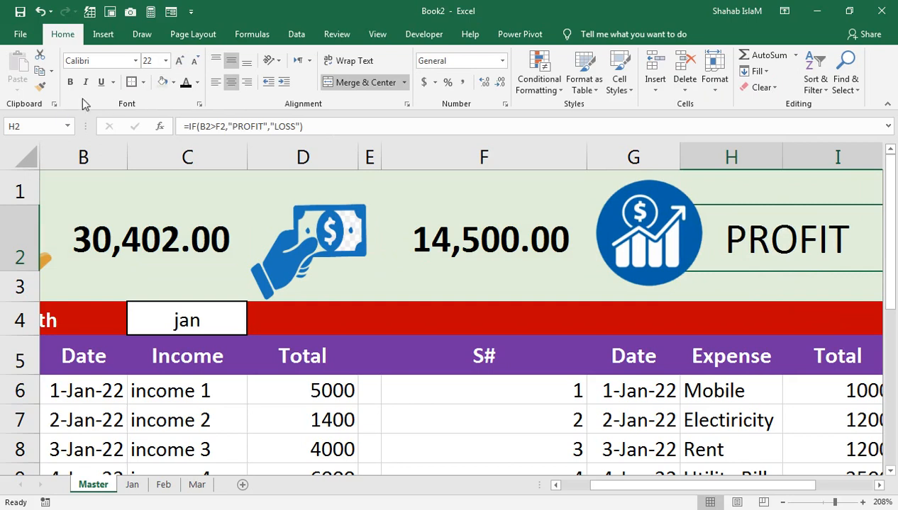
{"action": "left_click", "coordinate": [70, 82]}
Step: Set the status text in H2 to Arial Rounded MT Bold, and shift the chart picture slightly away from it
{"action": "left_click", "coordinate": [130, 65]}
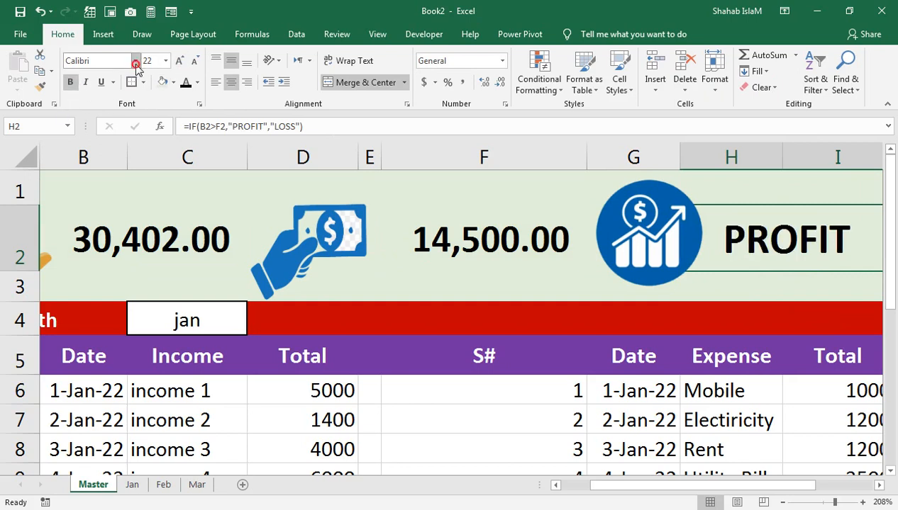
{"action": "scroll", "coordinate": [136, 341], "scroll_direction": "down", "scroll_amount": 5}
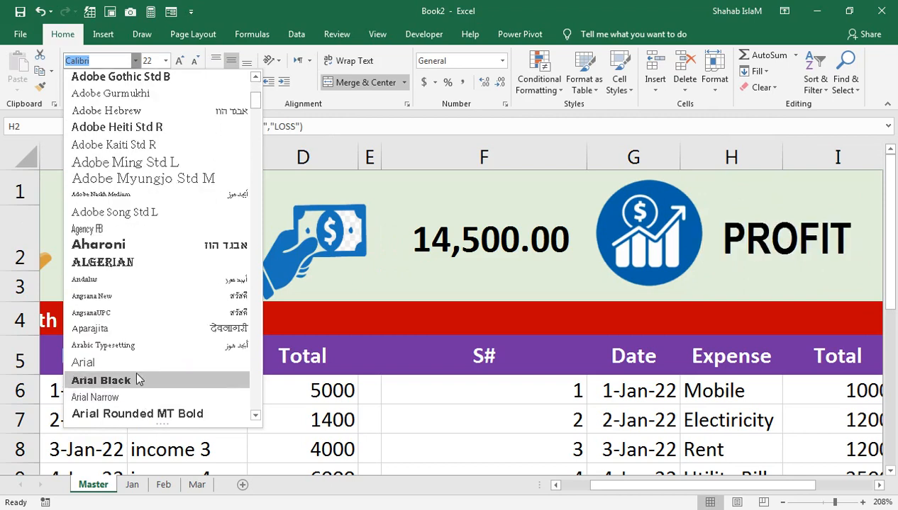
{"action": "left_click", "coordinate": [140, 414]}
{"action": "left_click_drag", "start_coordinate": [611, 270], "coordinate": [619, 260]}
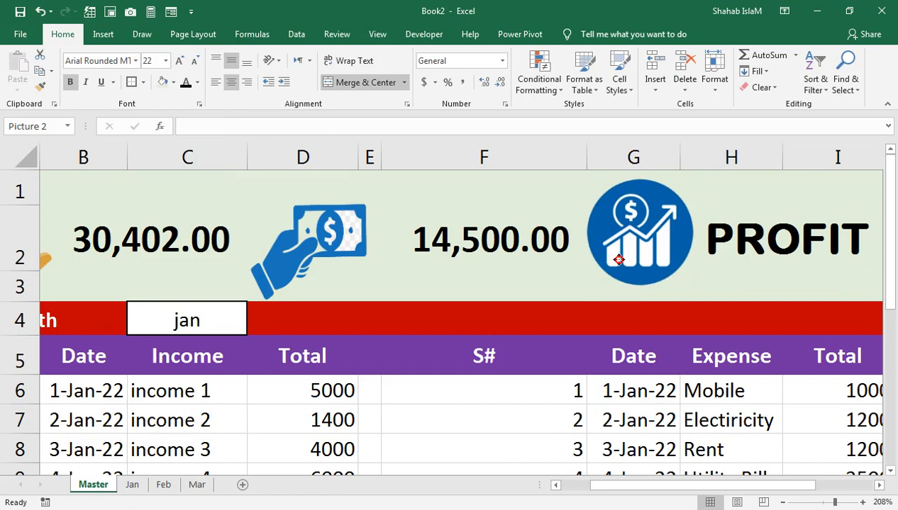
{"action": "left_click", "coordinate": [745, 255]}
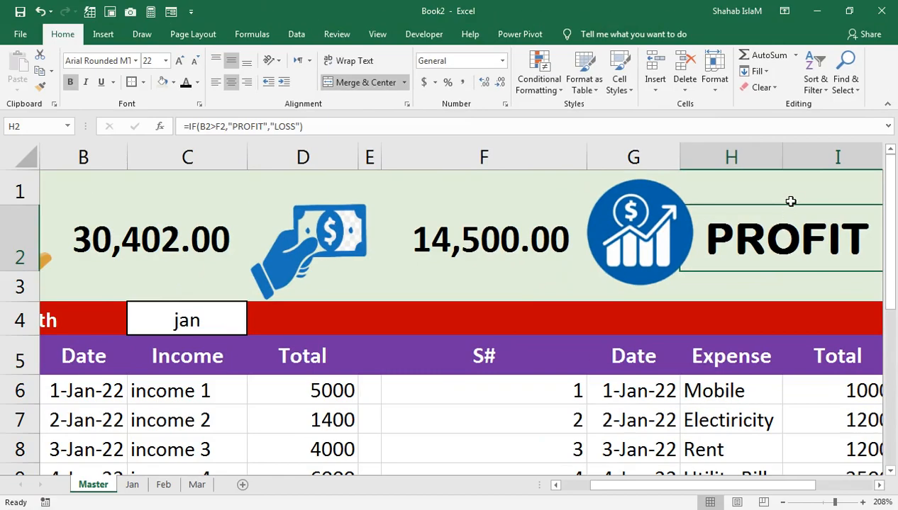
Step: Zoom the Master sheet to the range A1:I9 so the full width of both tables fits
{"action": "left_click_drag", "start_coordinate": [790, 200], "coordinate": [35, 473]}
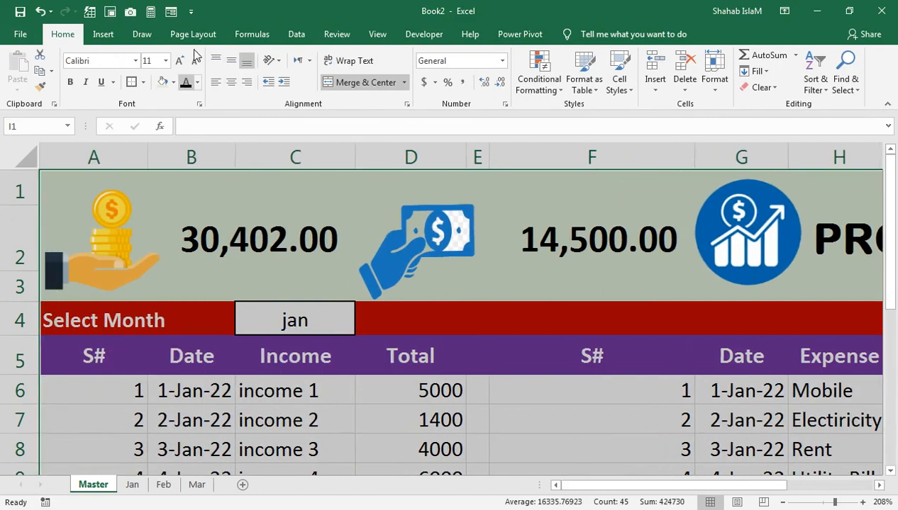
{"action": "left_click", "coordinate": [337, 34]}
{"action": "left_click", "coordinate": [377, 34]}
{"action": "left_click", "coordinate": [347, 75]}
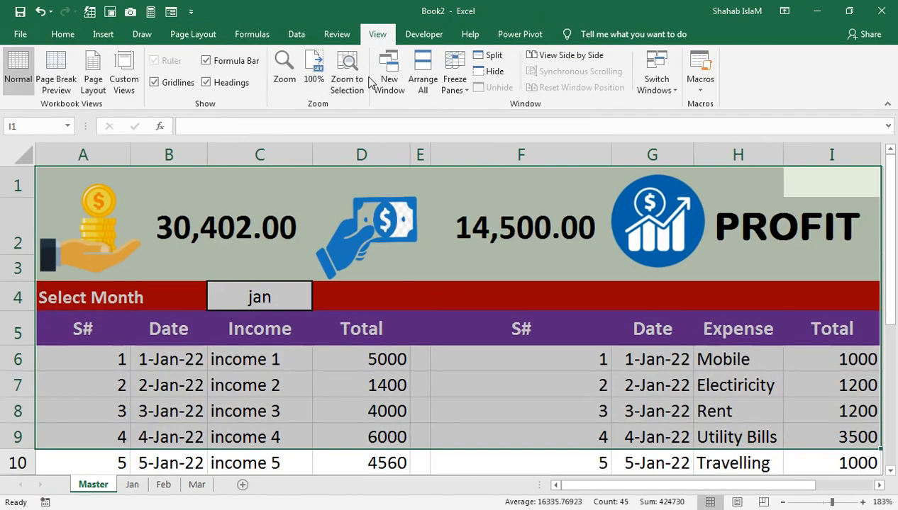
{"action": "left_click", "coordinate": [441, 360]}
{"action": "left_click", "coordinate": [362, 392]}
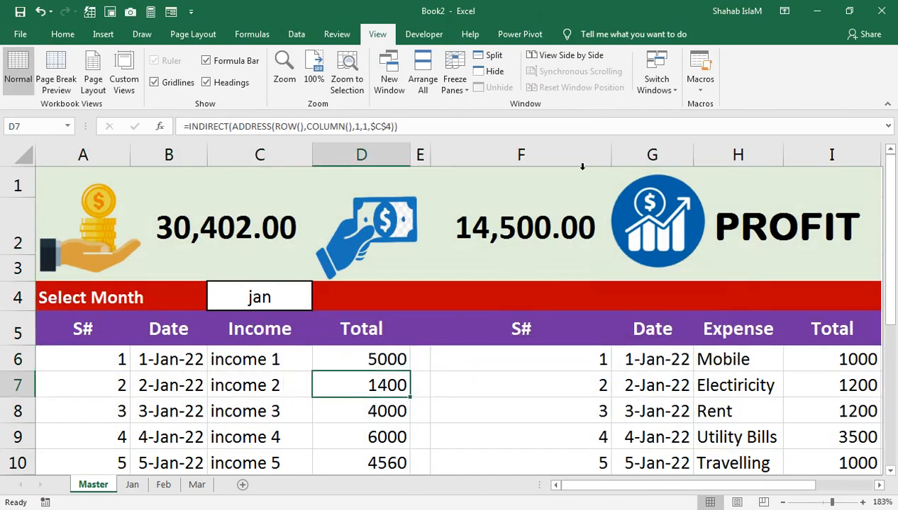
Step: Try to narrow column F, and autofit it to the expense total in F2 again
{"action": "left_click_drag", "start_coordinate": [612, 155], "coordinate": [602, 155]}
{"action": "left_click", "coordinate": [500, 363]}
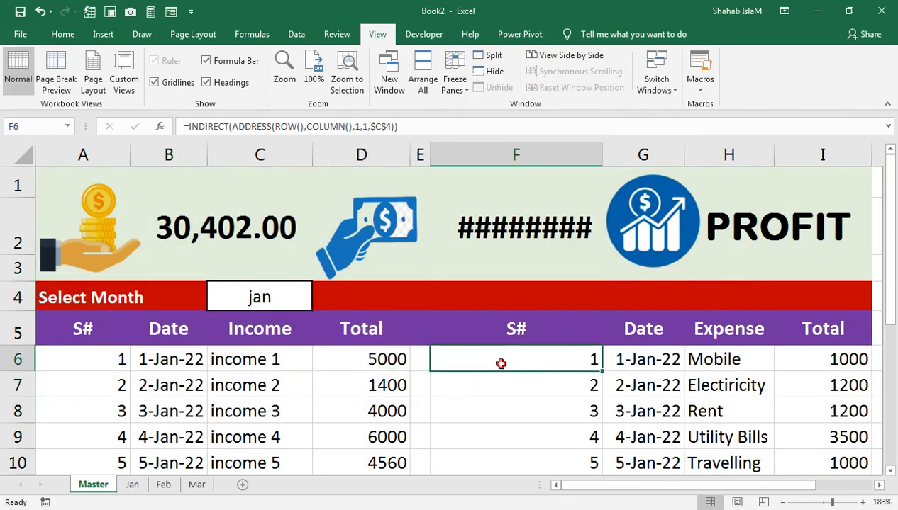
{"action": "left_click", "coordinate": [557, 190]}
{"action": "left_click", "coordinate": [550, 205]}
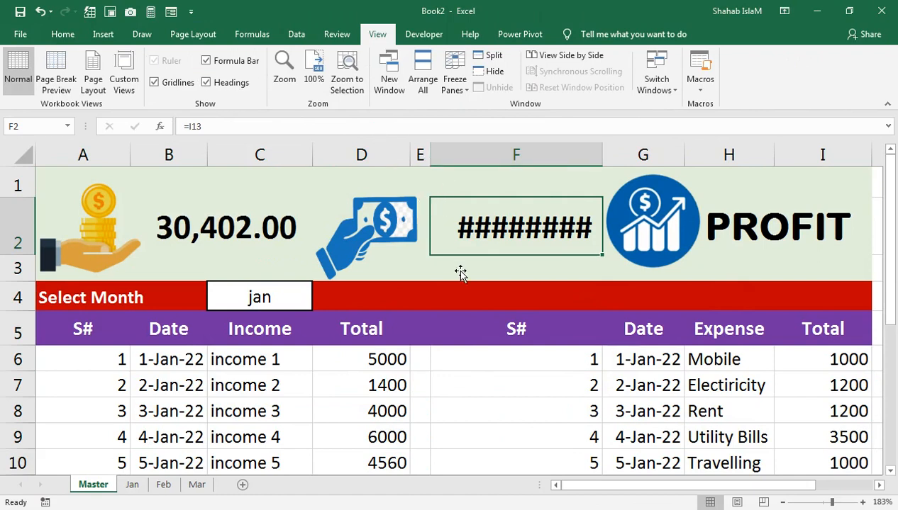
{"action": "left_click_drag", "start_coordinate": [601, 155], "coordinate": [577, 160]}
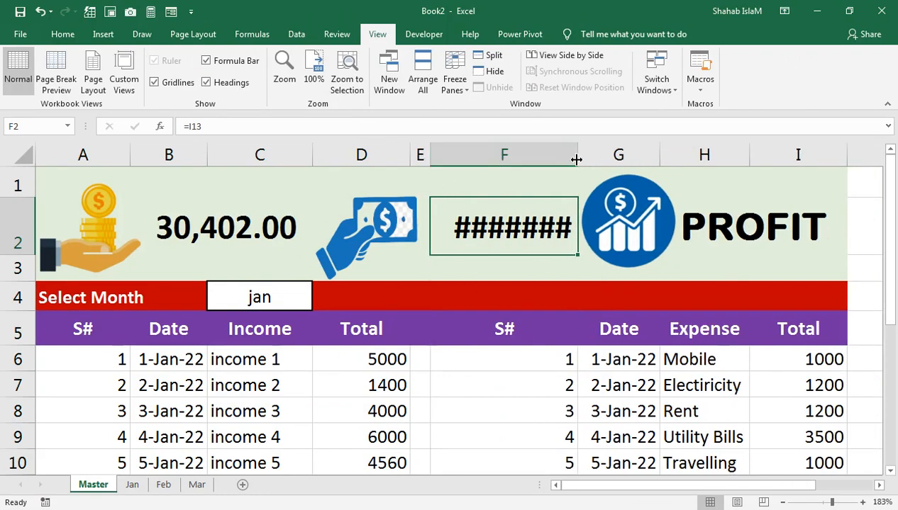
{"action": "mouse_move", "coordinate": [425, 226]}
{"action": "left_mouse_down"}
{"action": "mouse_move", "coordinate": [468, 225]}
{"action": "mouse_move", "coordinate": [430, 228]}
{"action": "left_mouse_up"}
{"action": "left_click", "coordinate": [515, 226]}
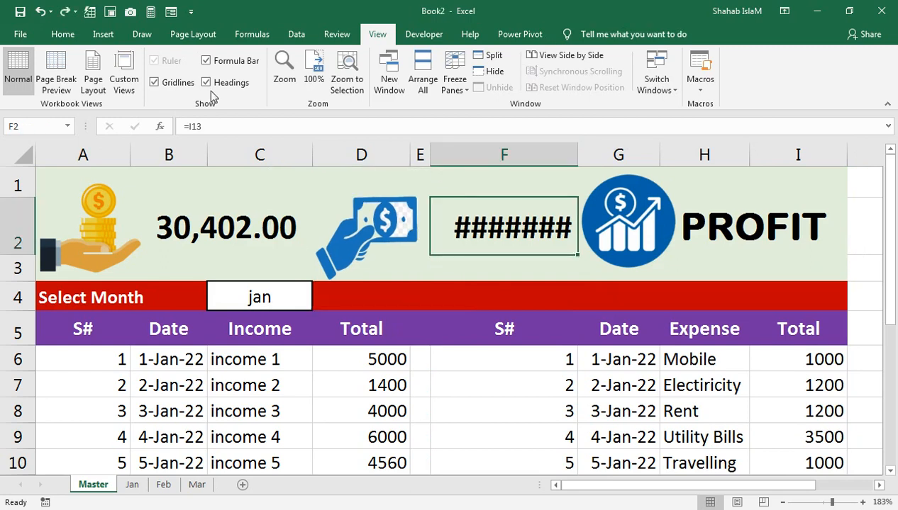
{"action": "double_click", "coordinate": [577, 153]}
Step: Center the serial numbers of both tables in F6:F12 and A6:A12
{"action": "left_click_drag", "start_coordinate": [518, 359], "coordinate": [509, 424]}
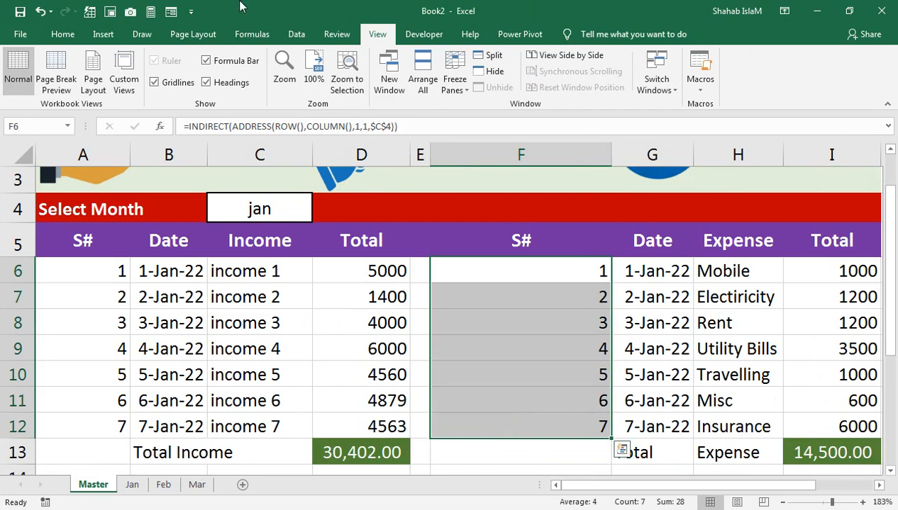
{"action": "left_click", "coordinate": [57, 33]}
{"action": "left_click", "coordinate": [236, 85]}
{"action": "left_click_drag", "start_coordinate": [512, 324], "coordinate": [501, 132]}
{"action": "left_click", "coordinate": [281, 407]}
{"action": "left_click_drag", "start_coordinate": [121, 362], "coordinate": [73, 397]}
{"action": "left_click", "coordinate": [231, 82]}
{"action": "scroll", "coordinate": [298, 302], "scroll_direction": "up", "scroll_amount": 2}
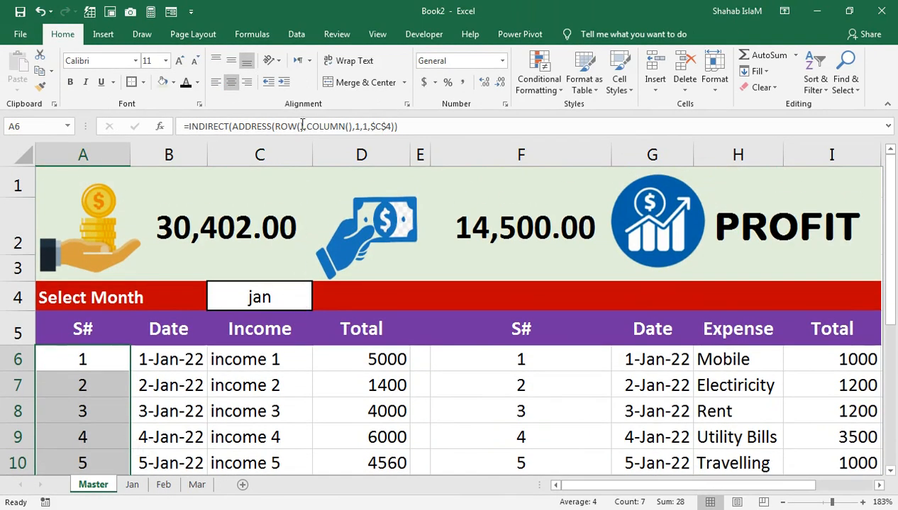
Step: Set the selected month in C4 of the Master sheet to feb
{"action": "left_click", "coordinate": [260, 300]}
{"action": "left_click", "coordinate": [316, 303]}
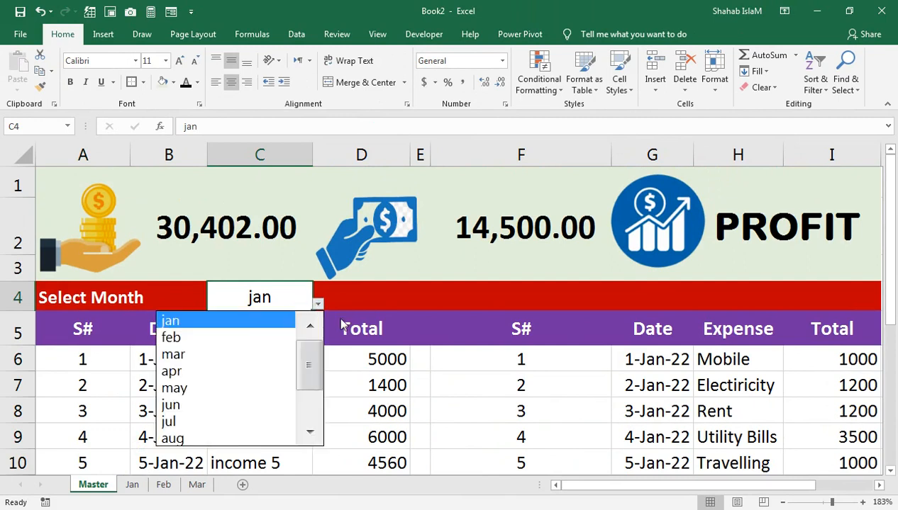
{"action": "left_click", "coordinate": [284, 336]}
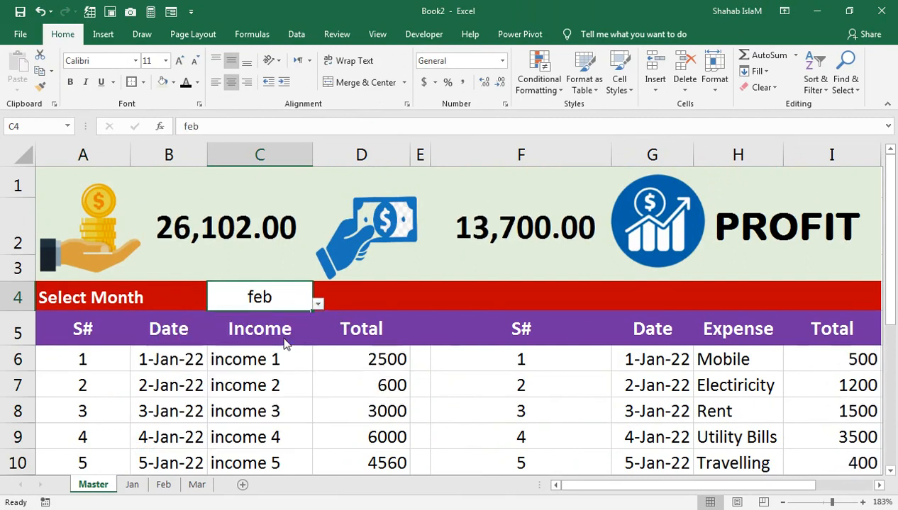
Step: Draw a text box in the header above the income total and shift it up clear of the figure
{"action": "left_click", "coordinate": [203, 175]}
{"action": "left_click", "coordinate": [99, 37]}
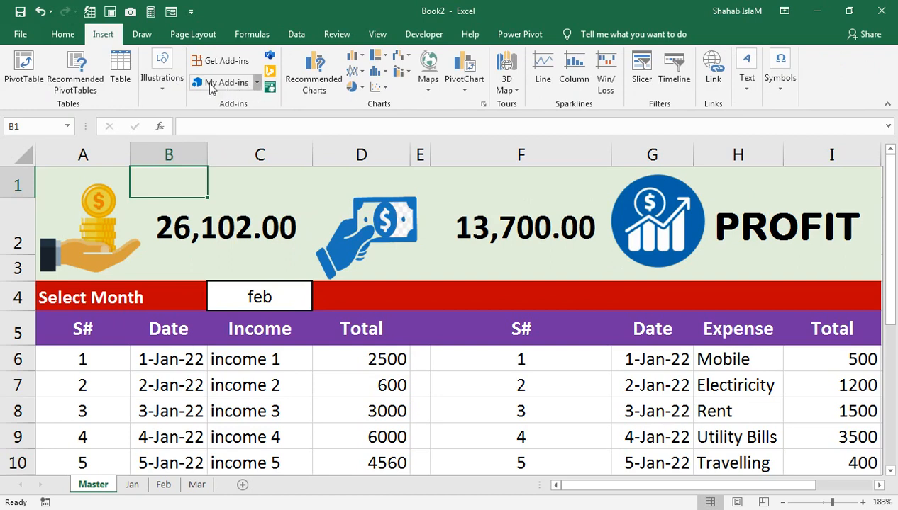
{"action": "left_click", "coordinate": [238, 88]}
{"action": "left_click", "coordinate": [162, 91]}
{"action": "left_click", "coordinate": [227, 154]}
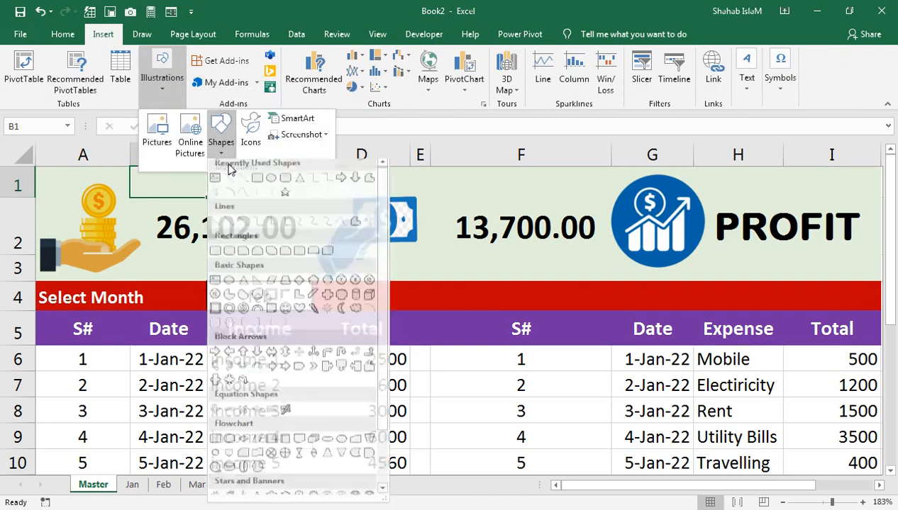
{"action": "left_click", "coordinate": [217, 185]}
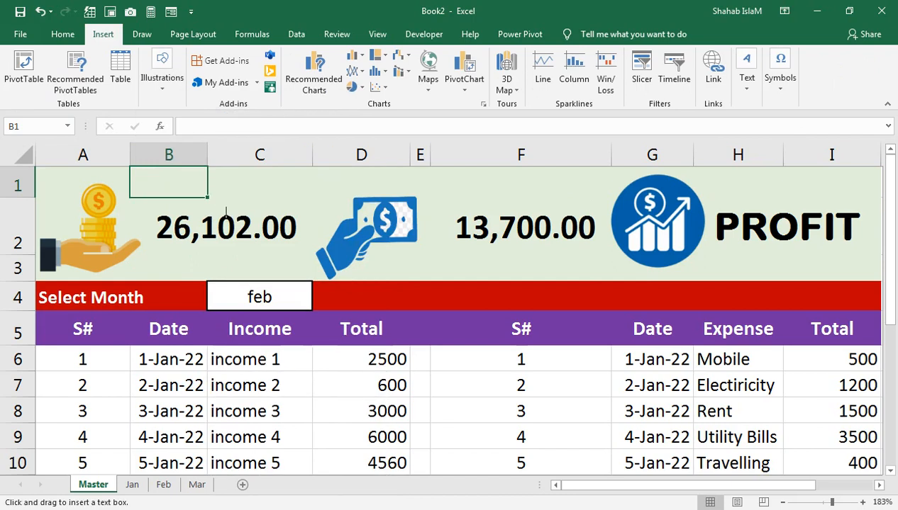
{"action": "mouse_move", "coordinate": [122, 179]}
{"action": "left_mouse_down"}
{"action": "mouse_move", "coordinate": [148, 215]}
{"action": "mouse_move", "coordinate": [233, 199]}
{"action": "mouse_move", "coordinate": [309, 199]}
{"action": "left_mouse_up"}
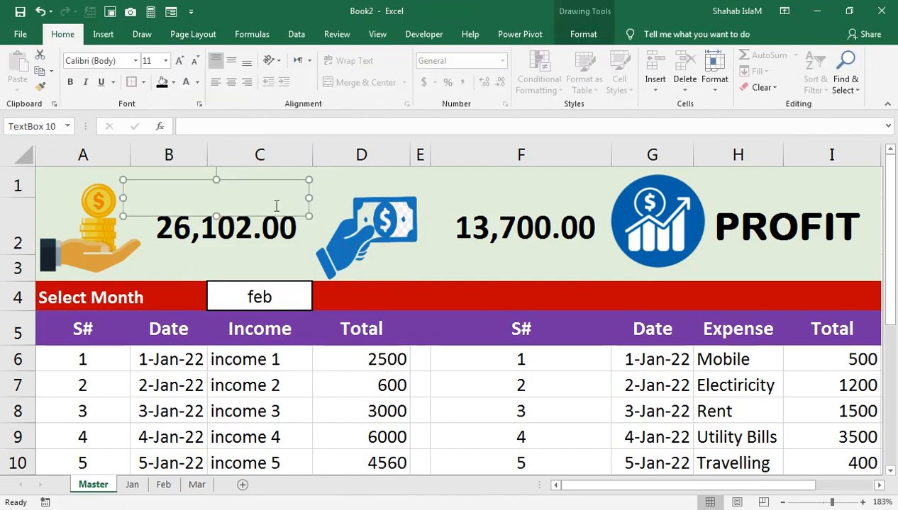
{"action": "left_click_drag", "start_coordinate": [252, 216], "coordinate": [254, 190]}
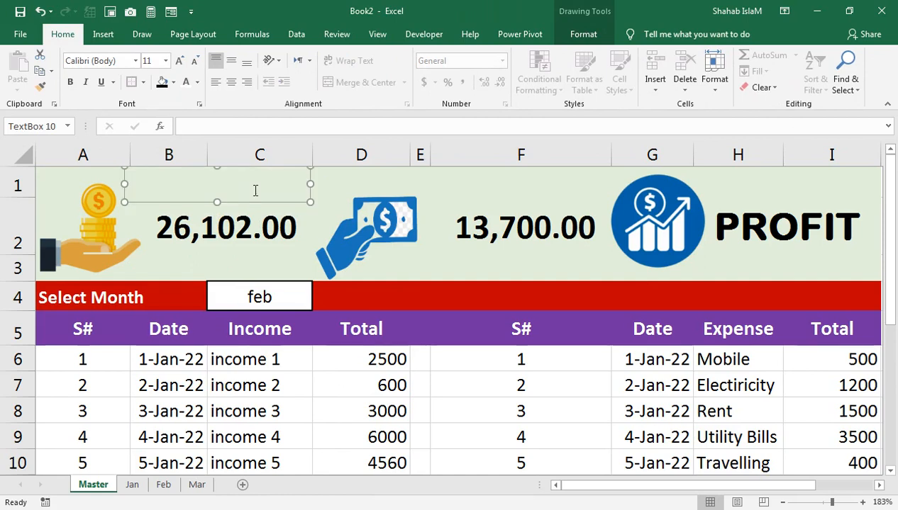
Step: Enter the label "Total Income" in the text box above the income total
{"action": "type", "text": "to"}
{"action": "key", "text": "BackSpace"}
{"action": "key", "text": "BackSpace"}
{"action": "type", "text": "Total "}
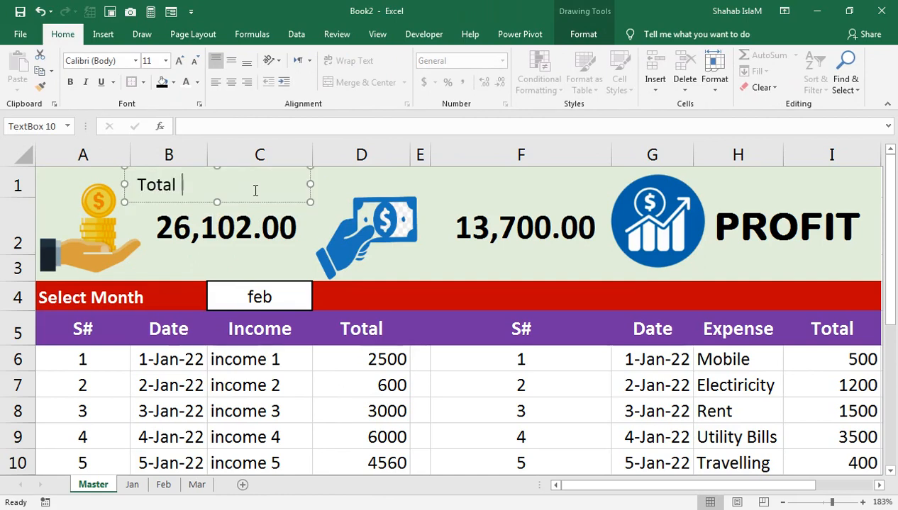
{"action": "type", "text": "Income"}
Step: Make the Total Income label bold, centre it horizontally and vertically, and set its font size to 16
{"action": "left_click", "coordinate": [199, 202]}
{"action": "key", "text": "ctrl+b"}
{"action": "left_click", "coordinate": [231, 82]}
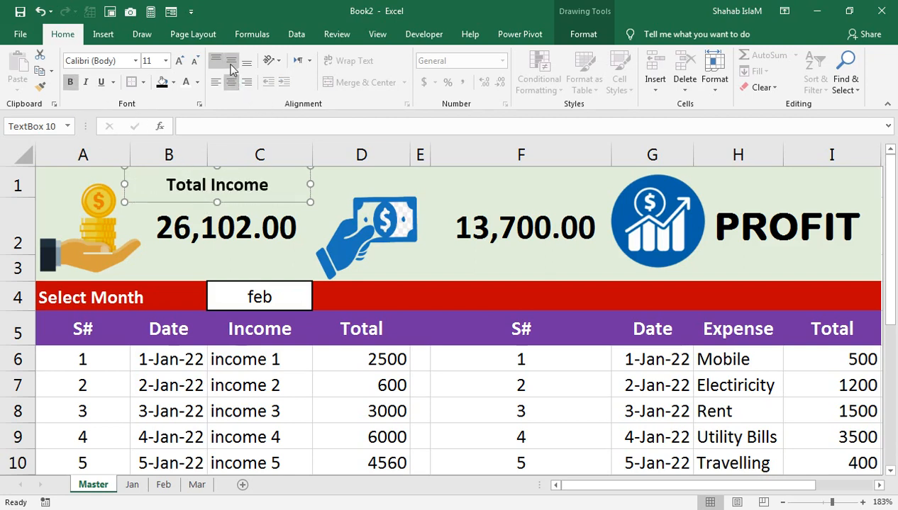
{"action": "left_click", "coordinate": [180, 61]}
{"action": "left_click", "coordinate": [179, 60]}
{"action": "left_click", "coordinate": [180, 60]}
{"action": "left_click", "coordinate": [180, 61]}
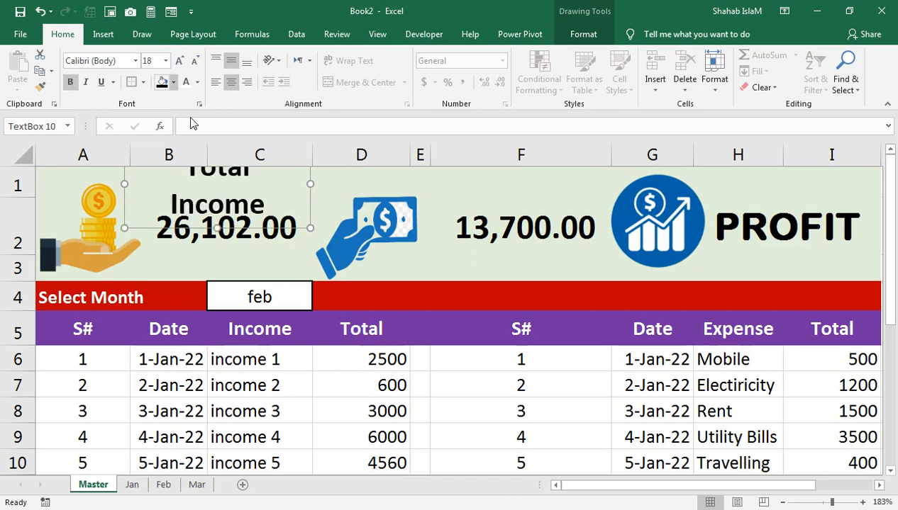
{"action": "left_click", "coordinate": [194, 60]}
Step: Duplicate the Total Income label above the expense total, reword the copy as "Total Expense" and adjust its position
{"action": "left_click_drag", "start_coordinate": [165, 213], "coordinate": [474, 195]}
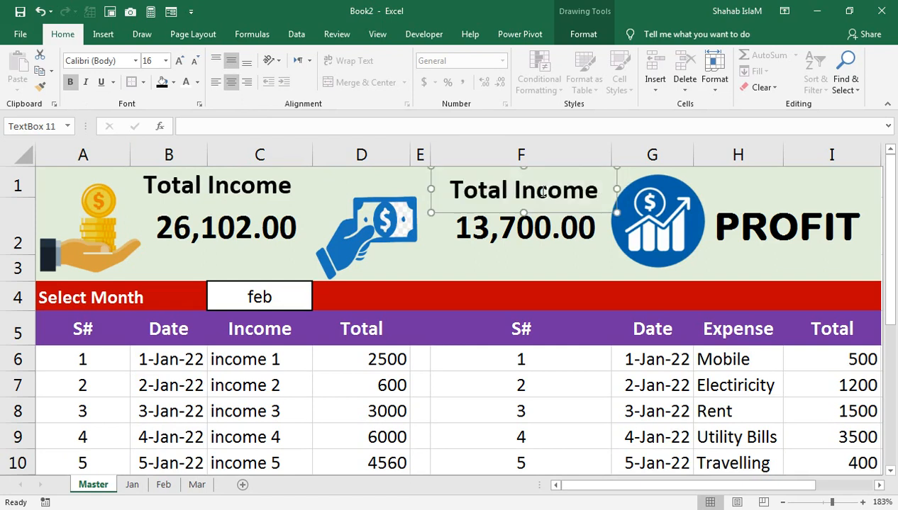
{"action": "left_click_drag", "start_coordinate": [600, 188], "coordinate": [521, 189]}
{"action": "type", "text": "E"}
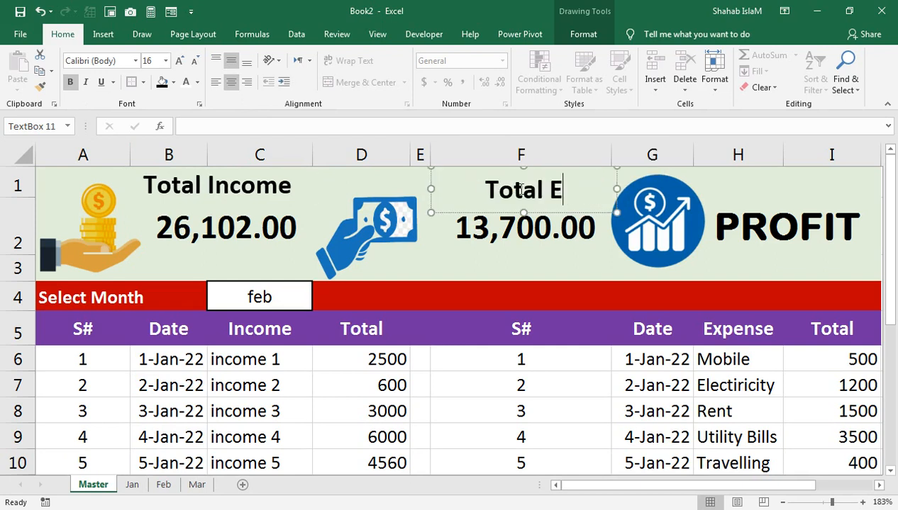
{"action": "type", "text": "xpense"}
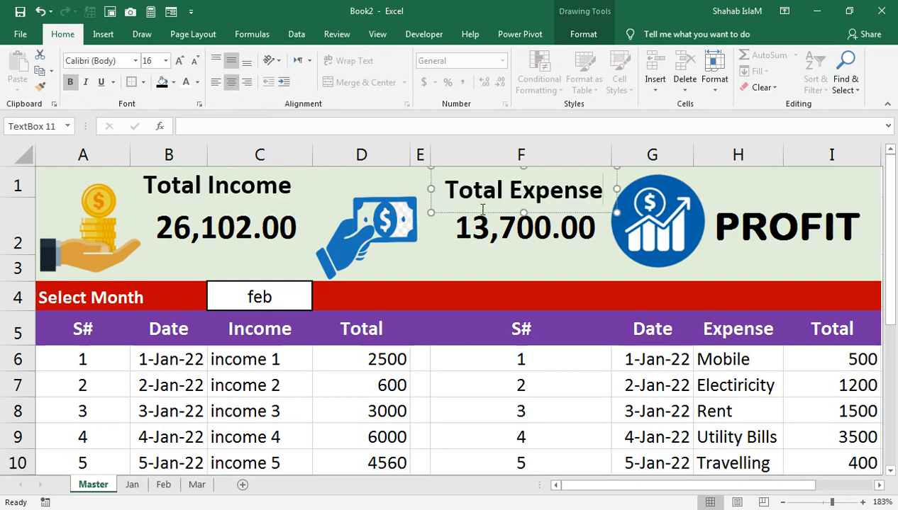
{"action": "left_click_drag", "start_coordinate": [481, 214], "coordinate": [476, 196]}
Step: Change the font colour of the Total Income and Total Expense labels to the standard blue
{"action": "left_click", "coordinate": [235, 206], "text": "shift"}
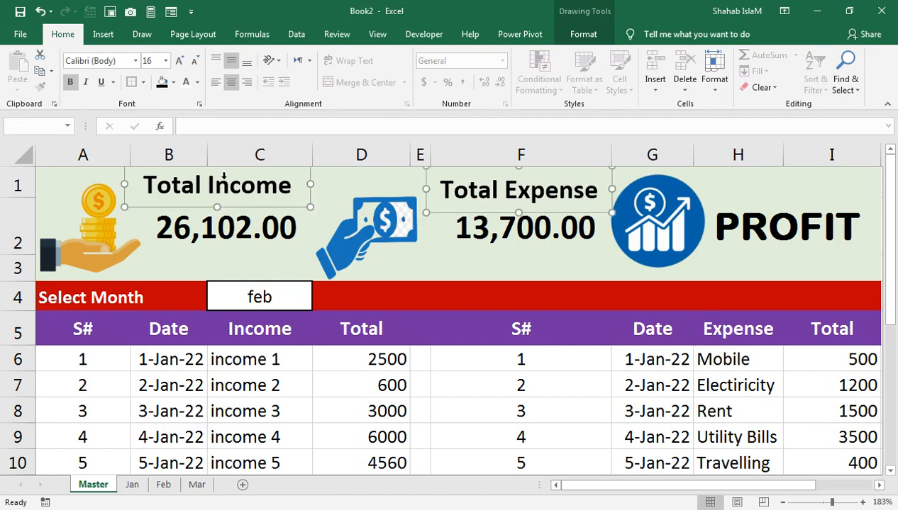
{"action": "left_click", "coordinate": [197, 82]}
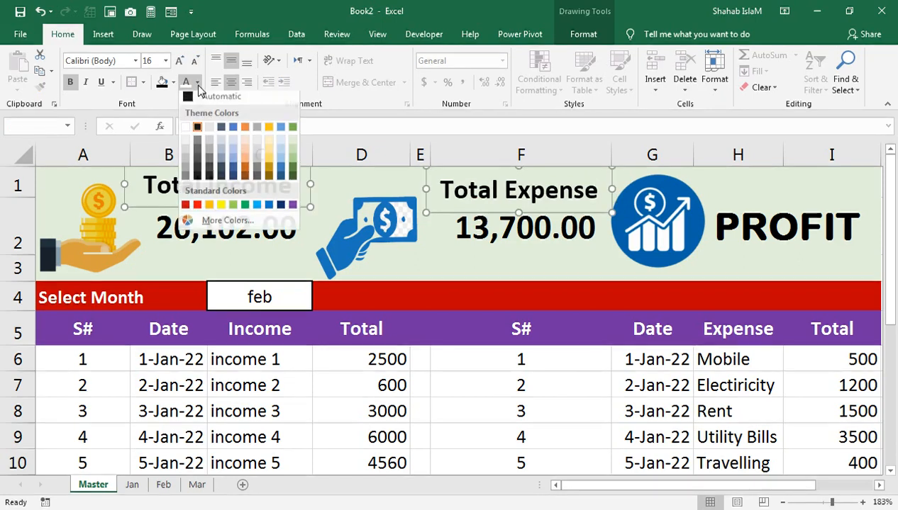
{"action": "left_click", "coordinate": [270, 208]}
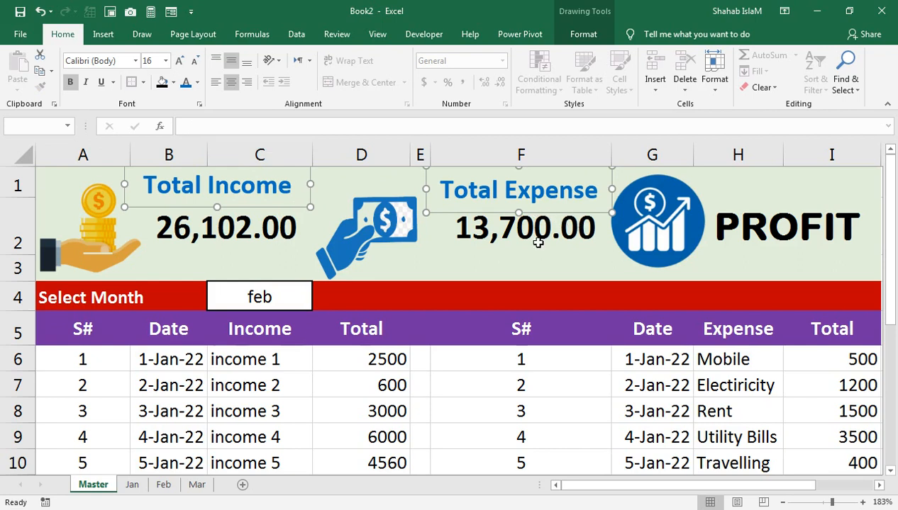
{"action": "key", "text": "Escape"}
Step: Duplicate the Total Expense label above the PROFIT status and reword the copy as "Profit and Loss"
{"action": "left_click", "coordinate": [483, 201]}
{"action": "mouse_move", "coordinate": [483, 201]}
{"action": "left_mouse_down"}
{"action": "mouse_move", "coordinate": [762, 201]}
{"action": "mouse_move", "coordinate": [753, 195]}
{"action": "left_mouse_up"}
{"action": "left_click_drag", "start_coordinate": [859, 189], "coordinate": [716, 209]}
{"action": "type", "text": "Pro"}
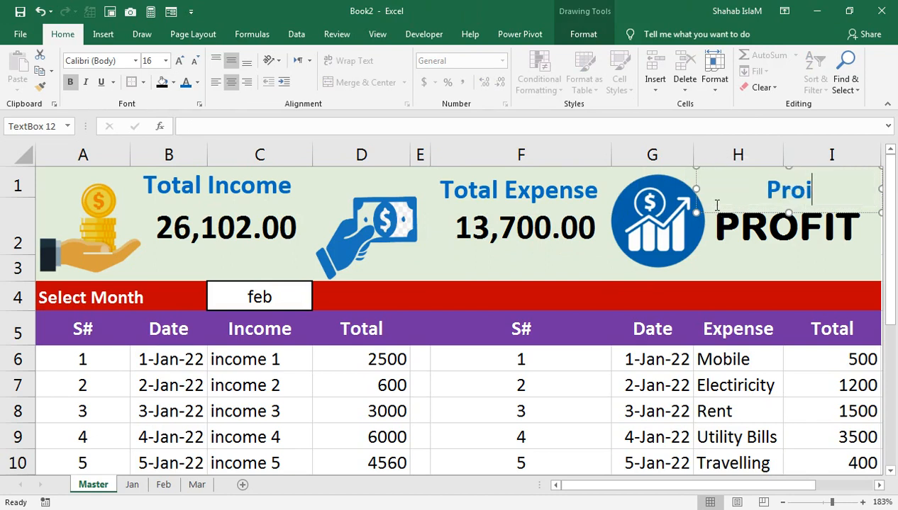
{"action": "type", "text": "fit an"}
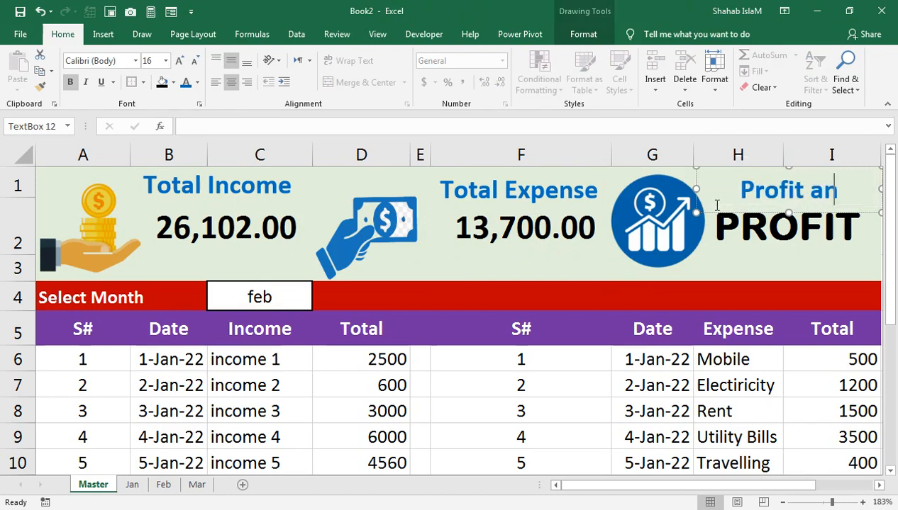
{"action": "type", "text": "d Loss"}
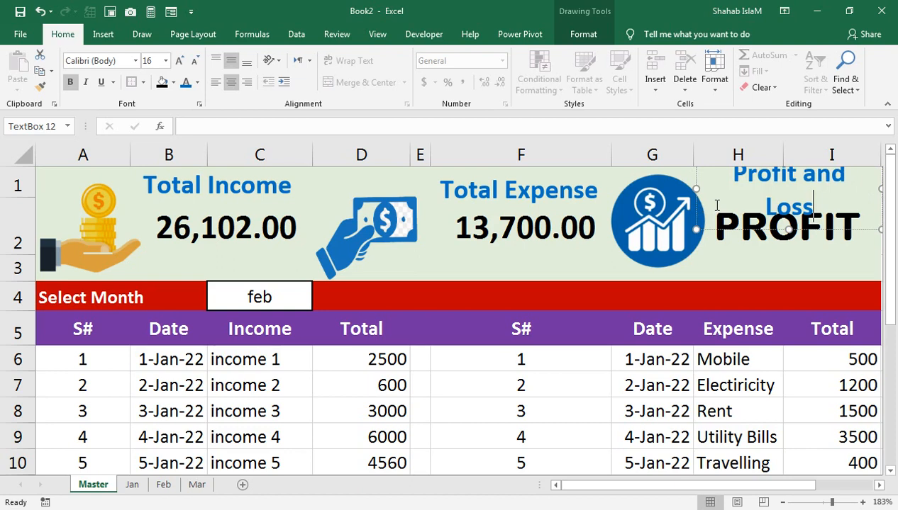
Step: Widen the Profit and Loss text box so its label fits on one line, and reduce its height above the status text
{"action": "left_click_drag", "start_coordinate": [688, 183], "coordinate": [677, 168]}
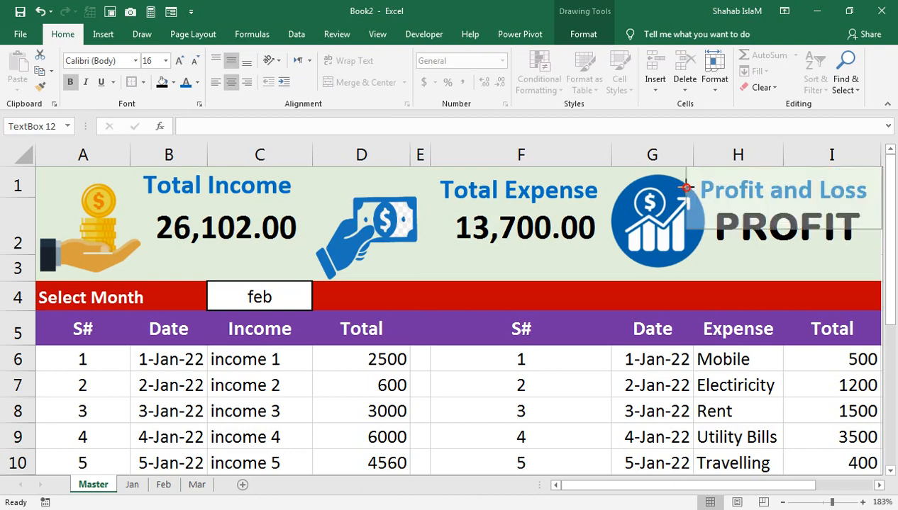
{"action": "left_click_drag", "start_coordinate": [719, 223], "coordinate": [719, 214]}
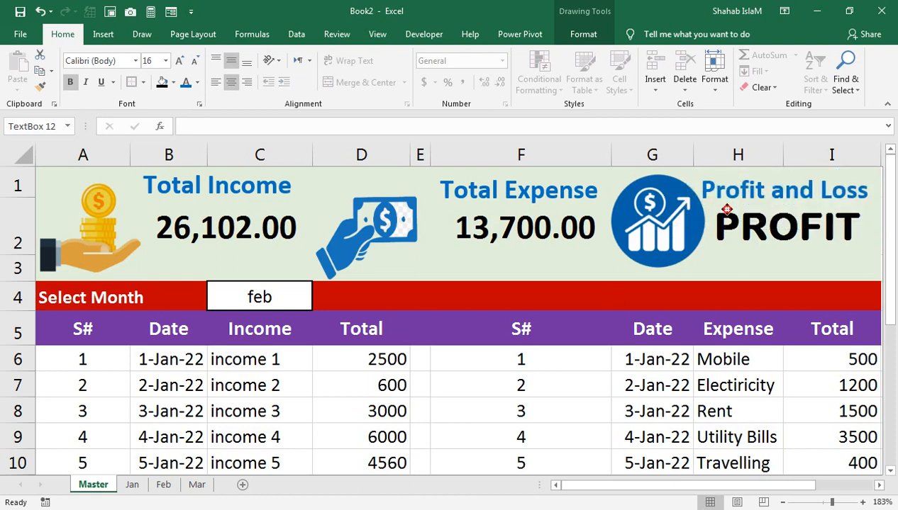
{"action": "left_click", "coordinate": [595, 359]}
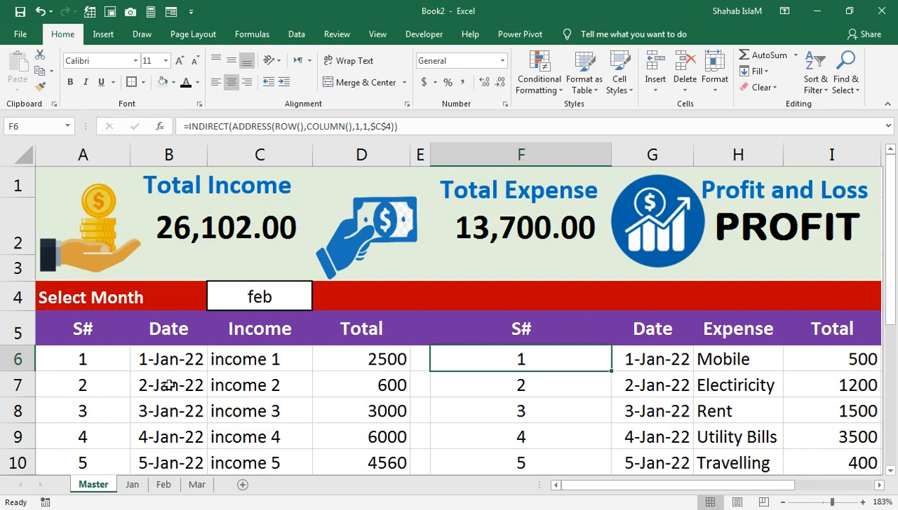